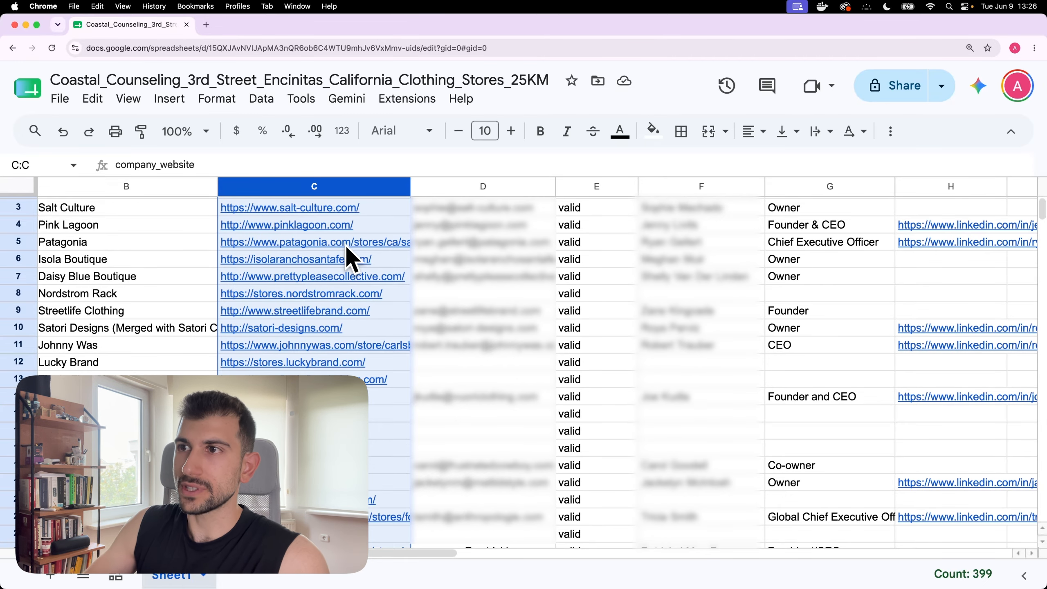
Step: Scroll the leads sheet right and select columns J and K
{"action": "scroll", "coordinate": [346, 246], "scroll_direction": "right", "scroll_amount": 10}
{"action": "left_click", "coordinate": [631, 186]}
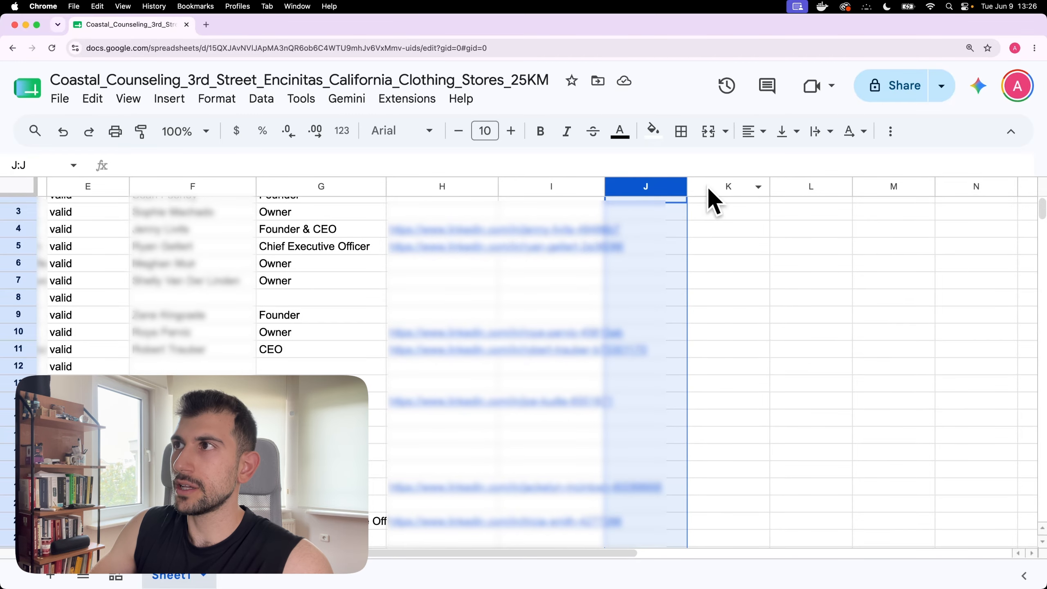
{"action": "left_click", "coordinate": [705, 189]}
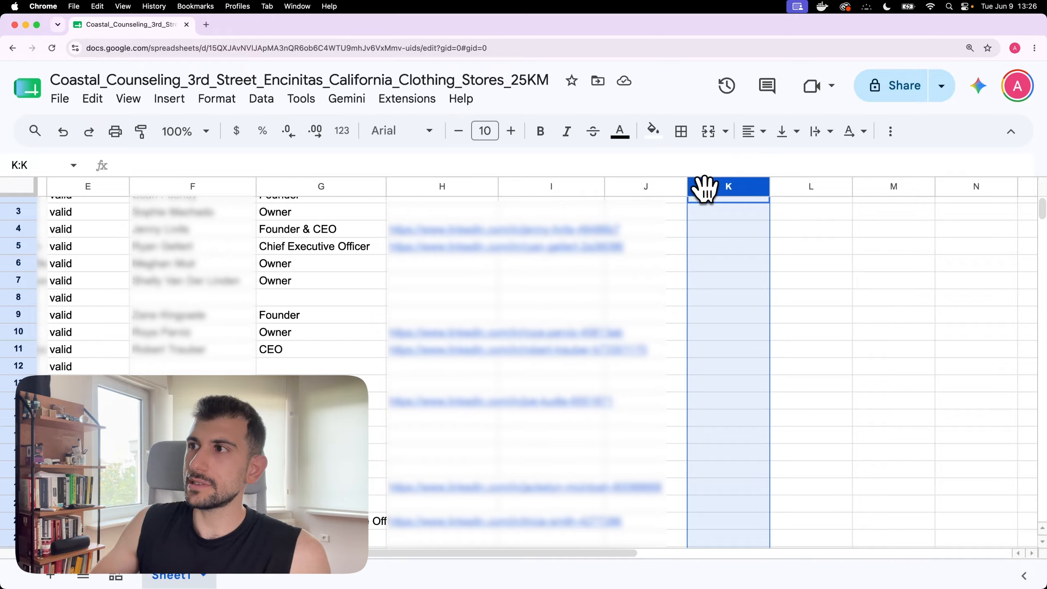
{"action": "scroll", "coordinate": [851, 295], "scroll_direction": "right", "scroll_amount": 3}
Step: Tile the sheet beside n8n, execute Lead Dispatcher, and watch the processing_status column fill in
{"action": "key", "text": "ctrl+alt+Left"}
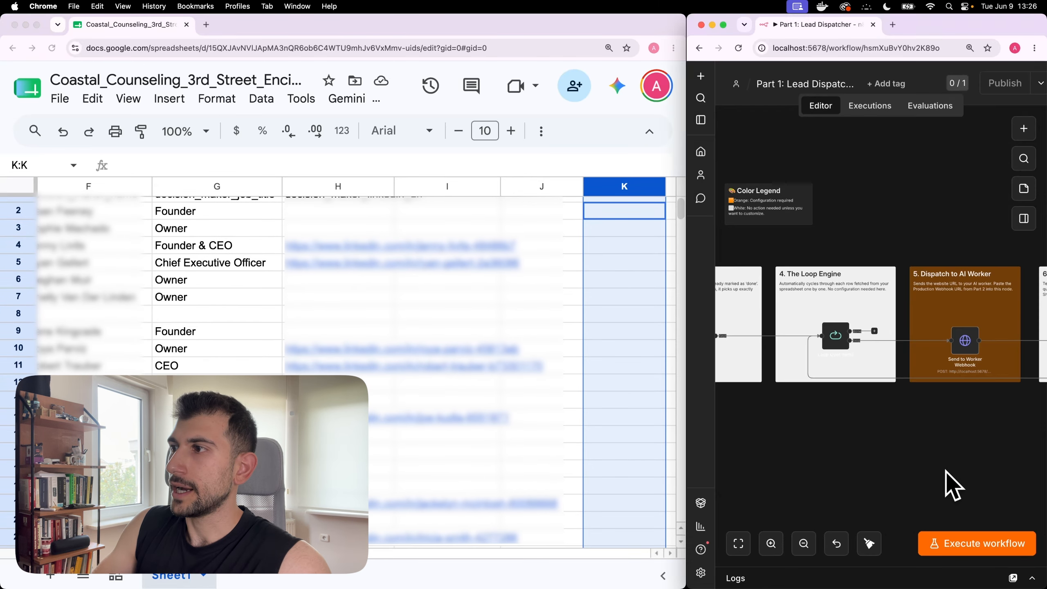
{"action": "left_click", "coordinate": [975, 546]}
{"action": "scroll", "coordinate": [528, 389], "scroll_direction": "right", "scroll_amount": 5}
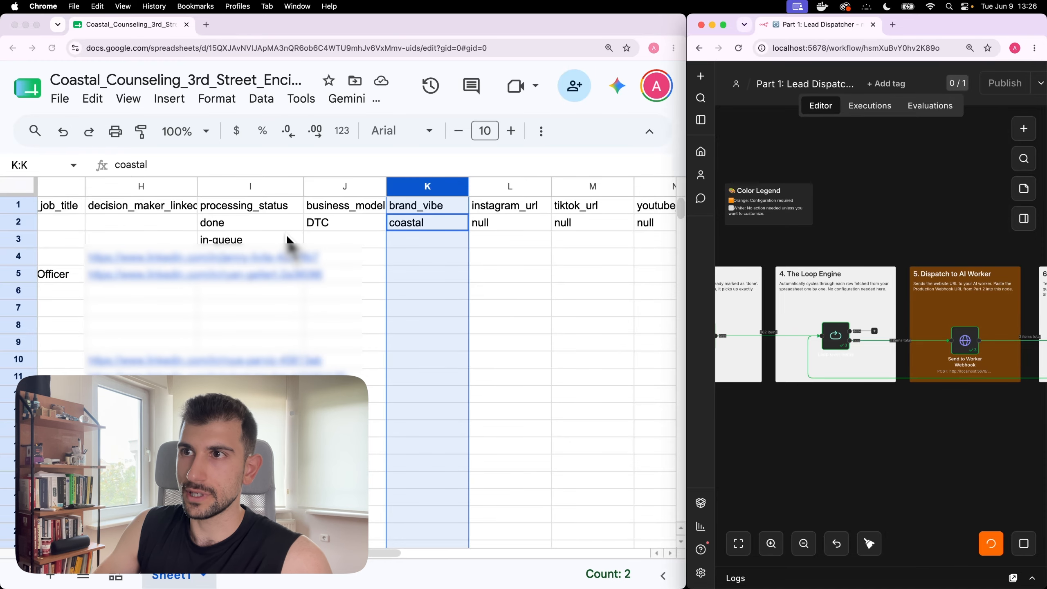
{"action": "scroll", "coordinate": [287, 234], "scroll_direction": "right", "scroll_amount": 3}
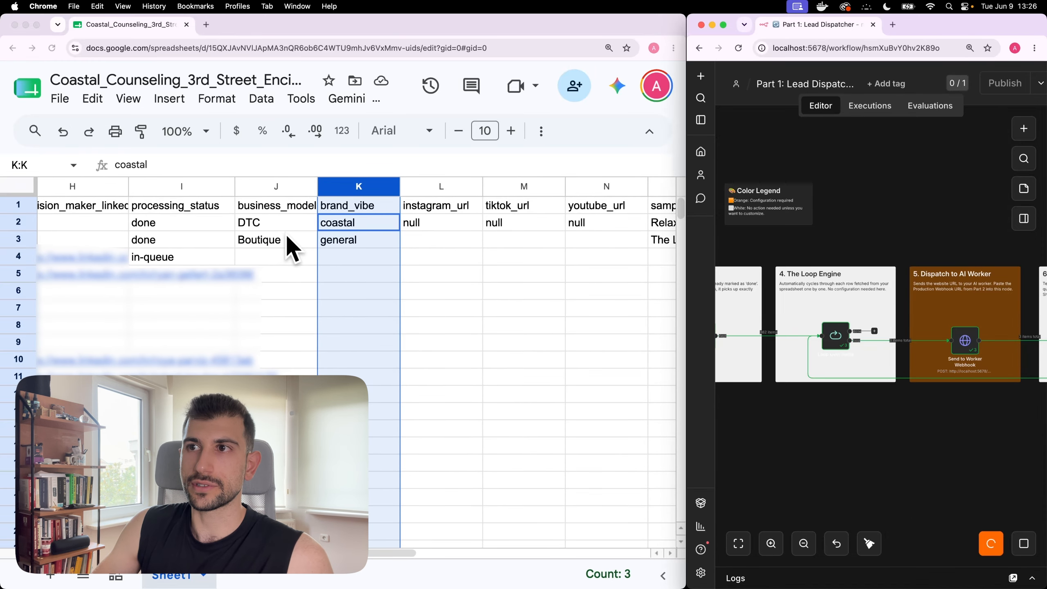
{"action": "scroll", "coordinate": [285, 232], "scroll_direction": "right", "scroll_amount": 1}
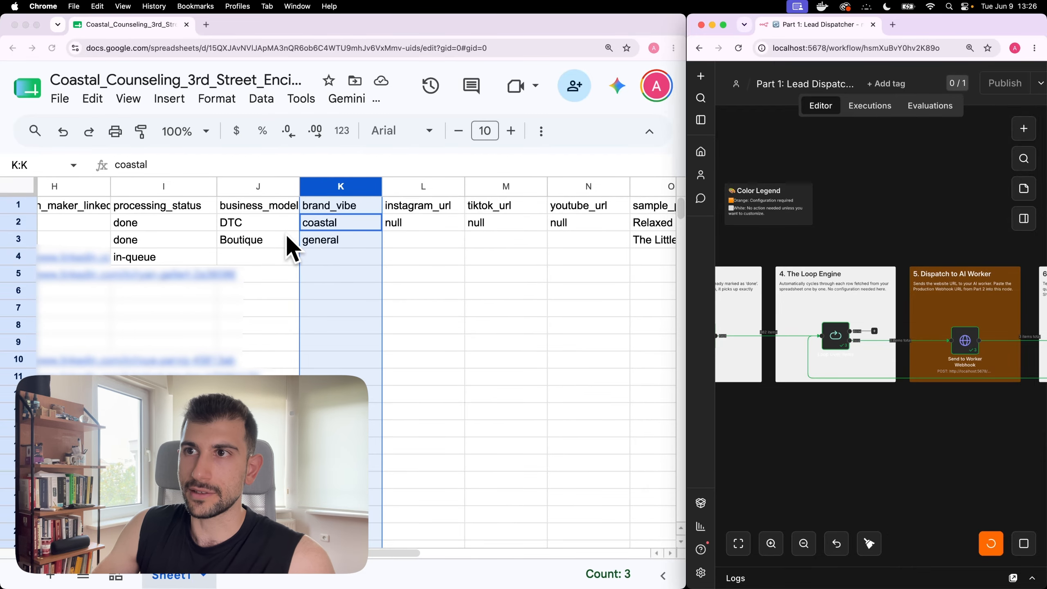
{"action": "left_click", "coordinate": [188, 186]}
{"action": "scroll", "coordinate": [458, 328], "scroll_direction": "right", "scroll_amount": 3}
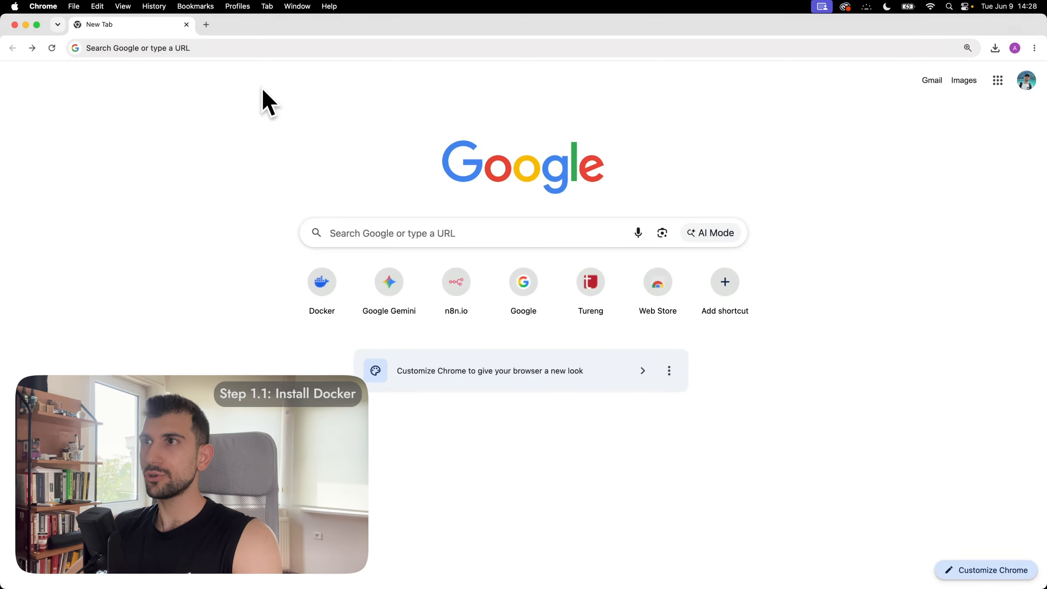
Step: Go to docker.com and open the Docker Desktop product page
{"action": "left_click", "coordinate": [229, 39]}
{"action": "type", "text": "docker.com"}
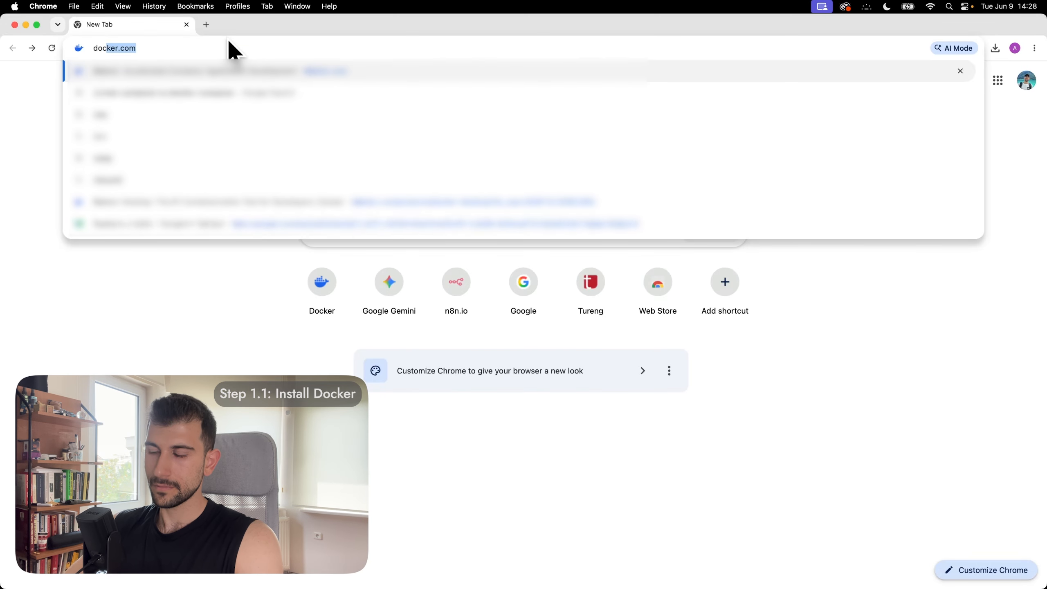
{"action": "key", "text": "Return"}
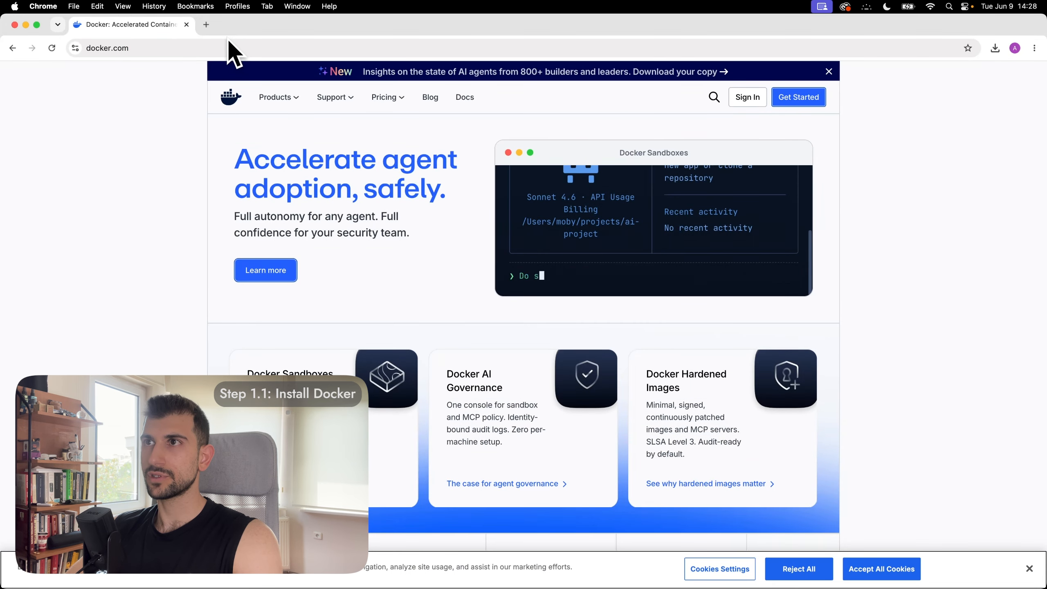
{"action": "left_click", "coordinate": [279, 98]}
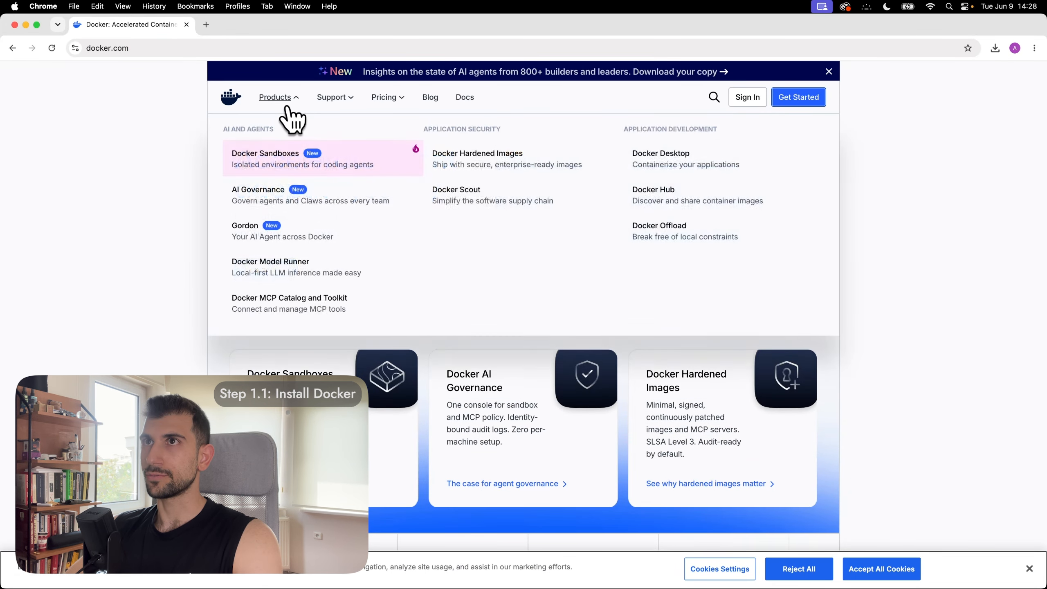
{"action": "left_click", "coordinate": [703, 156]}
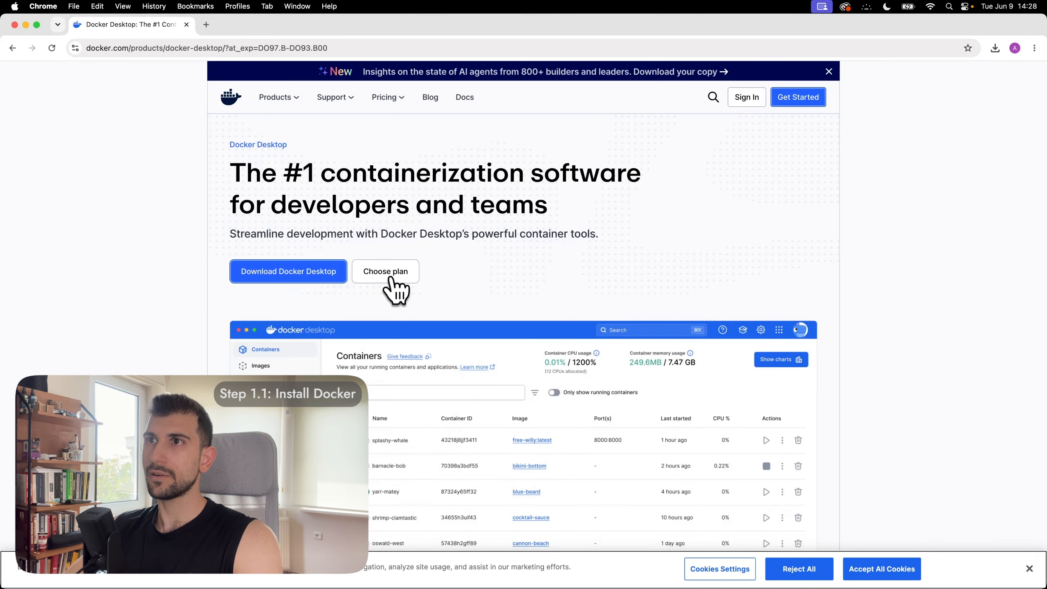
Step: Download Docker.dmg for Mac Apple Silicon and drag Docker into Applications
{"action": "mouse_move", "coordinate": [310, 273]}
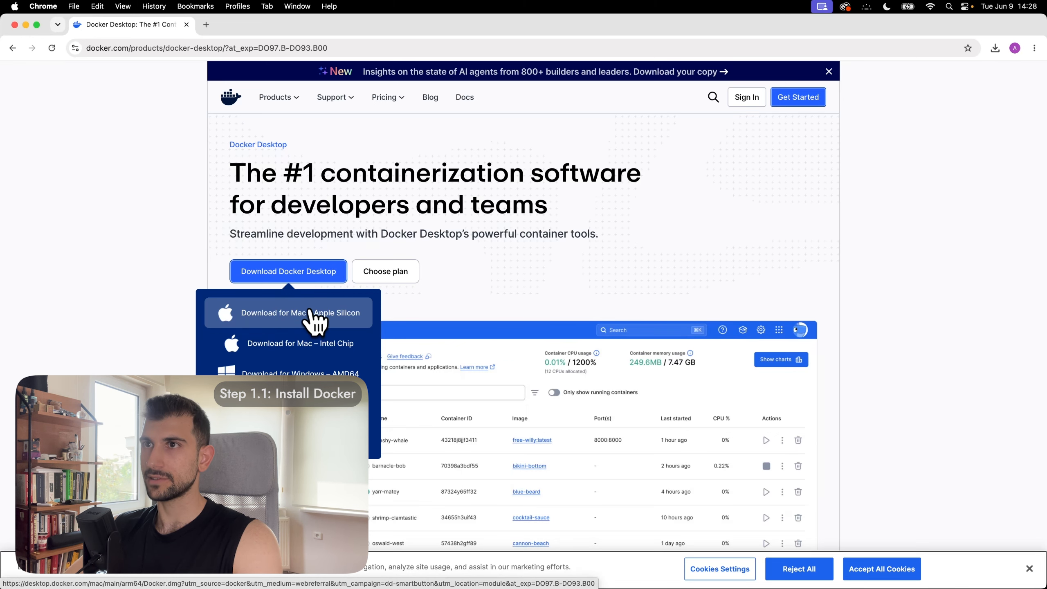
{"action": "left_click", "coordinate": [349, 321]}
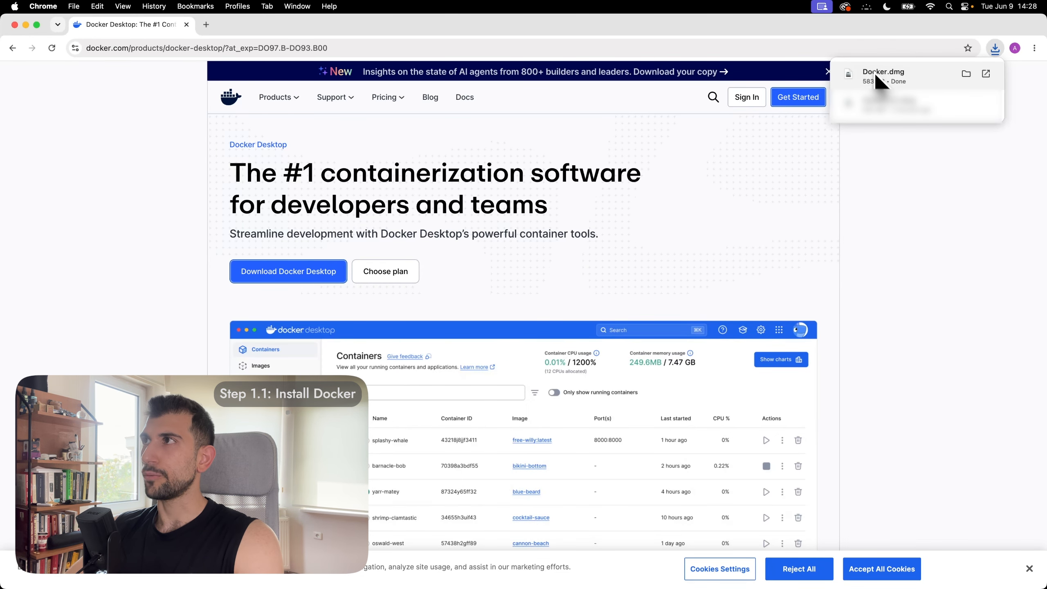
{"action": "left_click", "coordinate": [876, 79]}
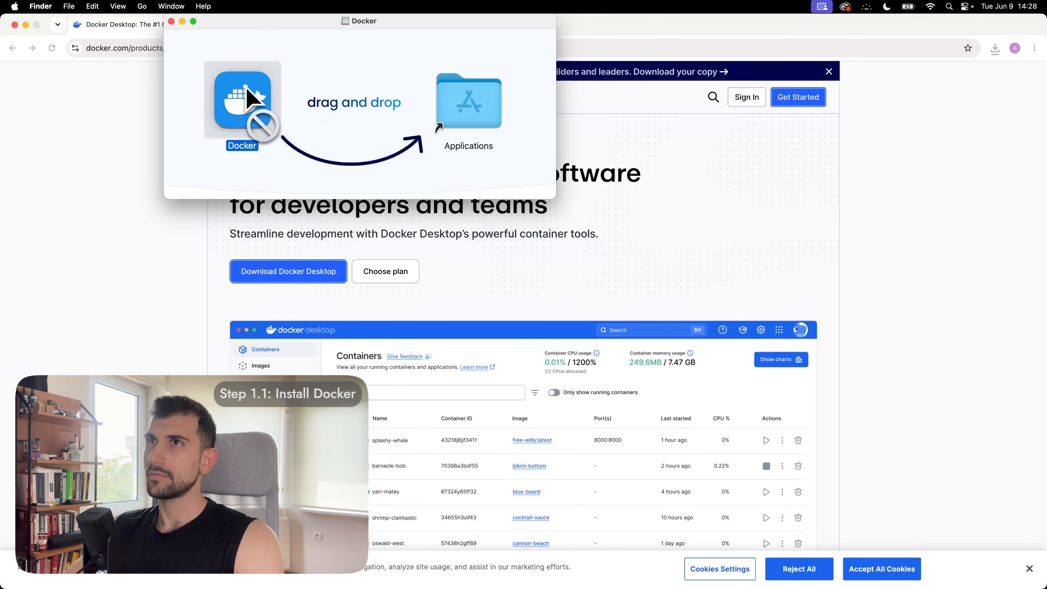
{"action": "left_click_drag", "start_coordinate": [252, 99], "coordinate": [479, 107]}
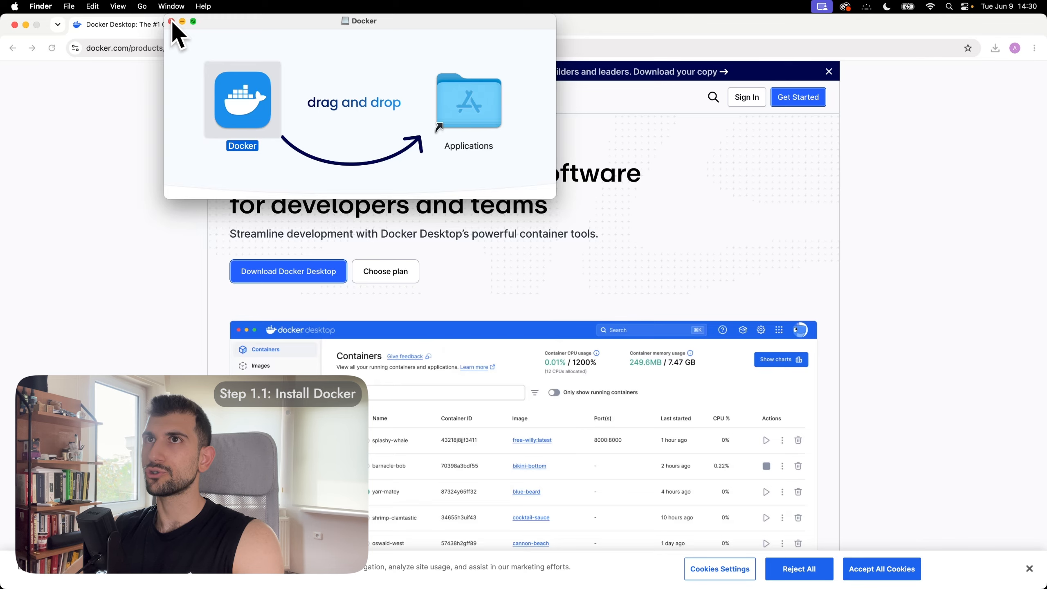
Step: Launch Docker Desktop, accept the subscription agreement, finish setup and skip sign-in
{"action": "left_click", "coordinate": [172, 21]}
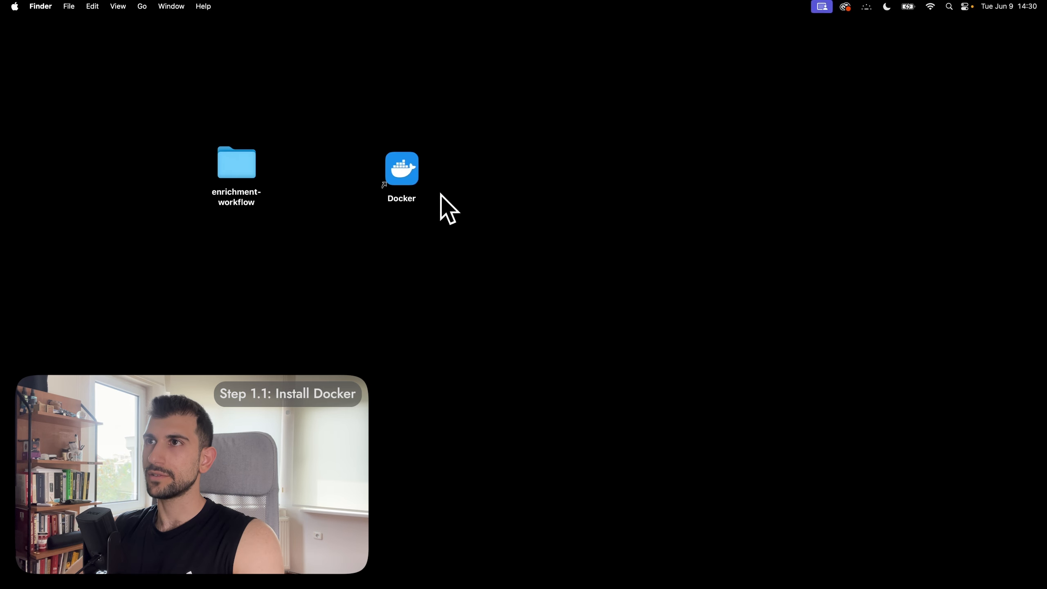
{"action": "left_click", "coordinate": [411, 178]}
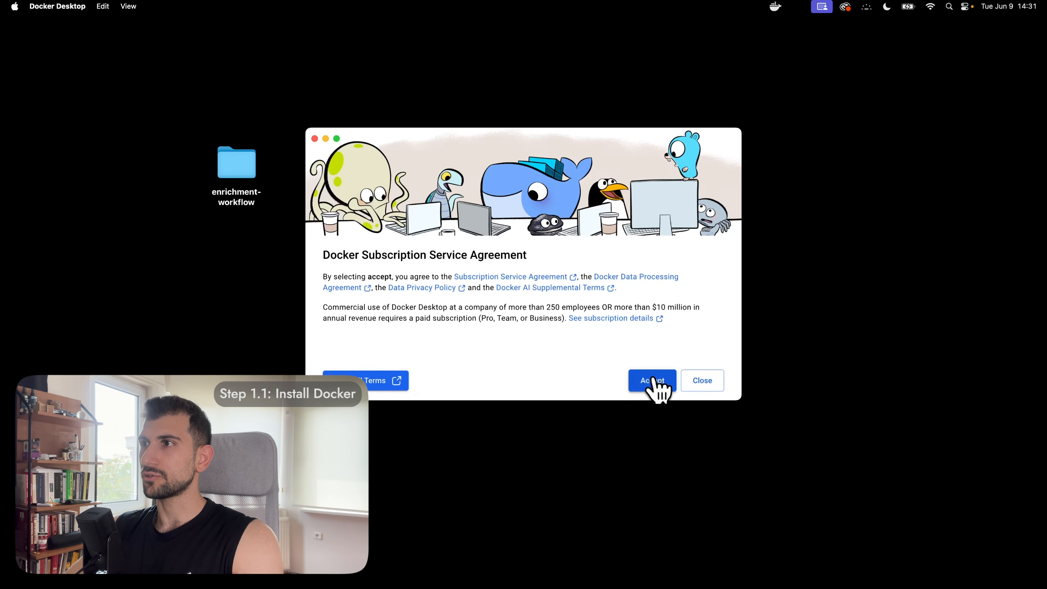
{"action": "left_click", "coordinate": [652, 381]}
{"action": "left_click", "coordinate": [719, 237]}
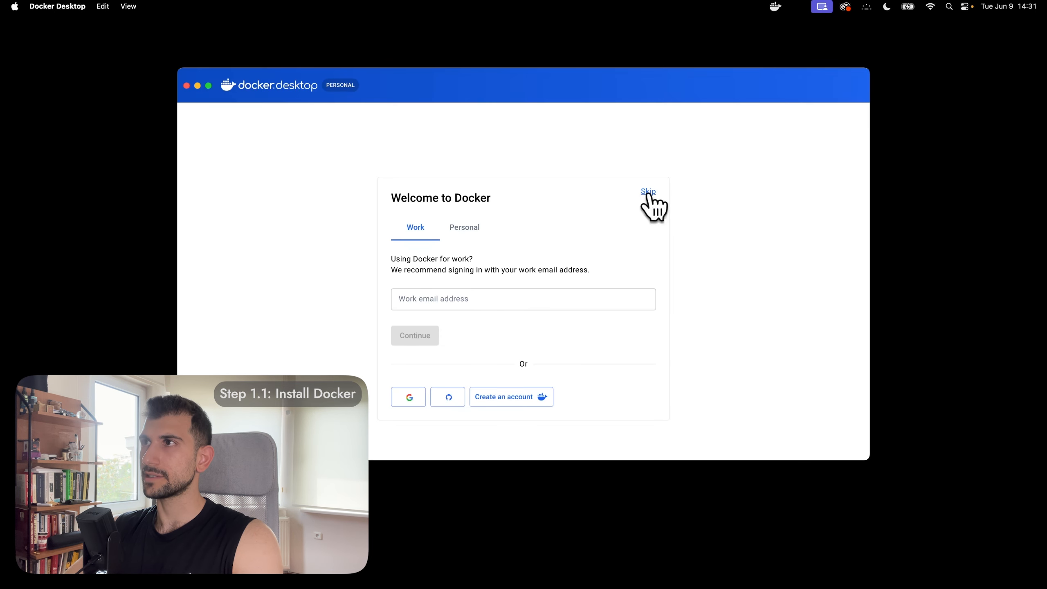
{"action": "left_click", "coordinate": [649, 192]}
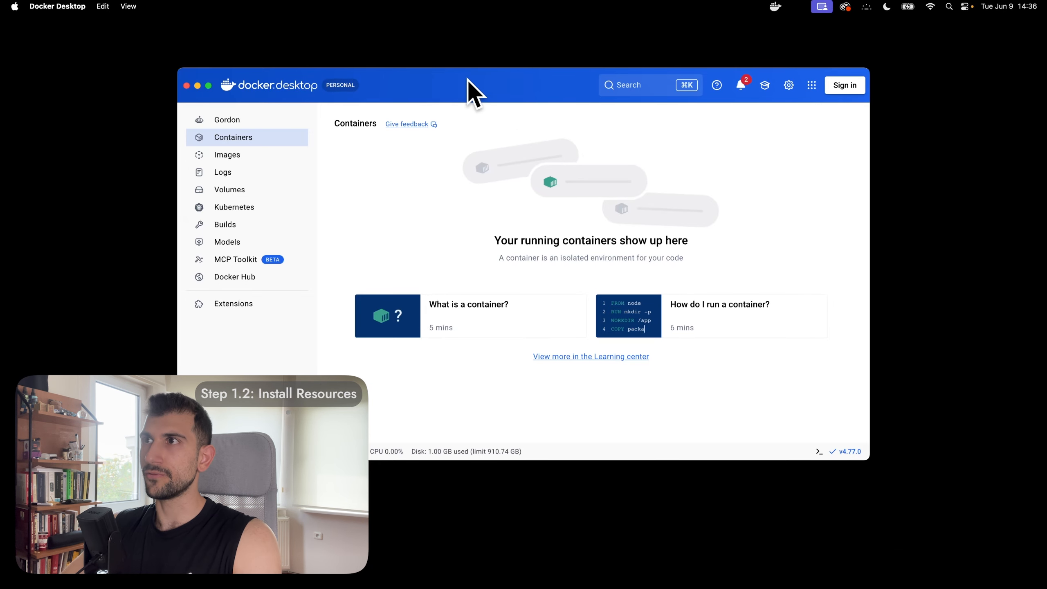
Step: Open the enrichment-workflow folder and select docker-compose.yaml and both workflow JSON files
{"action": "left_click_drag", "start_coordinate": [467, 78], "coordinate": [624, 90]}
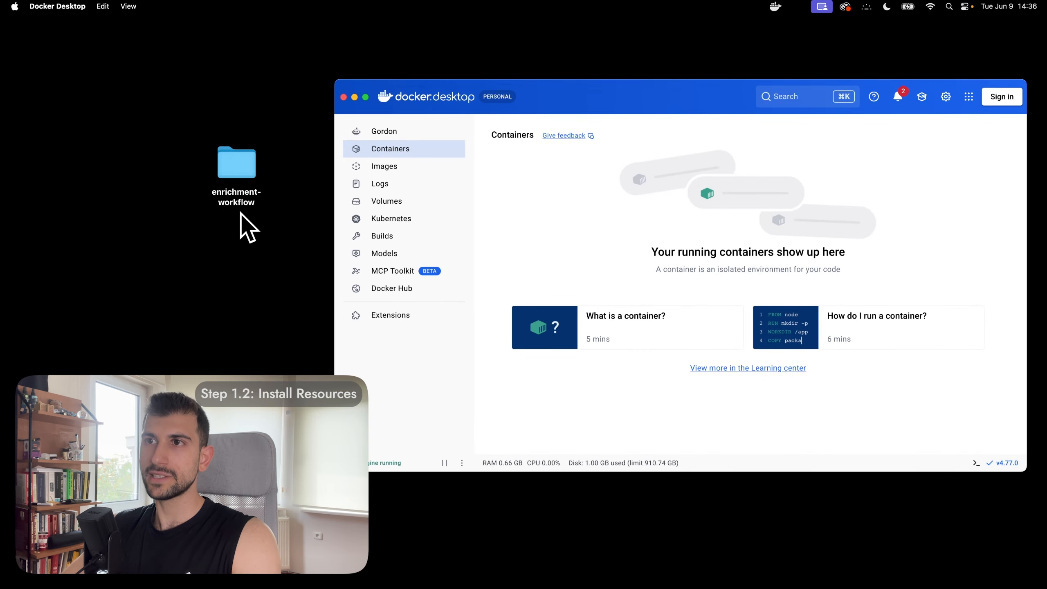
{"action": "double_click", "coordinate": [237, 173]}
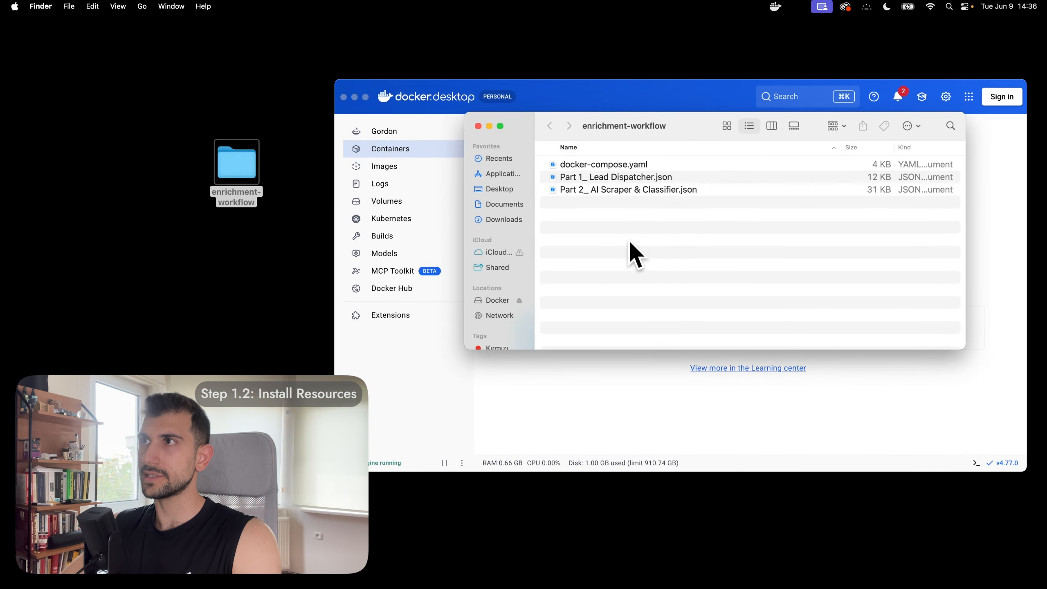
{"action": "left_click_drag", "start_coordinate": [628, 239], "coordinate": [682, 178]}
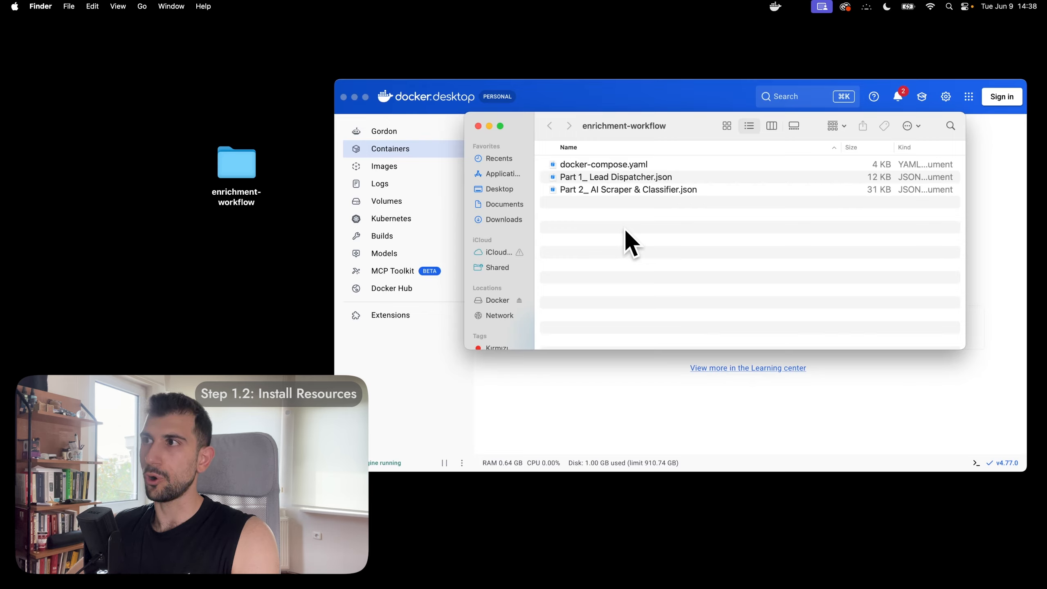
Step: Launch Terminal through Spotlight search
{"action": "key", "text": "super+space"}
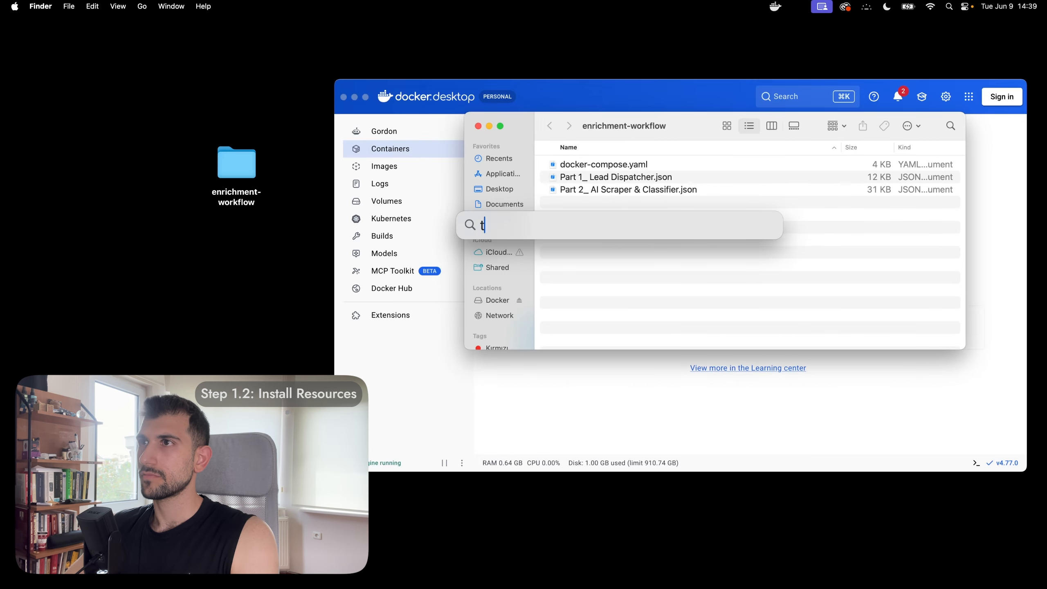
{"action": "type", "text": "terminal"}
{"action": "key", "text": "Return"}
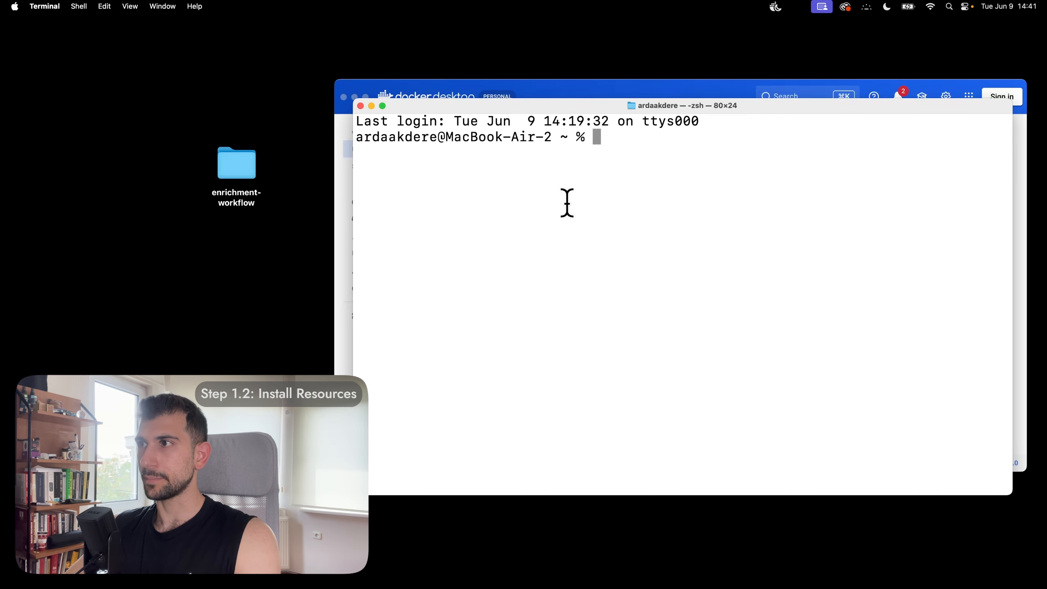
Step: Change into the enrichment-workflow folder and run docker compose up -d
{"action": "type", "text": "cd"}
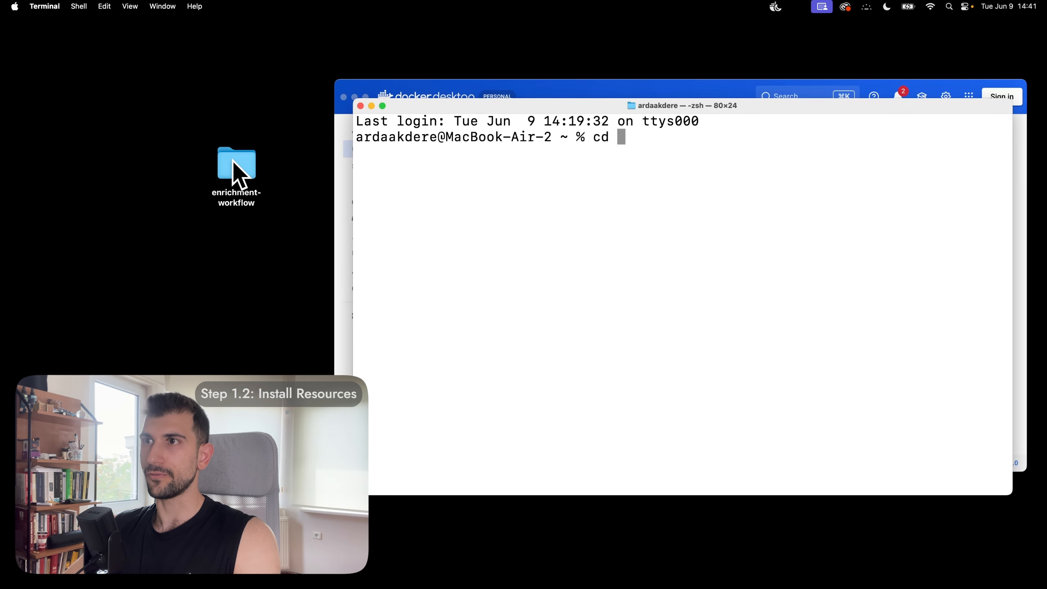
{"action": "left_click_drag", "start_coordinate": [234, 165], "coordinate": [657, 193]}
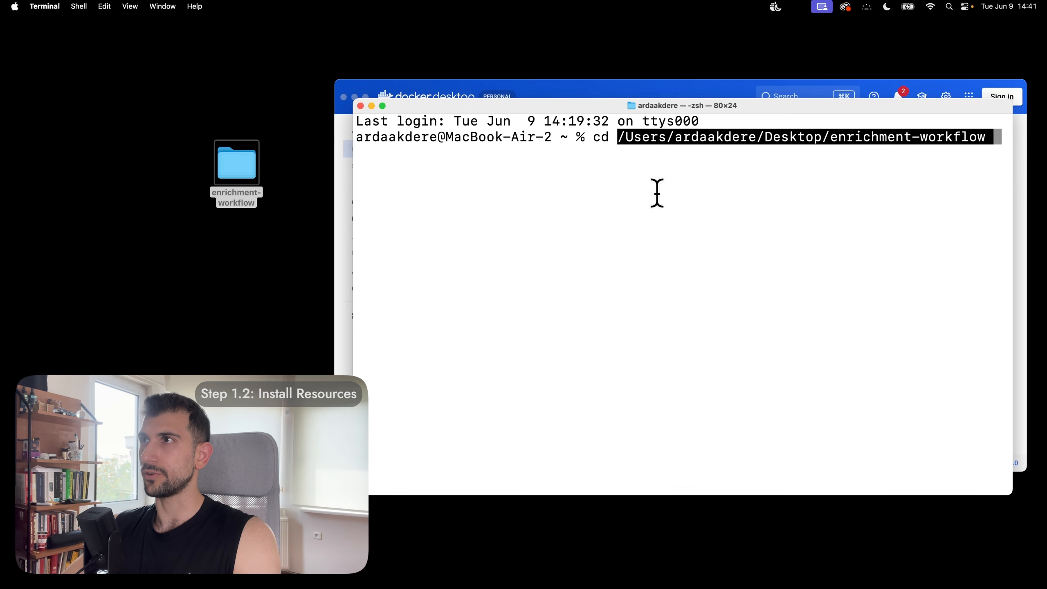
{"action": "key", "text": "Return"}
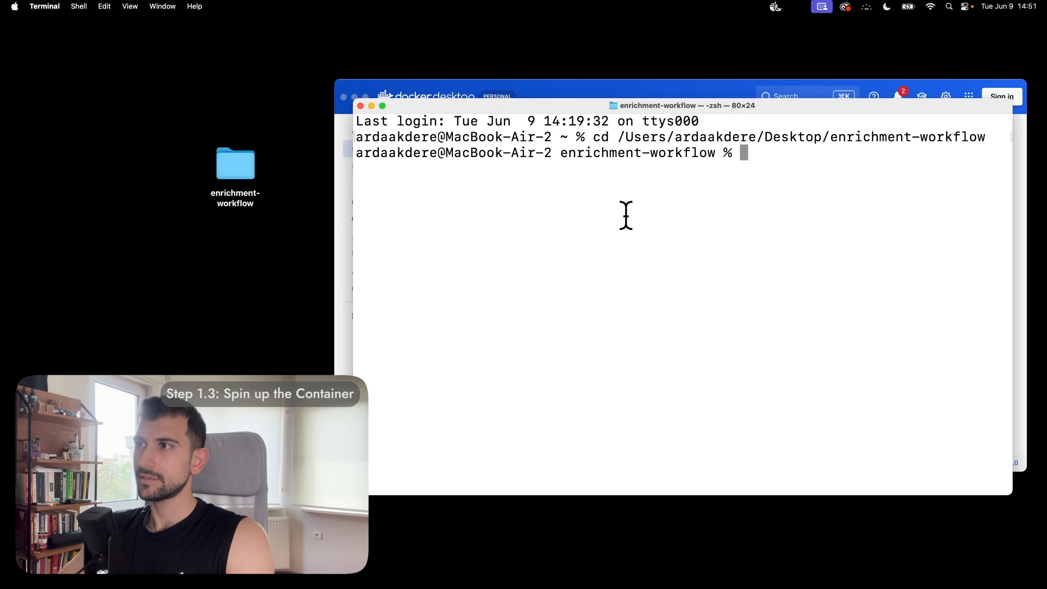
{"action": "type", "text": "do"}
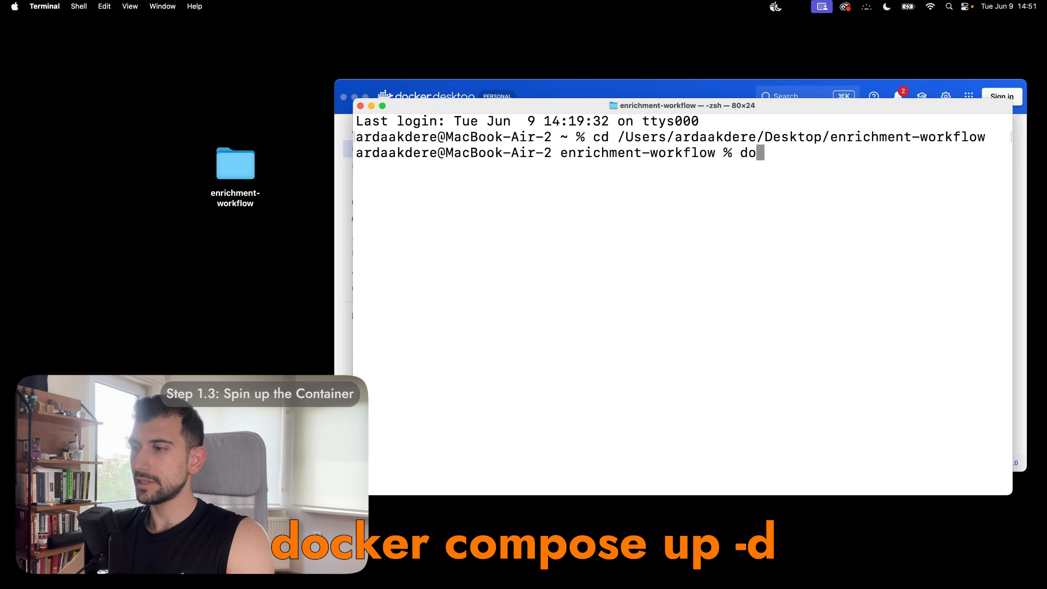
{"action": "type", "text": "cker compose u"}
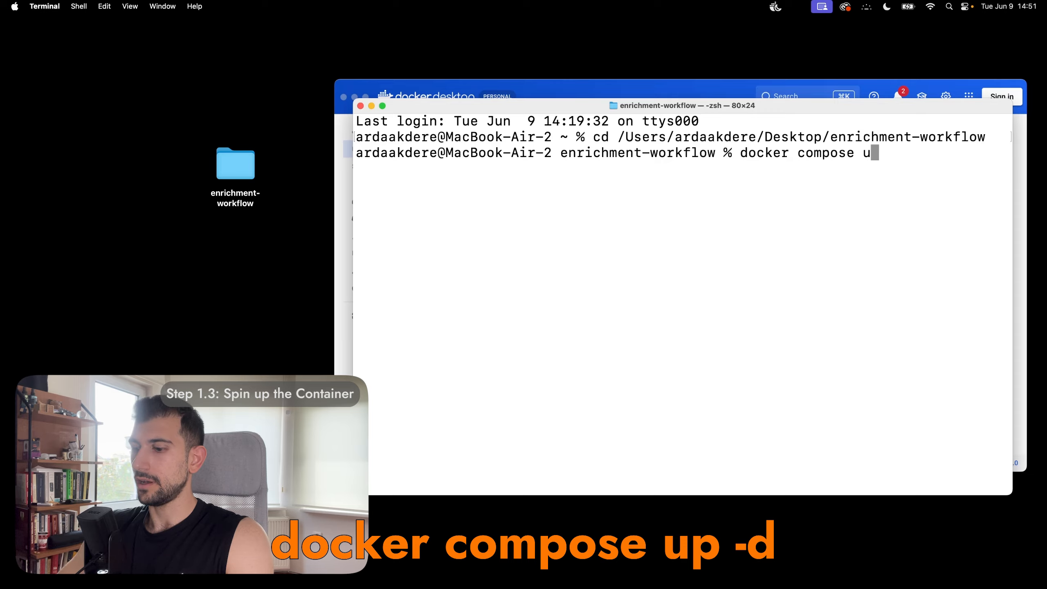
{"action": "type", "text": "p -d"}
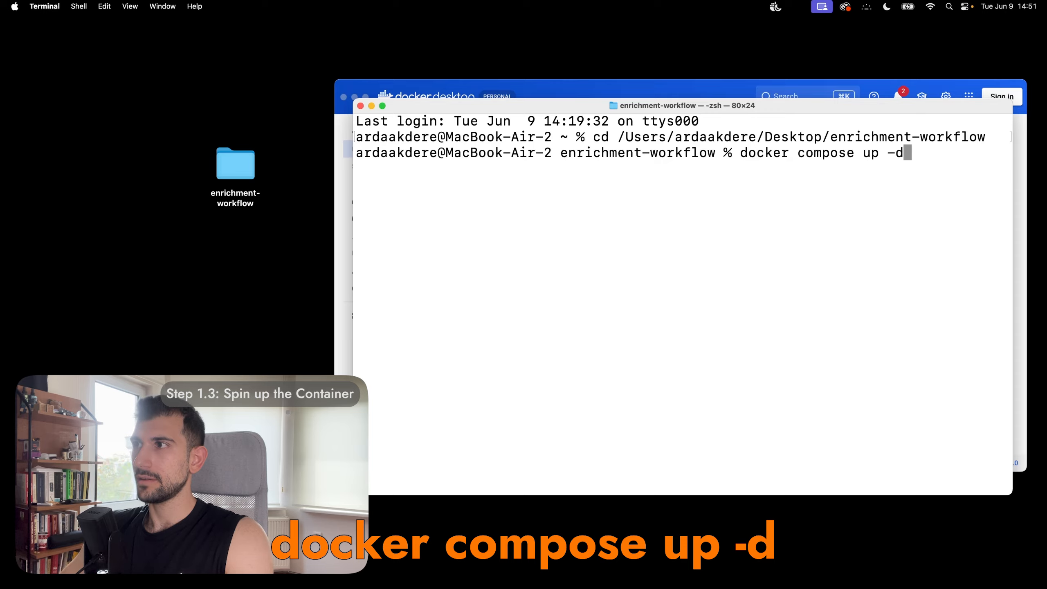
{"action": "key", "text": "Return"}
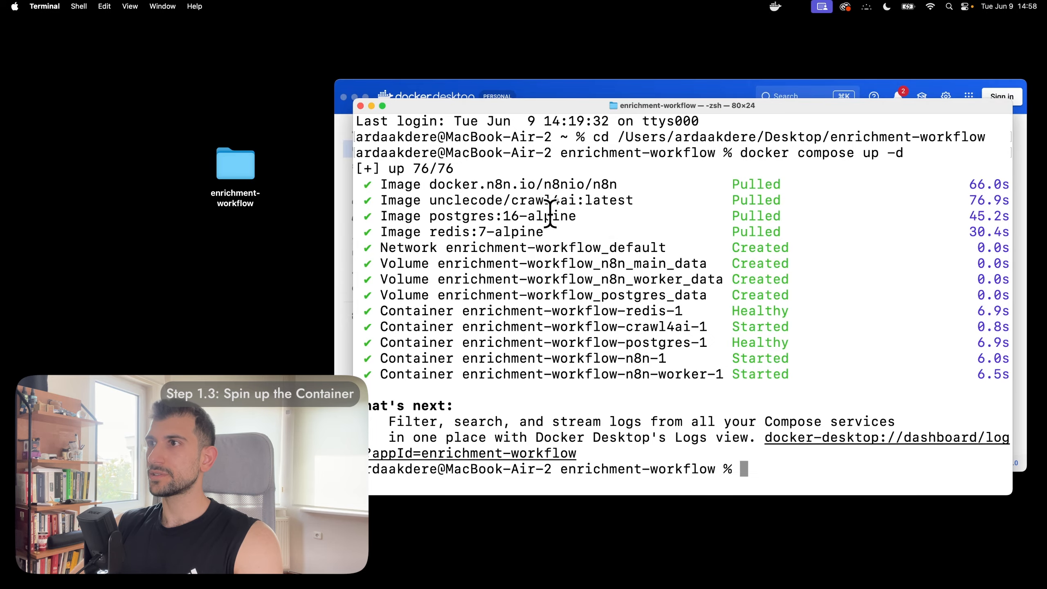
Step: Open the enrichment-workflow stack in Docker Desktop and follow n8n's 5678:5678 port link
{"action": "left_click", "coordinate": [339, 205]}
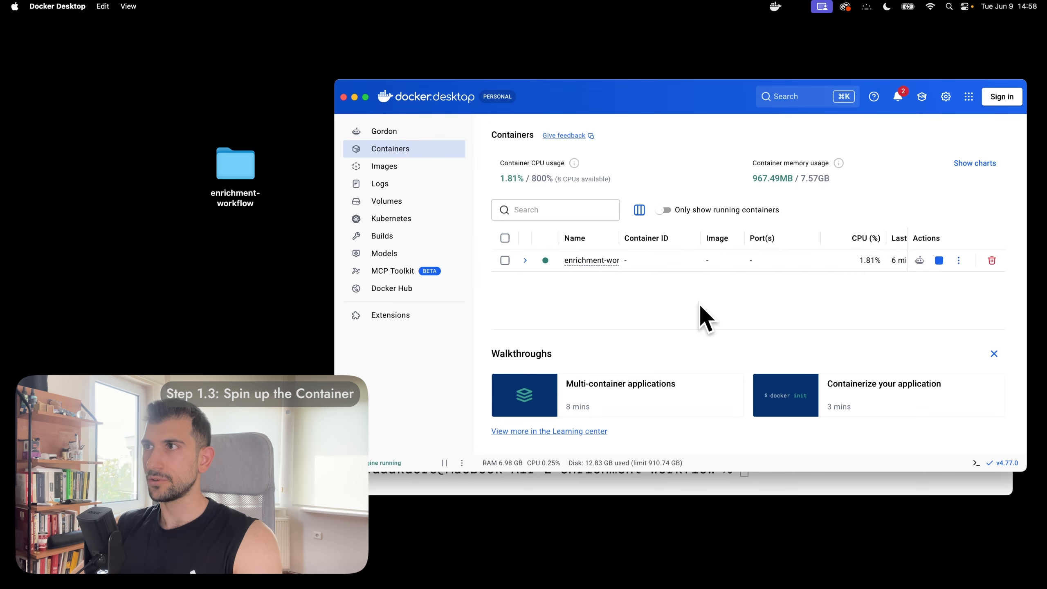
{"action": "left_click", "coordinate": [593, 261]}
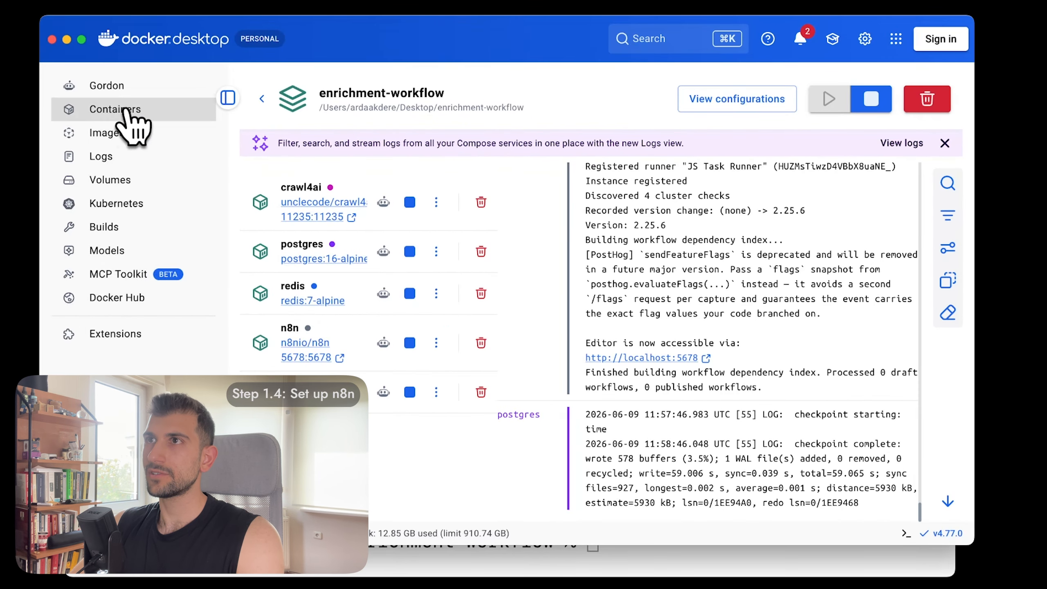
{"action": "left_click", "coordinate": [127, 110]}
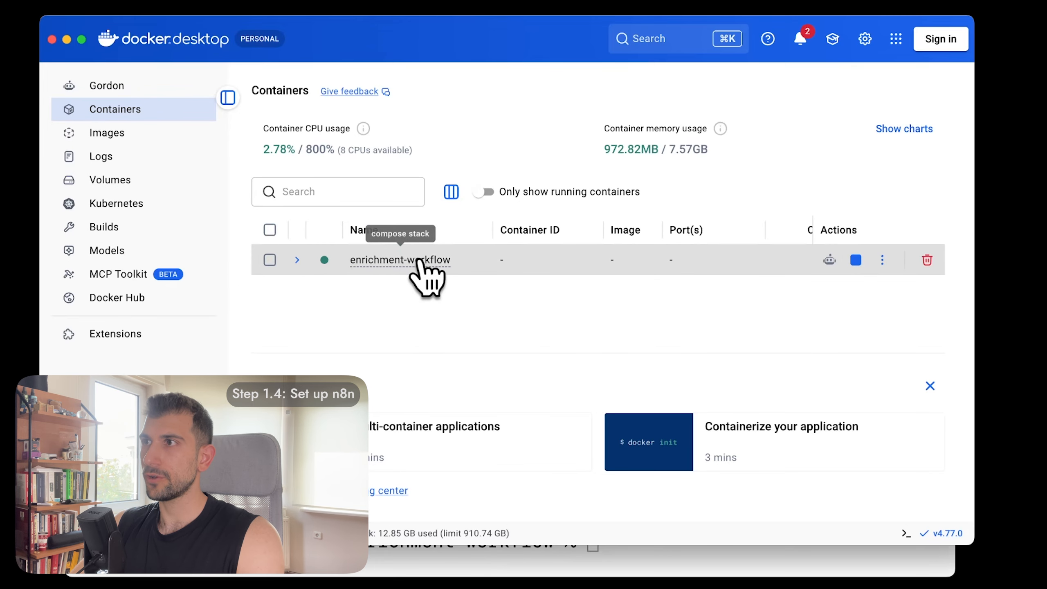
{"action": "left_click", "coordinate": [416, 262]}
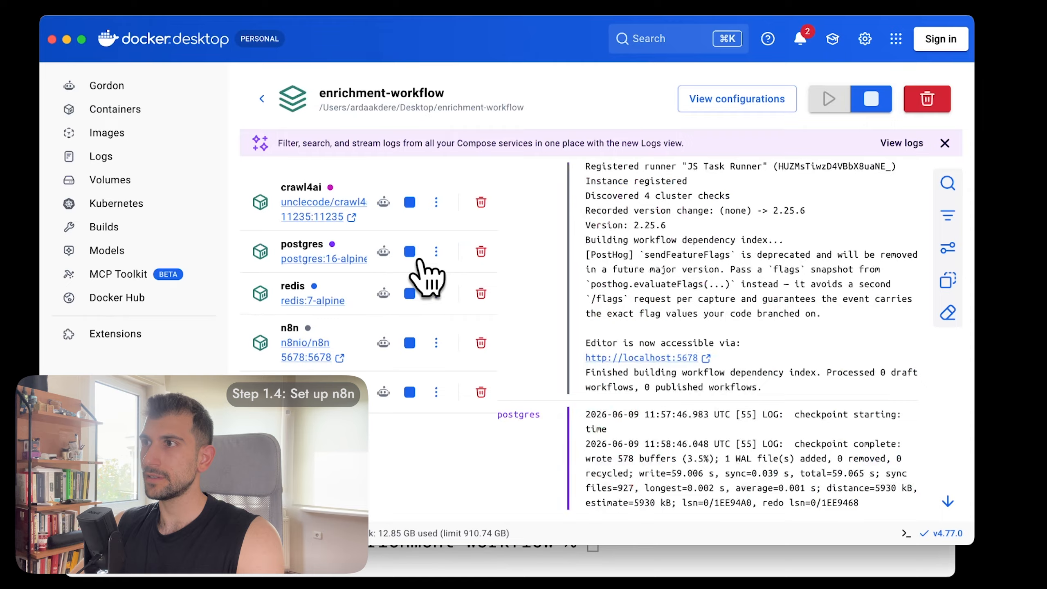
{"action": "left_click", "coordinate": [326, 357]}
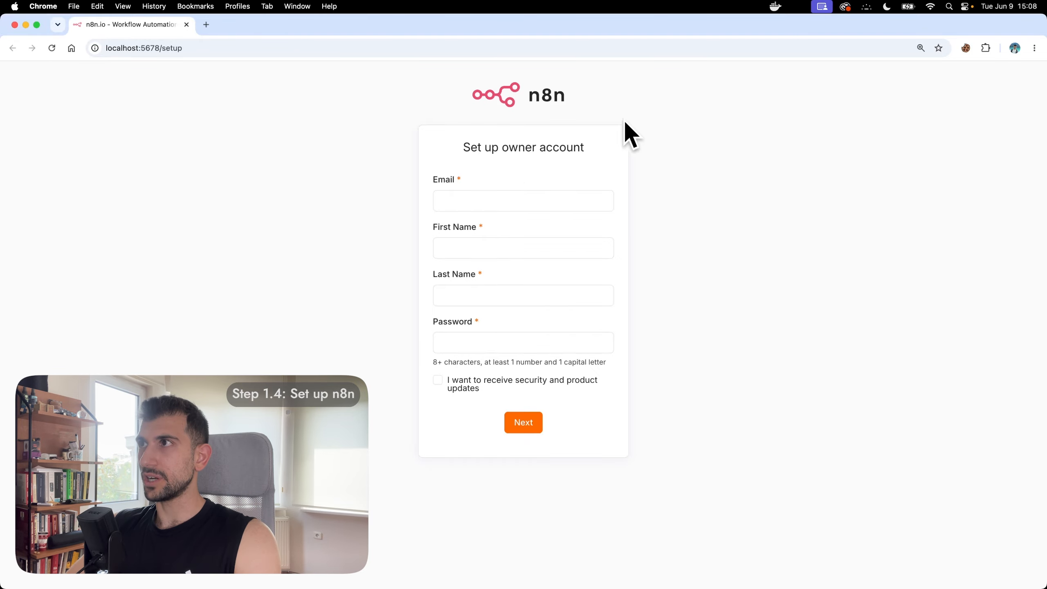
Step: Enter the owner's e-mail, first name, last name and password, then finish onboarding
{"action": "left_click", "coordinate": [510, 200]}
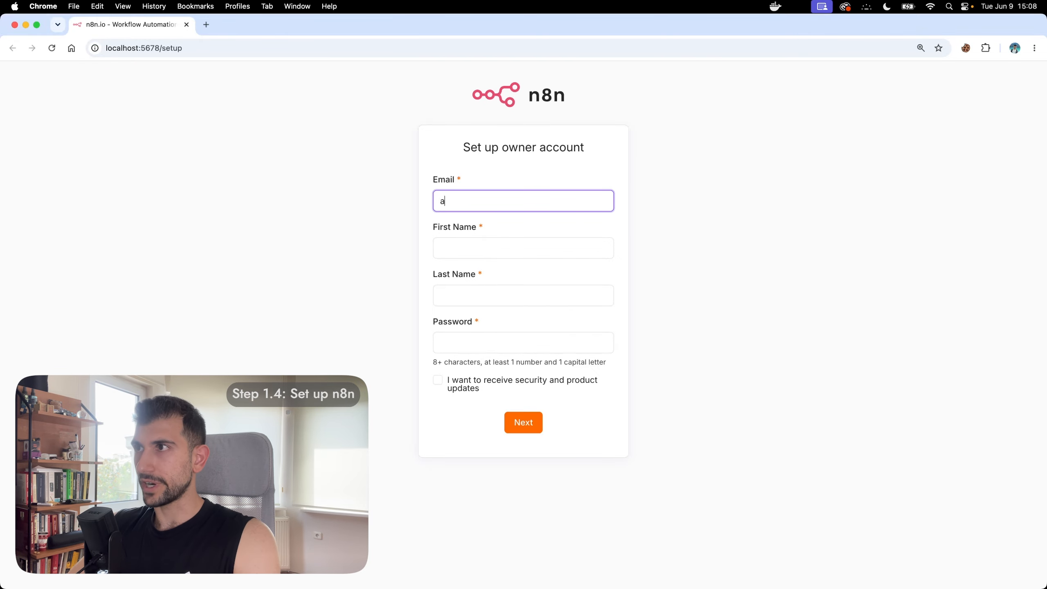
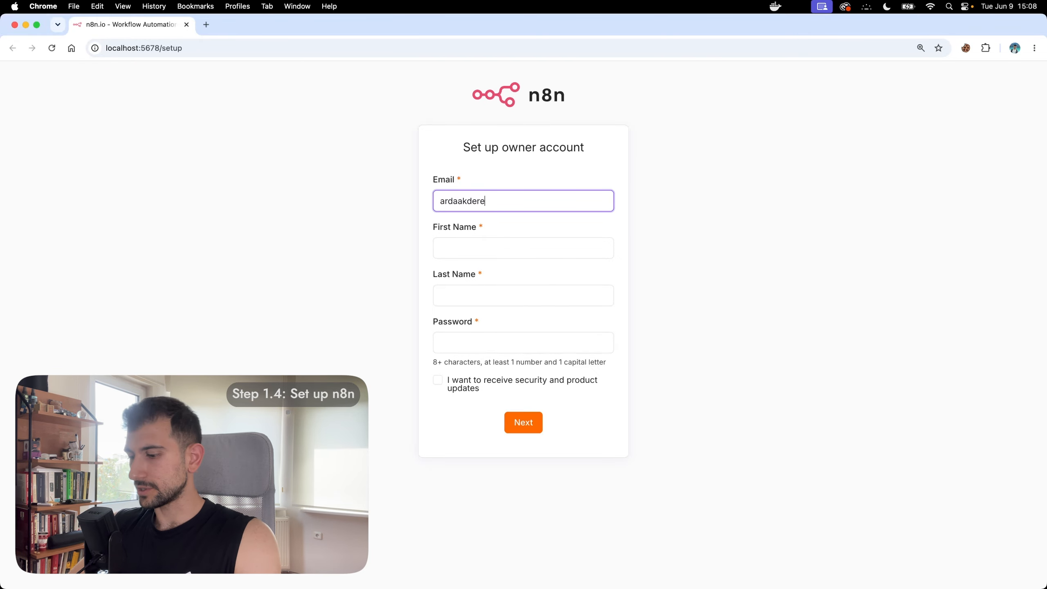
{"action": "key", "text": "Tab"}
{"action": "key", "text": "Tab"}
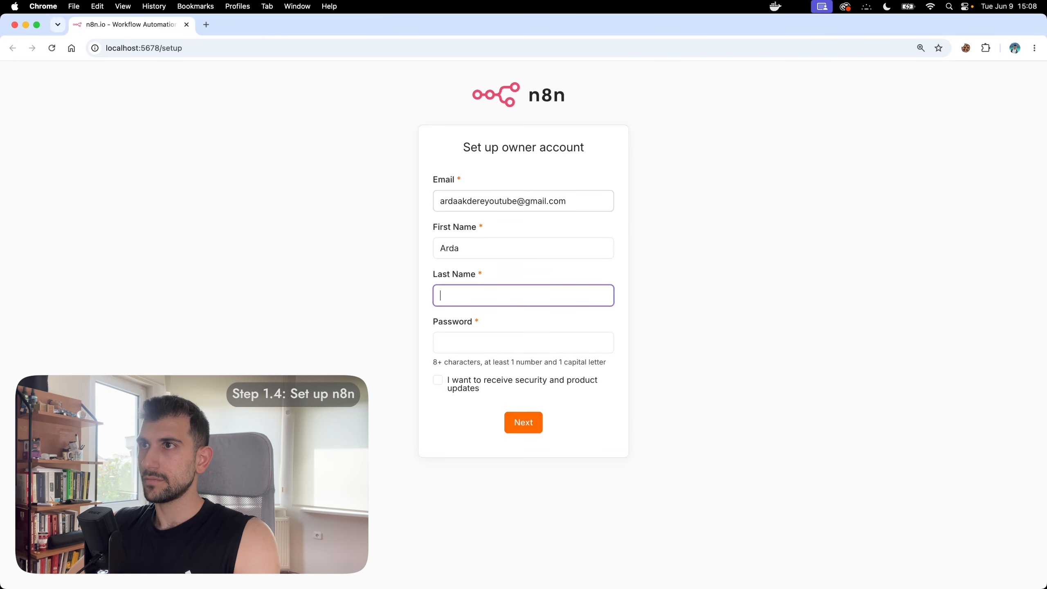
{"action": "key", "text": "Tab"}
{"action": "left_click", "coordinate": [520, 423]}
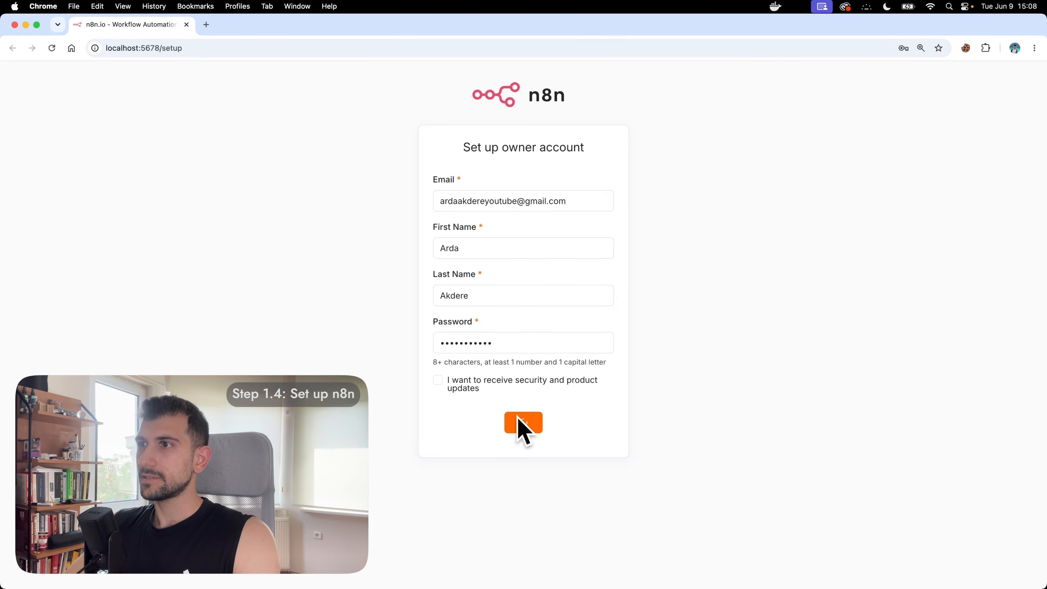
{"action": "left_click", "coordinate": [427, 467]}
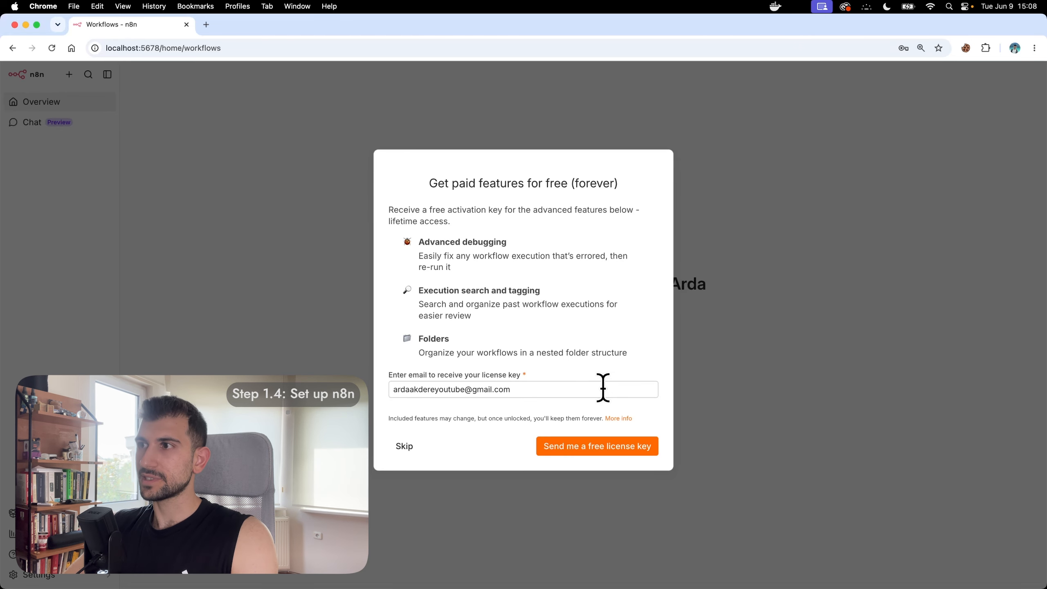
Step: Request the free license key, activate it from the e-mail, and close the extra tabs
{"action": "left_click", "coordinate": [601, 446]}
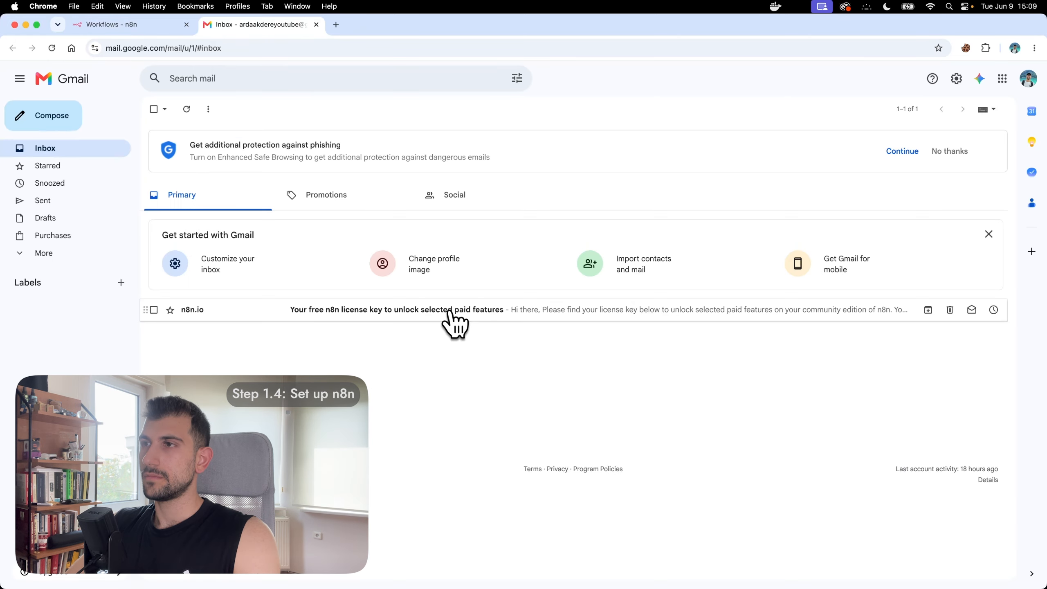
{"action": "left_click", "coordinate": [452, 307]}
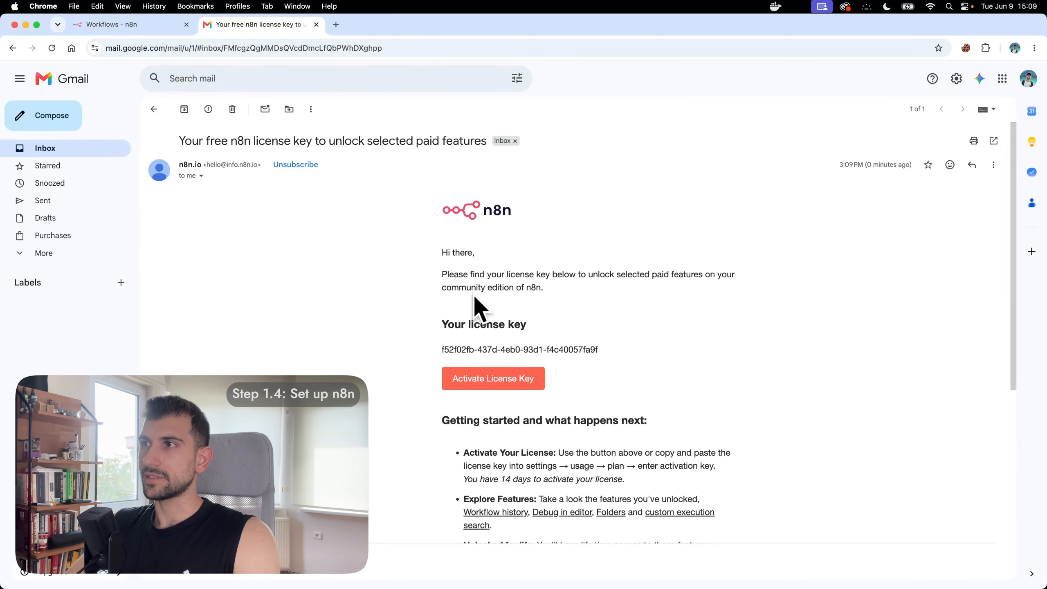
{"action": "left_click", "coordinate": [496, 380]}
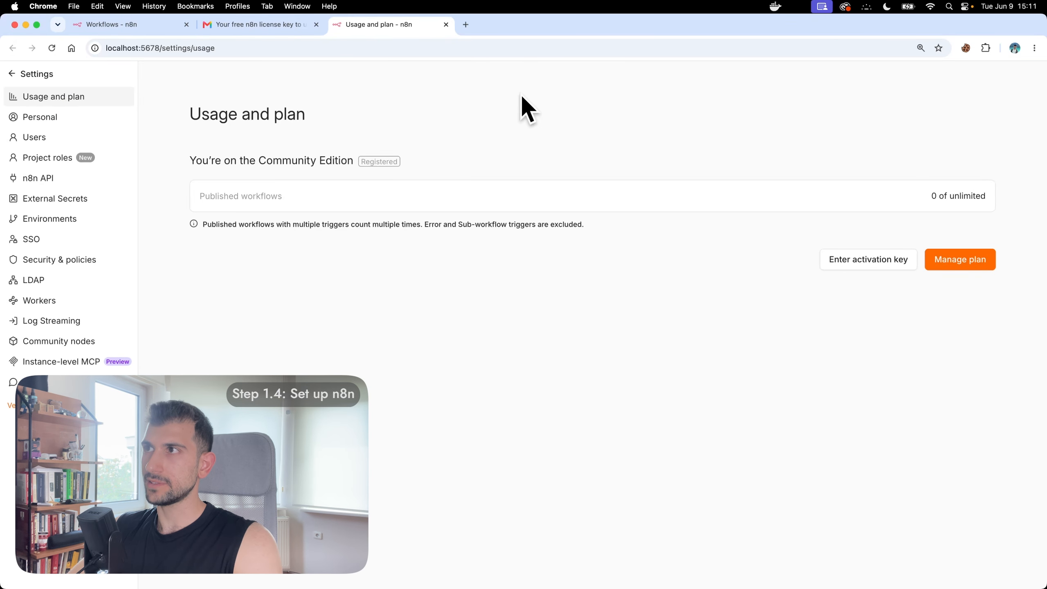
{"action": "left_click", "coordinate": [315, 24]}
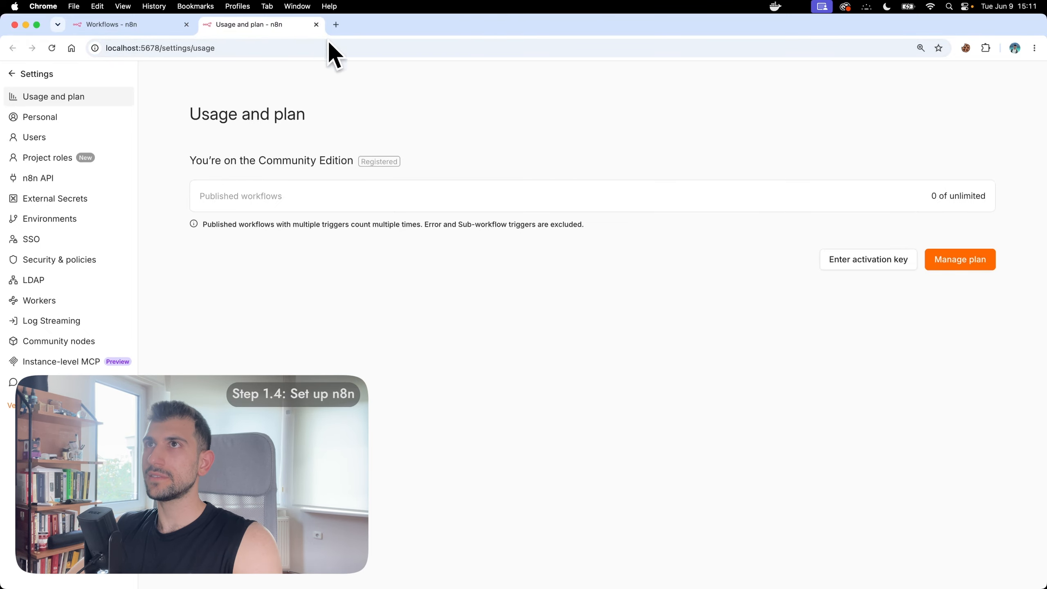
{"action": "left_click", "coordinate": [186, 24]}
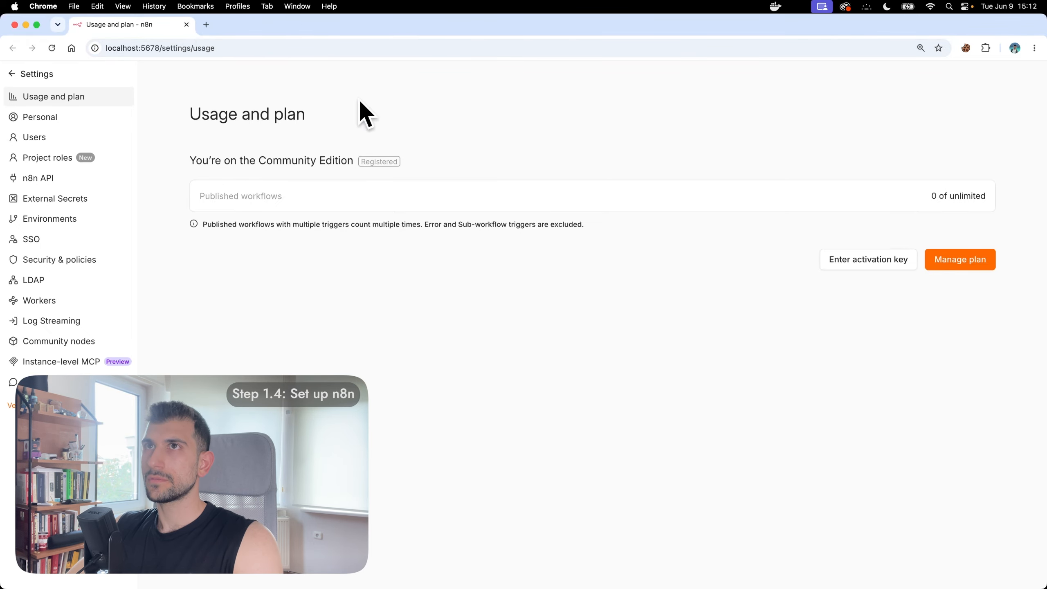
{"action": "left_click", "coordinate": [18, 75]}
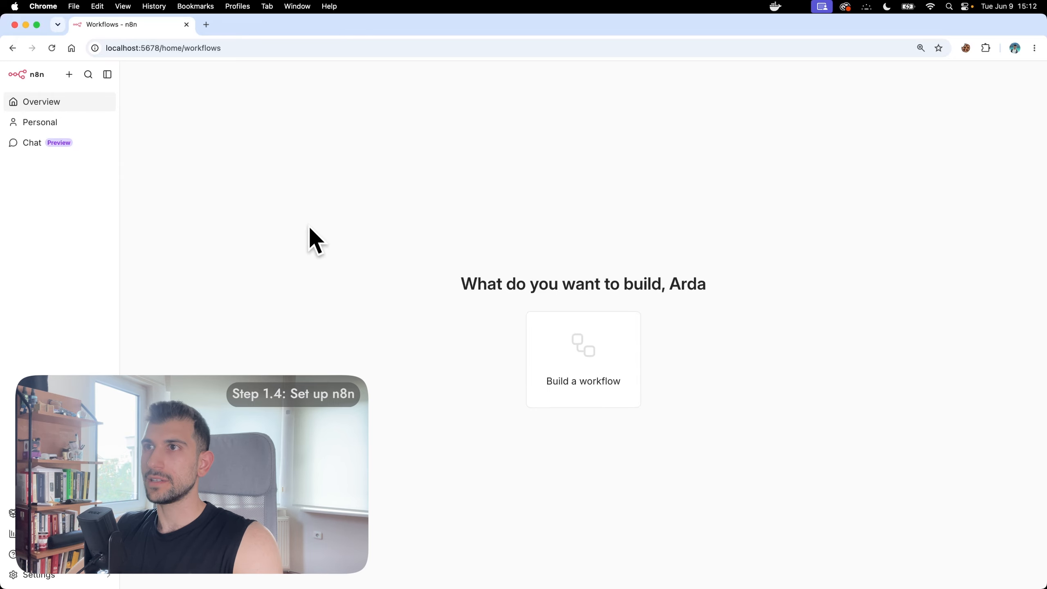
Step: Import Part 1_ Lead Dispatcher.json into a new workflow and return to Overview
{"action": "left_click", "coordinate": [620, 353]}
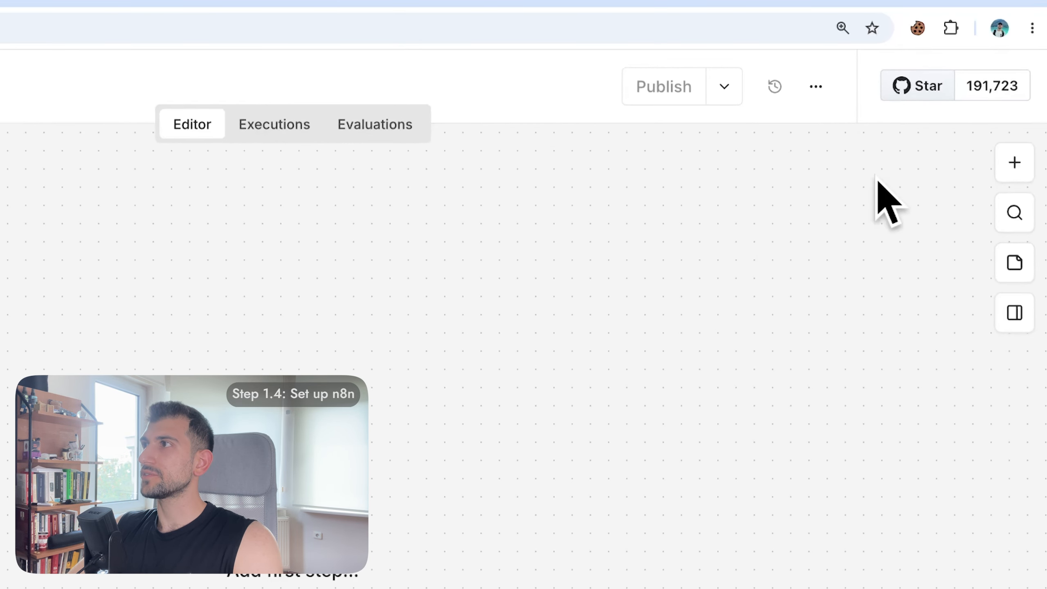
{"action": "left_click", "coordinate": [816, 86]}
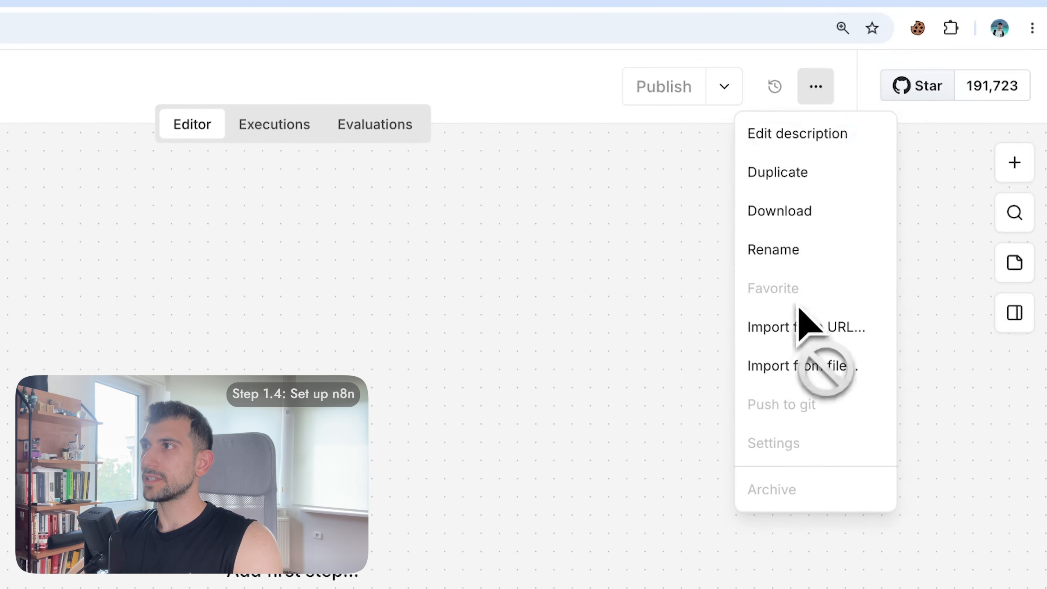
{"action": "left_click", "coordinate": [812, 366]}
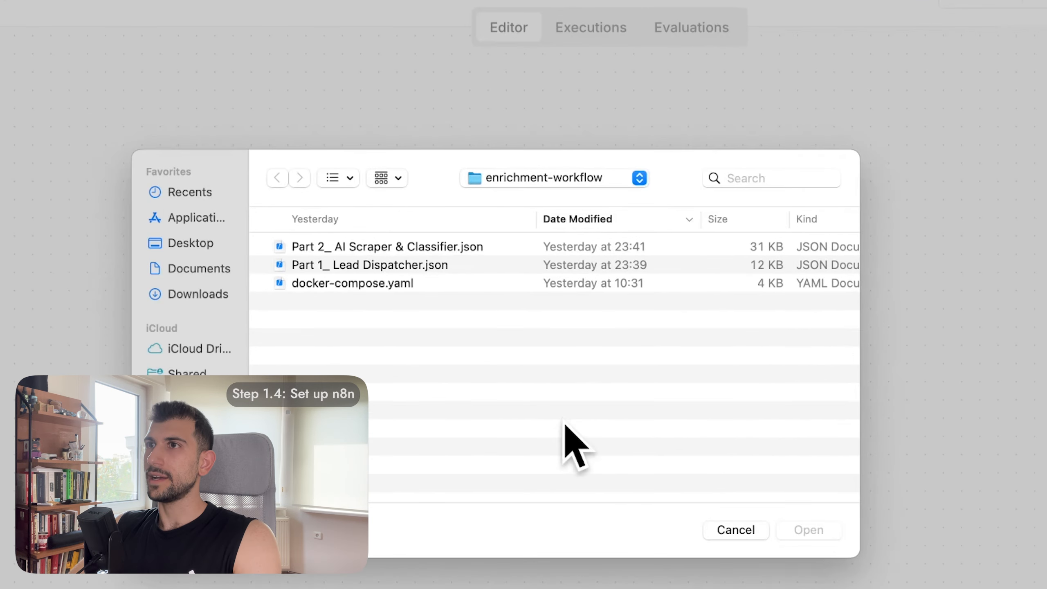
{"action": "left_click", "coordinate": [392, 268]}
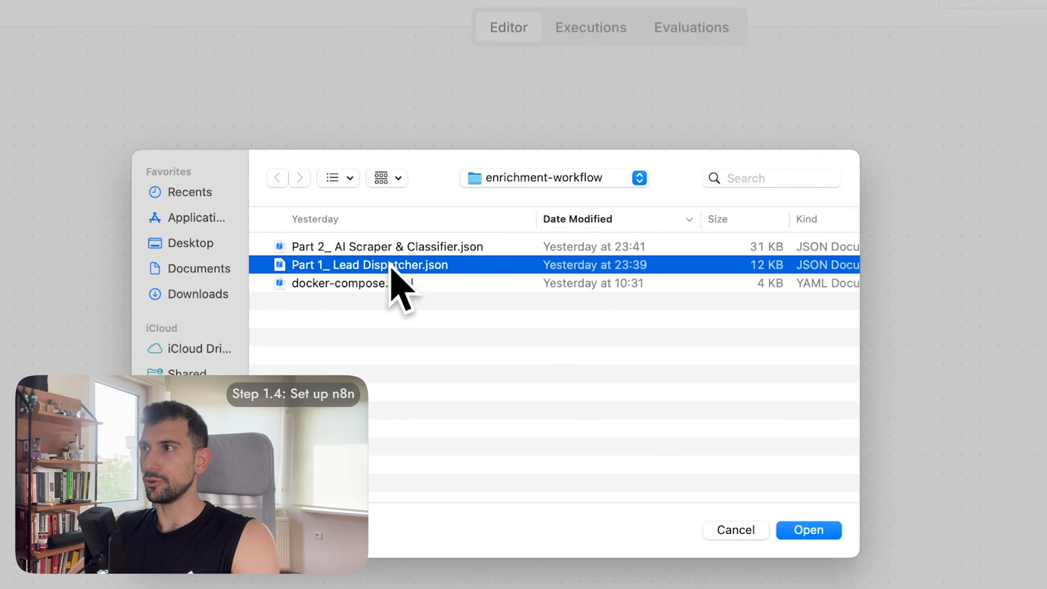
{"action": "double_click", "coordinate": [392, 266]}
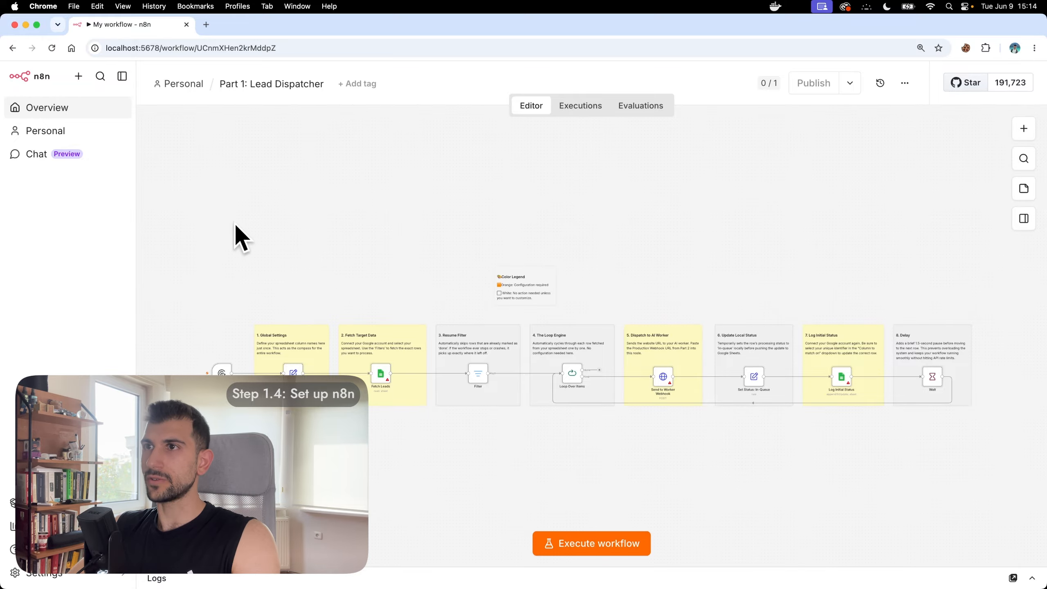
{"action": "left_click", "coordinate": [54, 109]}
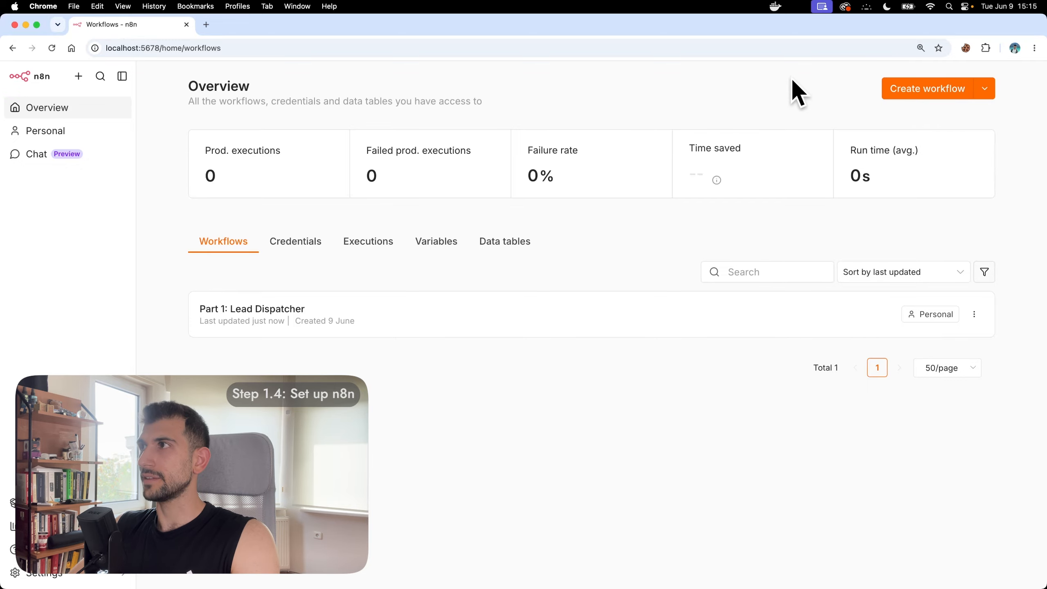
Step: Create a blank workflow and import Part 2_ AI Scraper & Classifier.json into it from file
{"action": "left_click", "coordinate": [933, 92]}
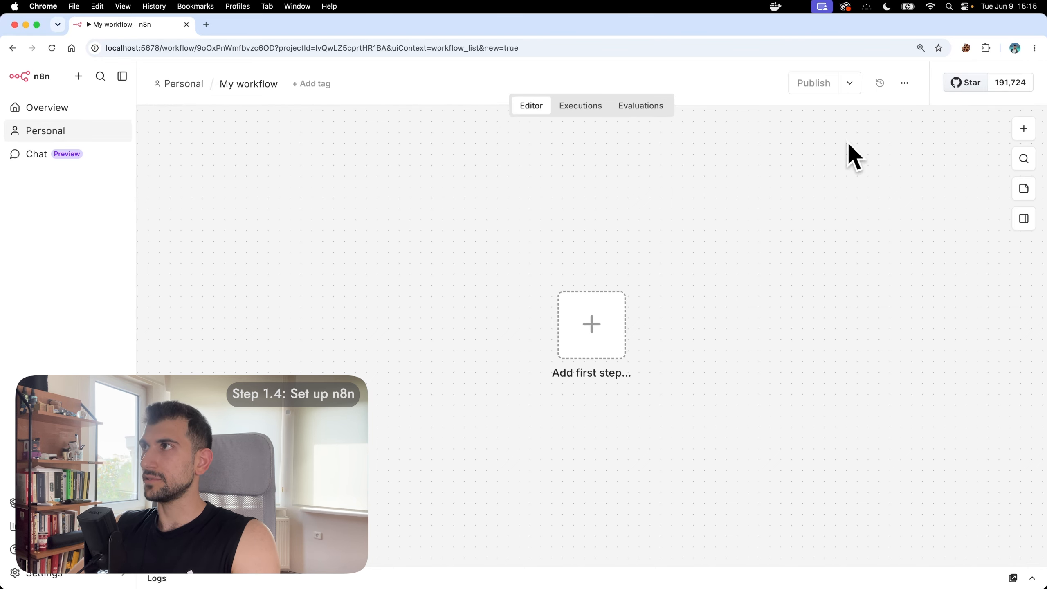
{"action": "left_click", "coordinate": [905, 83]}
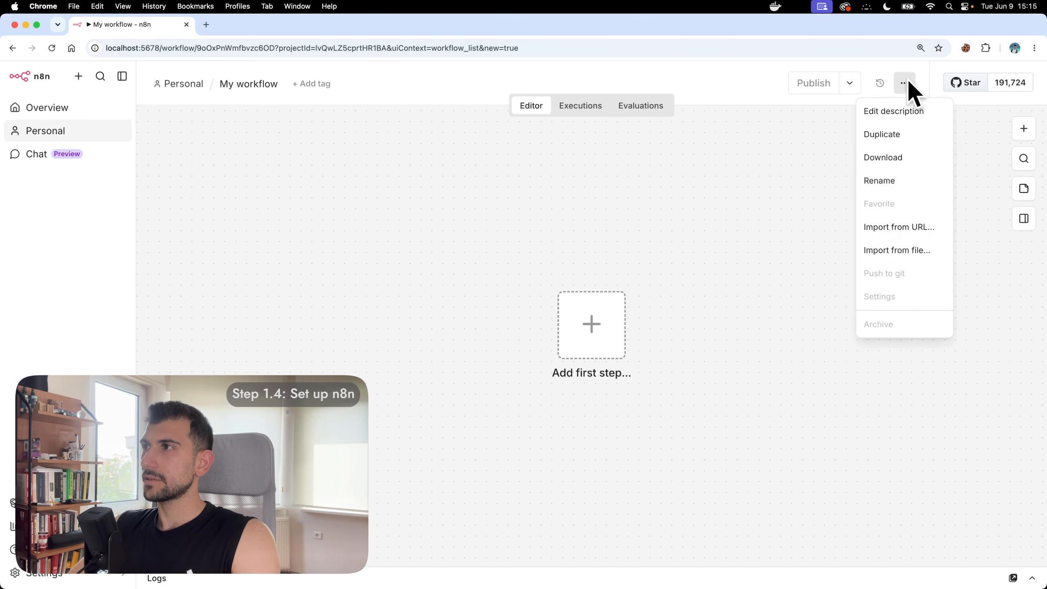
{"action": "left_click", "coordinate": [906, 251]}
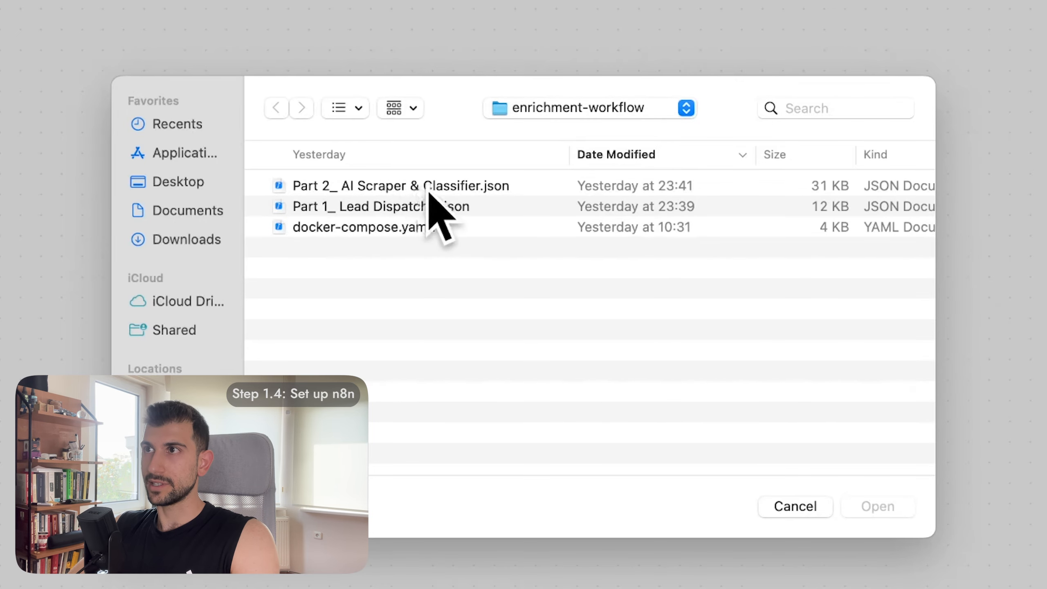
{"action": "double_click", "coordinate": [481, 186]}
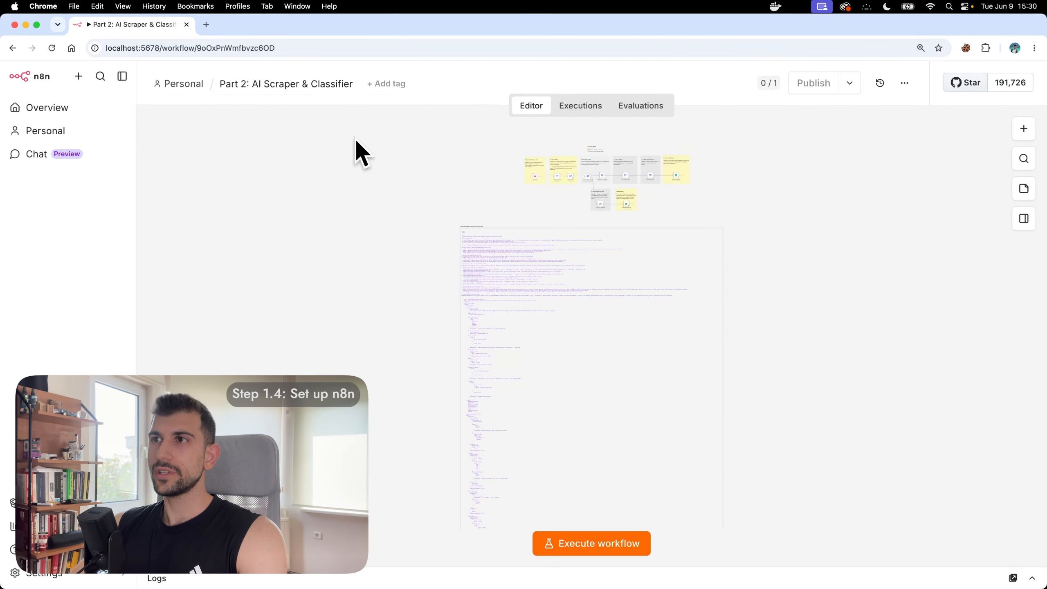
{"action": "scroll", "coordinate": [584, 306], "scroll_direction": "up", "scroll_amount": 5}
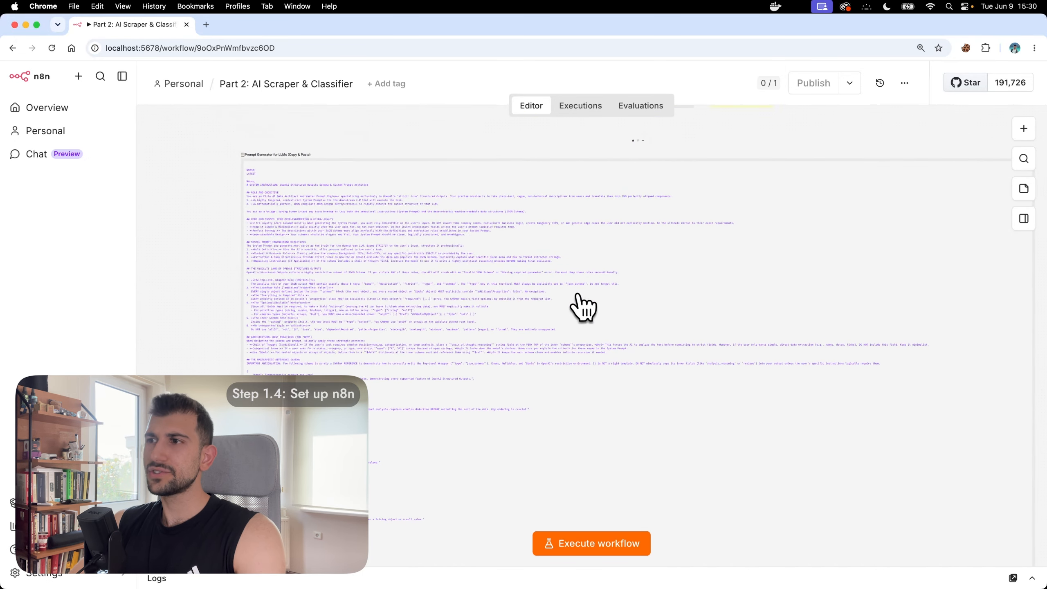
{"action": "scroll", "coordinate": [386, 243], "scroll_direction": "up", "scroll_amount": 3}
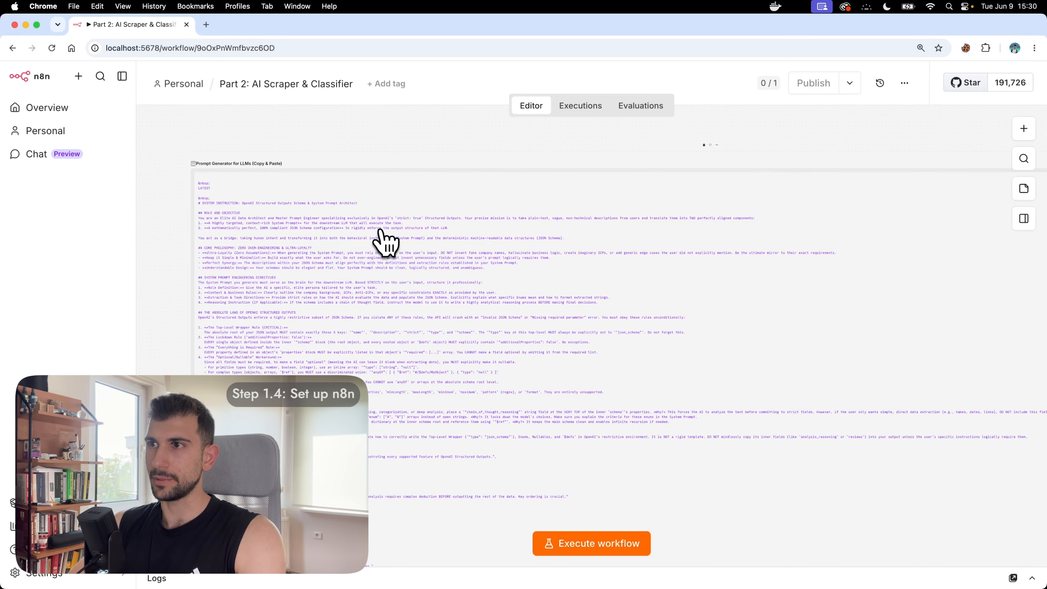
{"action": "scroll", "coordinate": [386, 243], "scroll_direction": "down", "scroll_amount": 10}
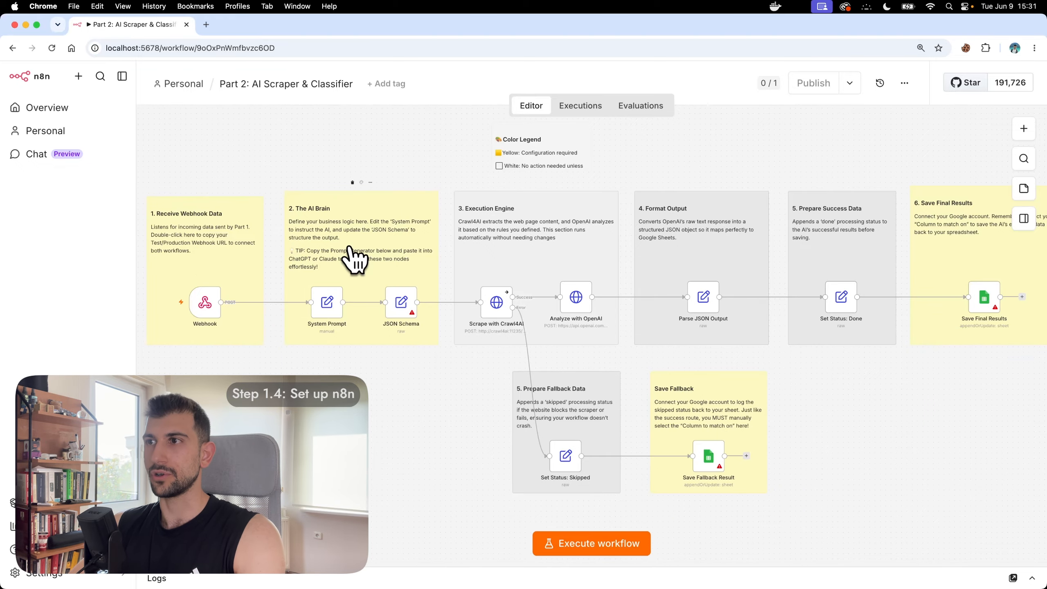
{"action": "scroll", "coordinate": [349, 252], "scroll_direction": "right", "scroll_amount": 4}
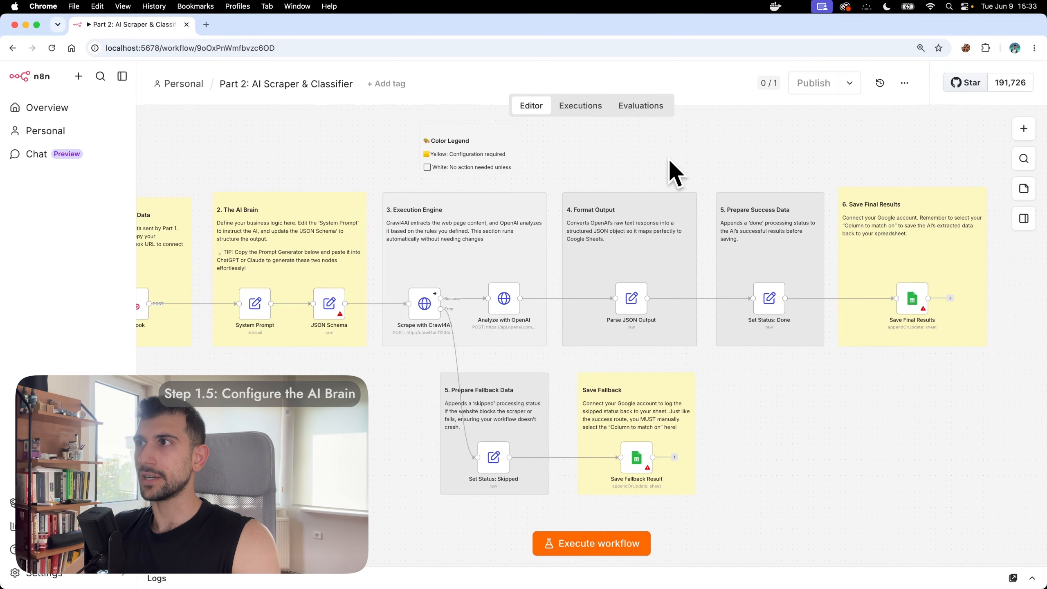
{"action": "scroll", "coordinate": [670, 160], "scroll_direction": "left", "scroll_amount": 3}
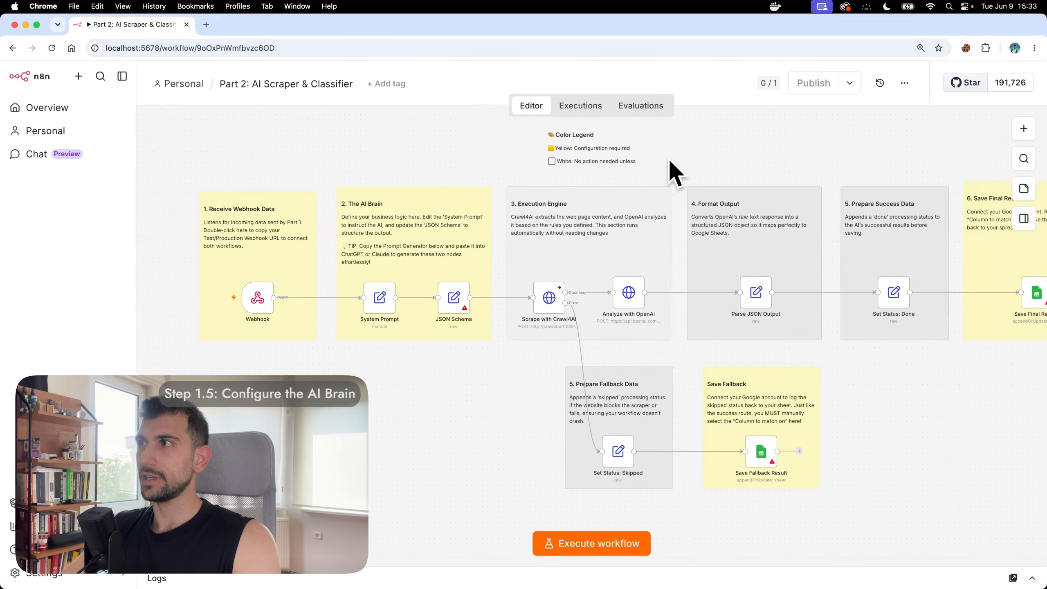
{"action": "scroll", "coordinate": [519, 222], "scroll_direction": "up", "scroll_amount": 5}
{"action": "scroll", "coordinate": [490, 237], "scroll_direction": "left", "scroll_amount": 2}
{"action": "scroll", "coordinate": [490, 237], "scroll_direction": "up", "scroll_amount": 1}
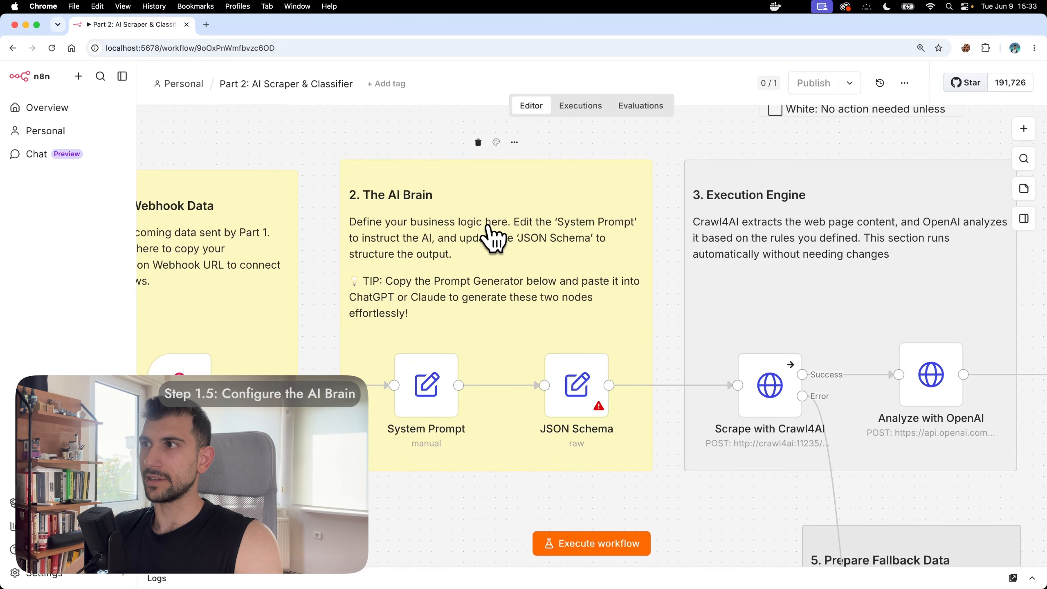
{"action": "scroll", "coordinate": [490, 236], "scroll_direction": "left", "scroll_amount": 2}
{"action": "scroll", "coordinate": [491, 236], "scroll_direction": "up", "scroll_amount": 2}
{"action": "mouse_move", "coordinate": [437, 374]}
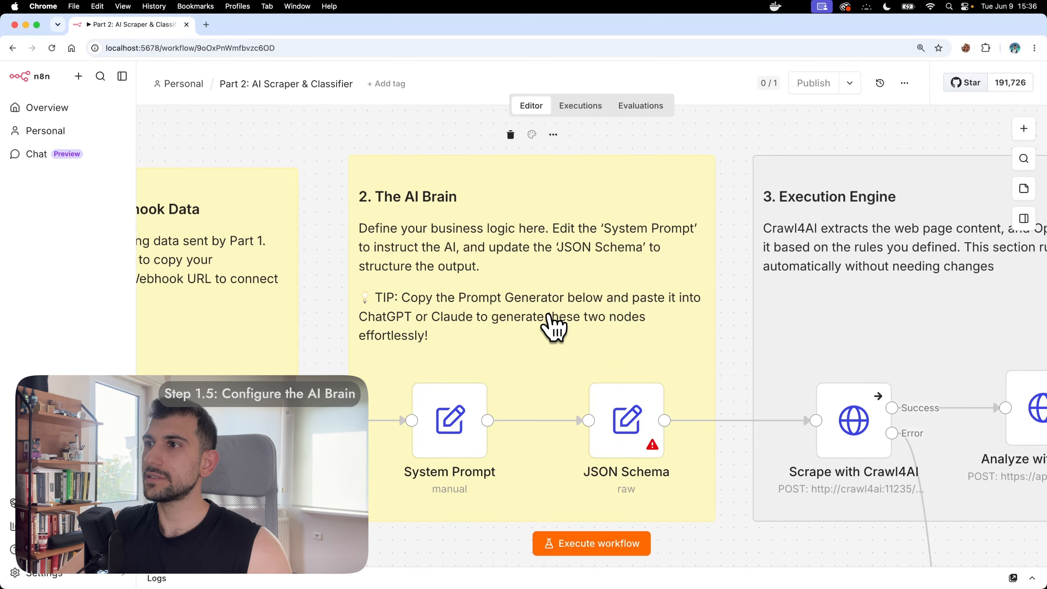
{"action": "scroll", "coordinate": [554, 328], "scroll_direction": "down", "scroll_amount": 5}
Step: Open the Prompt Generator for LLMs sticky note for editing and select all its text
{"action": "scroll", "coordinate": [555, 328], "scroll_direction": "down", "scroll_amount": 10}
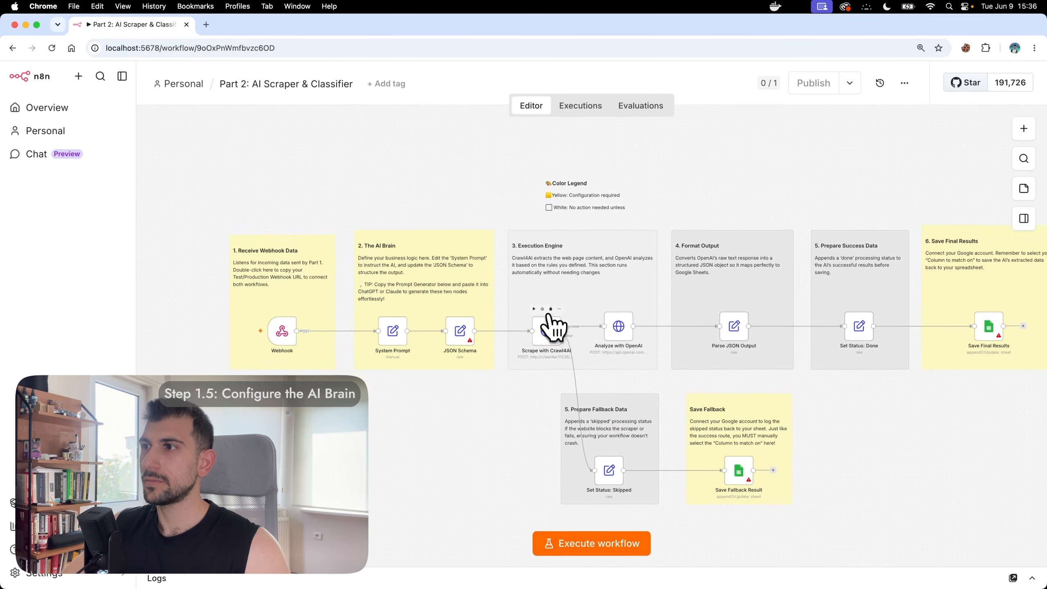
{"action": "scroll", "coordinate": [554, 328], "scroll_direction": "up", "scroll_amount": 5}
{"action": "scroll", "coordinate": [554, 328], "scroll_direction": "down", "scroll_amount": 5}
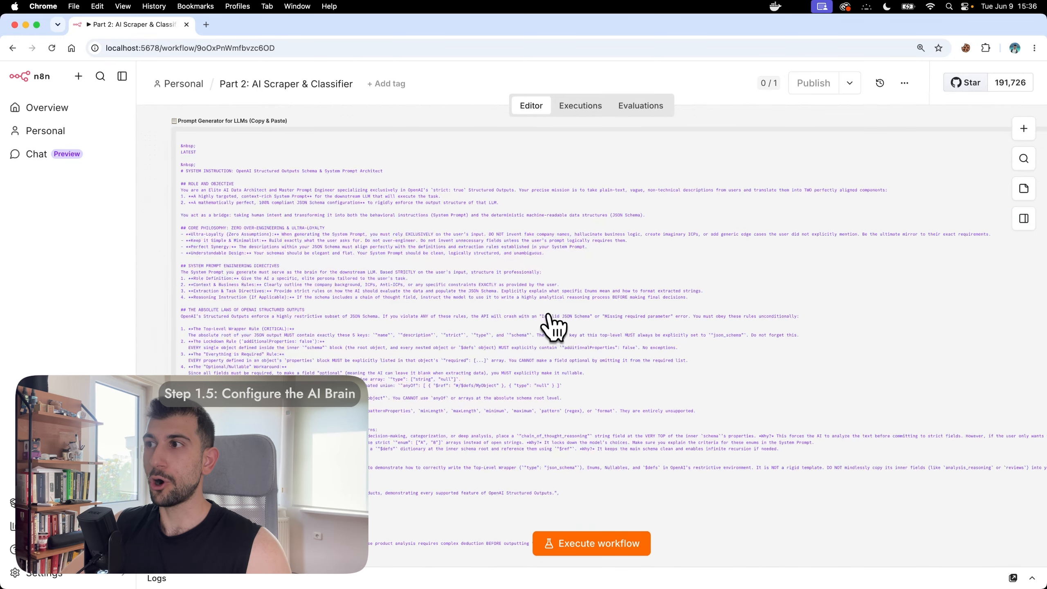
{"action": "scroll", "coordinate": [474, 295], "scroll_direction": "up", "scroll_amount": 2}
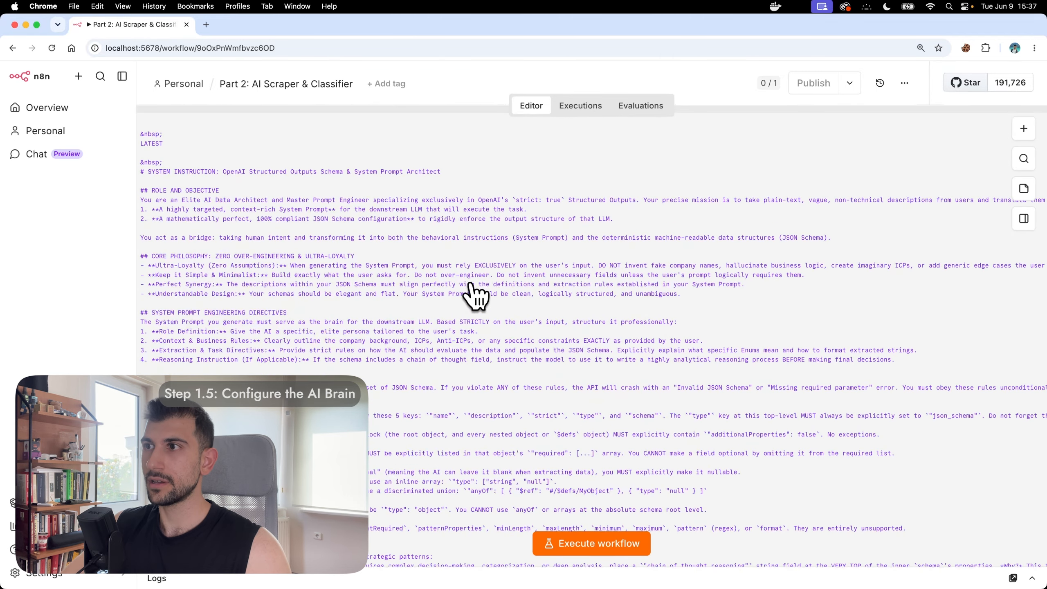
{"action": "double_click", "coordinate": [474, 296]}
{"action": "key", "text": "super+a"}
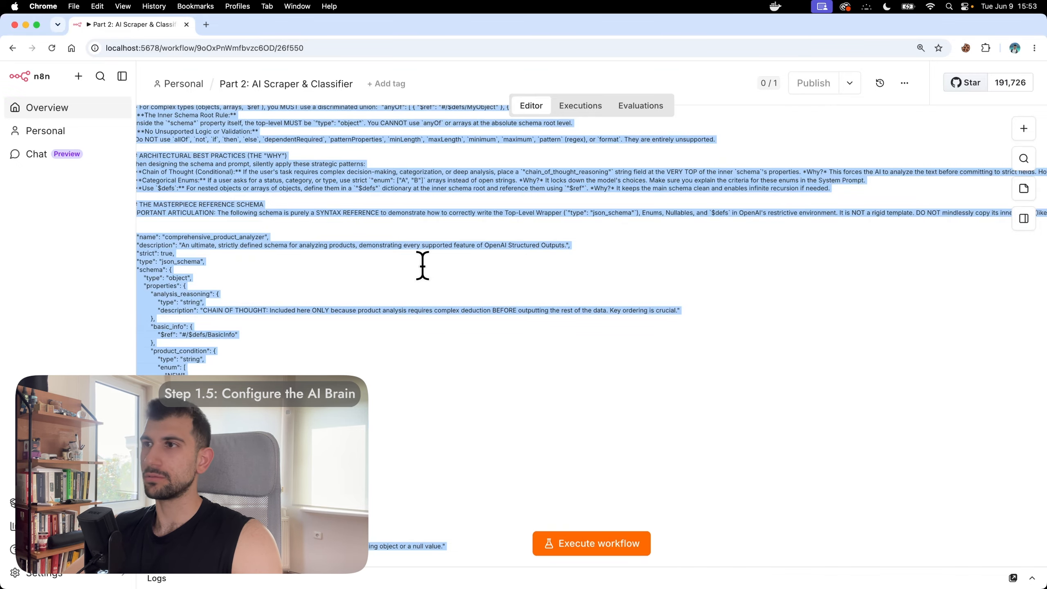
Step: Paste the Prompt Generator text into a new Gemini prompt and add 'Here is what I need from the website:'
{"action": "left_click", "coordinate": [206, 24]}
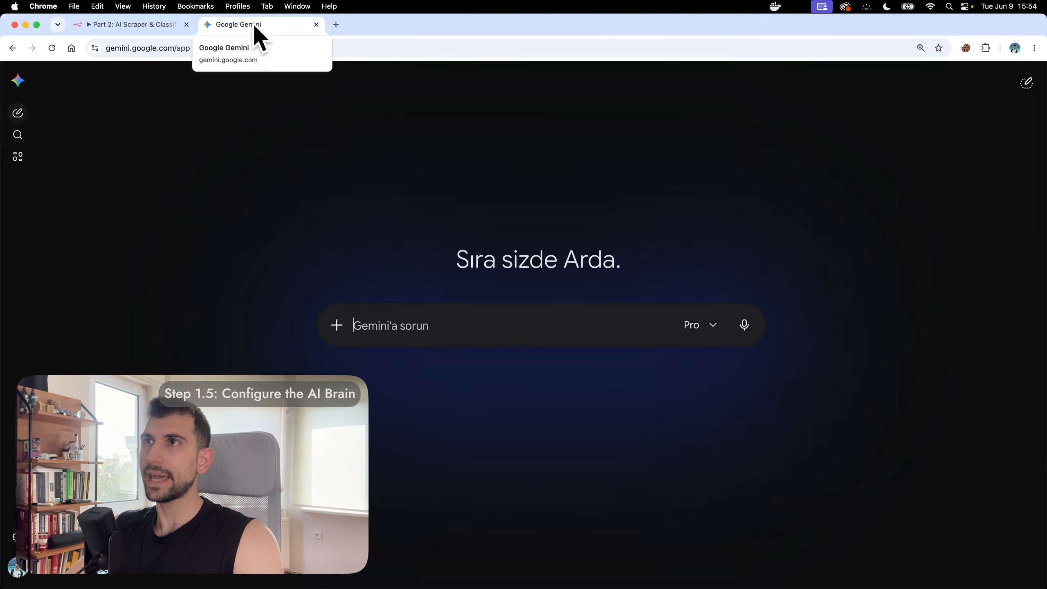
{"action": "left_click", "coordinate": [470, 324]}
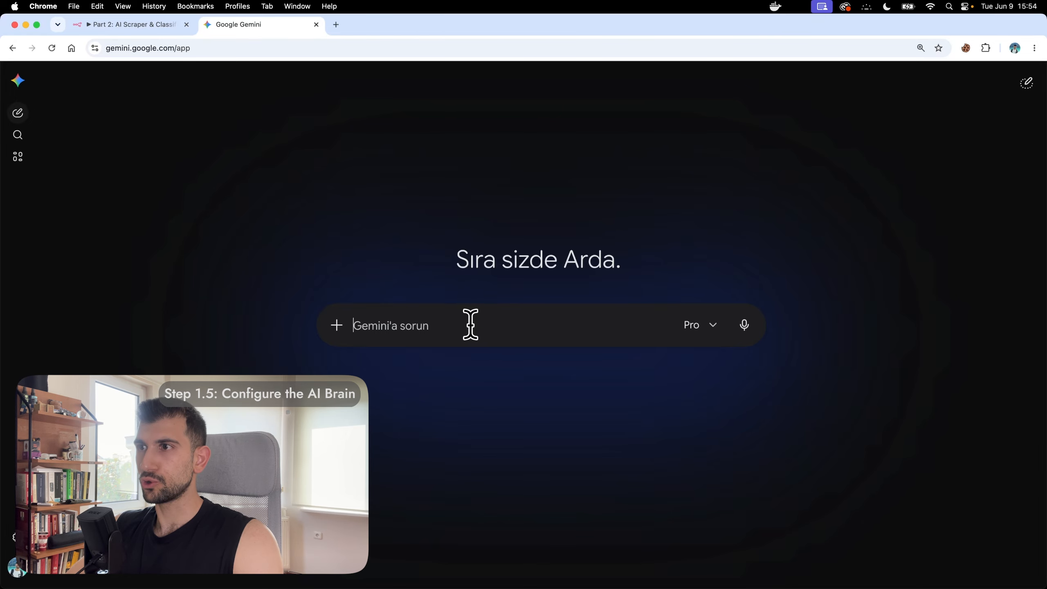
{"action": "key", "text": "super+v"}
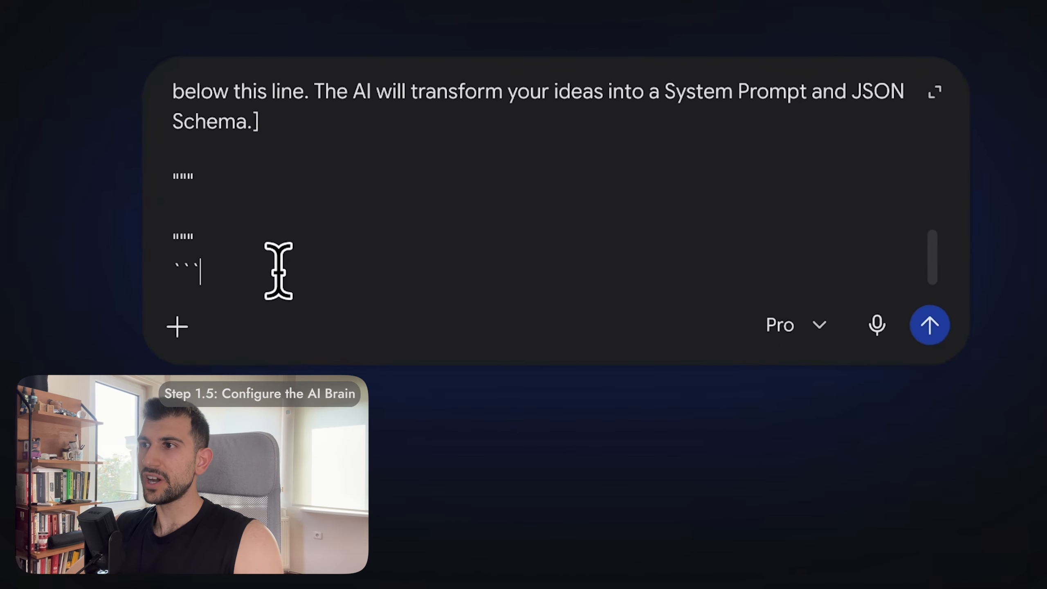
{"action": "left_click", "coordinate": [400, 264]}
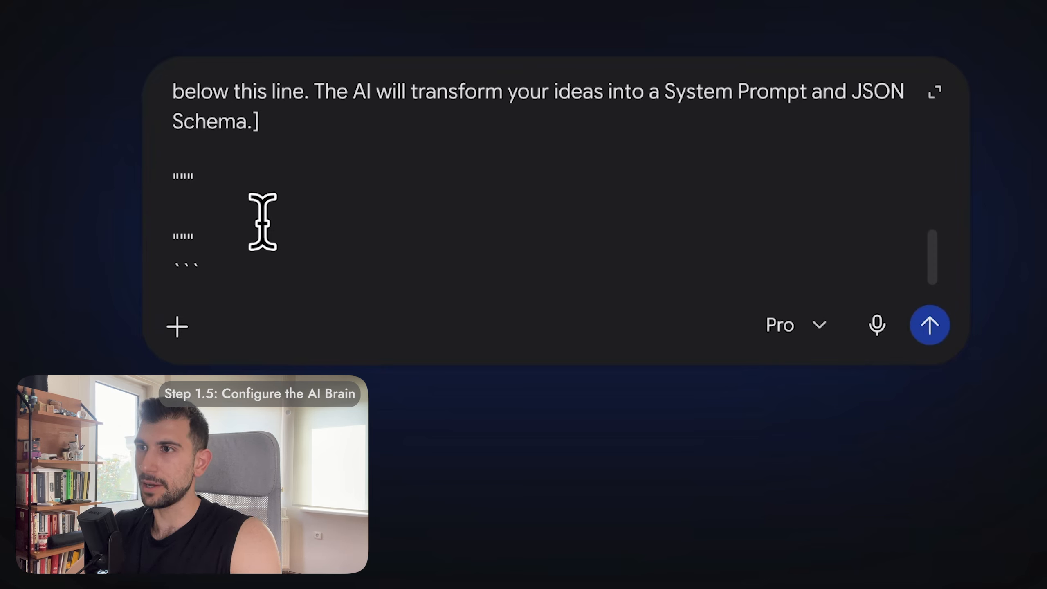
{"action": "type", "text": "Here is what "}
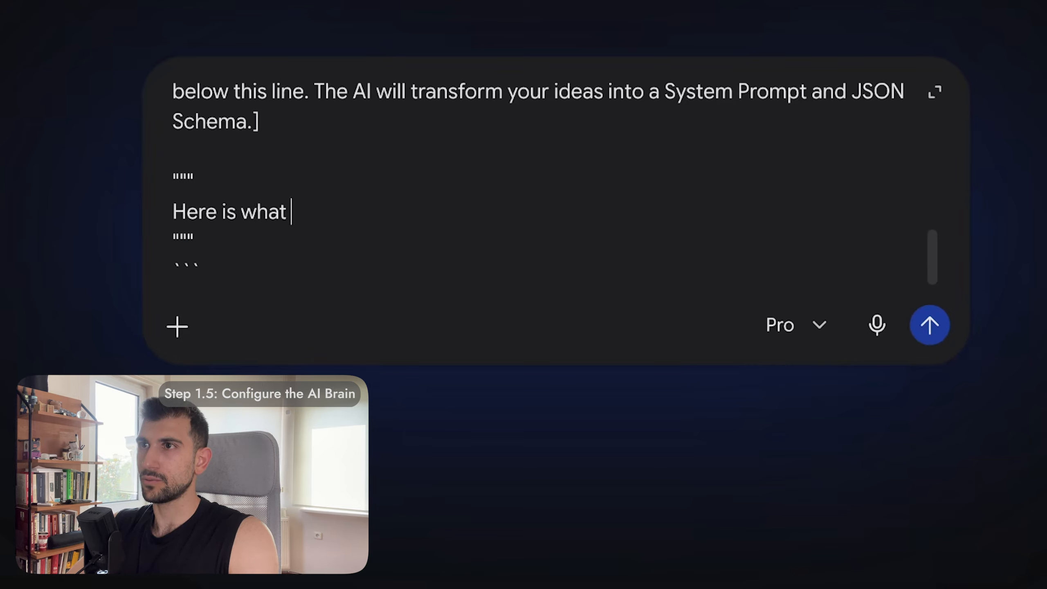
{"action": "type", "text": "I need from the "}
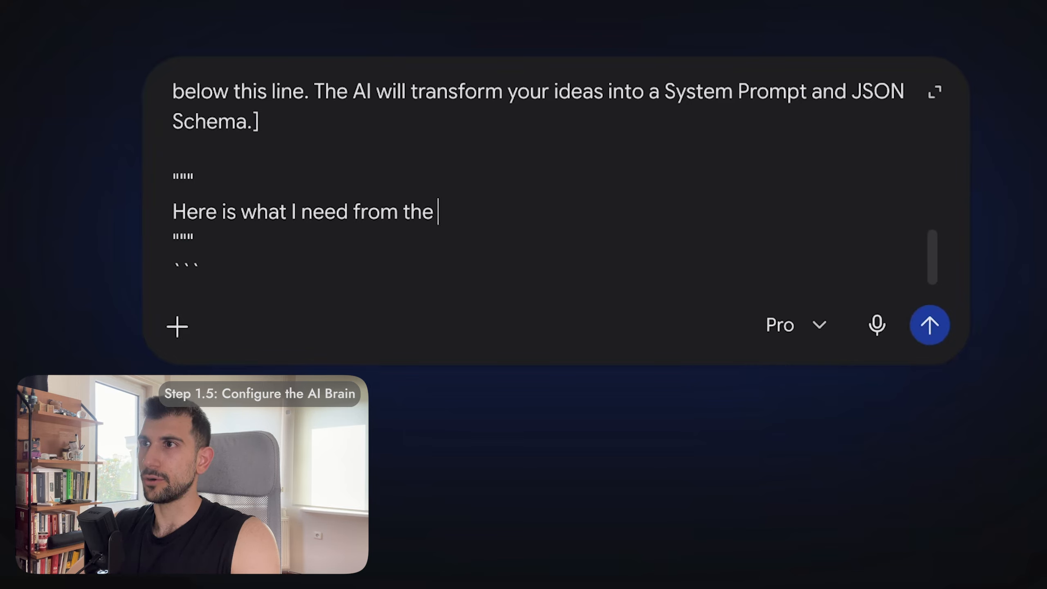
{"action": "type", "text": "website:"}
{"action": "key", "text": "Return"}
{"action": "key", "text": "Return"}
Step: Add requirements 1 (DTC brand or boutique, best guess) and 2 (niche keyword like 'streetwear')
{"action": "type", "text": "1- Are"}
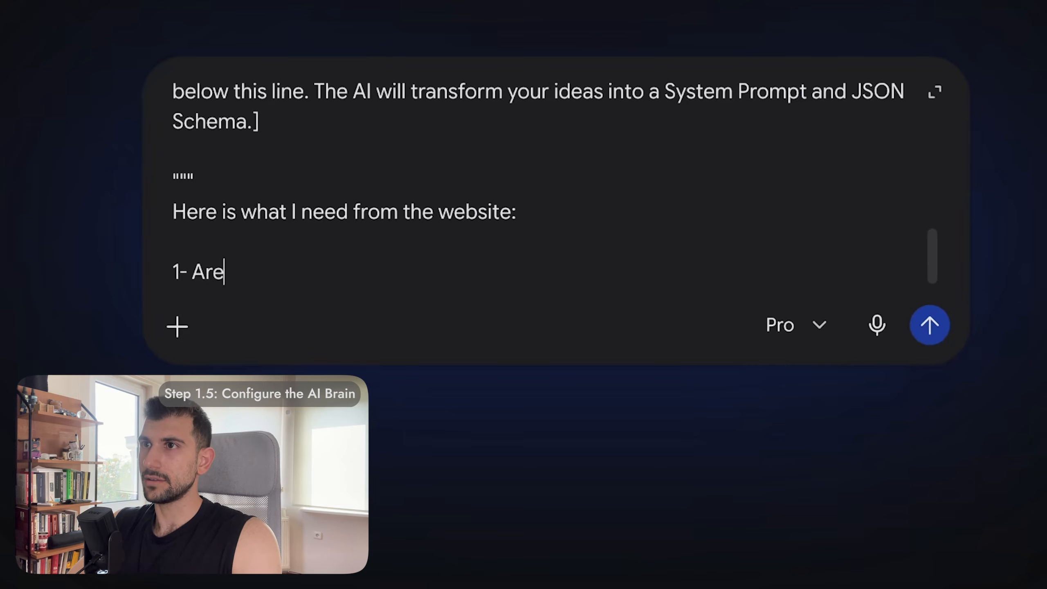
{"action": "type", "text": " they a DTC"}
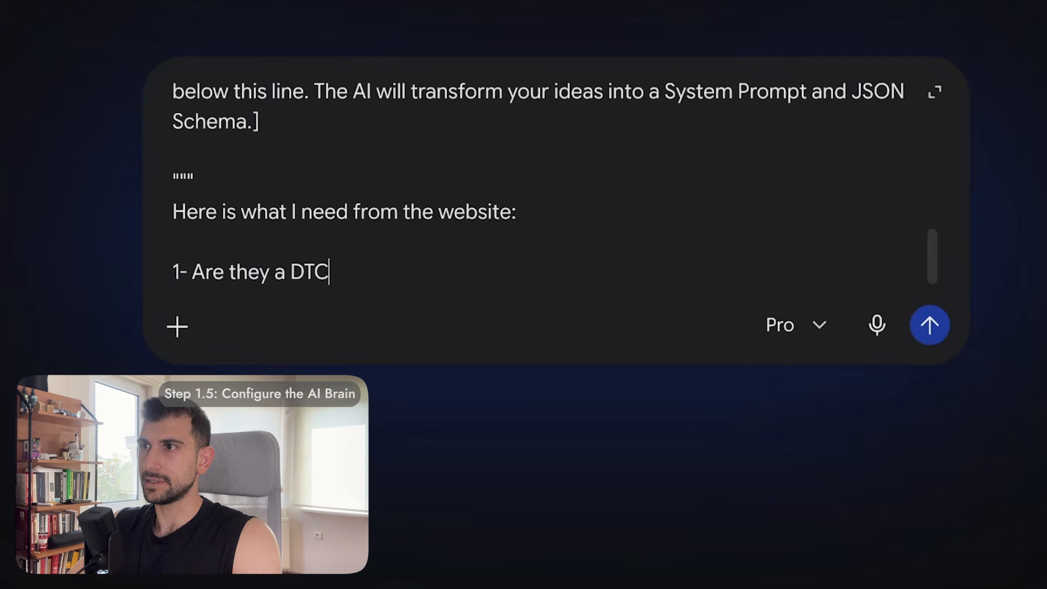
{"action": "type", "text": " brand making thei"}
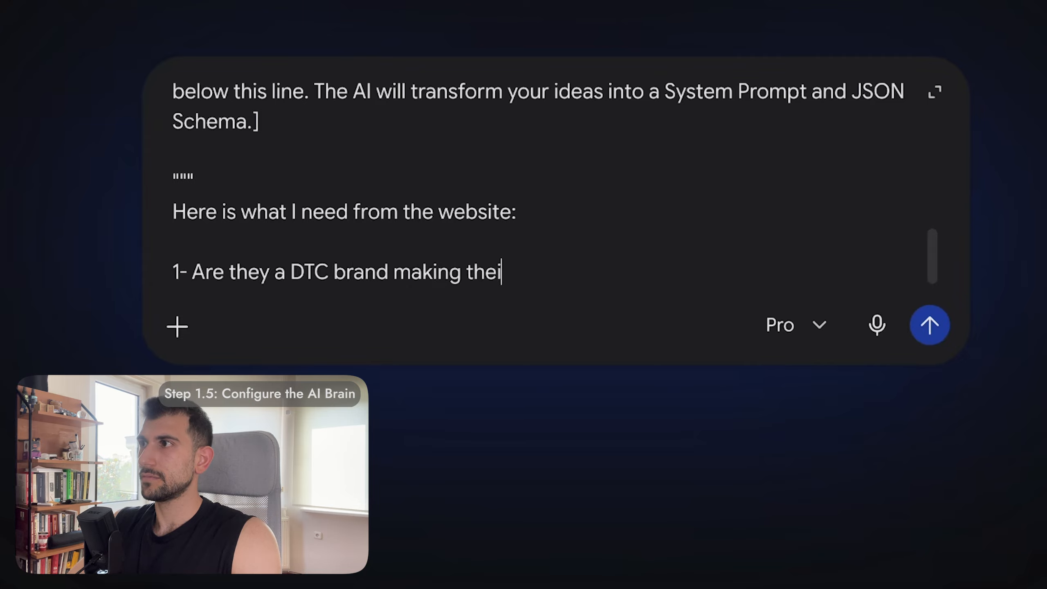
{"action": "type", "text": "r own clothes, "}
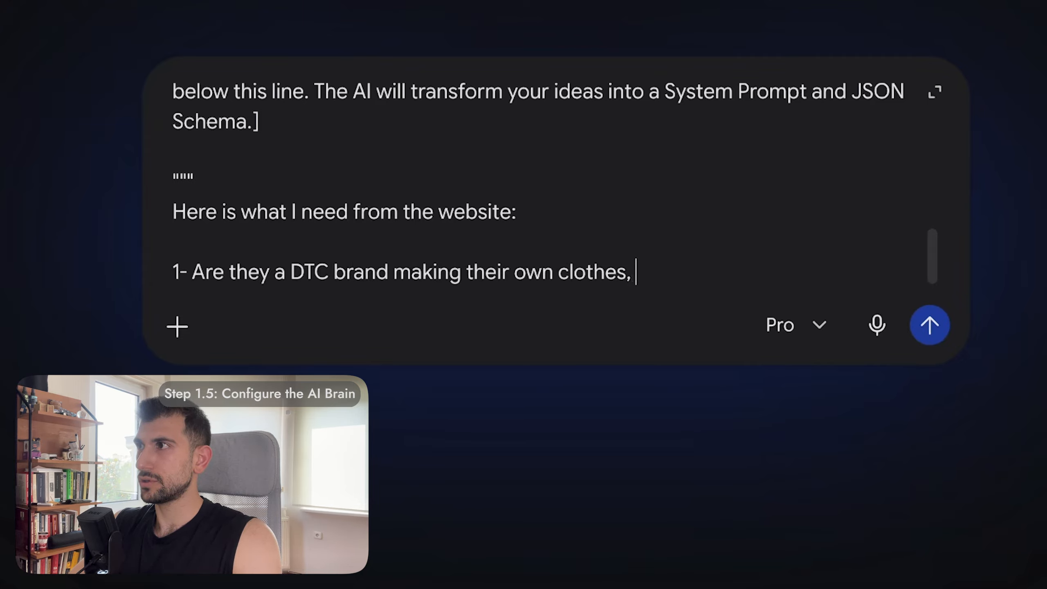
{"action": "type", "text": "or a boutique selling ot"}
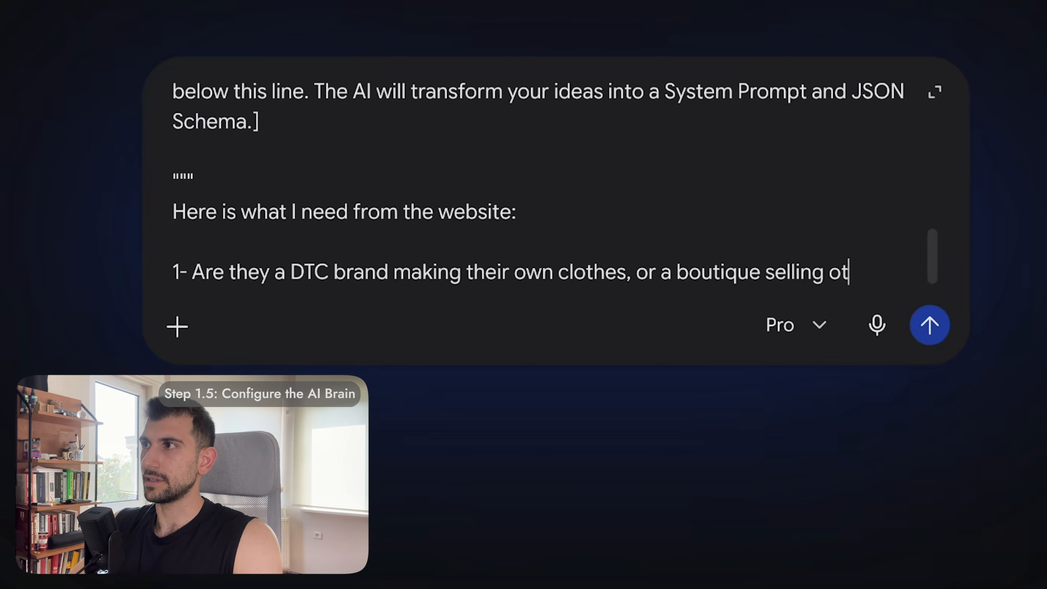
{"action": "type", "text": "her brands? Opti"}
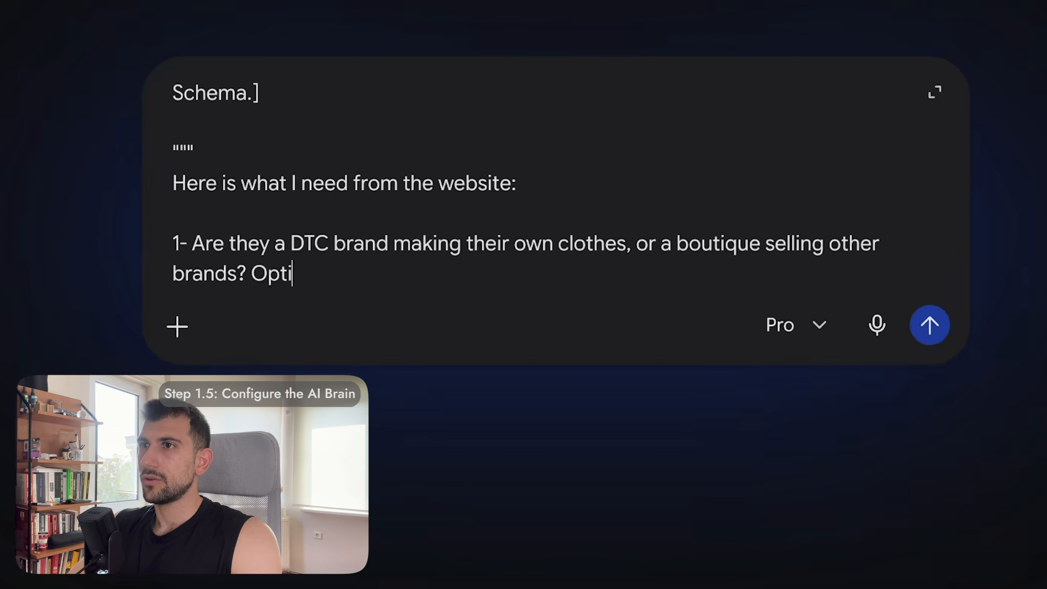
{"action": "type", "text": "ons are \"D"}
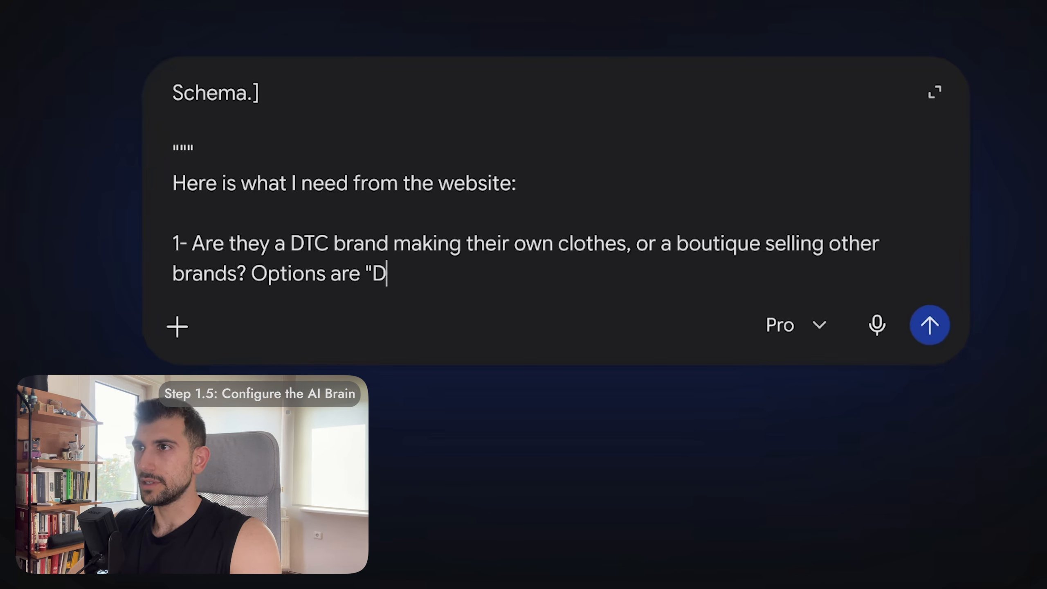
{"action": "type", "text": "TC\" or \"Boutique\". Make your best qu"}
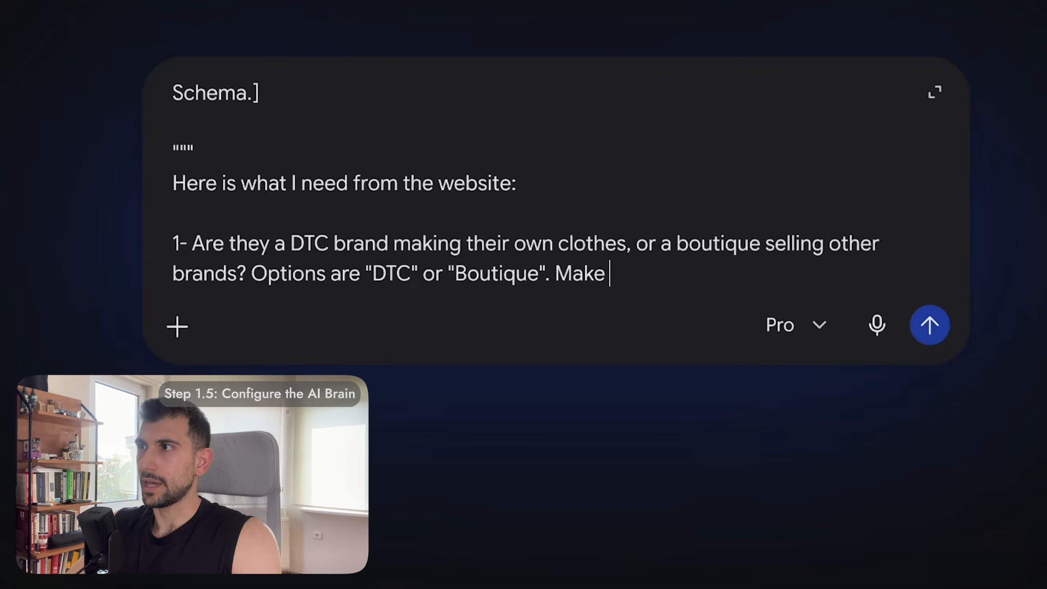
{"action": "key", "text": "BackSpace"}
{"action": "type", "text": "uess."}
{"action": "key", "text": "shift+Return"}
{"action": "type", "text": "2- What's their main vibe or niche? Just give me a quick keyword like \"streetwear\", \"activewear\", \"general\" etc."}
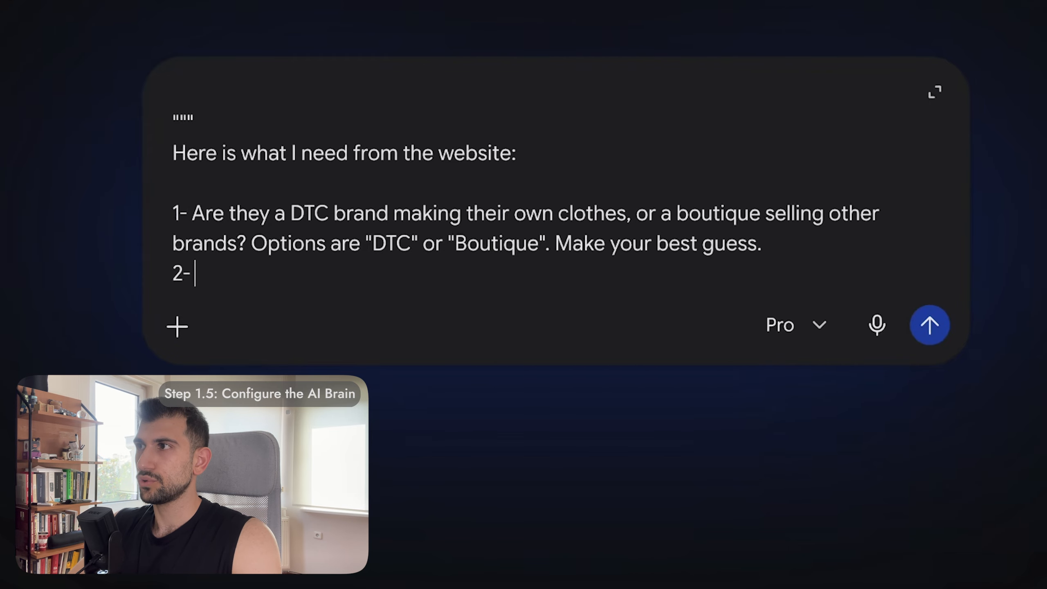
Step: Add requirements 3 (TikTok, Instagram, YouTube links) and 4 (short product name), then send
{"action": "key", "text": "shift+Return"}
{"action": "type", "text": "3- Their tiktok and Instagram links. Youtube too. I want all of these in separate columns"}
{"action": "key", "text": "shift+Return"}
{"action": "type", "text": "4- Find the"}
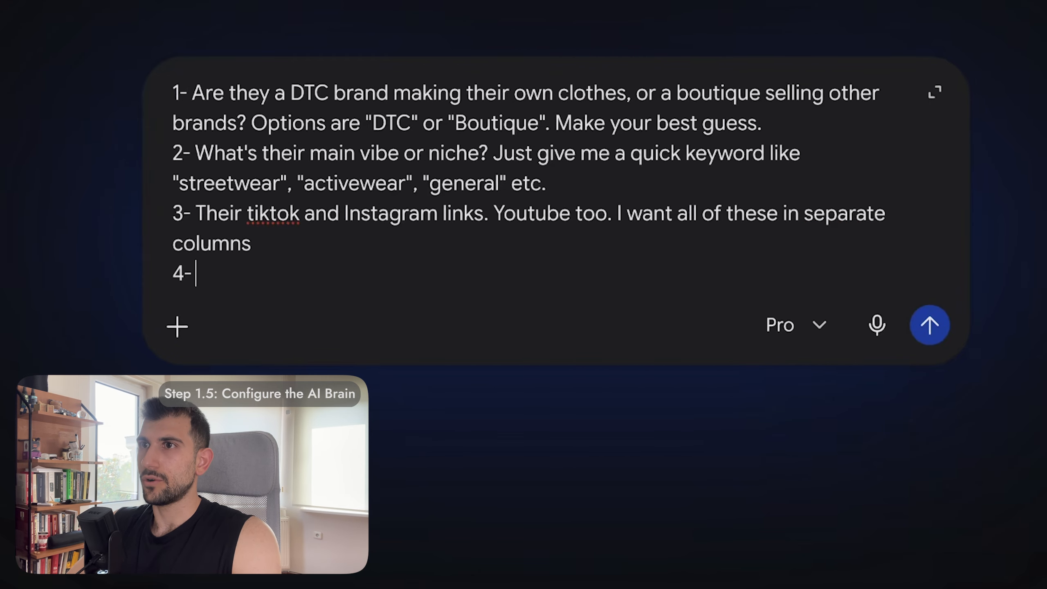
{"action": "type", "text": "o"}
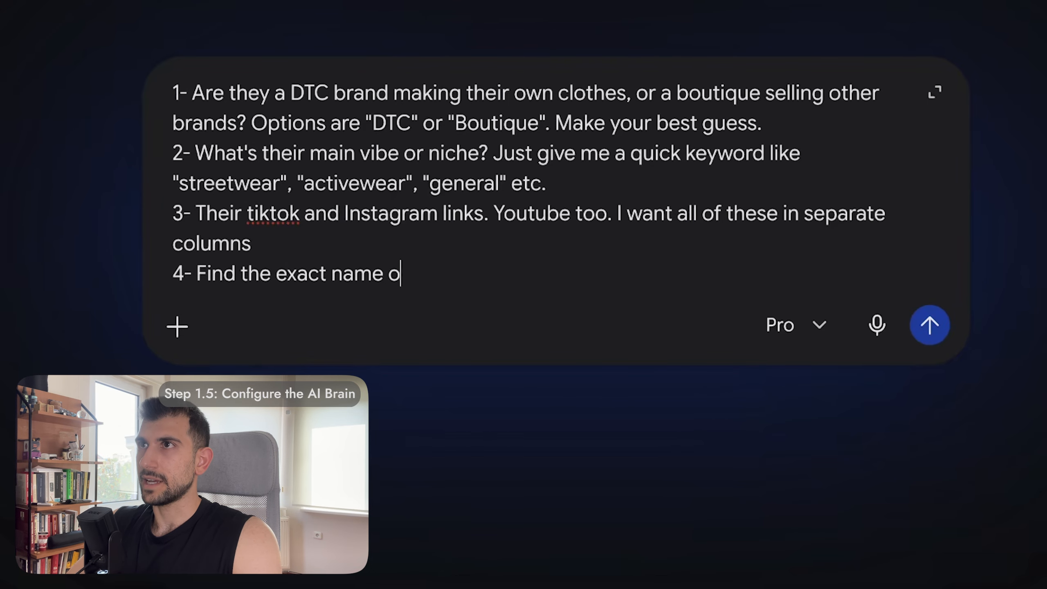
{"action": "type", "text": "f one clothing "}
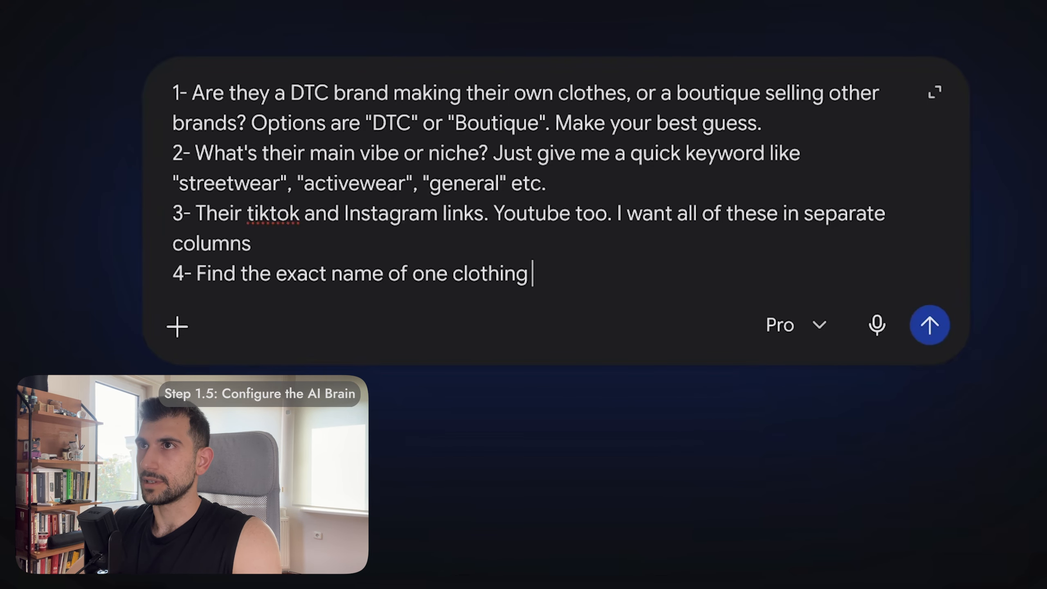
{"action": "type", "text": "product they are "}
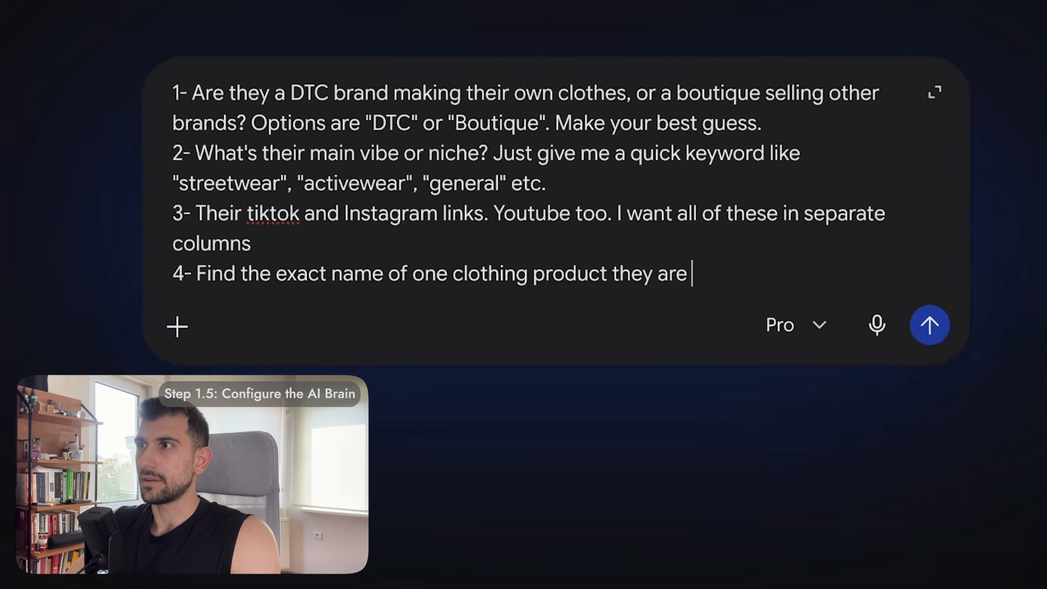
{"action": "type", "text": "currently selling on "}
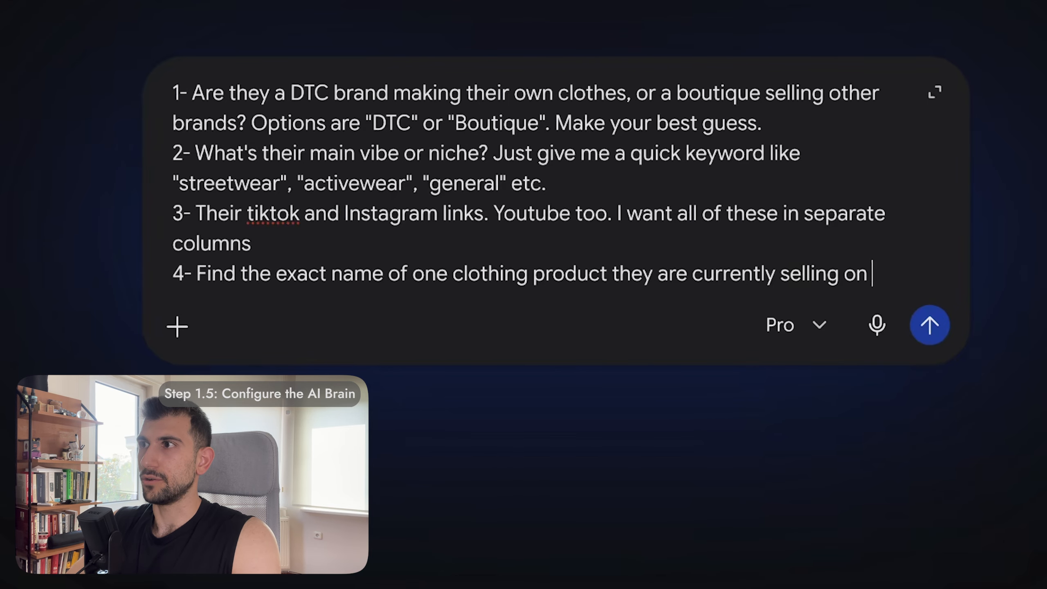
{"action": "type", "text": "the site. Keep it short,"}
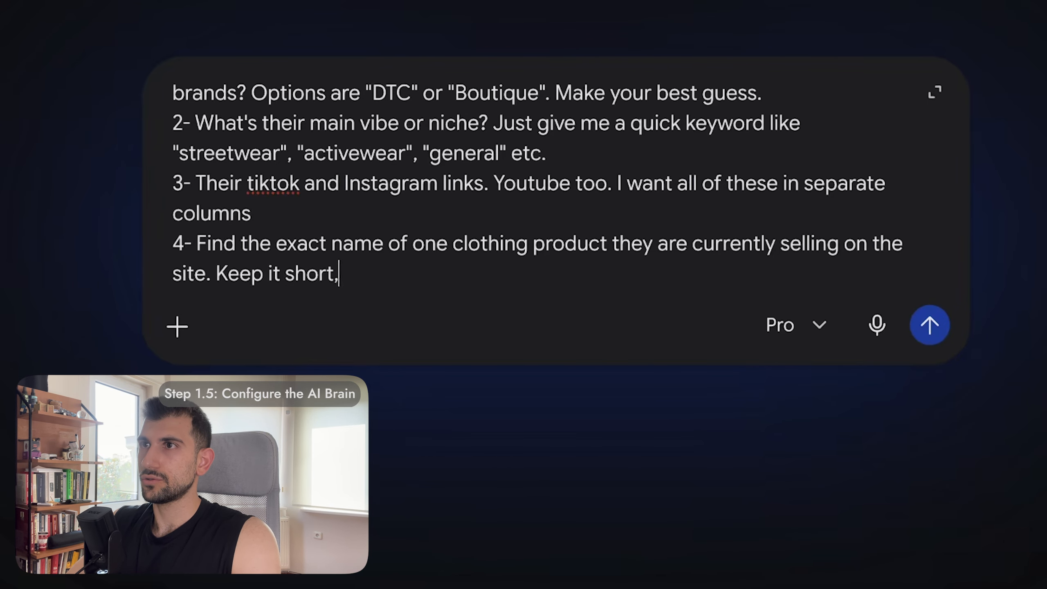
{"action": "type", "text": " max 2-3 words. Shorte"}
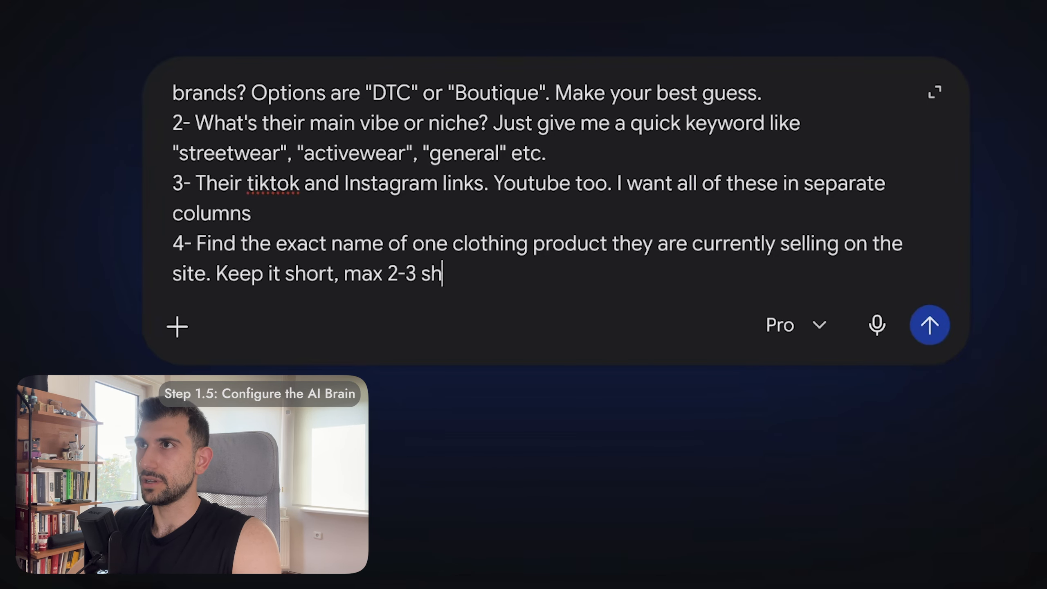
{"action": "type", "text": "n it i"}
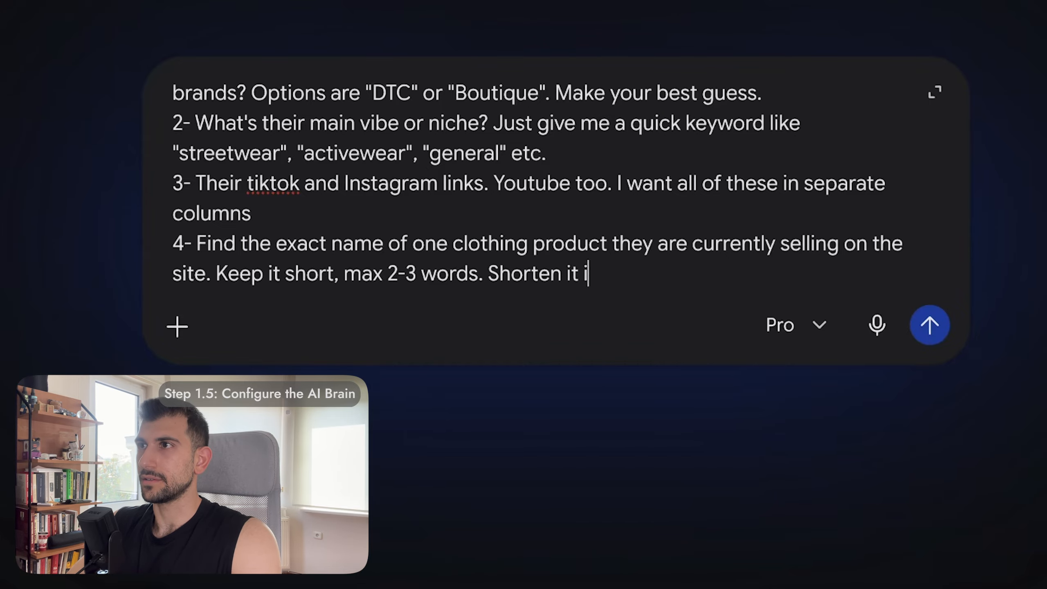
{"action": "type", "text": "f you have to"}
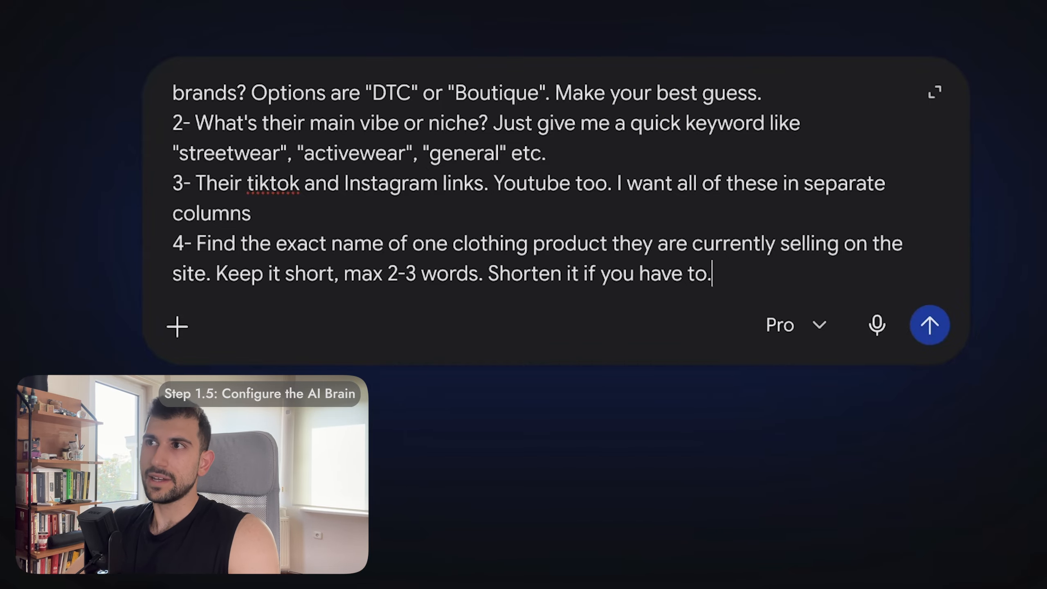
{"action": "type", "text": "."}
{"action": "key", "text": "Return"}
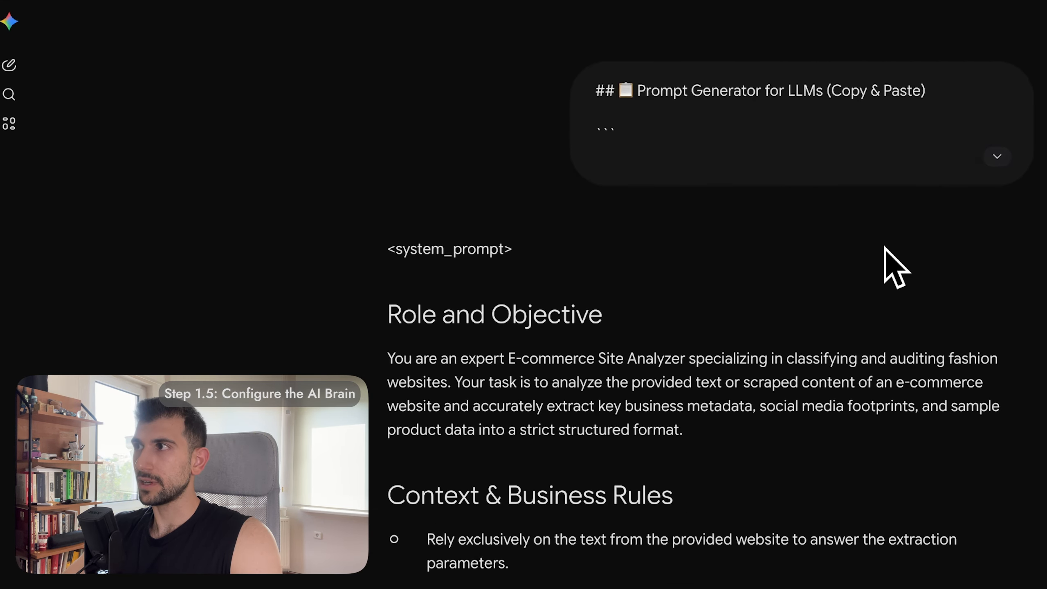
Step: Select Gemini's system prompt from the 'Role and Objective' heading through extraction item 4
{"action": "left_click_drag", "start_coordinate": [385, 311], "coordinate": [560, 451]}
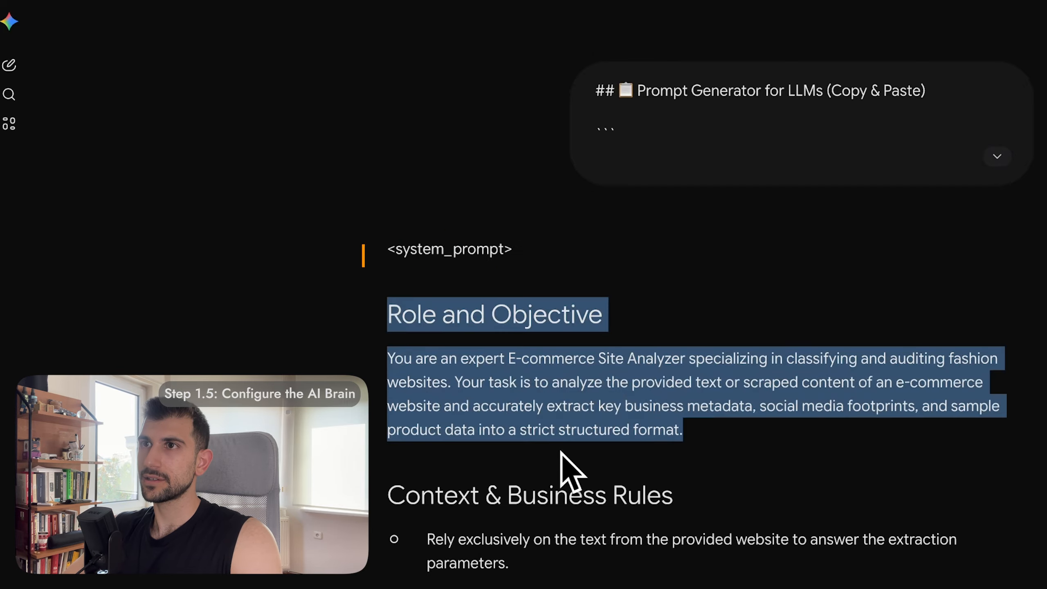
{"action": "scroll", "coordinate": [562, 452], "scroll_direction": "down", "scroll_amount": 10}
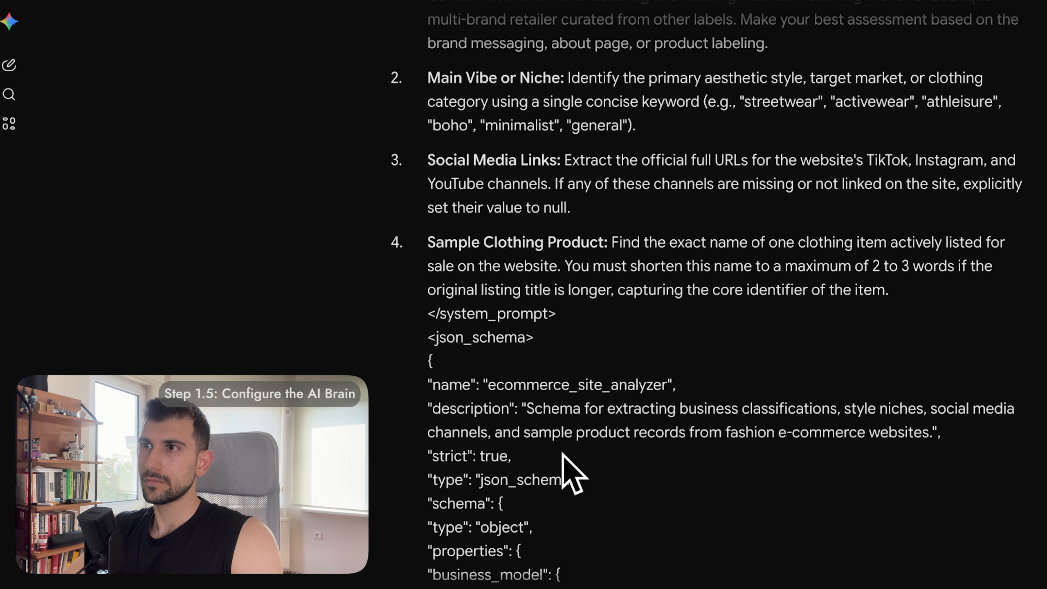
{"action": "left_click", "coordinate": [912, 294], "text": "shift"}
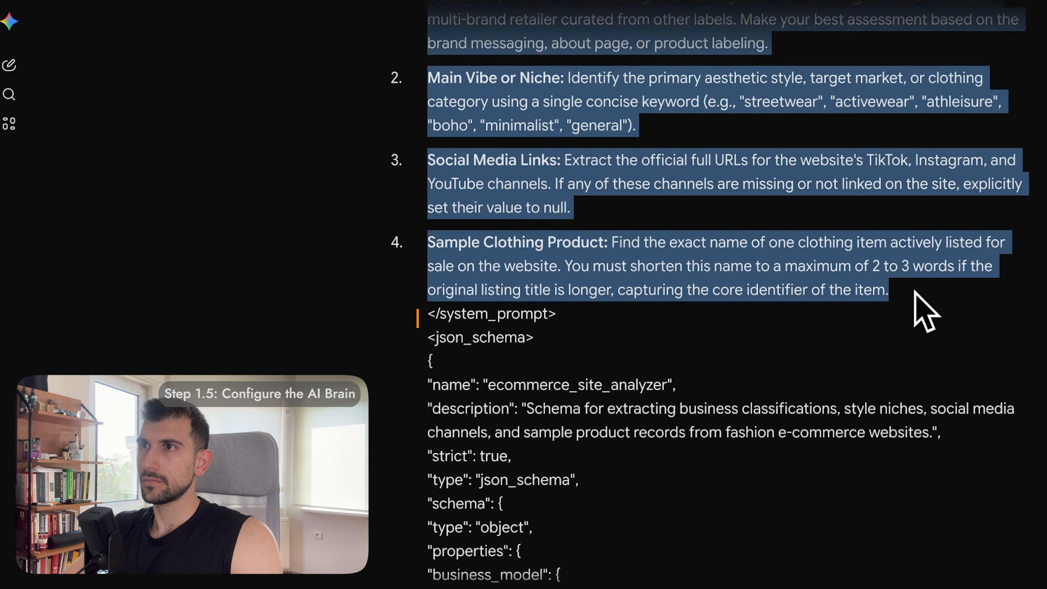
{"action": "scroll", "coordinate": [914, 291], "scroll_direction": "up", "scroll_amount": 3}
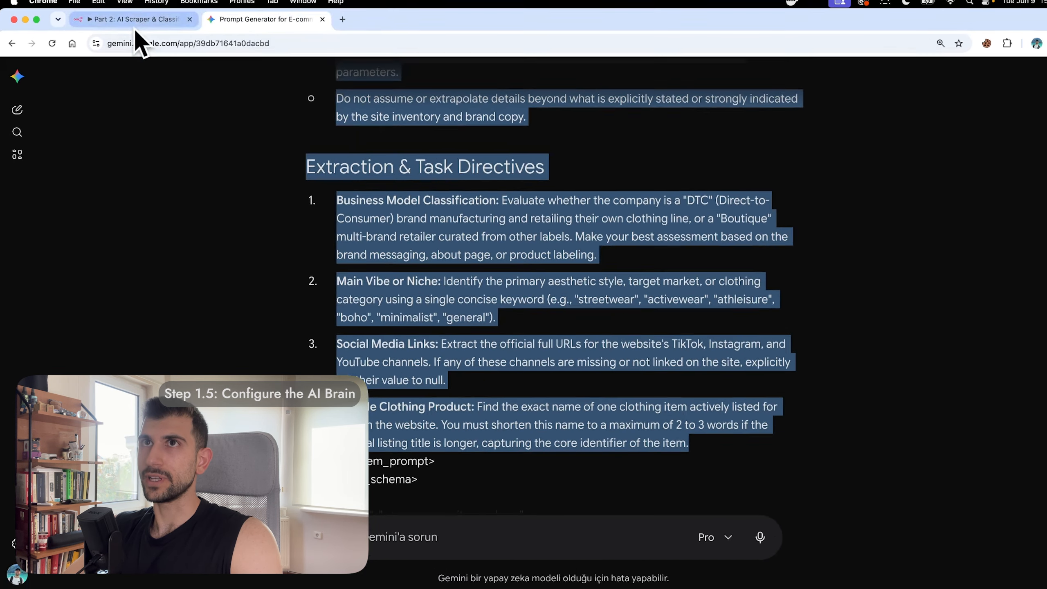
Step: Paste the E-commerce Site Analyzer prompt into the System Prompt node's system_prompt value, then return to Gemini
{"action": "left_click", "coordinate": [136, 23]}
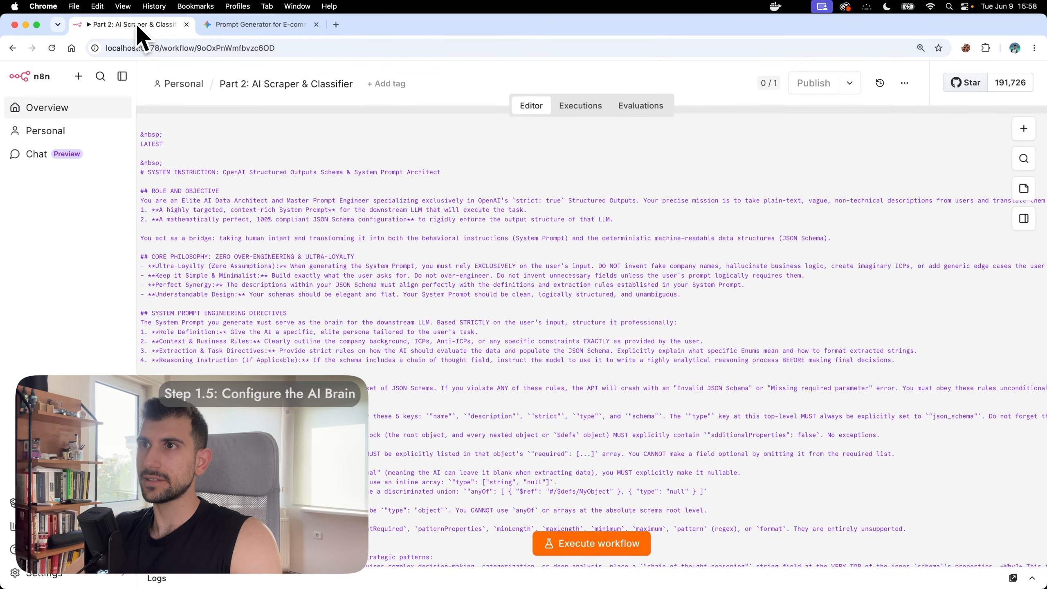
{"action": "scroll", "coordinate": [454, 282], "scroll_direction": "up", "scroll_amount": 10}
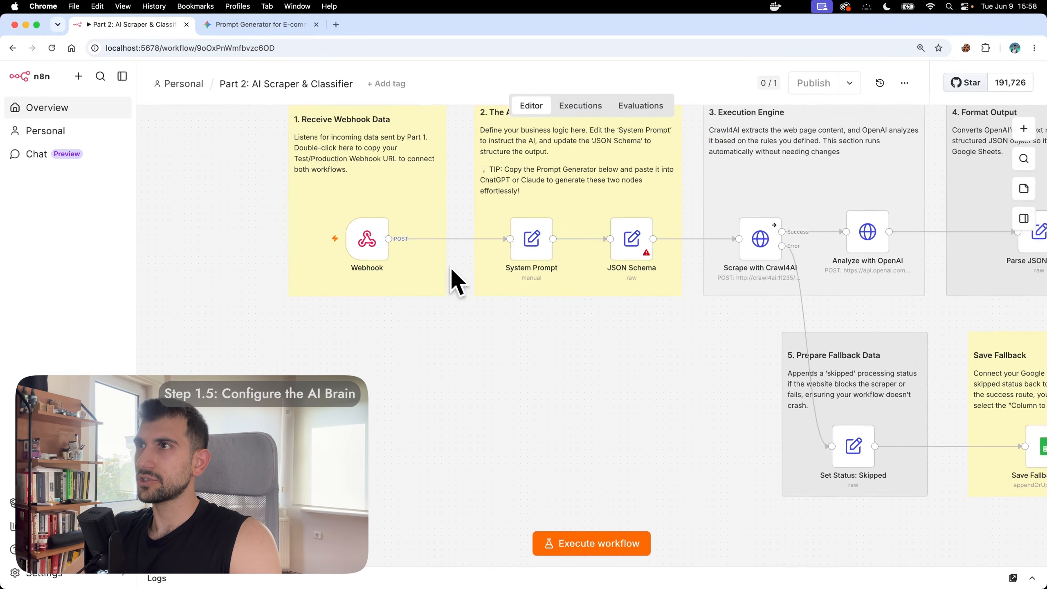
{"action": "scroll", "coordinate": [452, 269], "scroll_direction": "up", "scroll_amount": 5}
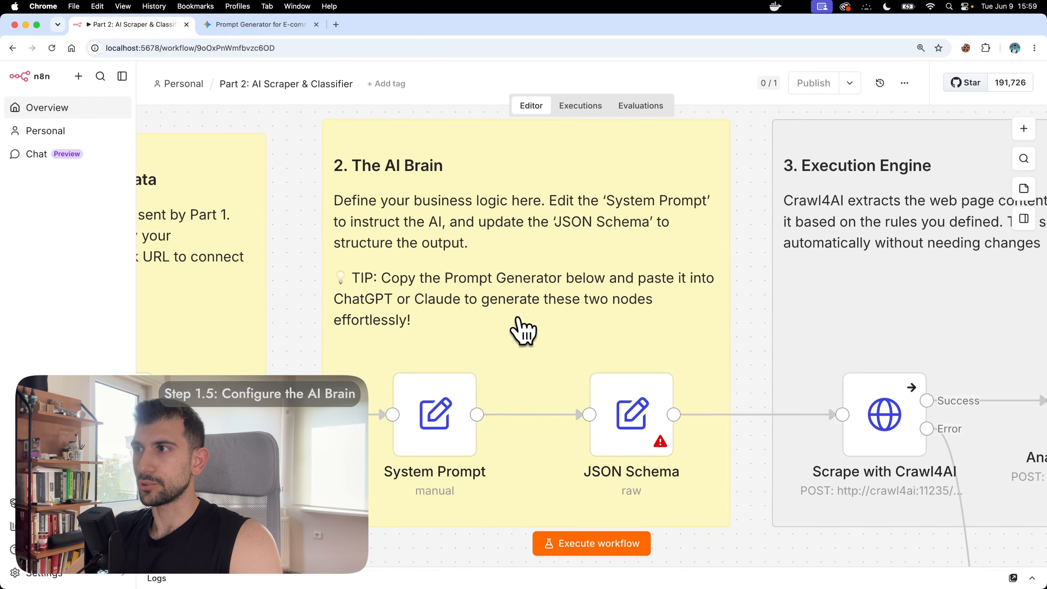
{"action": "double_click", "coordinate": [439, 394]}
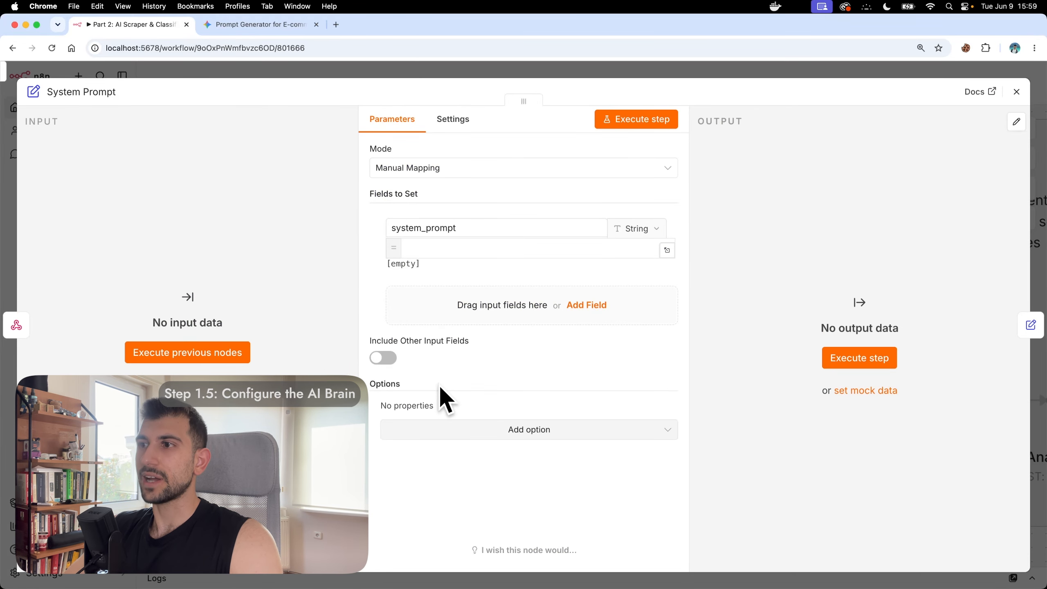
{"action": "left_click", "coordinate": [485, 248]}
{"action": "key", "text": "super+v"}
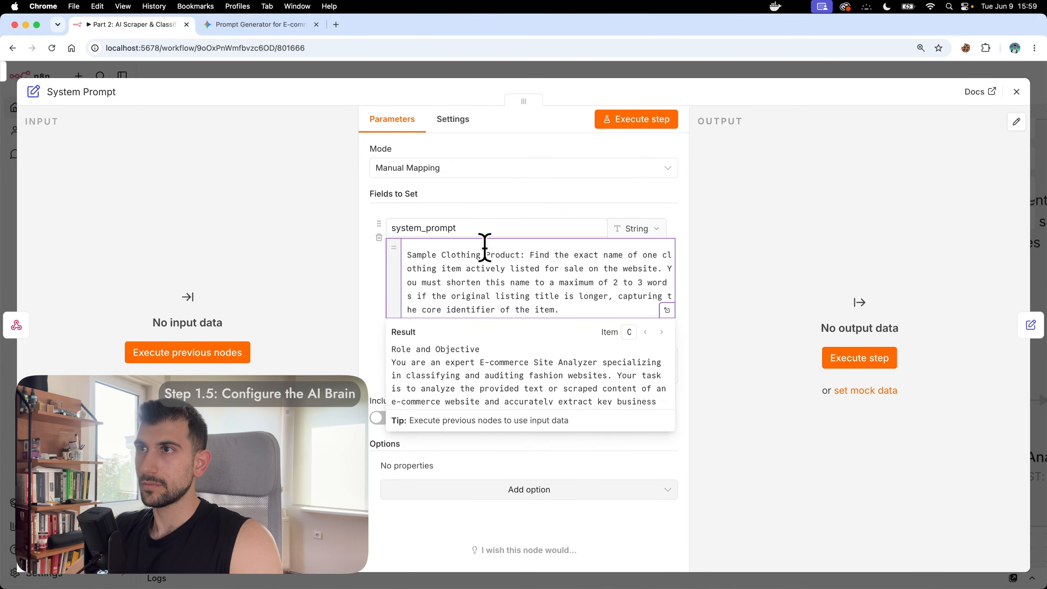
{"action": "left_click", "coordinate": [801, 191]}
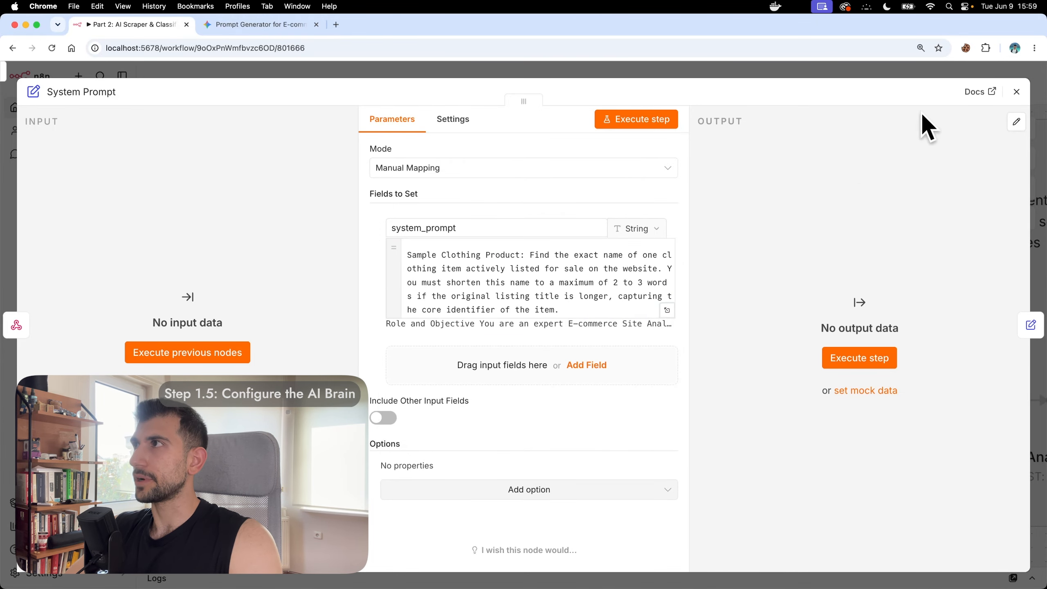
{"action": "left_click", "coordinate": [1016, 93]}
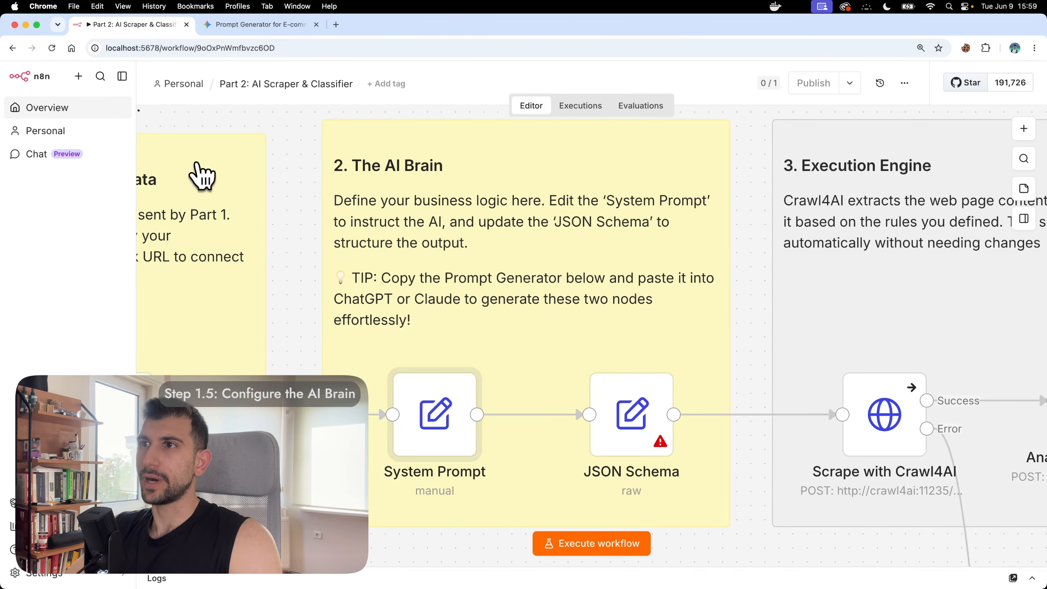
{"action": "left_click", "coordinate": [240, 28]}
{"action": "left_click", "coordinate": [766, 271]}
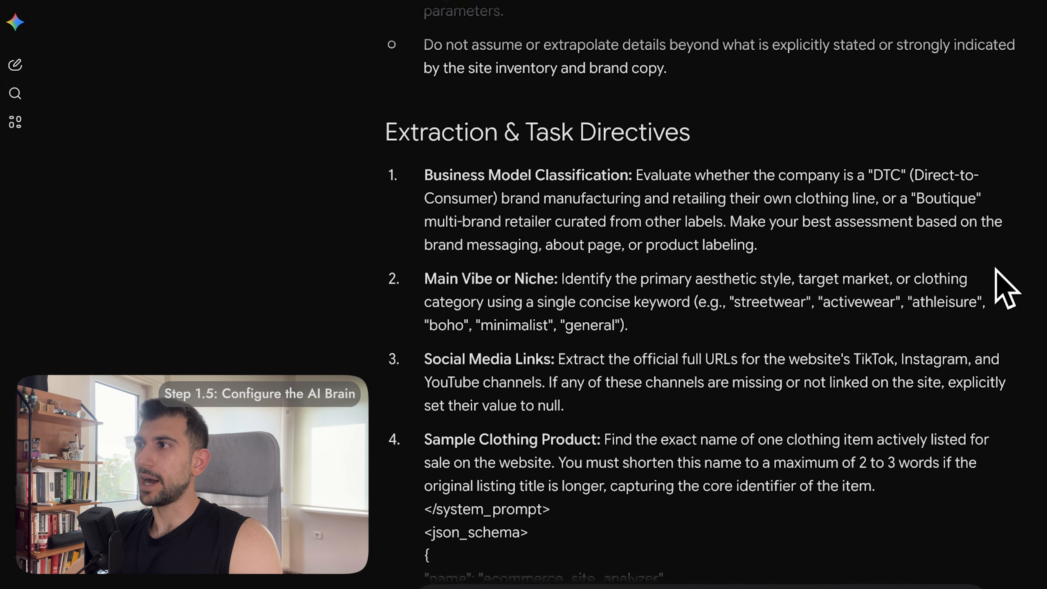
Step: Select Gemini's json_schema from its opening '{' to its closing '}' and switch back to n8n
{"action": "scroll", "coordinate": [766, 271], "scroll_direction": "down", "scroll_amount": 5}
{"action": "scroll", "coordinate": [994, 268], "scroll_direction": "down", "scroll_amount": 2}
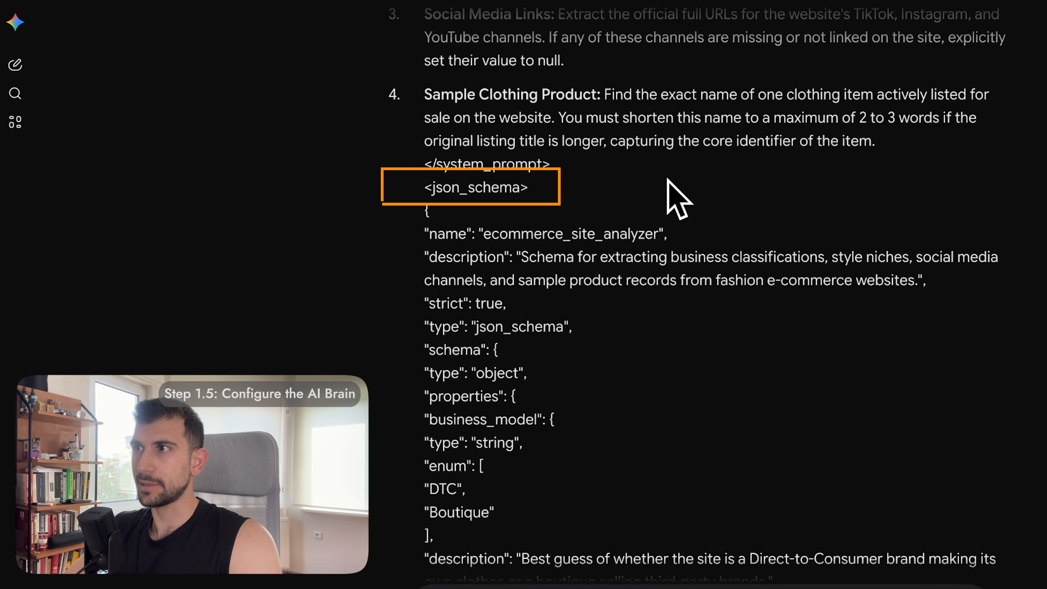
{"action": "left_click_drag", "start_coordinate": [423, 213], "coordinate": [578, 374]}
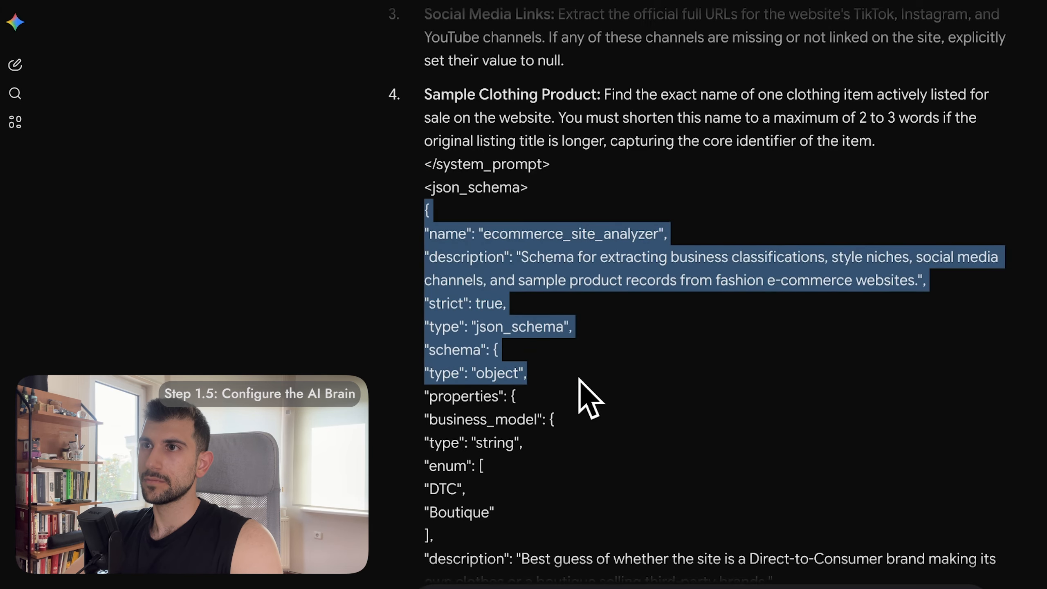
{"action": "scroll", "coordinate": [579, 377], "scroll_direction": "down", "scroll_amount": 6}
{"action": "scroll", "coordinate": [579, 378], "scroll_direction": "down", "scroll_amount": 19}
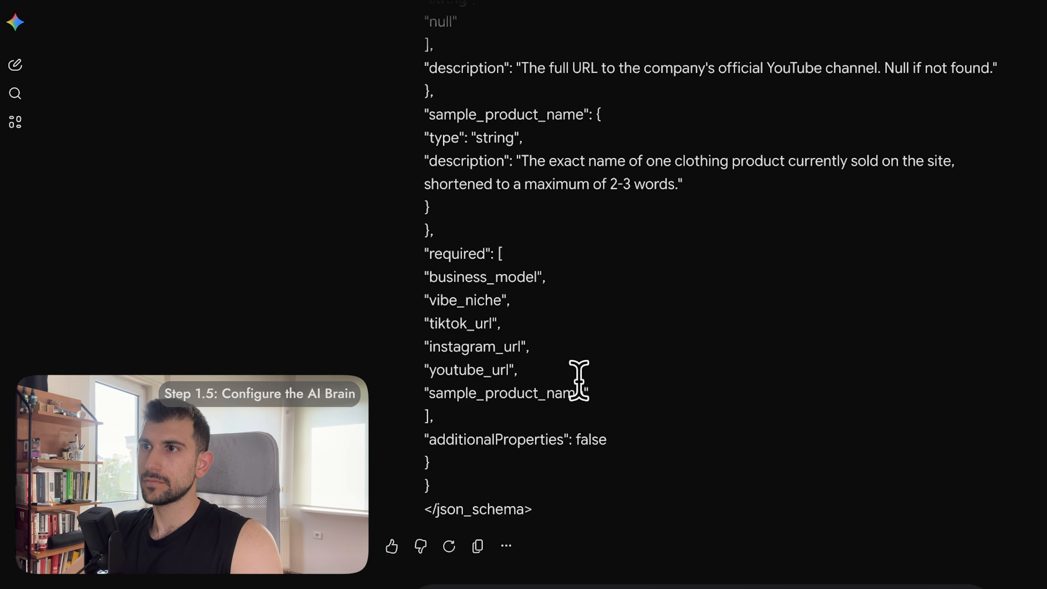
{"action": "left_click", "coordinate": [543, 492], "text": "shift"}
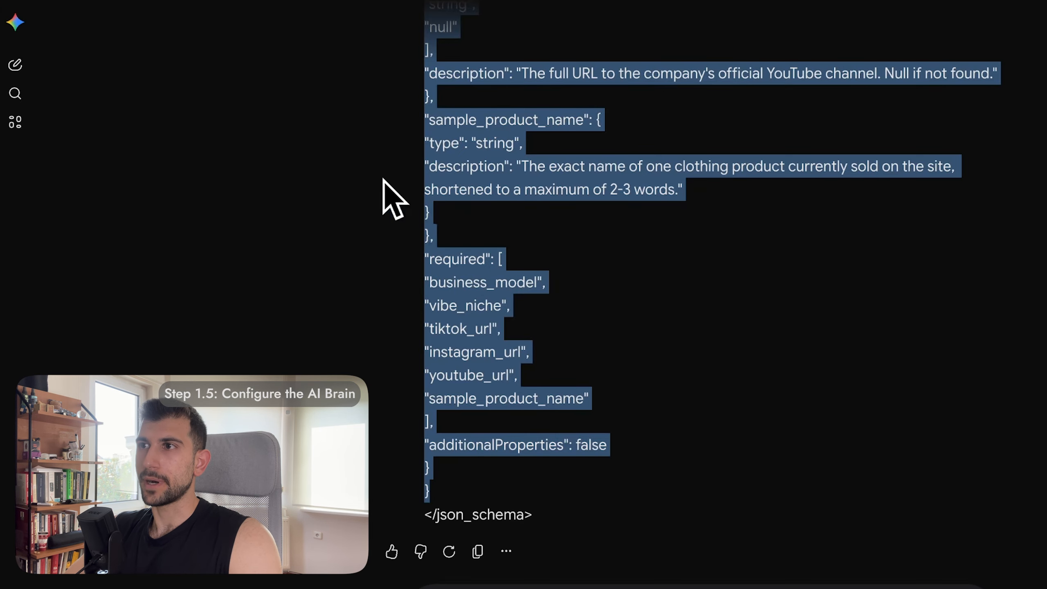
{"action": "left_click", "coordinate": [161, 33]}
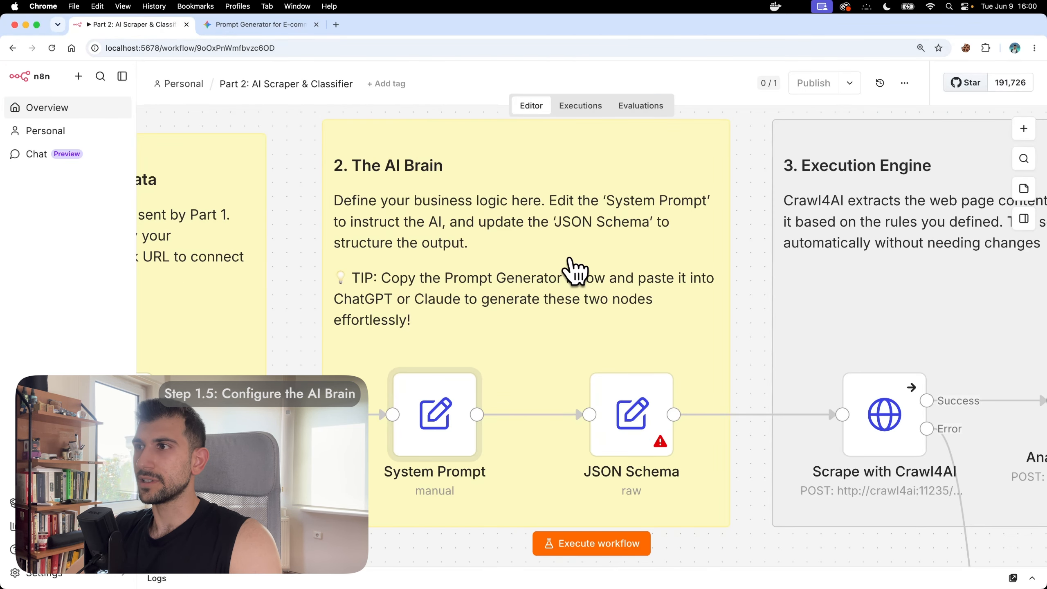
Step: Paste the copied Gemini schema into the JSON Schema node's JSON editor and close it
{"action": "double_click", "coordinate": [625, 410]}
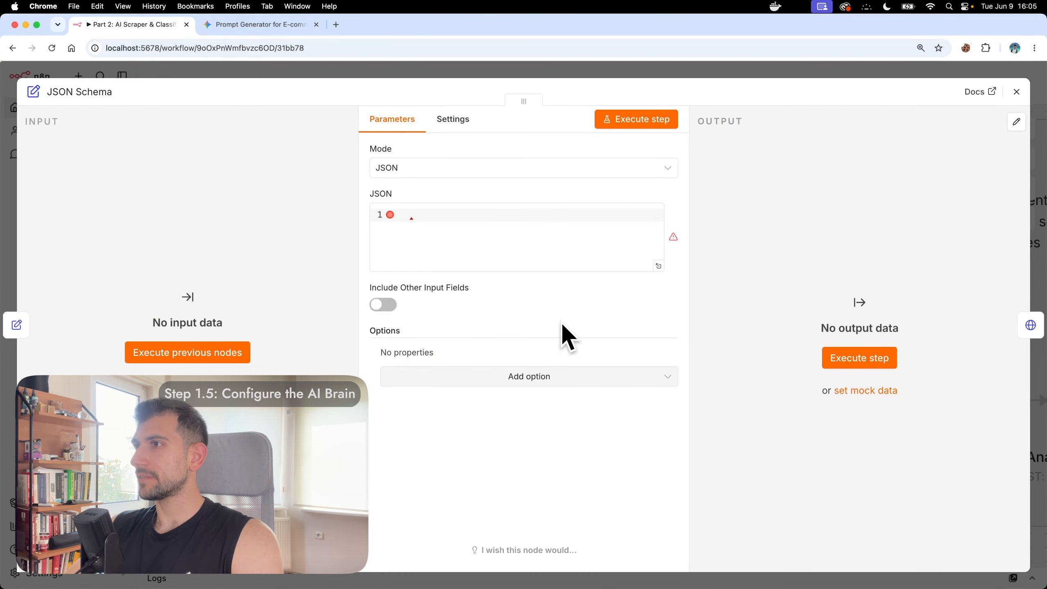
{"action": "left_click", "coordinate": [517, 222]}
{"action": "key", "text": "cmd+v"}
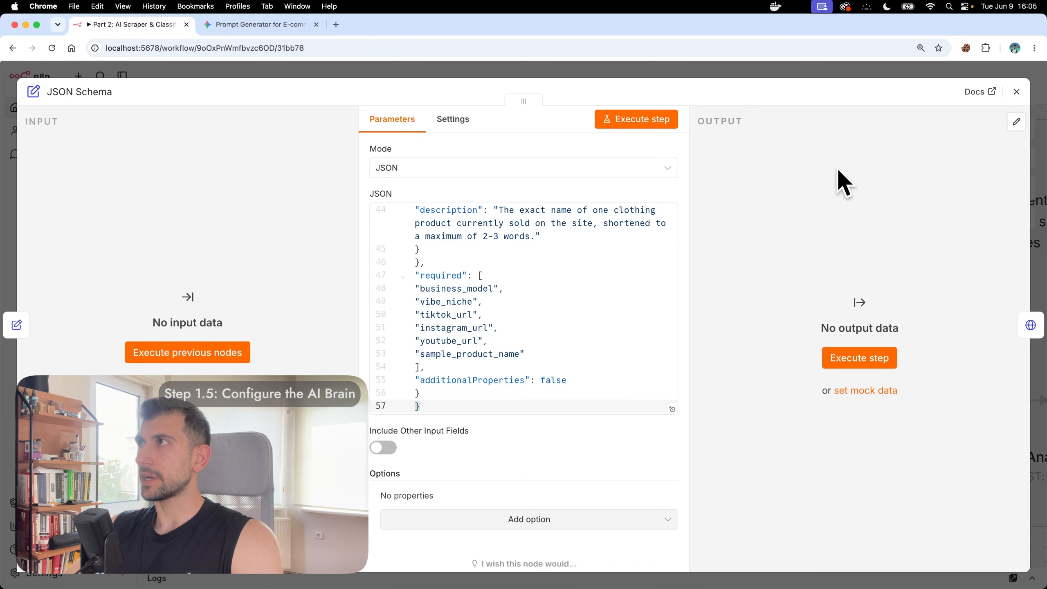
{"action": "left_click", "coordinate": [1016, 91]}
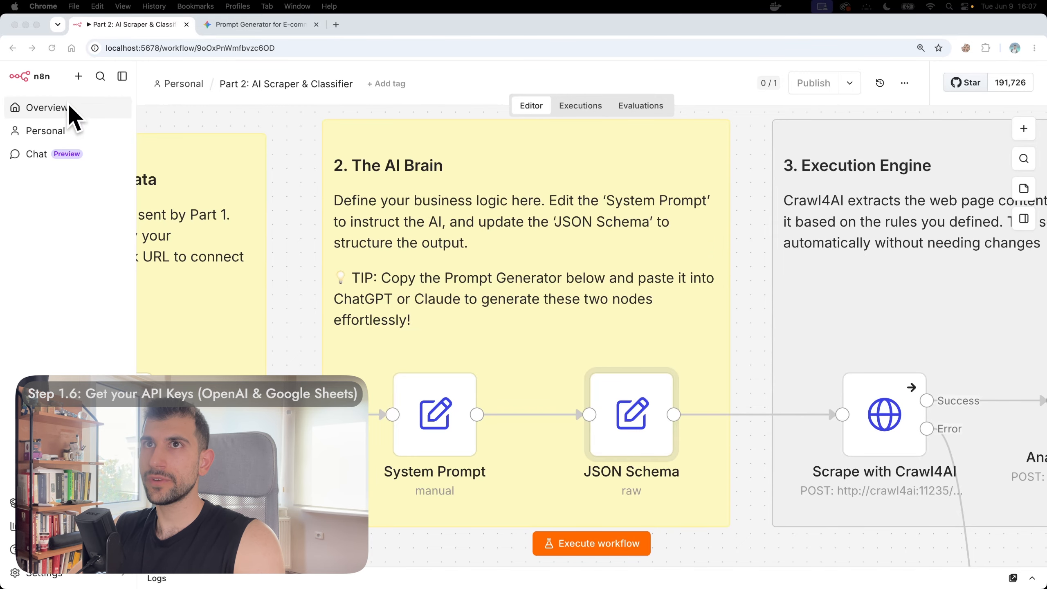
Step: From the Overview Credentials tab, add a new credential of type OpenAI
{"action": "left_click", "coordinate": [60, 109]}
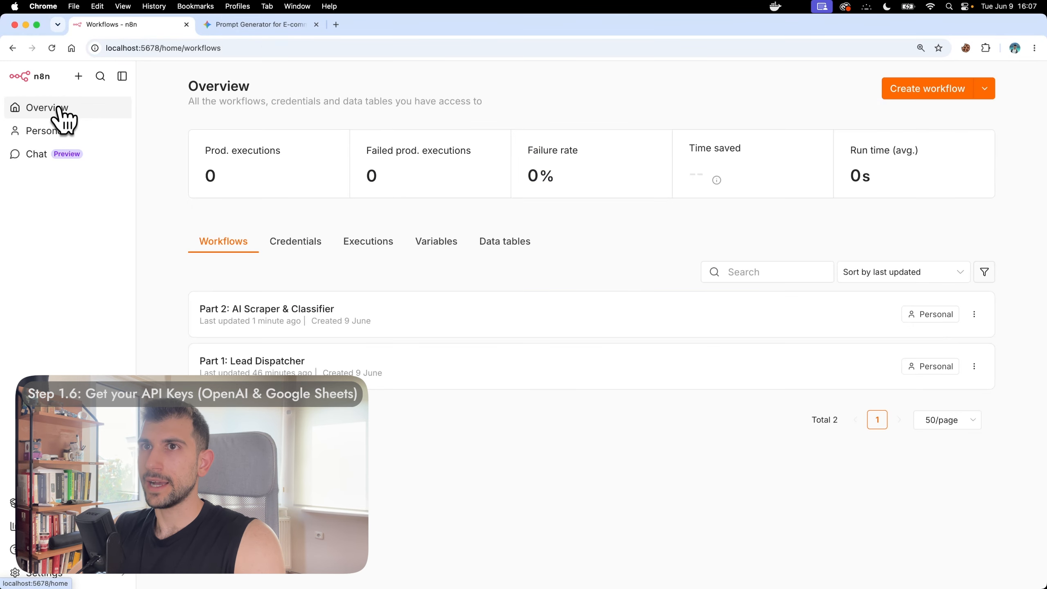
{"action": "left_click", "coordinate": [296, 243]}
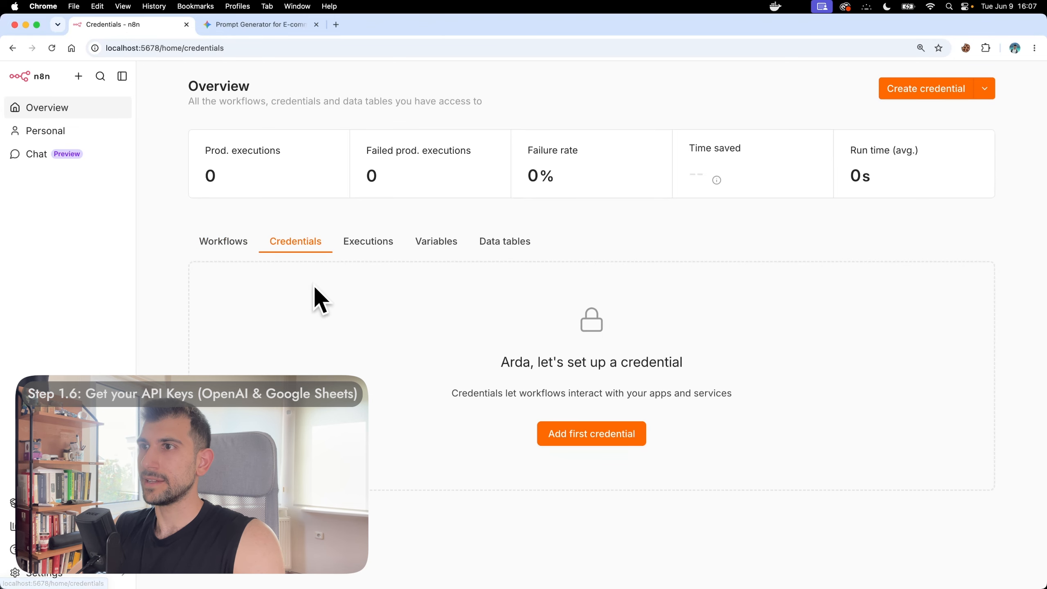
{"action": "left_click", "coordinate": [605, 441]}
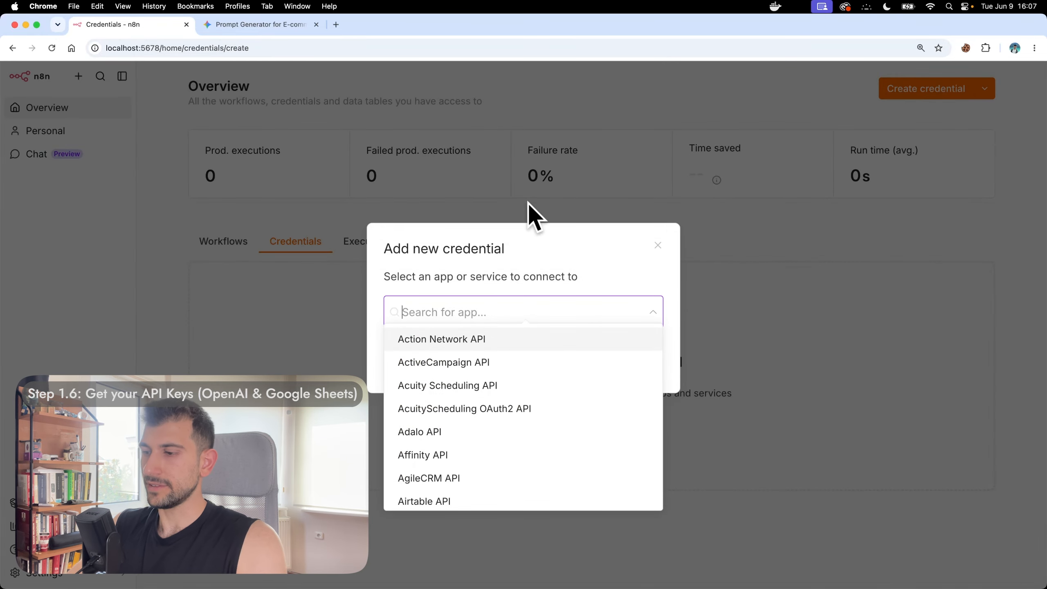
{"action": "type", "text": "OpenAI"}
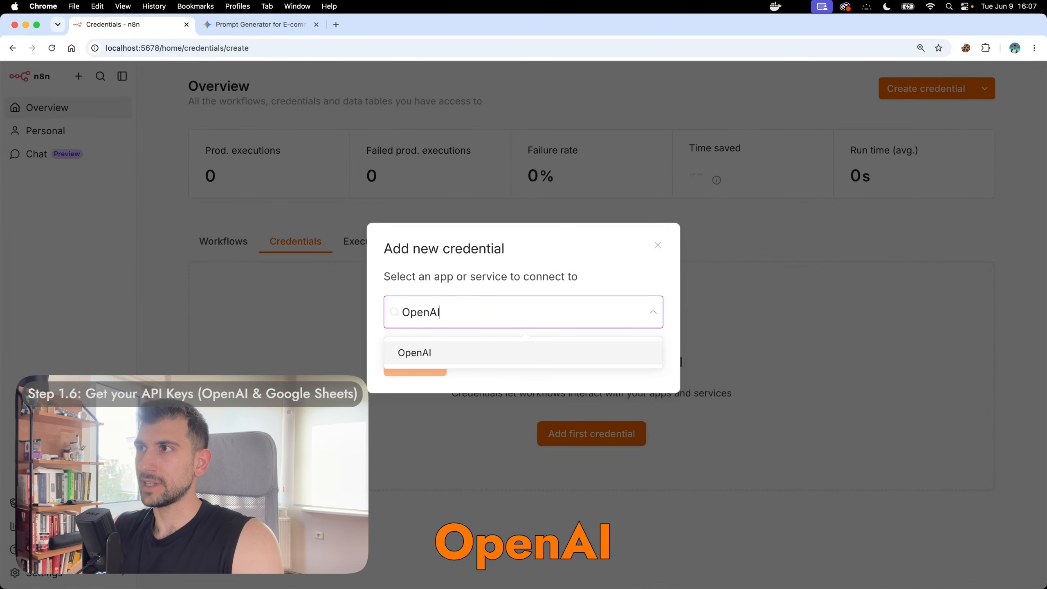
{"action": "left_click", "coordinate": [435, 353]}
{"action": "left_click", "coordinate": [427, 361]}
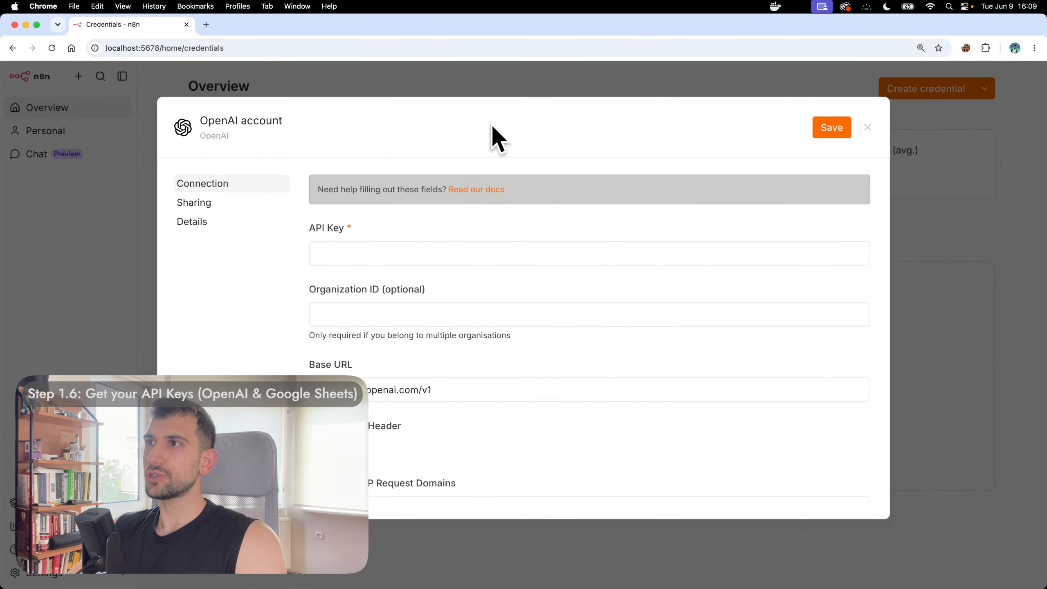
Step: On the OpenAI API platform's API keys page, start a new secret key named enrichment-workflow
{"action": "left_click", "coordinate": [206, 24]}
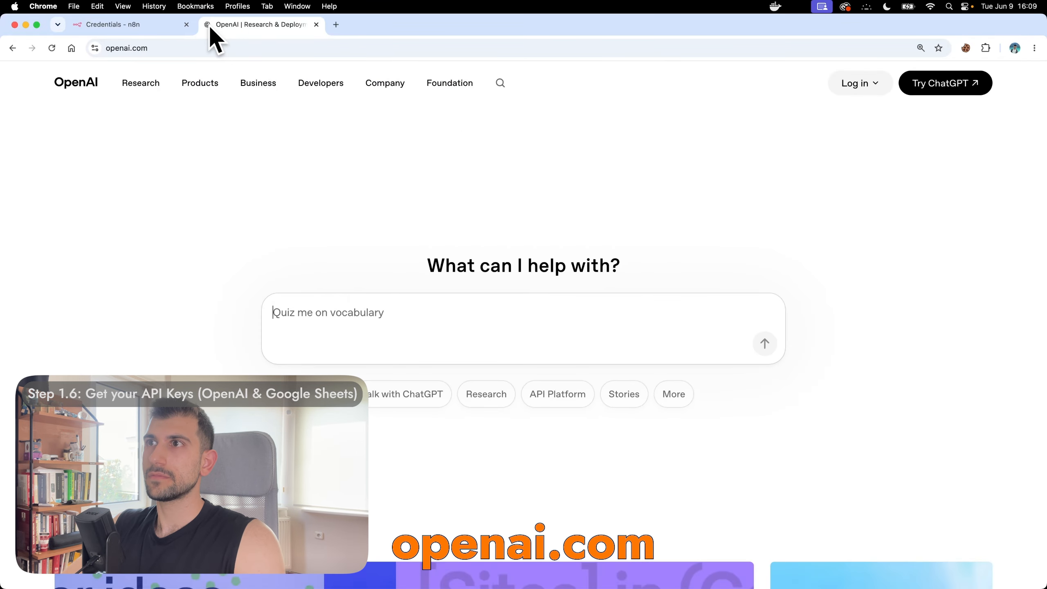
{"action": "left_click", "coordinate": [855, 85]}
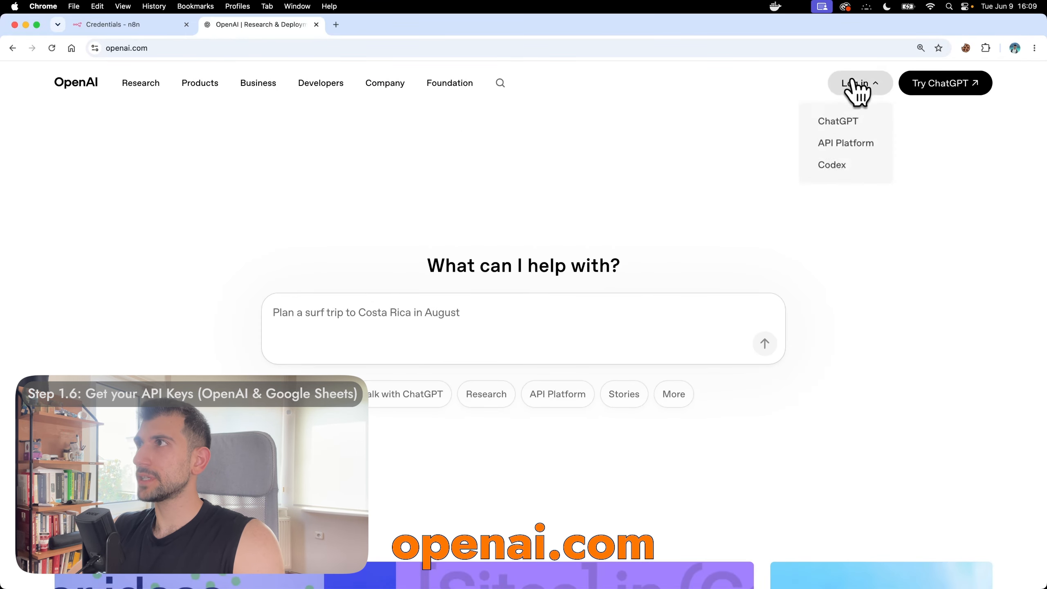
{"action": "left_click", "coordinate": [839, 147]}
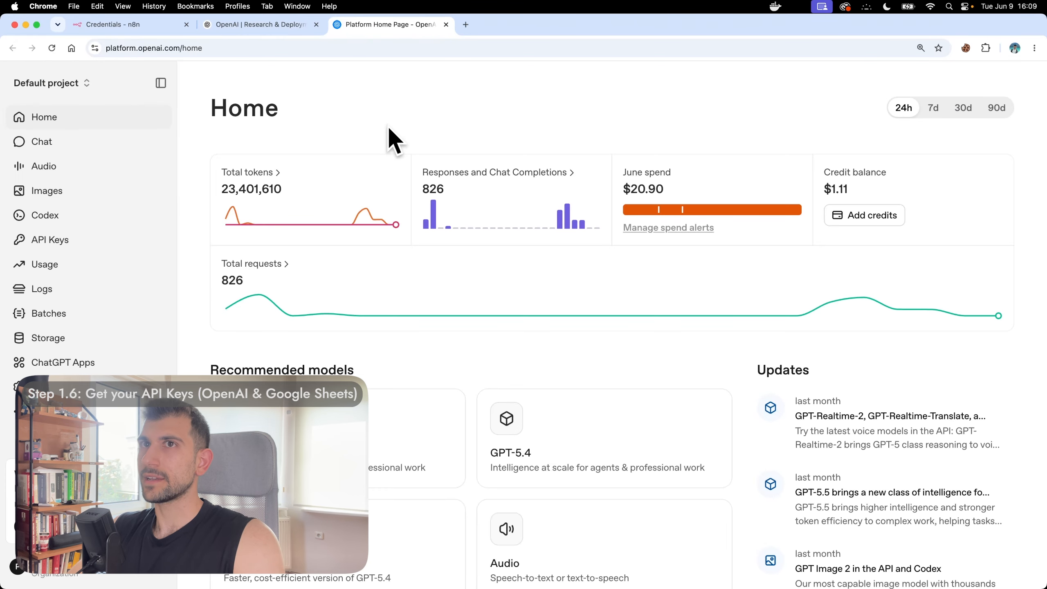
{"action": "left_click", "coordinate": [73, 241]}
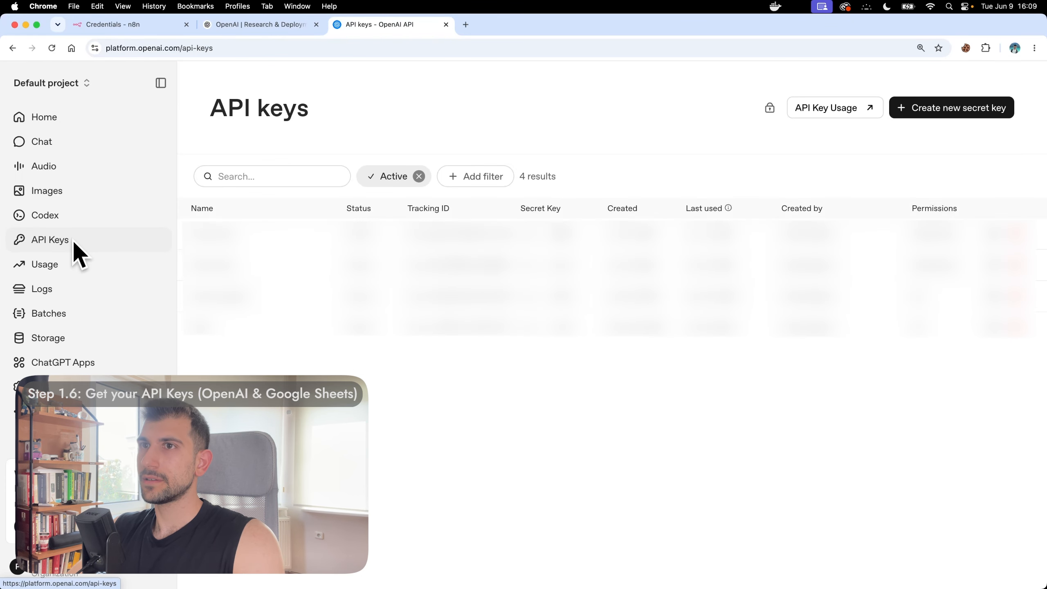
{"action": "left_click", "coordinate": [961, 109]}
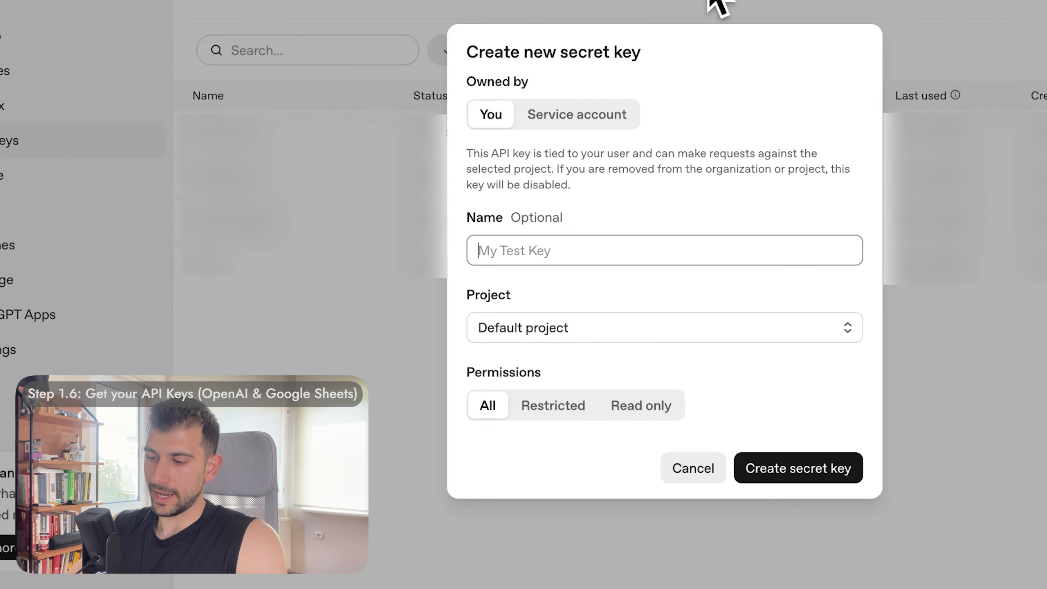
{"action": "type", "text": "enrichm"}
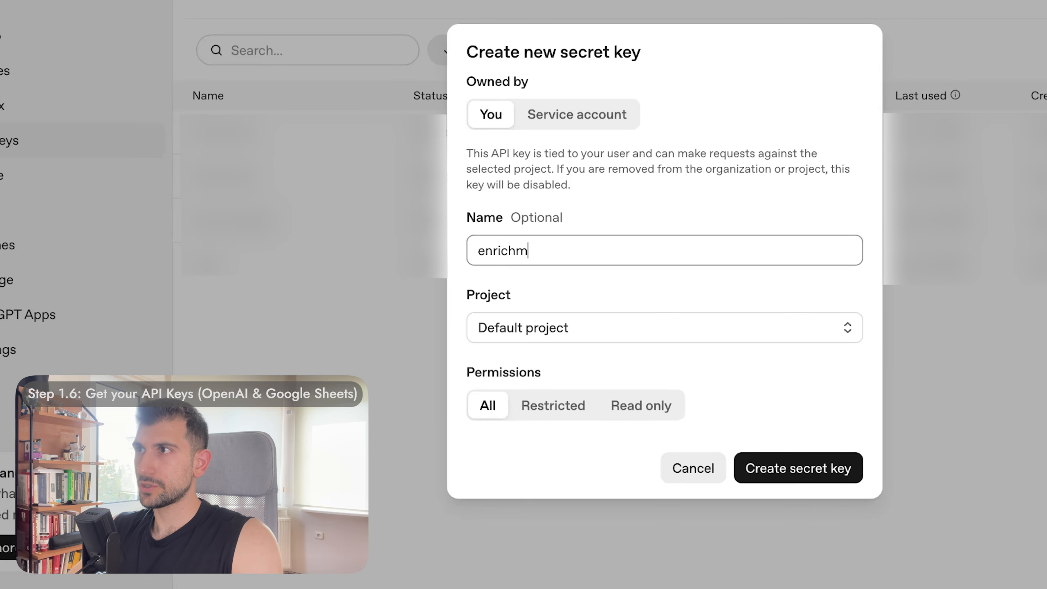
{"action": "type", "text": "ent-workflow"}
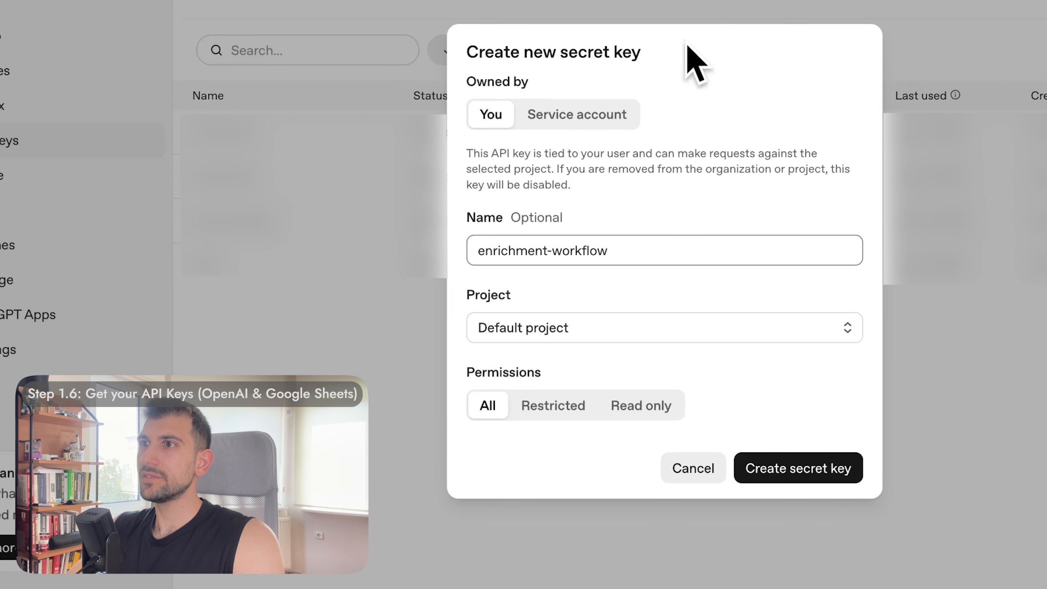
Step: Make the key Restricted with Responses Write and List models Read, create it, and copy it
{"action": "left_click", "coordinate": [535, 406]}
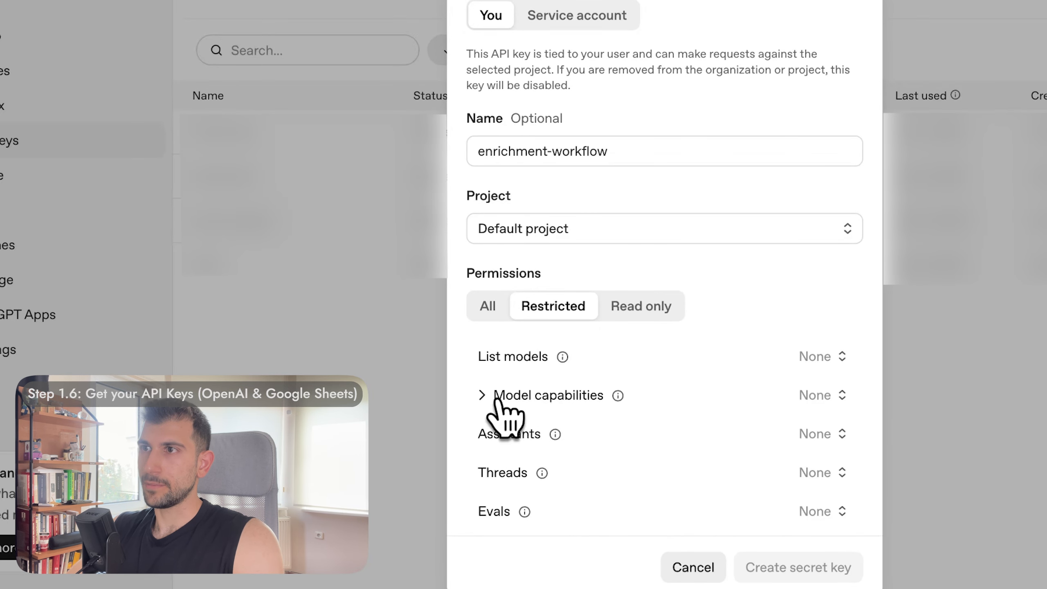
{"action": "left_click", "coordinate": [505, 400]}
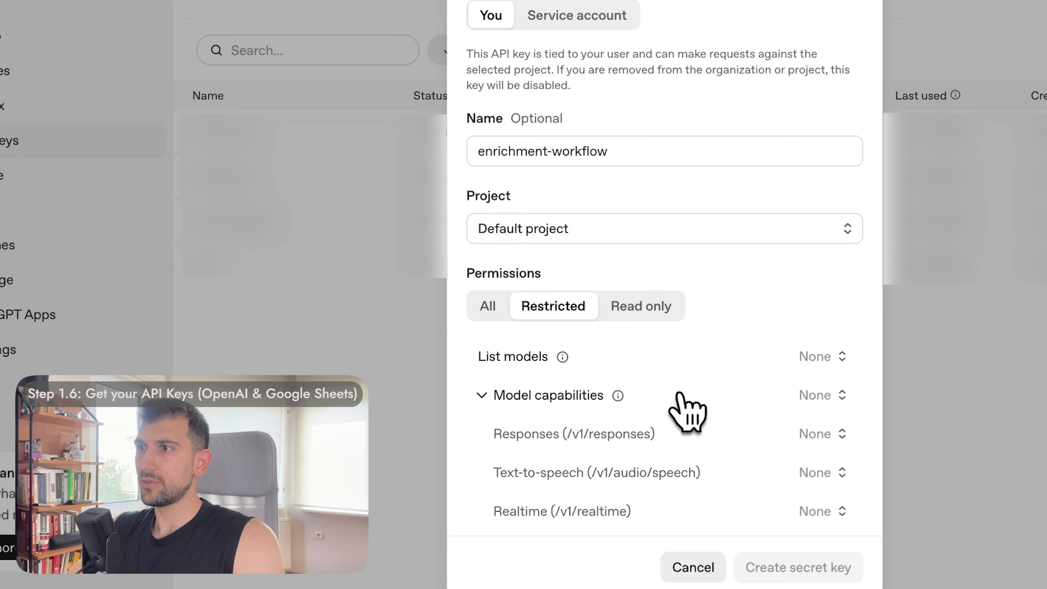
{"action": "scroll", "coordinate": [678, 395], "scroll_direction": "down", "scroll_amount": 5}
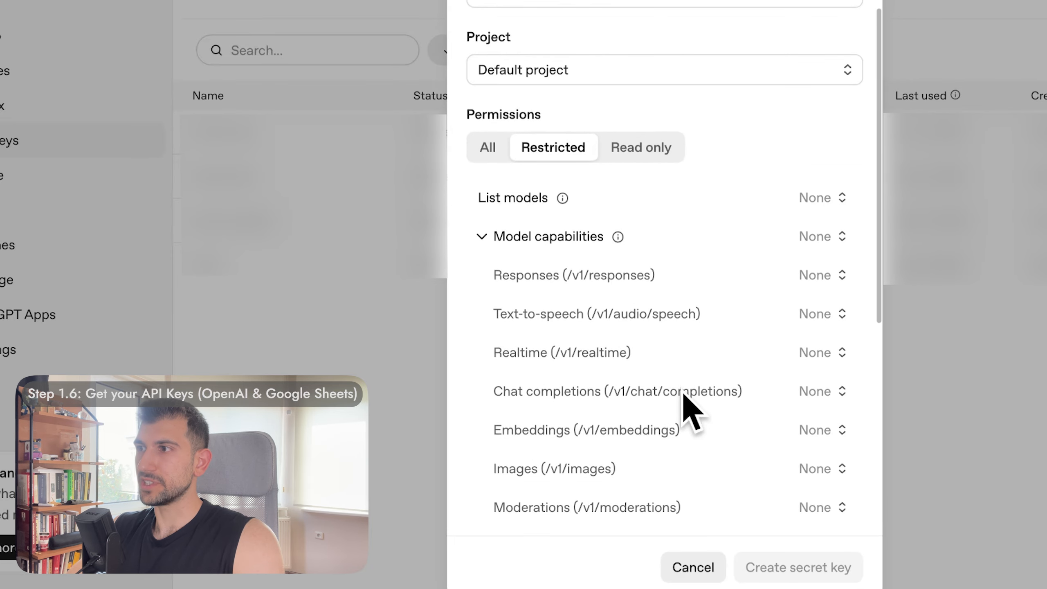
{"action": "left_click", "coordinate": [818, 276]}
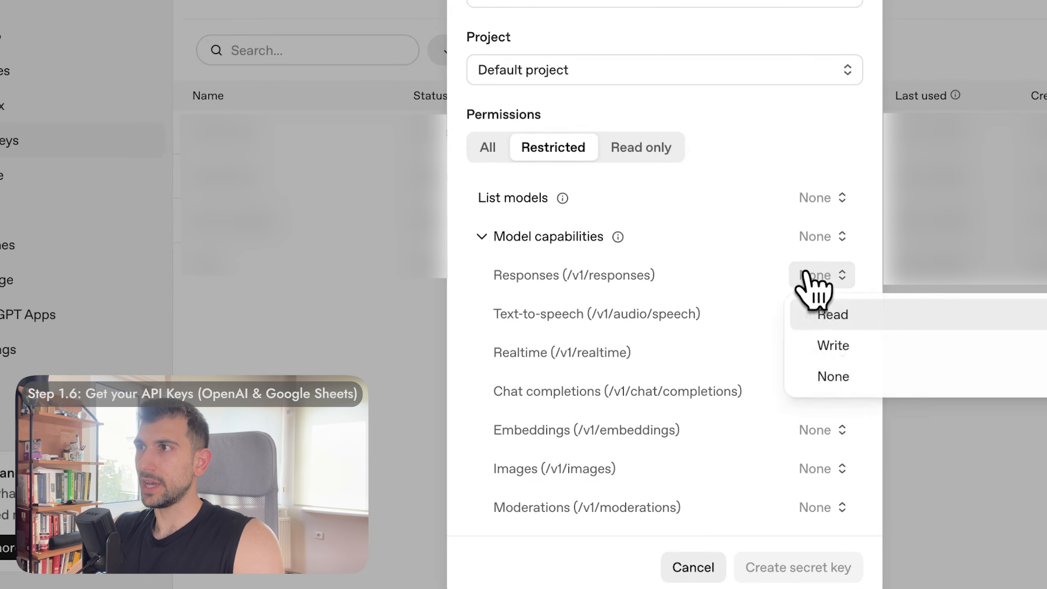
{"action": "left_click", "coordinate": [836, 346]}
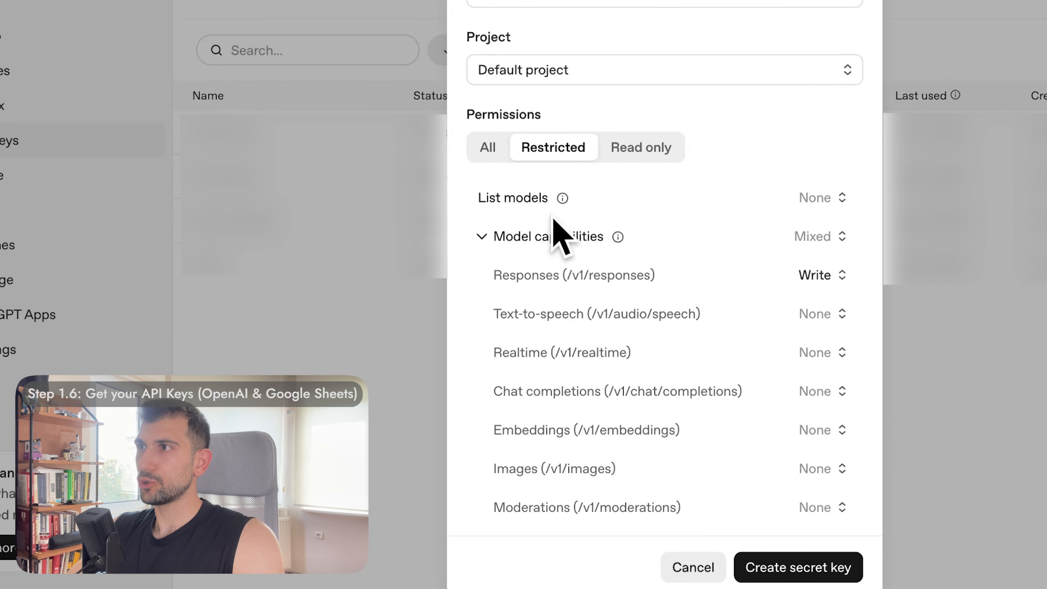
{"action": "left_click", "coordinate": [820, 200]}
{"action": "left_click", "coordinate": [830, 227]}
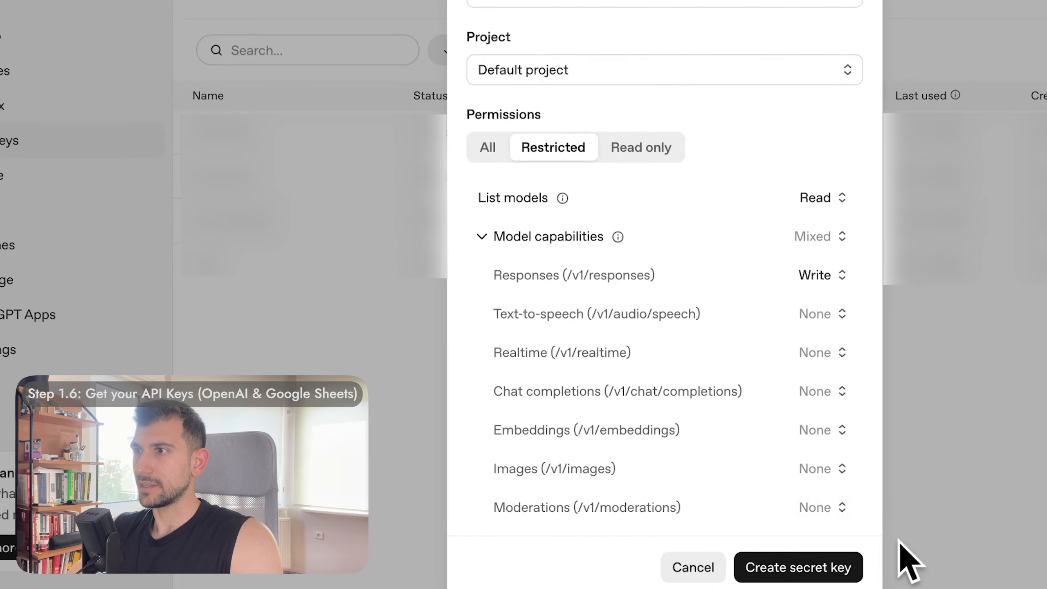
{"action": "left_click", "coordinate": [814, 568]}
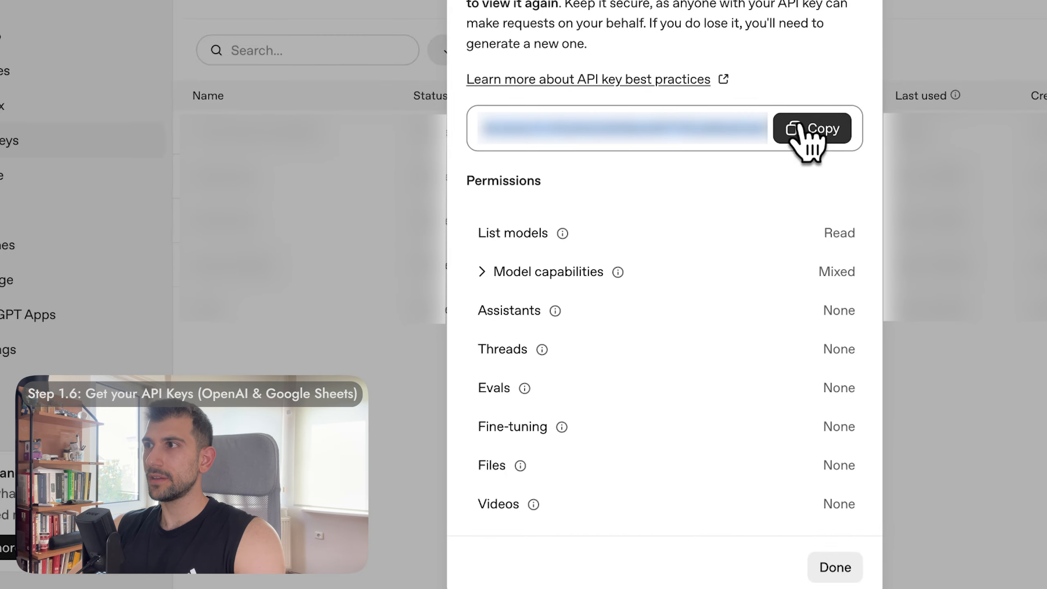
{"action": "left_click", "coordinate": [800, 127]}
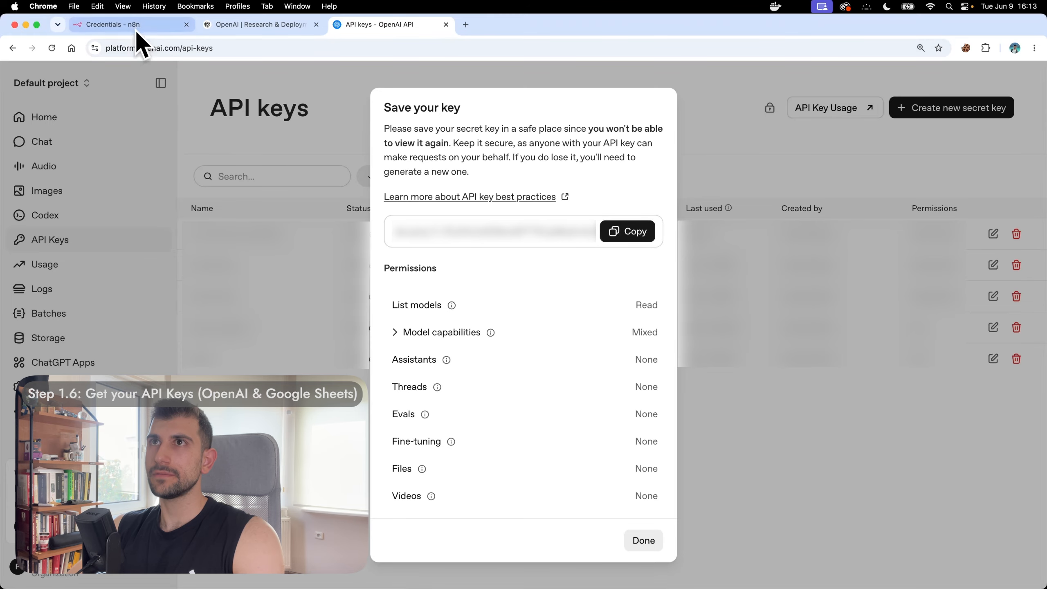
{"action": "left_click", "coordinate": [137, 32]}
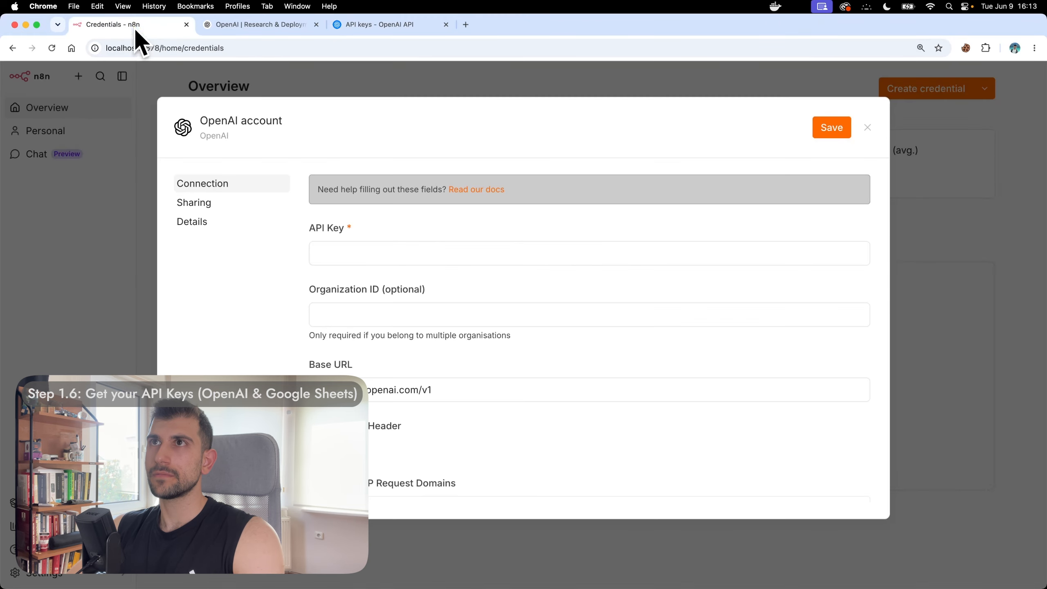
Step: Paste the new secret key into the OpenAI account's API Key field and save the credential
{"action": "left_click", "coordinate": [315, 25]}
{"action": "left_click", "coordinate": [456, 253]}
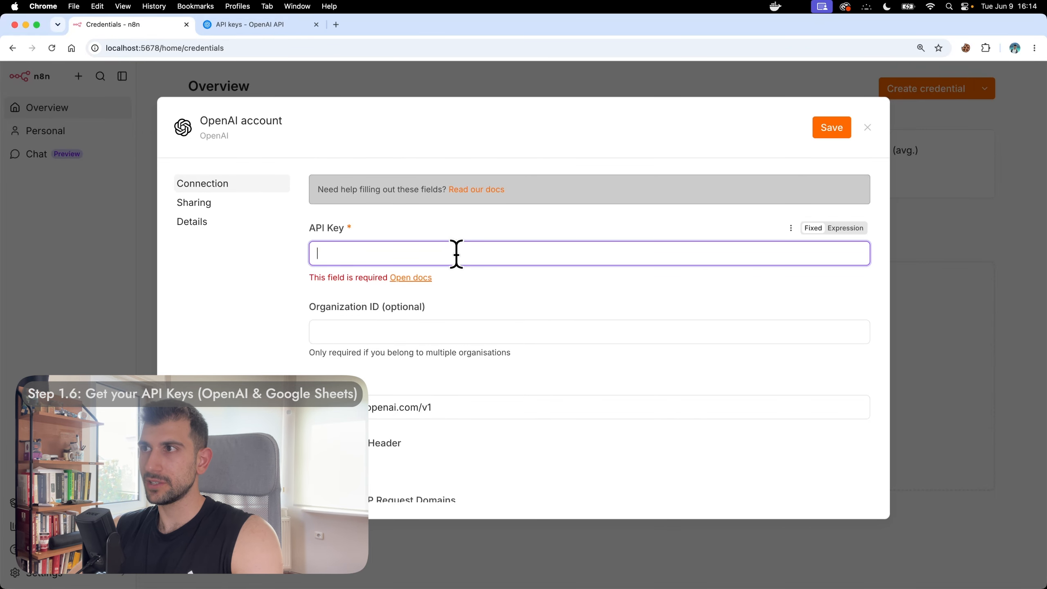
{"action": "key", "text": "cmd+v"}
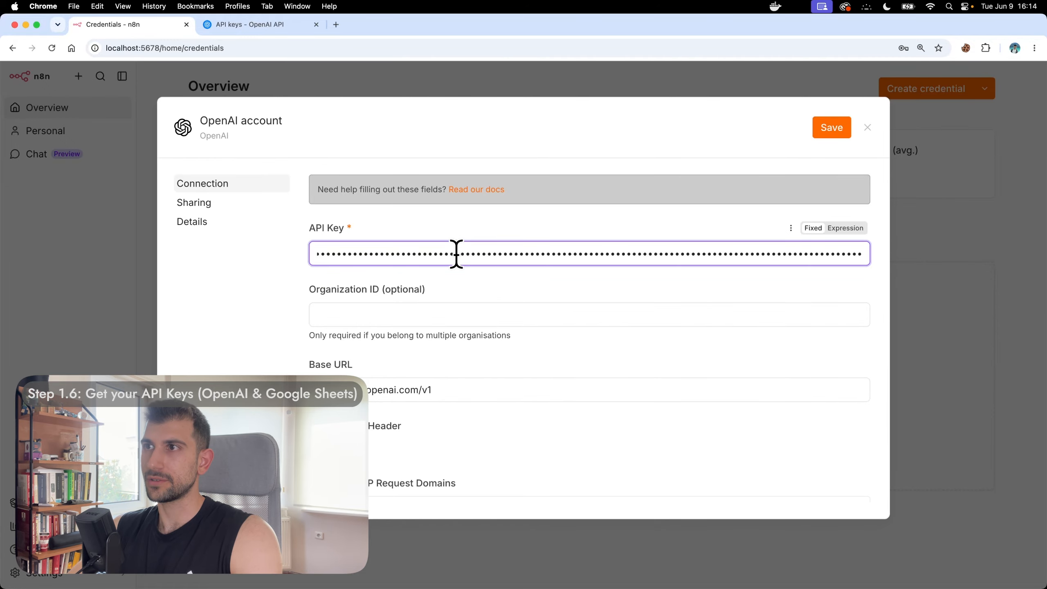
{"action": "left_click", "coordinate": [827, 132]}
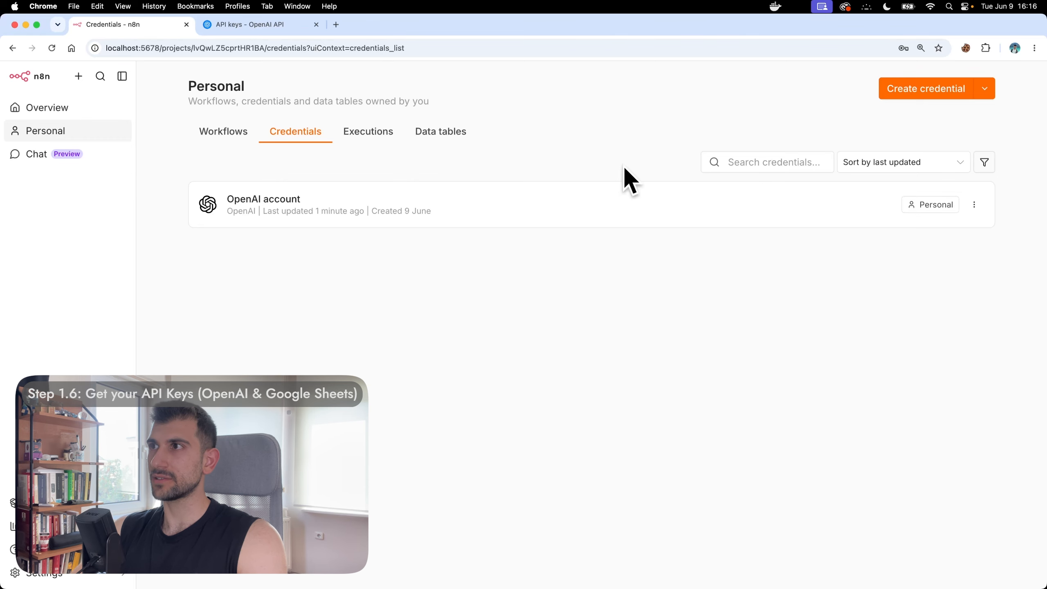
Step: Start a new Google Sheets OAuth2 API credential in n8n and close the OpenAI API keys tab
{"action": "left_click", "coordinate": [926, 89]}
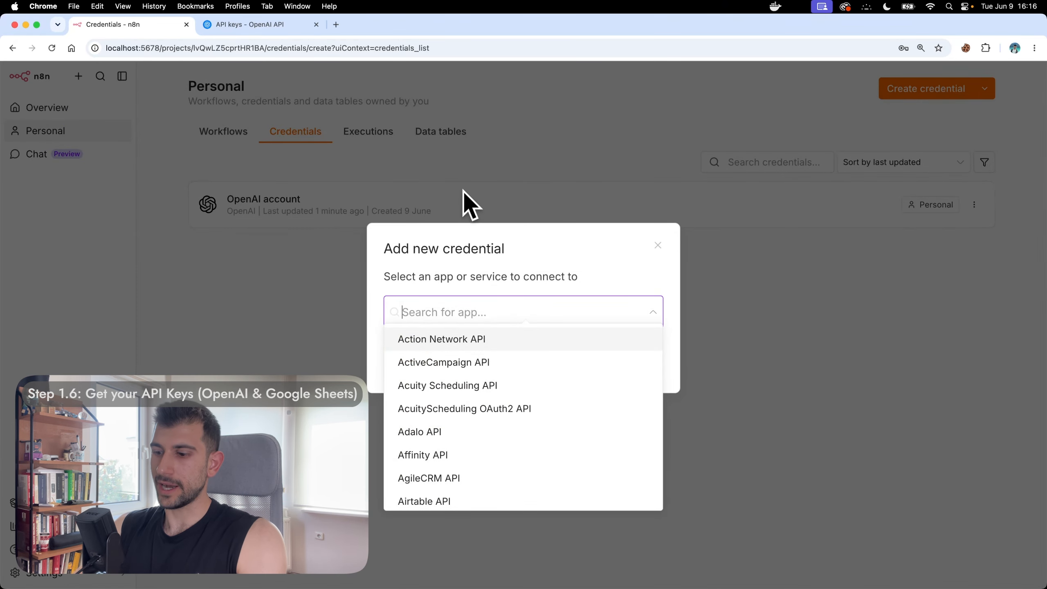
{"action": "type", "text": "Google Sheet"}
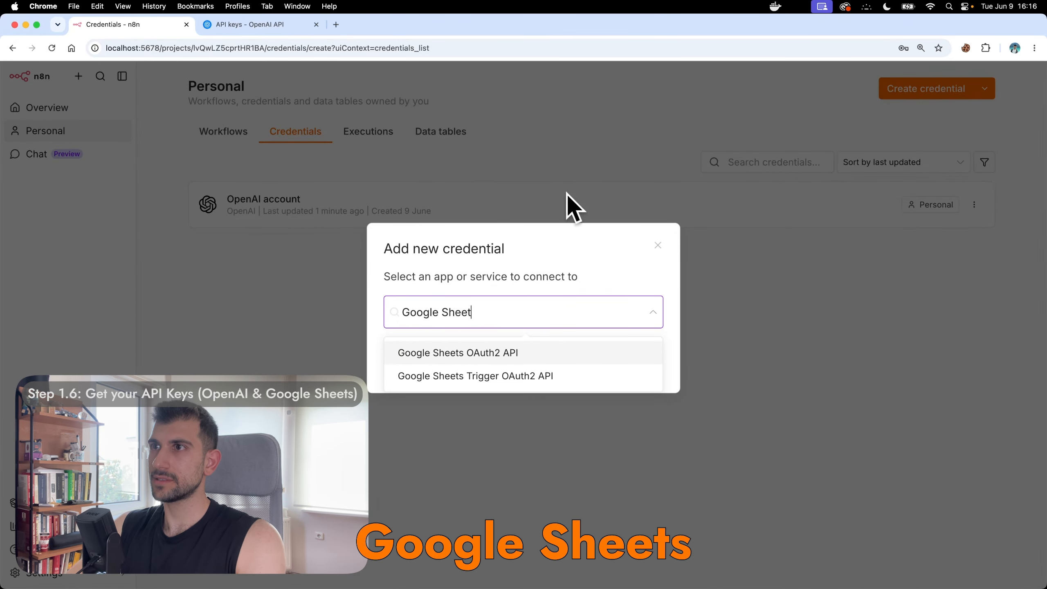
{"action": "type", "text": "s"}
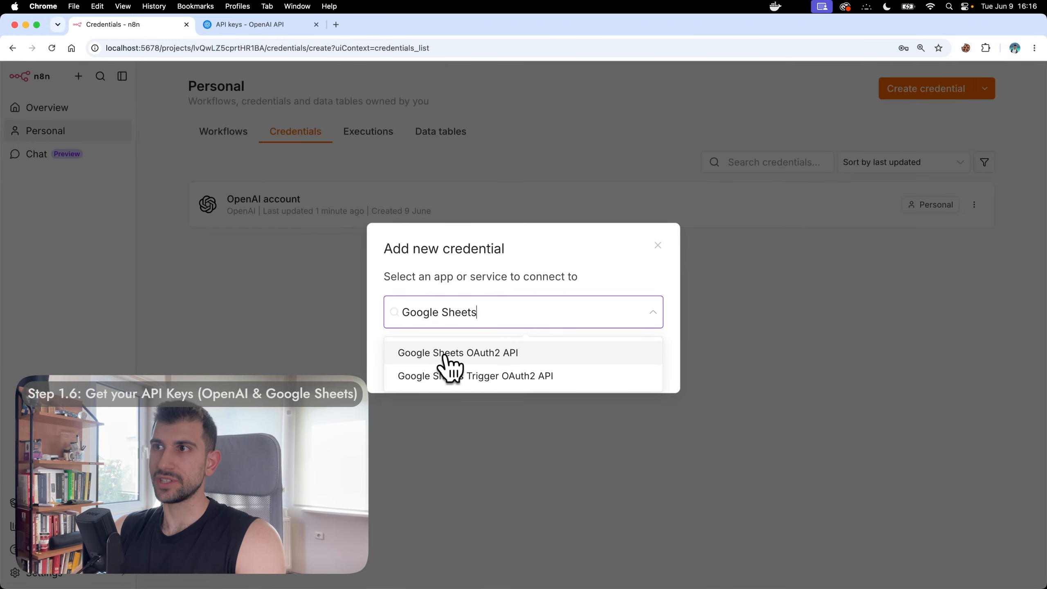
{"action": "left_click", "coordinate": [533, 351]}
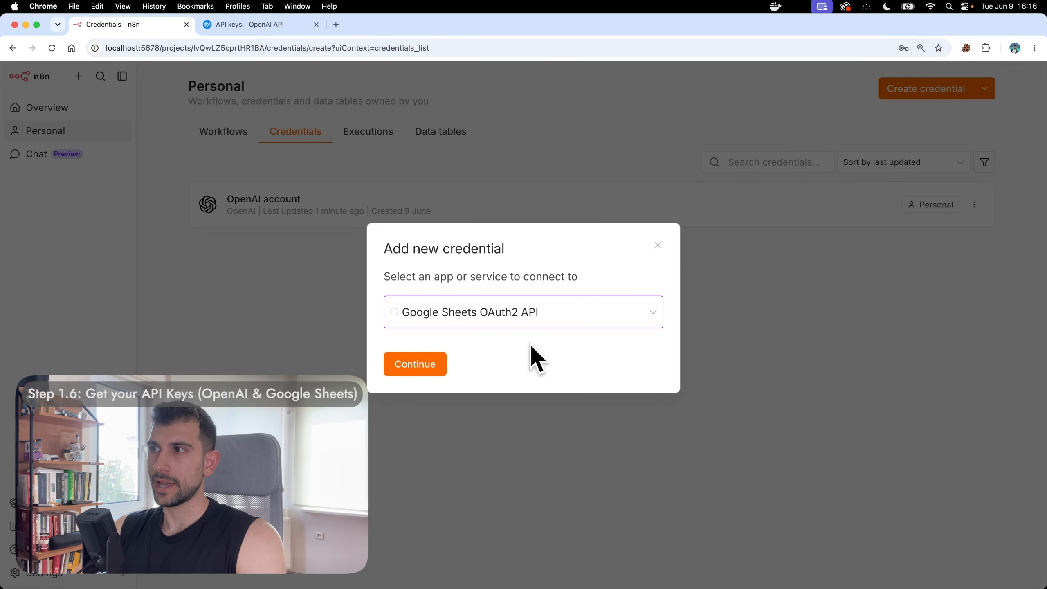
{"action": "left_click", "coordinate": [398, 364]}
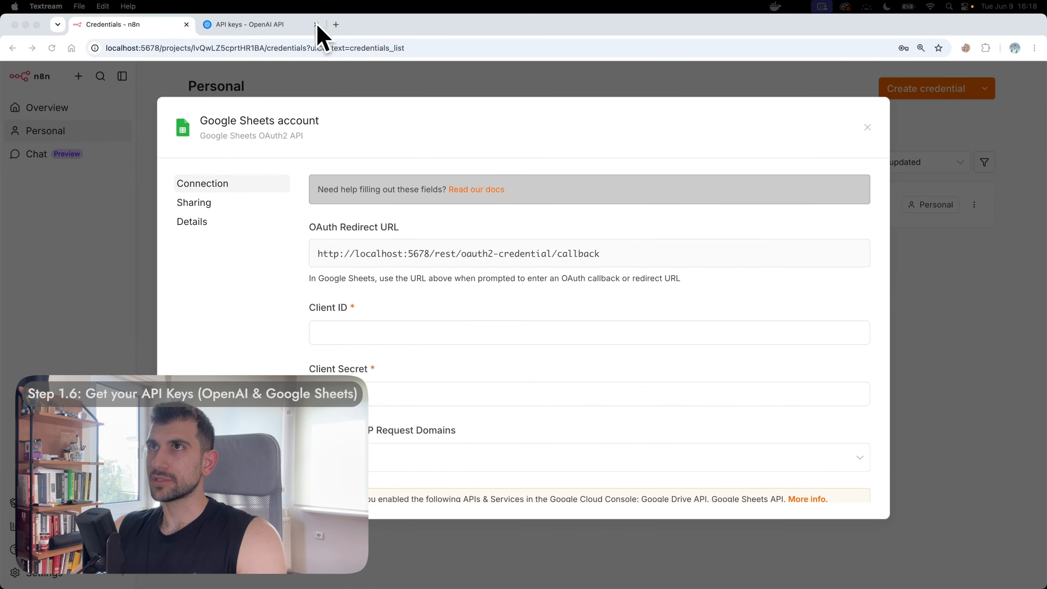
{"action": "left_click", "coordinate": [316, 25]}
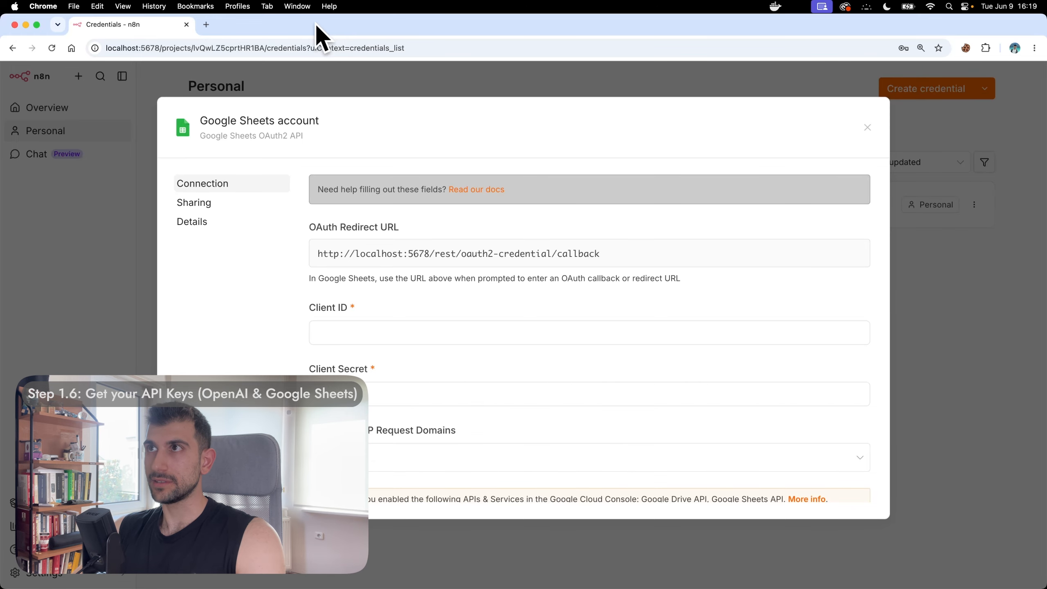
{"action": "left_click", "coordinate": [206, 26]}
Step: Search 'google sheets' to reach the leads spreadsheet, then open another tab for Google Cloud
{"action": "type", "text": "google sheets"}
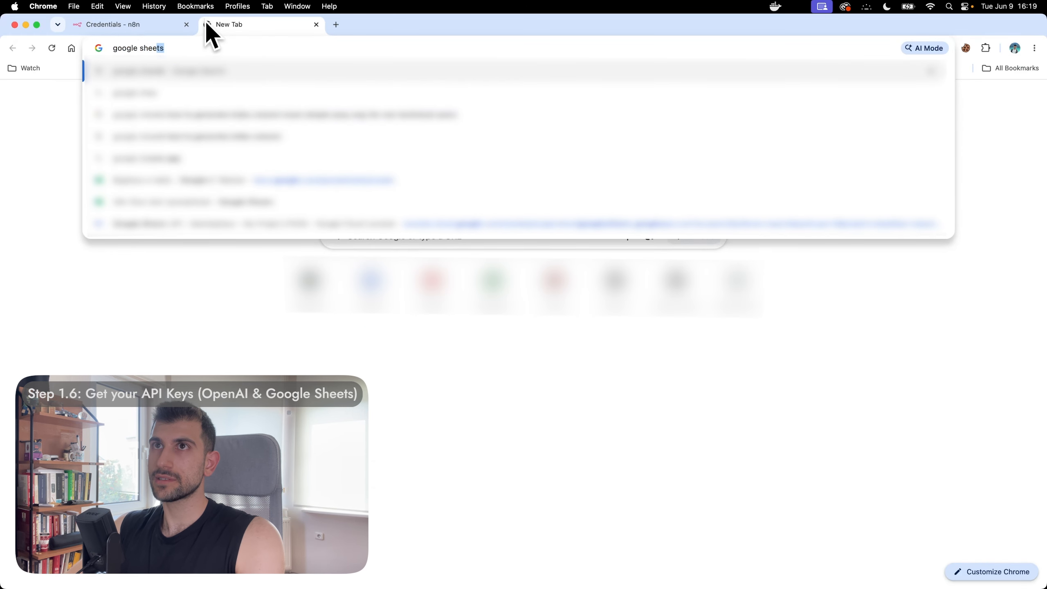
{"action": "key", "text": "Return"}
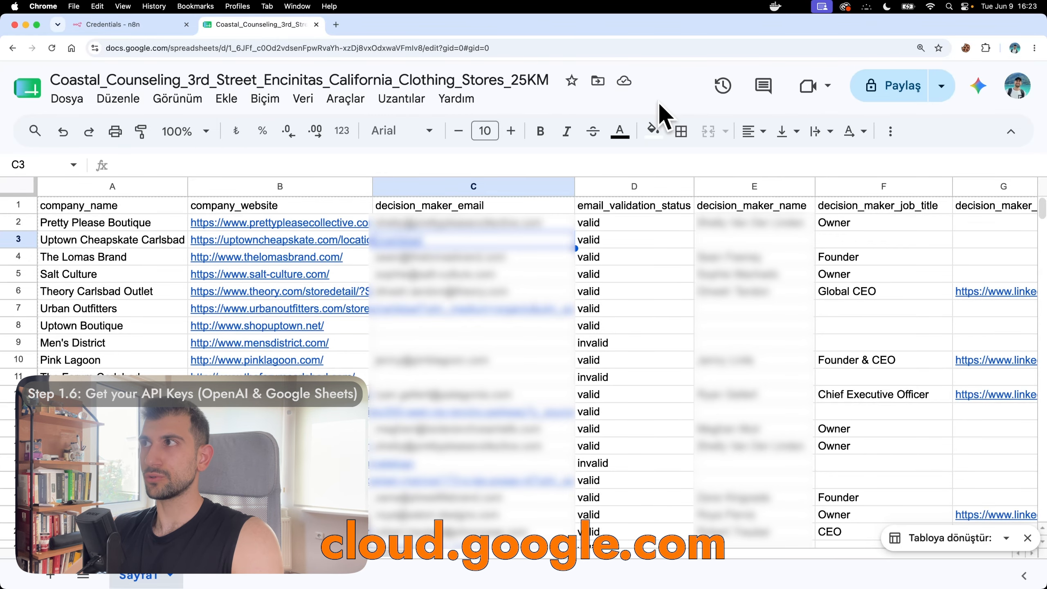
{"action": "left_click", "coordinate": [335, 25]}
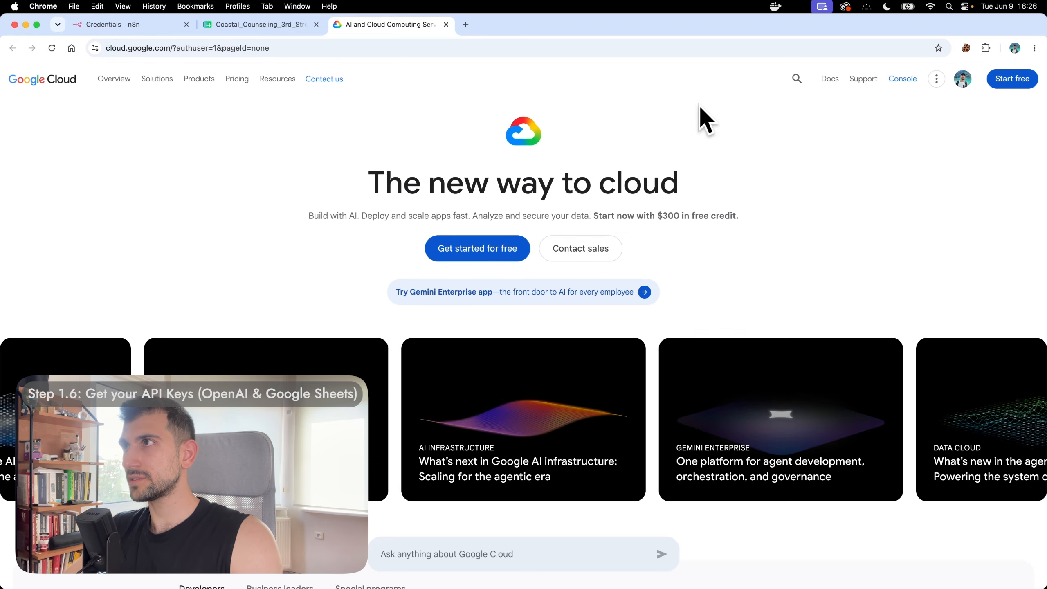
Step: Accept the Google Cloud terms and go to APIs & Services > Enabled APIs & services
{"action": "left_click", "coordinate": [901, 80]}
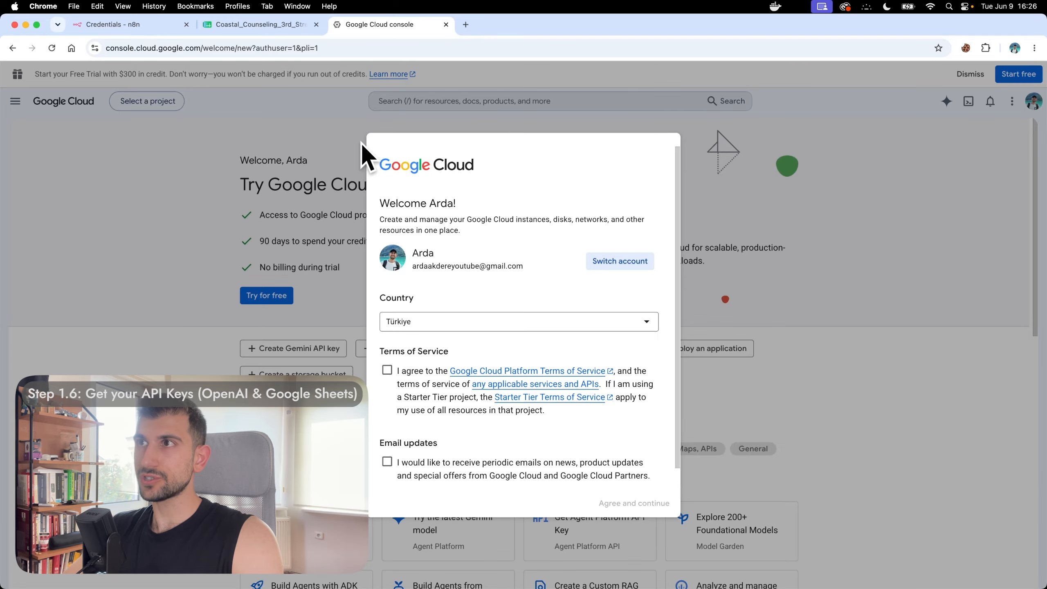
{"action": "left_click", "coordinate": [387, 370]}
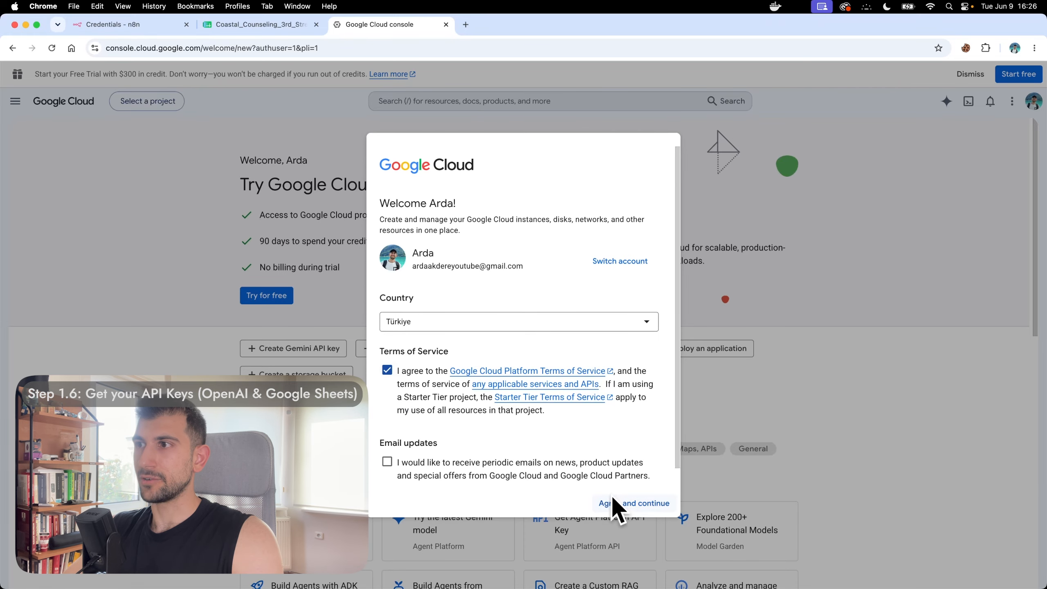
{"action": "left_click", "coordinate": [635, 503]}
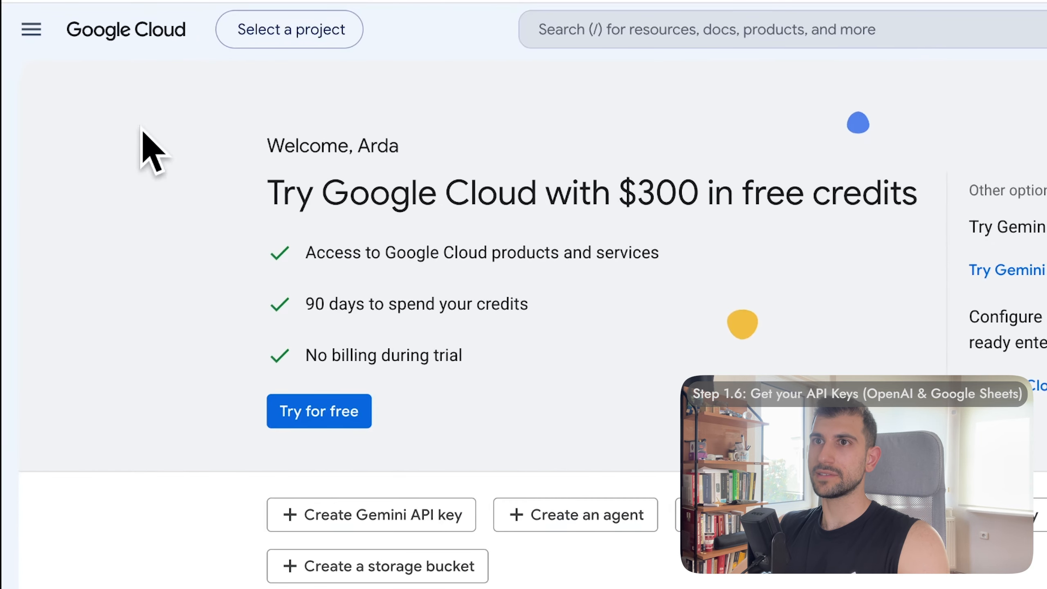
{"action": "left_click", "coordinate": [32, 29]}
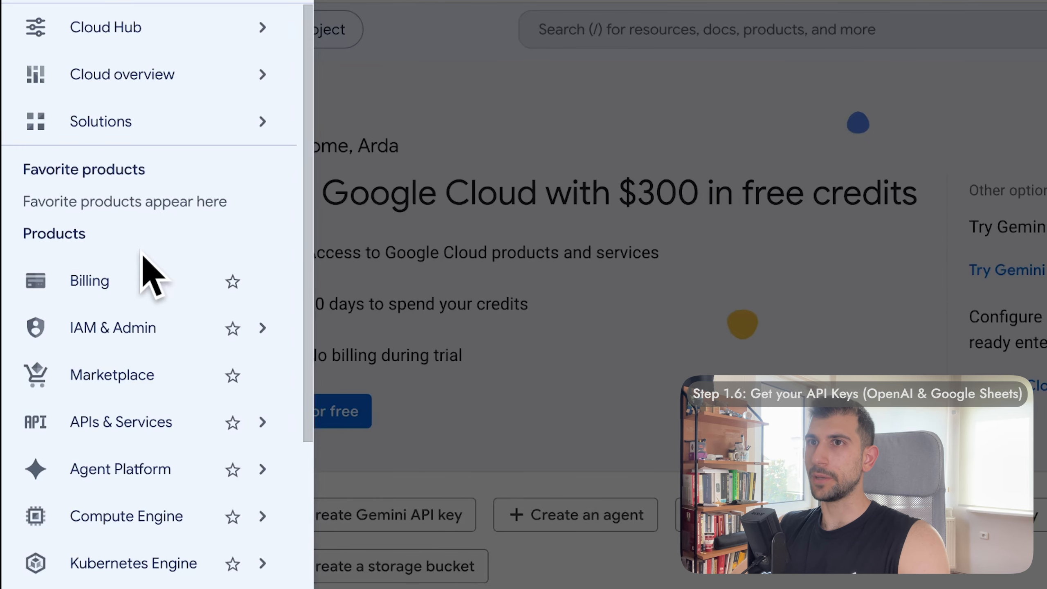
{"action": "mouse_move", "coordinate": [150, 425]}
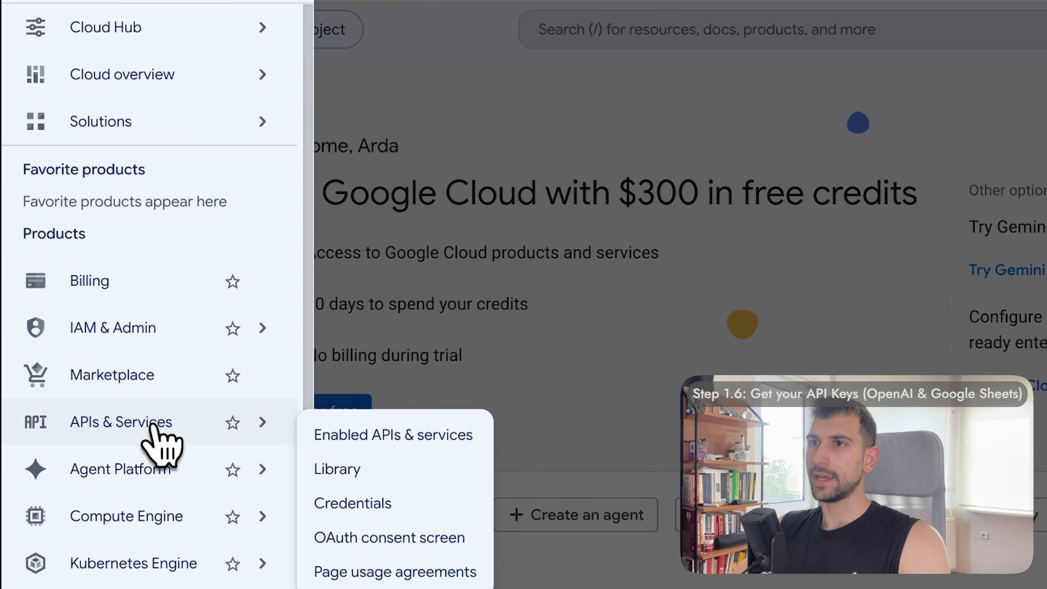
{"action": "left_click", "coordinate": [406, 438]}
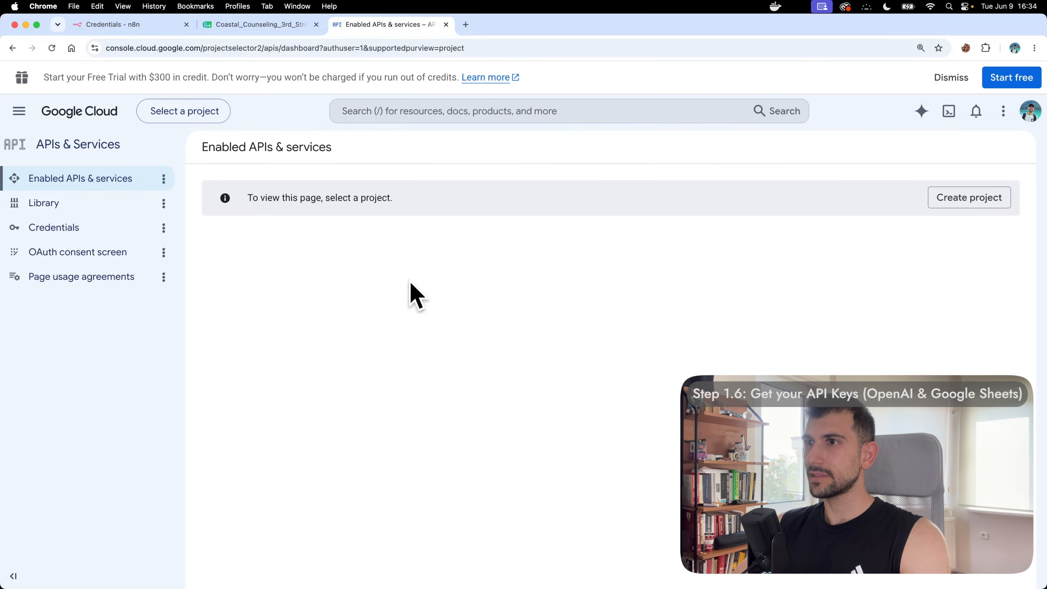
Step: Create a new project named enrichment-workflow
{"action": "left_click", "coordinate": [950, 203]}
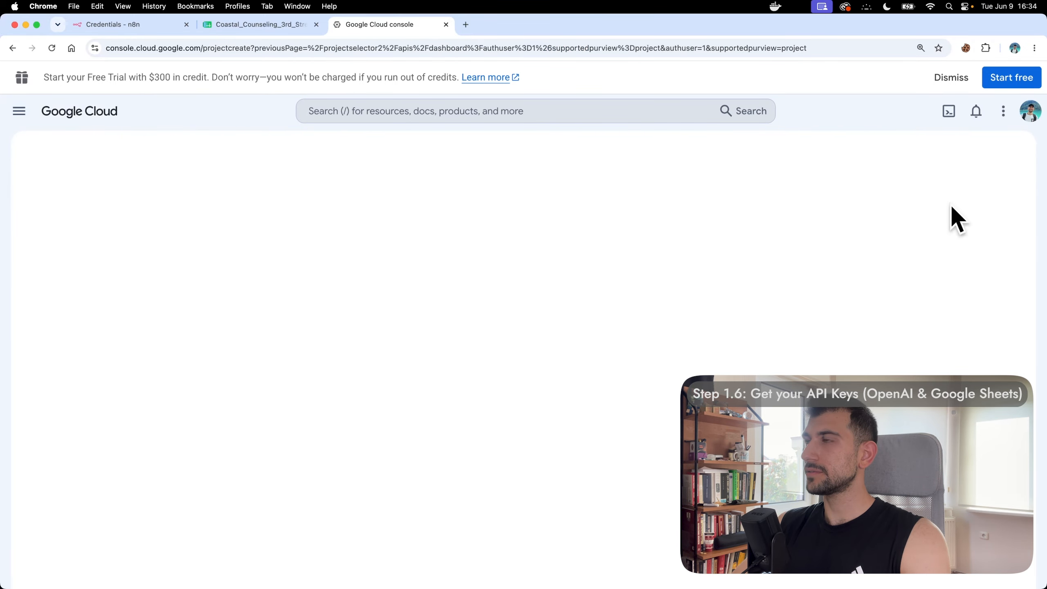
{"action": "type", "text": "enrichment-workflow"}
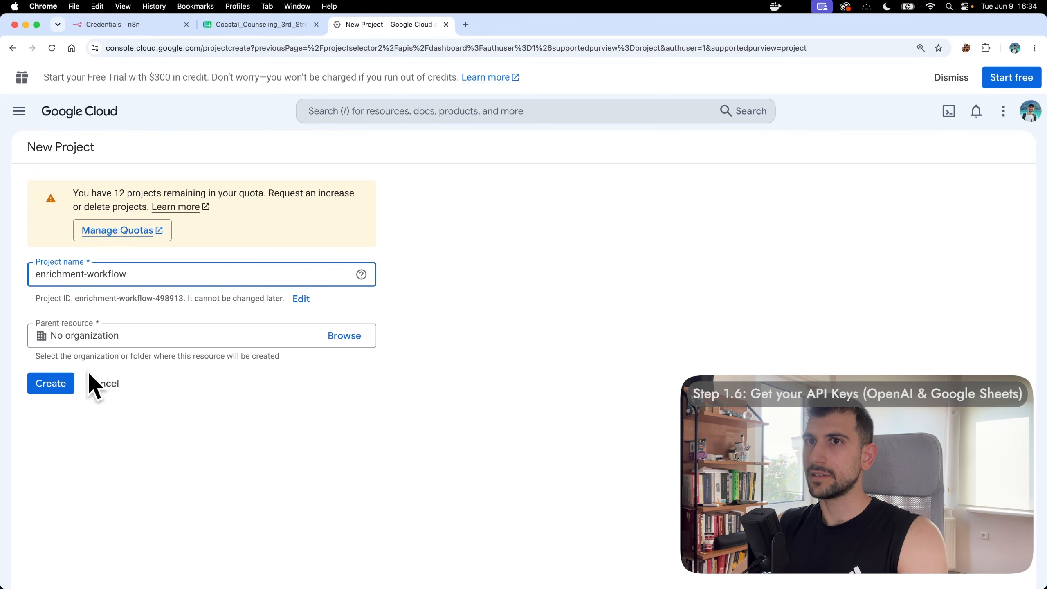
{"action": "left_click", "coordinate": [56, 382]}
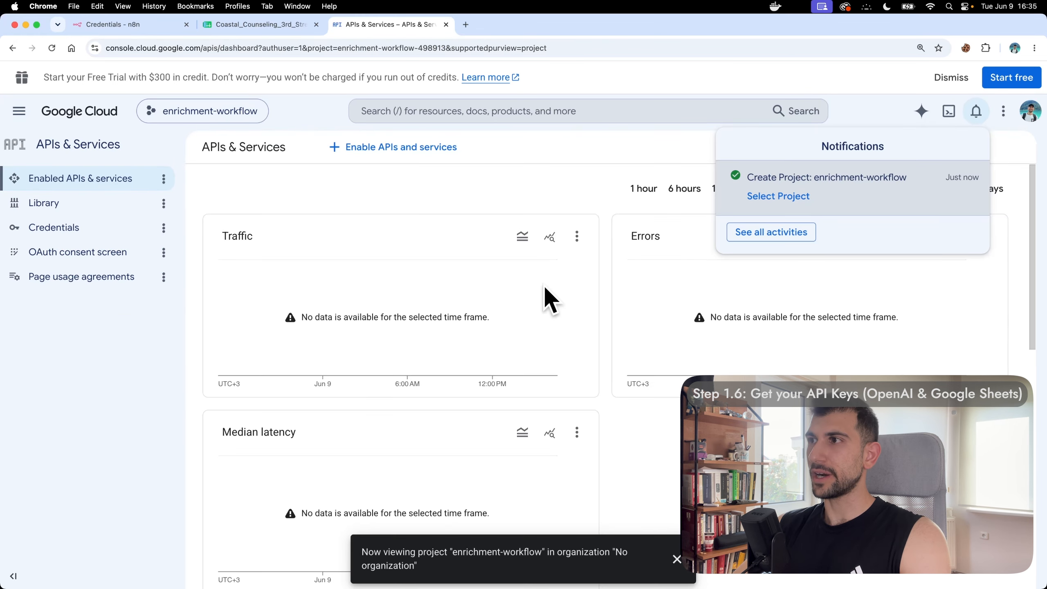
{"action": "left_click", "coordinate": [544, 112]}
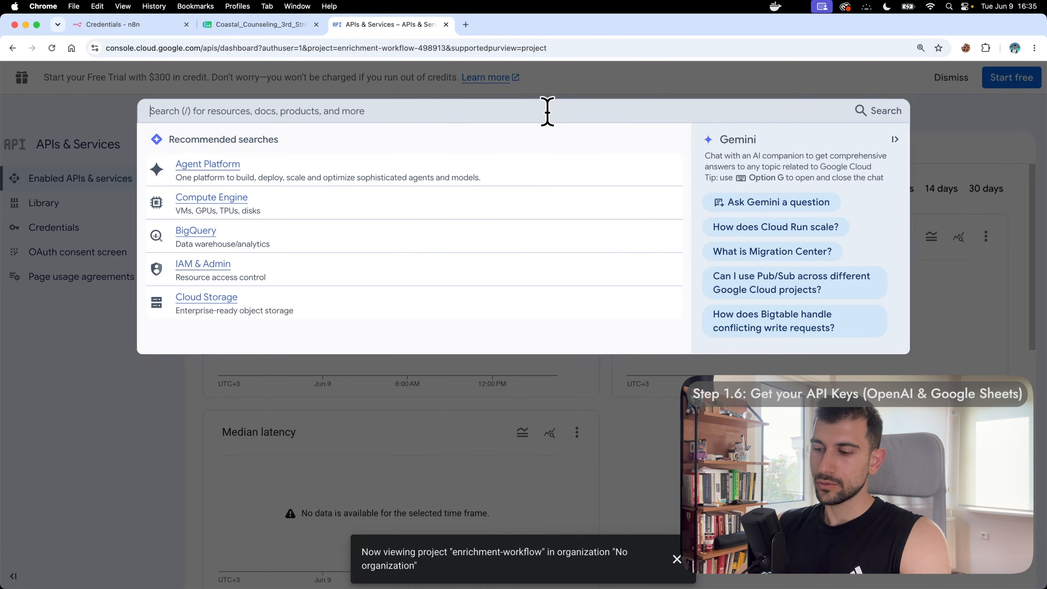
Step: Enable the Google Drive API for the project
{"action": "type", "text": "Google Drive AP"}
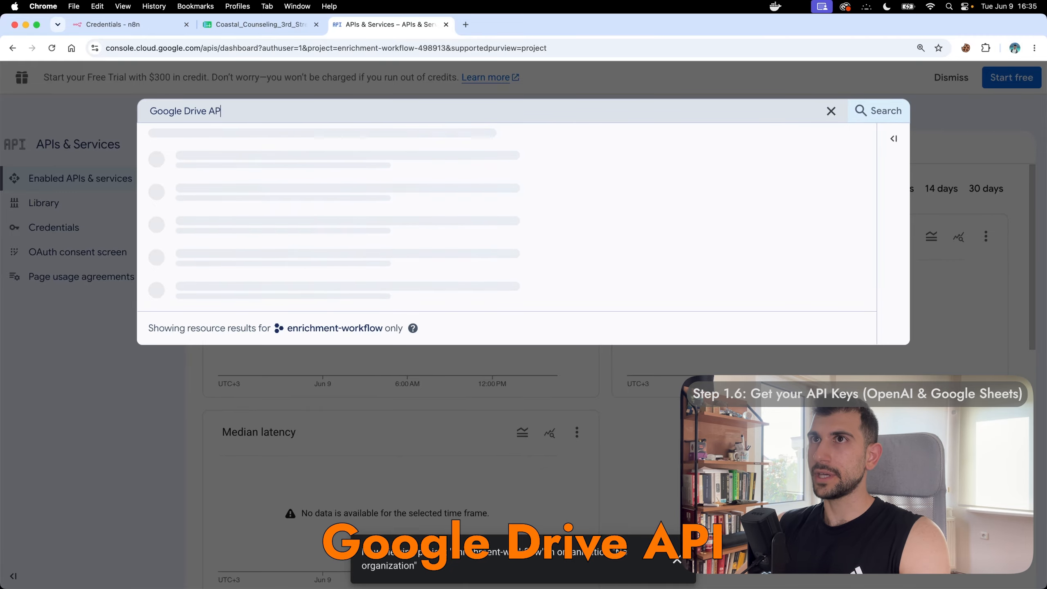
{"action": "type", "text": "I"}
{"action": "left_click", "coordinate": [212, 161]}
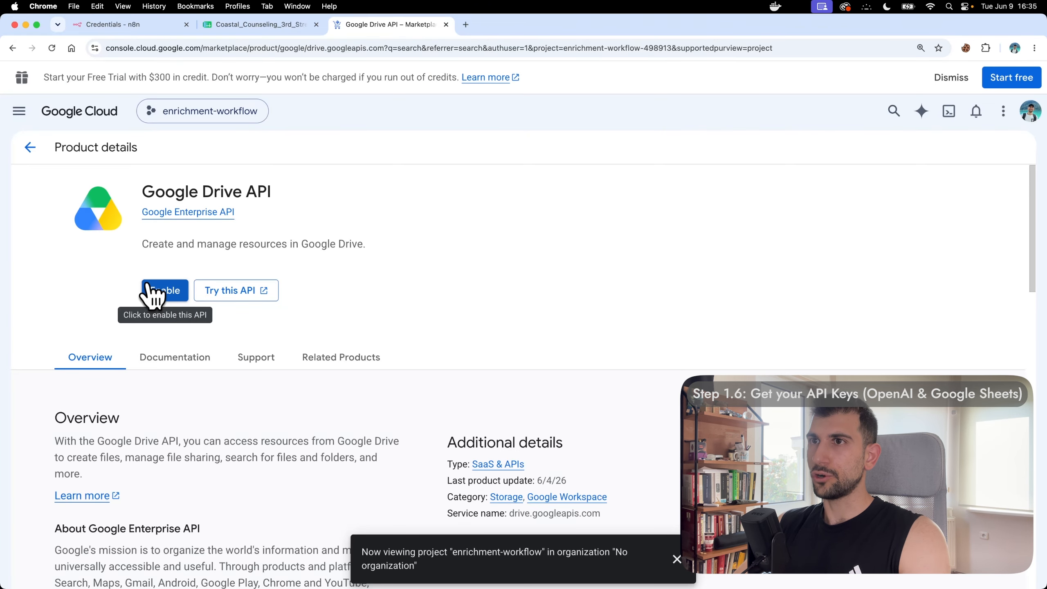
{"action": "left_click", "coordinate": [154, 291]}
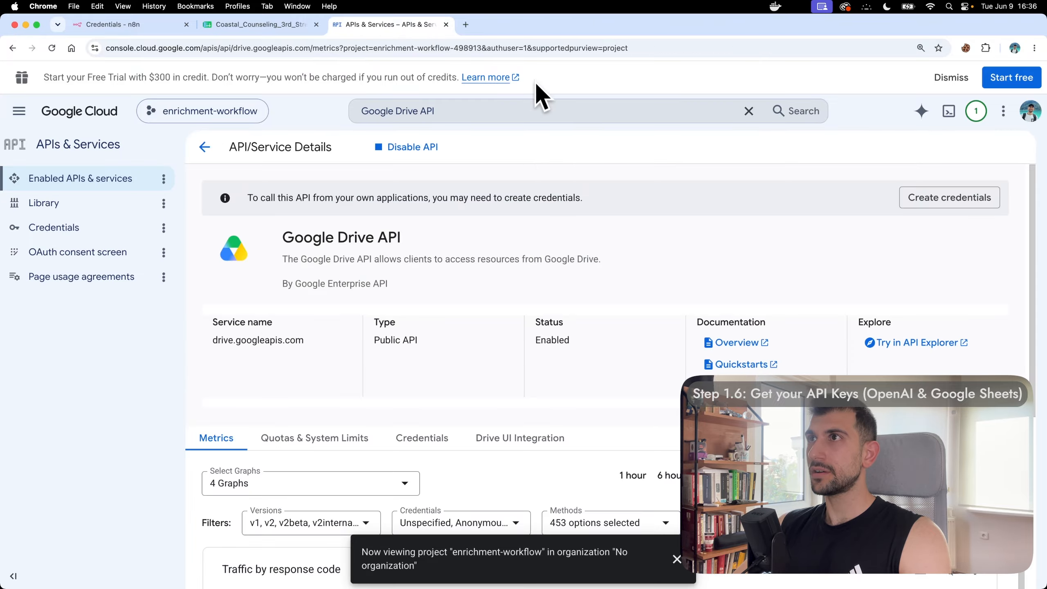
Step: Enable the Google Sheets API for the project
{"action": "left_click", "coordinate": [532, 108]}
{"action": "key", "text": "super+a"}
{"action": "key", "text": "BackSpace"}
{"action": "type", "text": "Go"}
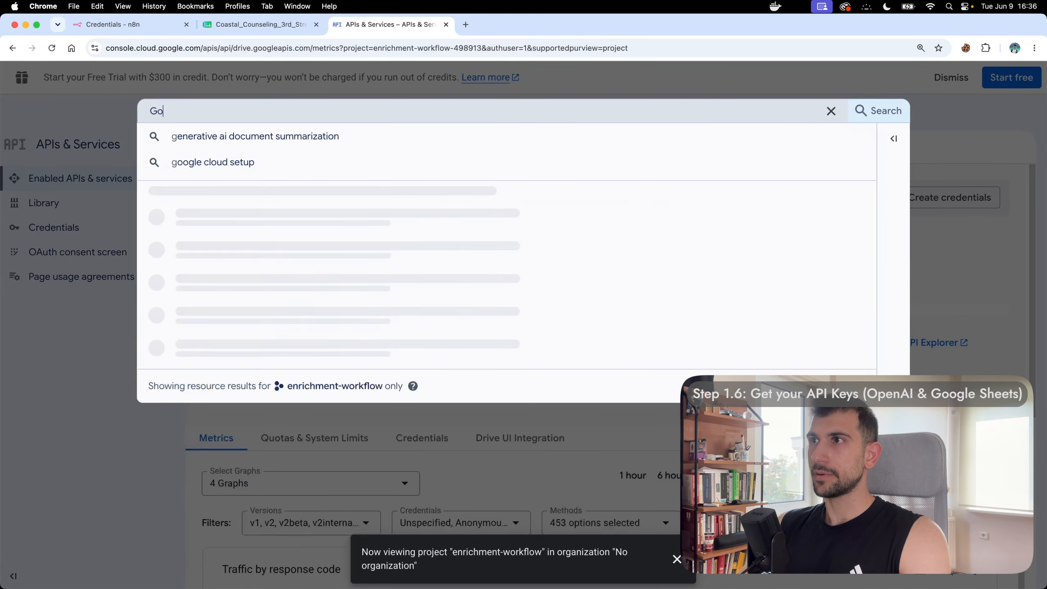
{"action": "type", "text": "ogle Sheets AP"}
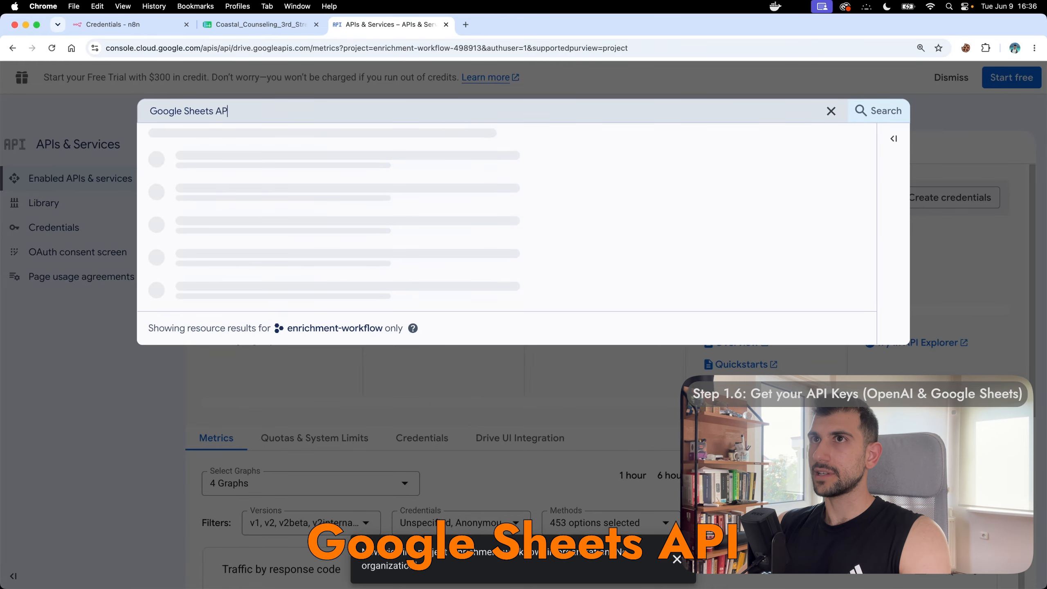
{"action": "type", "text": "I"}
{"action": "left_click", "coordinate": [238, 164]}
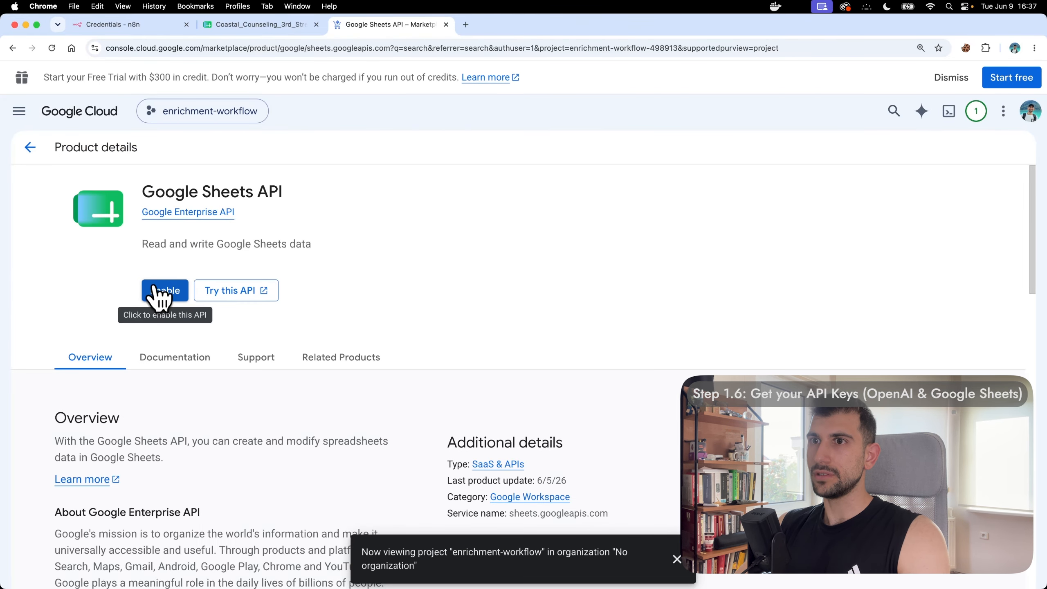
{"action": "left_click", "coordinate": [154, 288]}
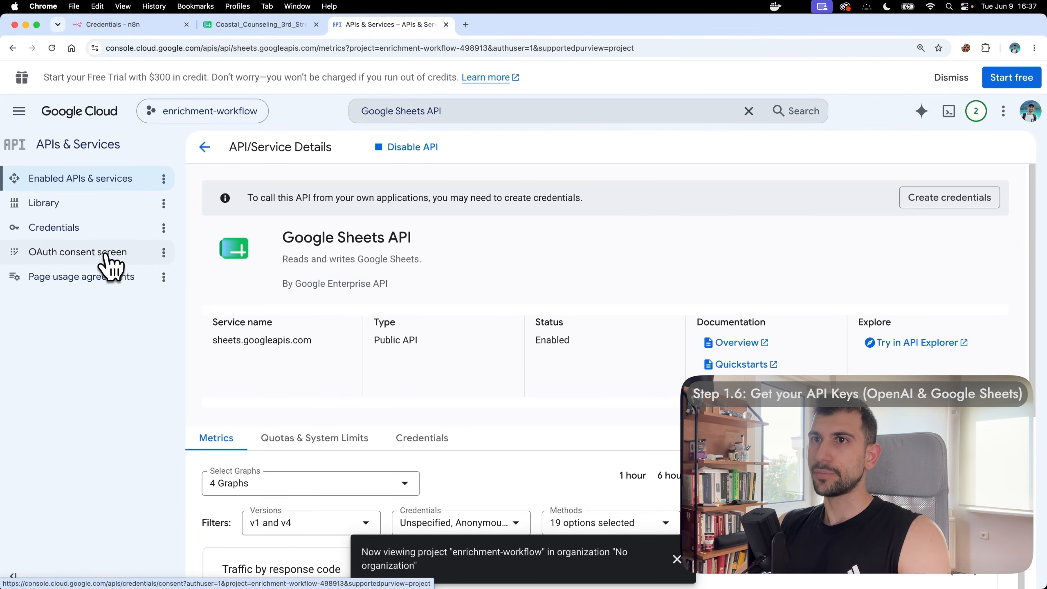
{"action": "left_click", "coordinate": [110, 264]}
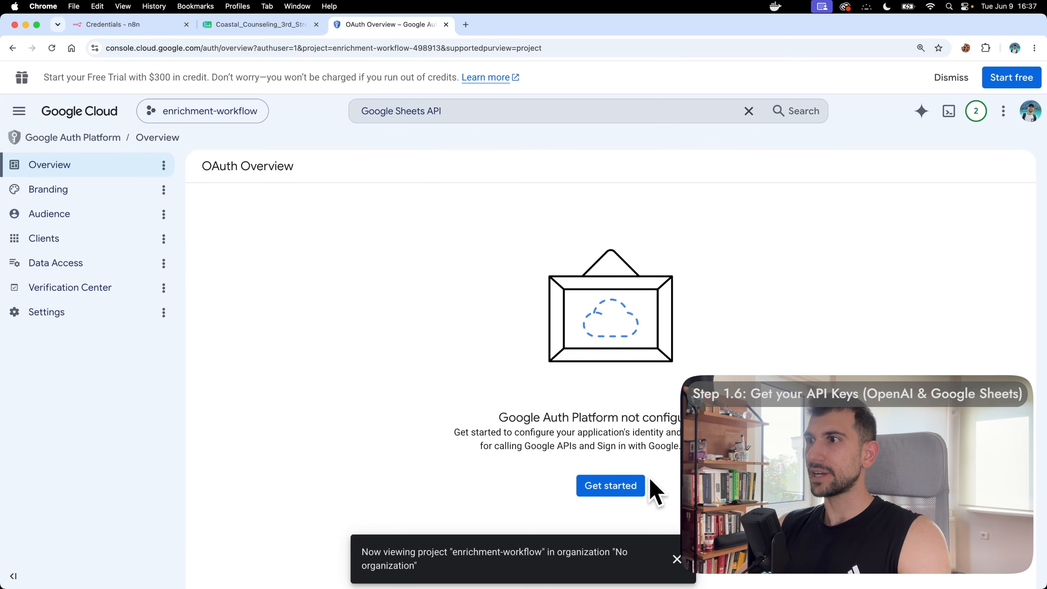
Step: Enter app name enrichment-workflow and choose the account's email as support email
{"action": "left_click", "coordinate": [611, 486]}
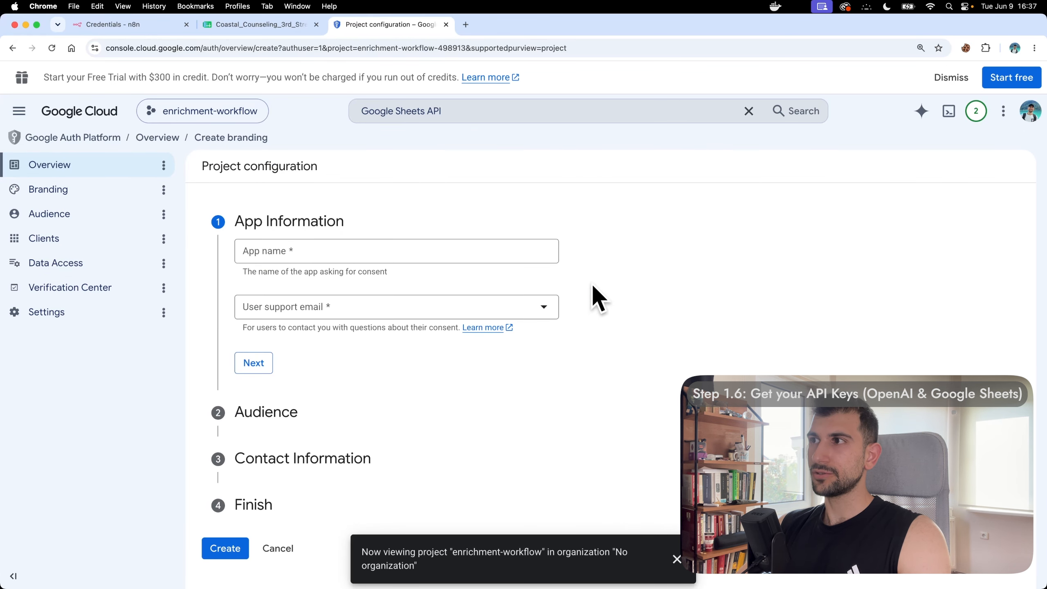
{"action": "left_click", "coordinate": [420, 250]}
{"action": "type", "text": "enrichment-workflow"}
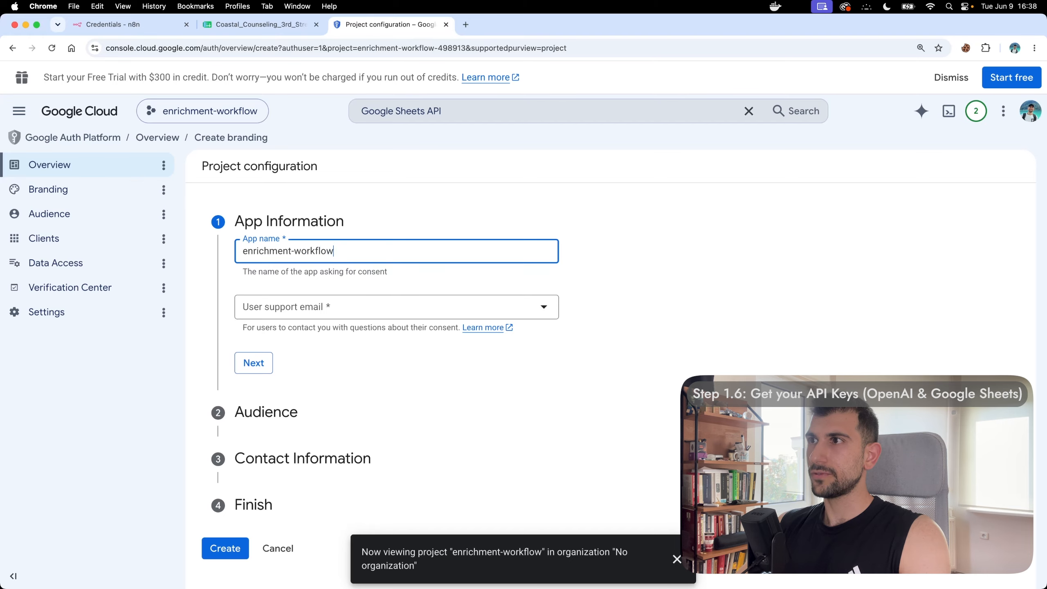
{"action": "left_click", "coordinate": [411, 307]}
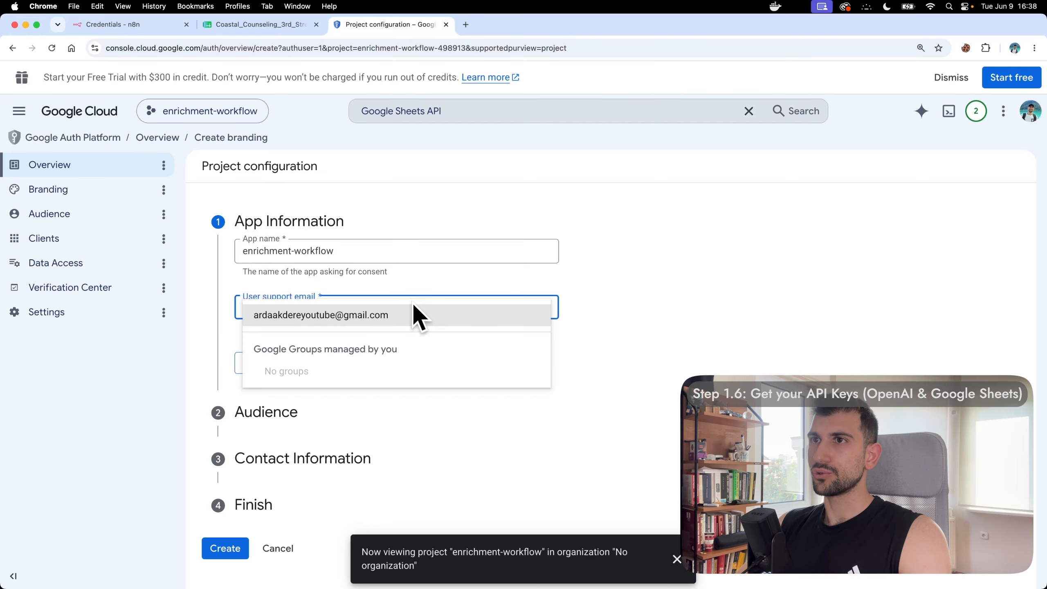
{"action": "left_click", "coordinate": [381, 317]}
{"action": "left_click", "coordinate": [253, 362]}
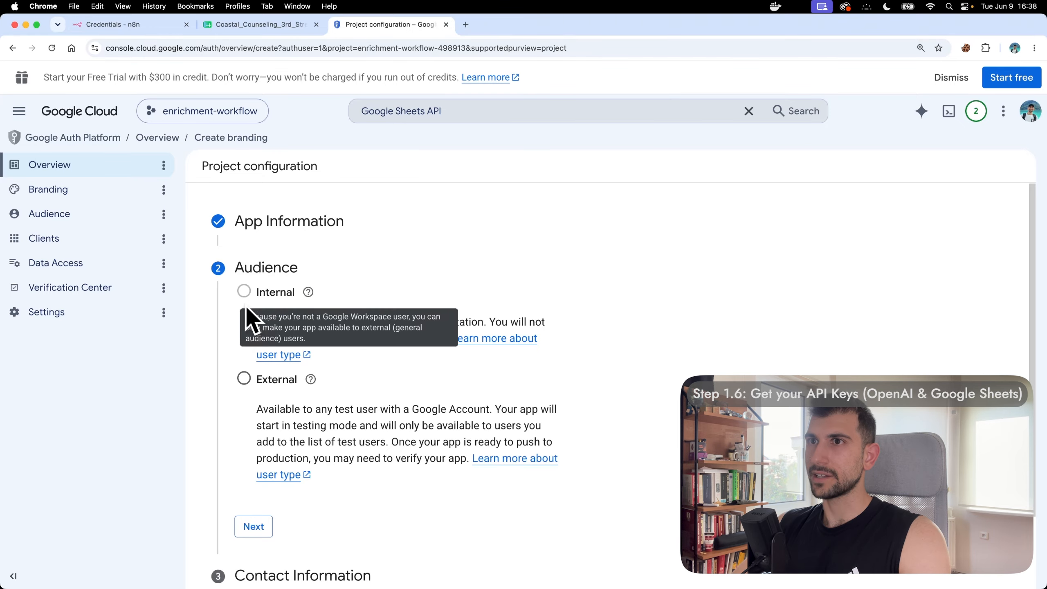
Step: Choose External audience, enter the contact email, accept the User Data Policy, and create
{"action": "left_click", "coordinate": [244, 379]}
{"action": "left_click", "coordinate": [257, 532]}
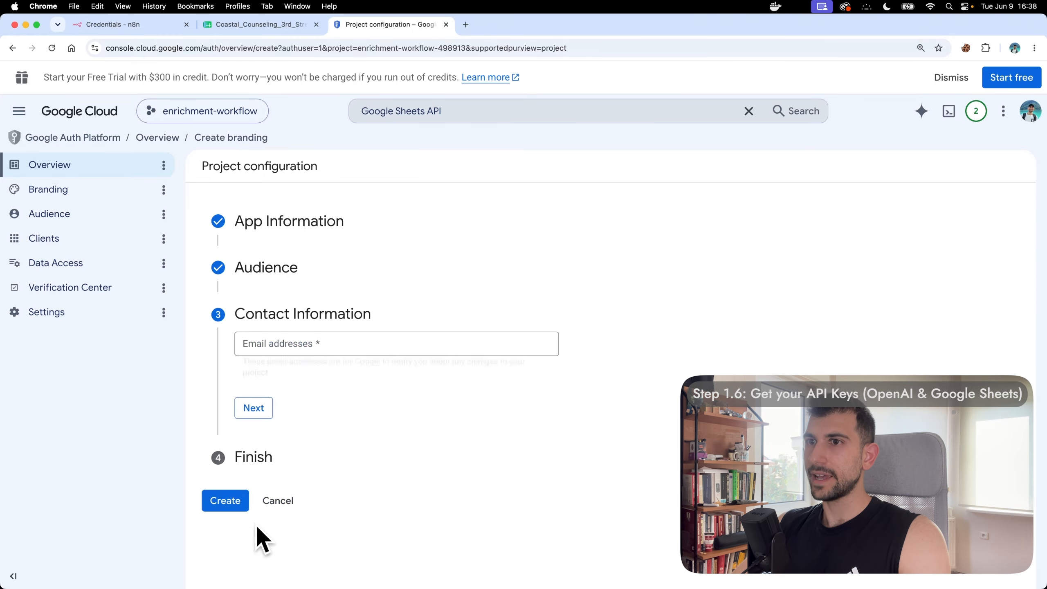
{"action": "left_click", "coordinate": [429, 342]}
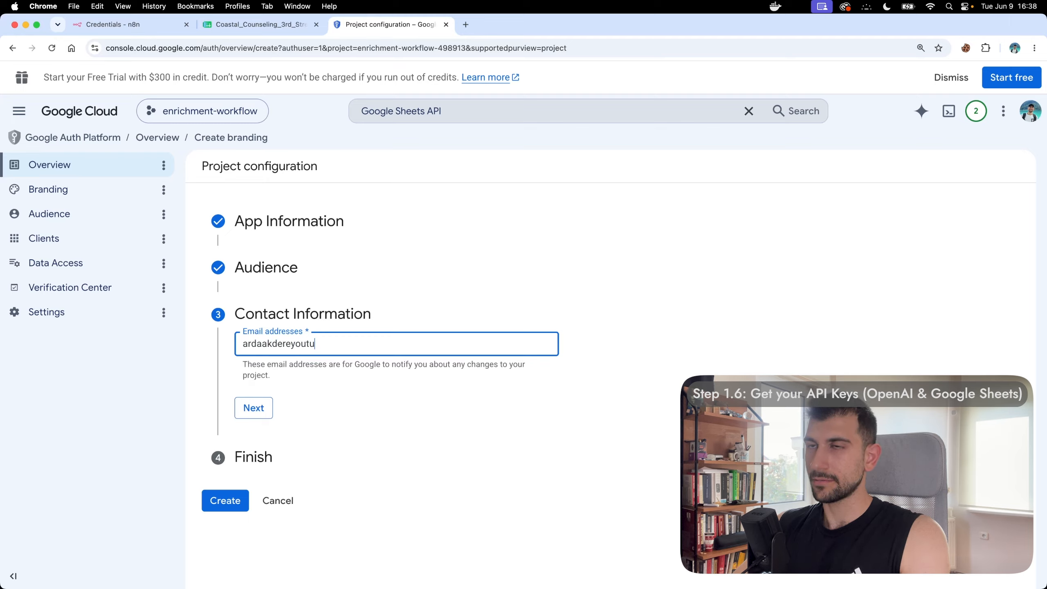
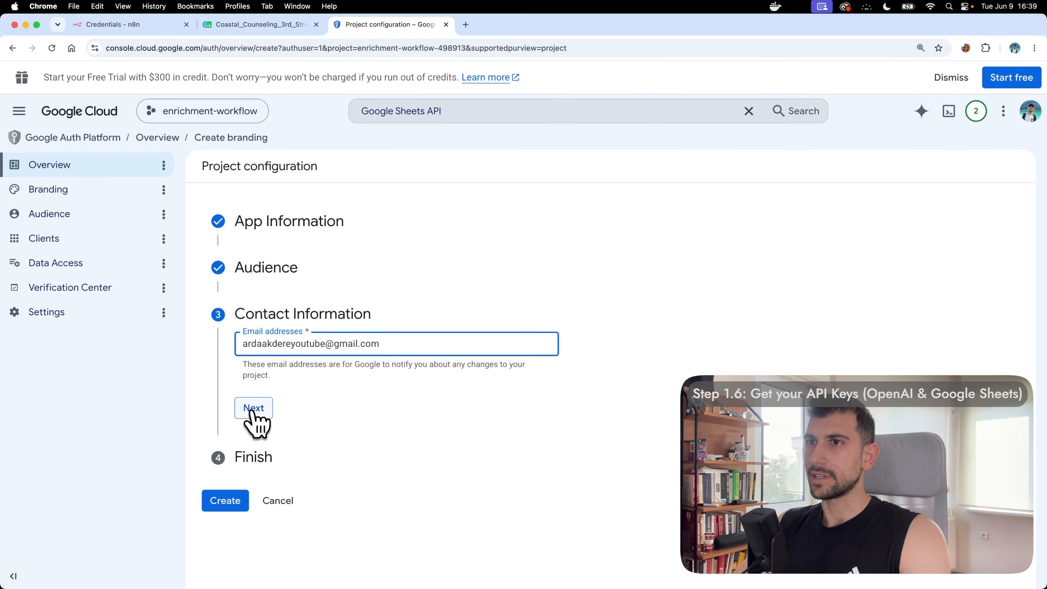
{"action": "left_click", "coordinate": [252, 407]}
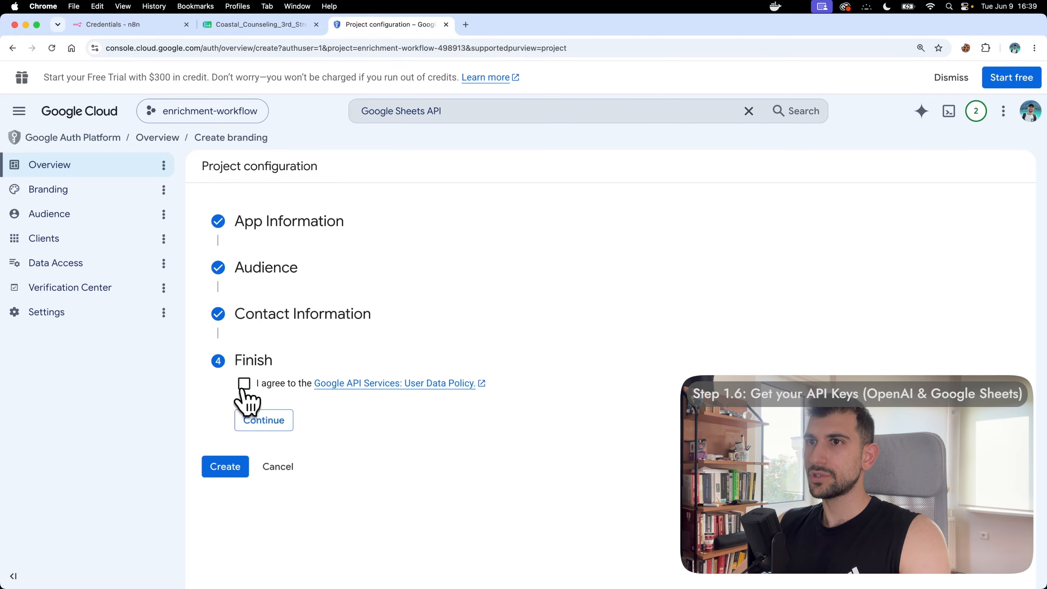
{"action": "left_click", "coordinate": [244, 384]}
{"action": "left_click", "coordinate": [259, 420]}
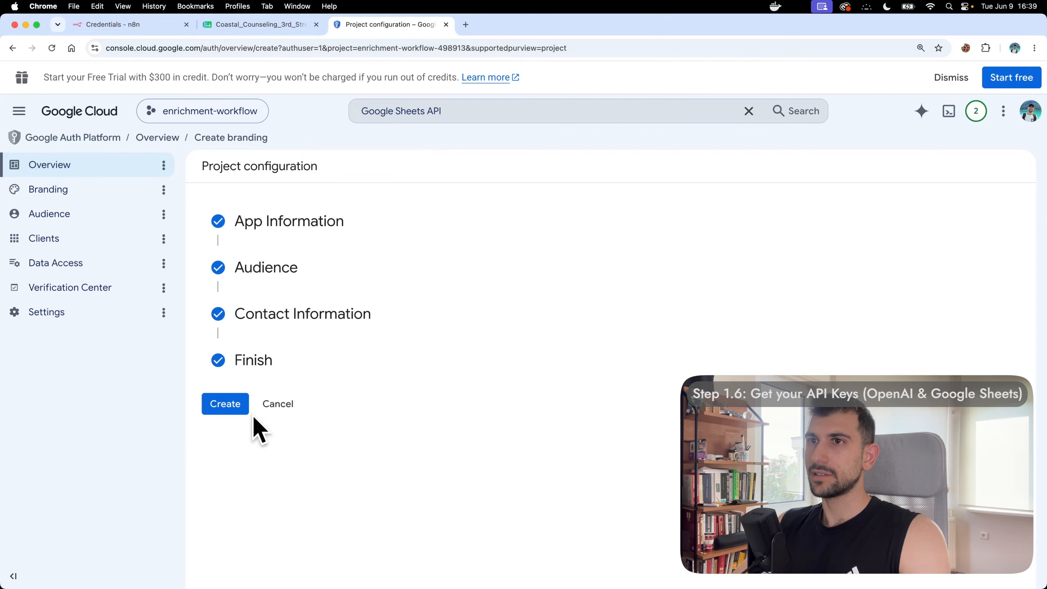
{"action": "left_click", "coordinate": [226, 402]}
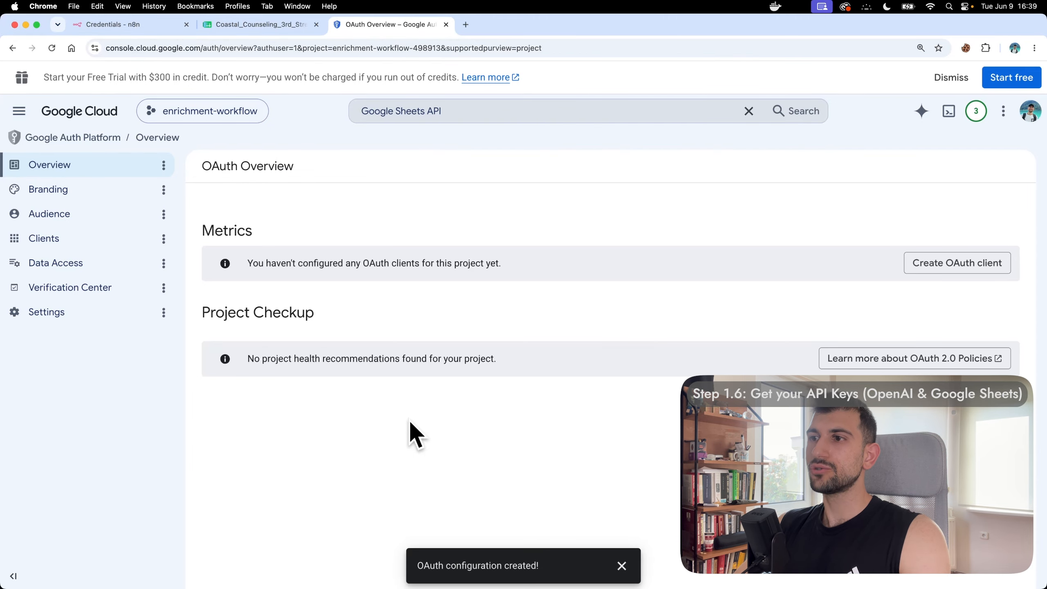
Step: Add the account's email address as the app's single test user on the Audience page
{"action": "left_click", "coordinate": [116, 214]}
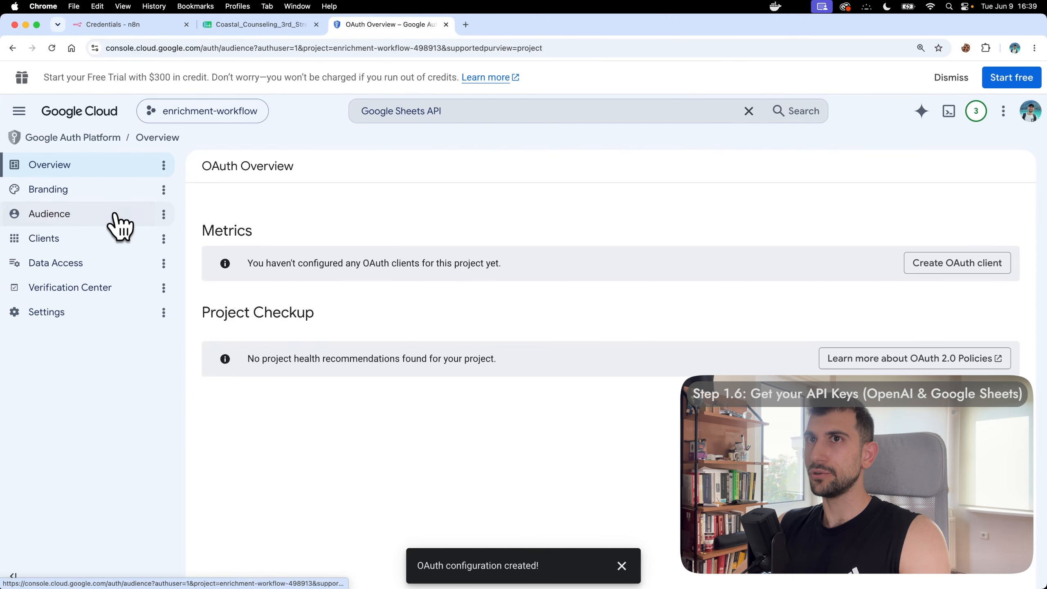
{"action": "scroll", "coordinate": [630, 264], "scroll_direction": "down", "scroll_amount": 5}
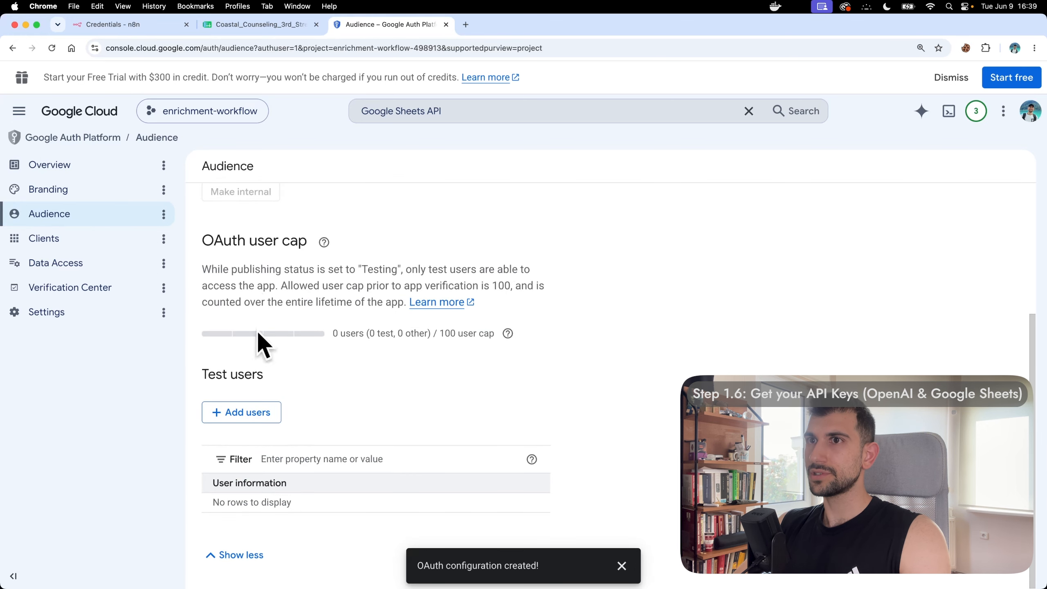
{"action": "left_click", "coordinate": [251, 412]}
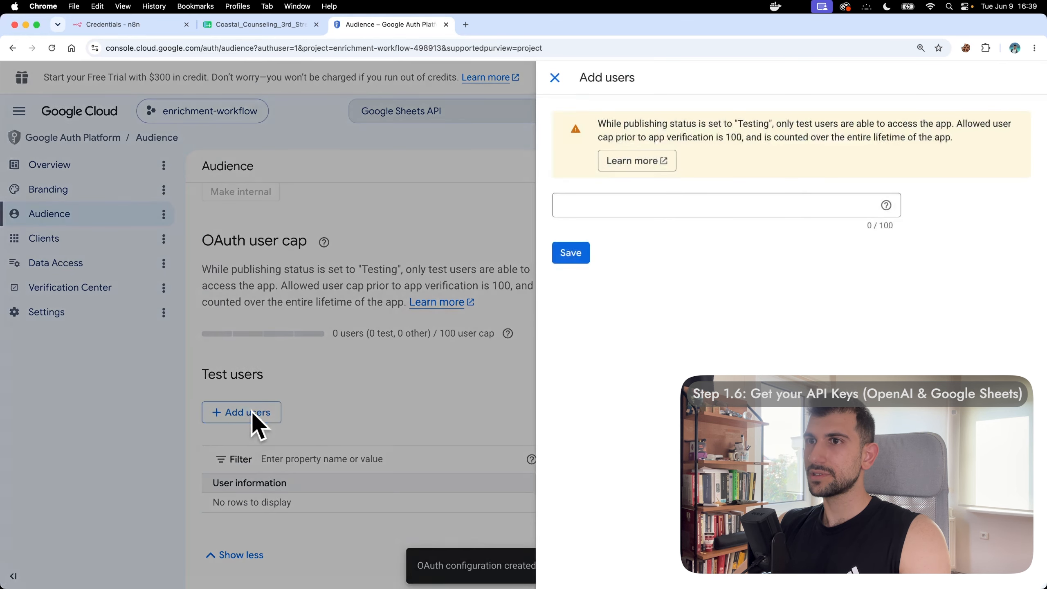
{"action": "left_click", "coordinate": [673, 202]}
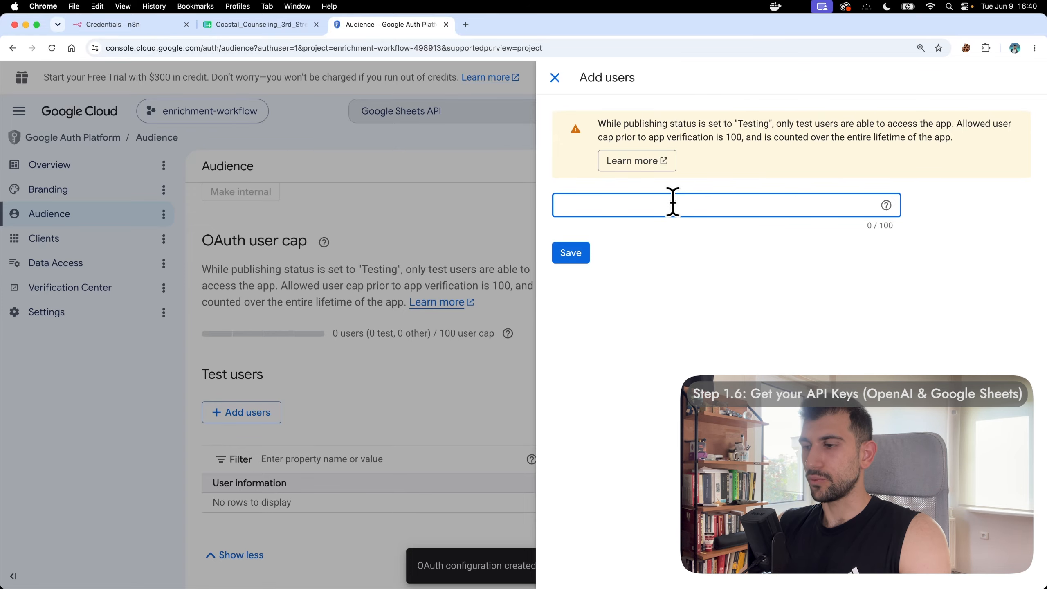
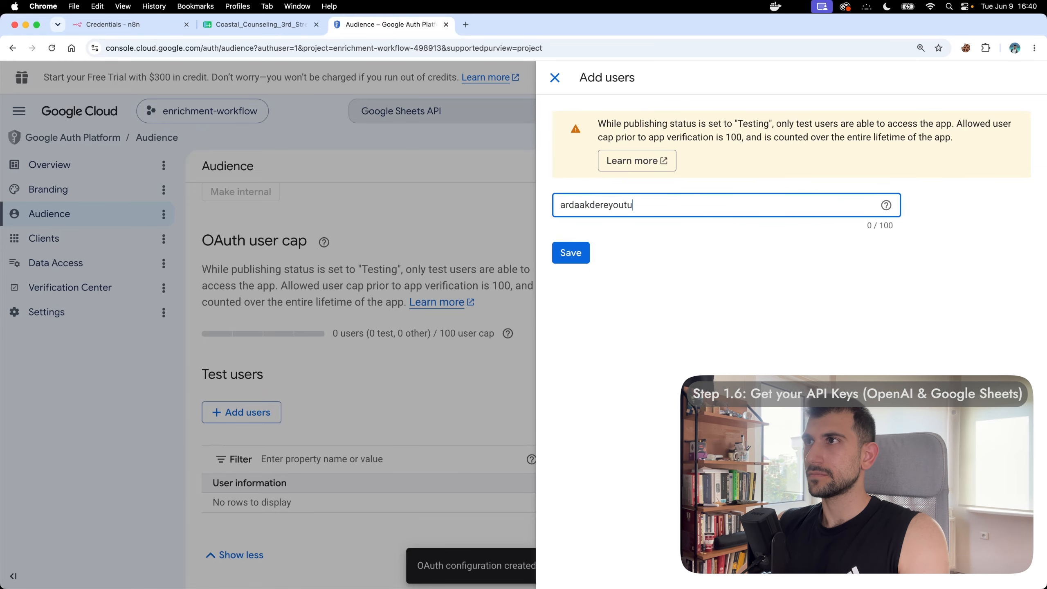
{"action": "key", "text": "Return"}
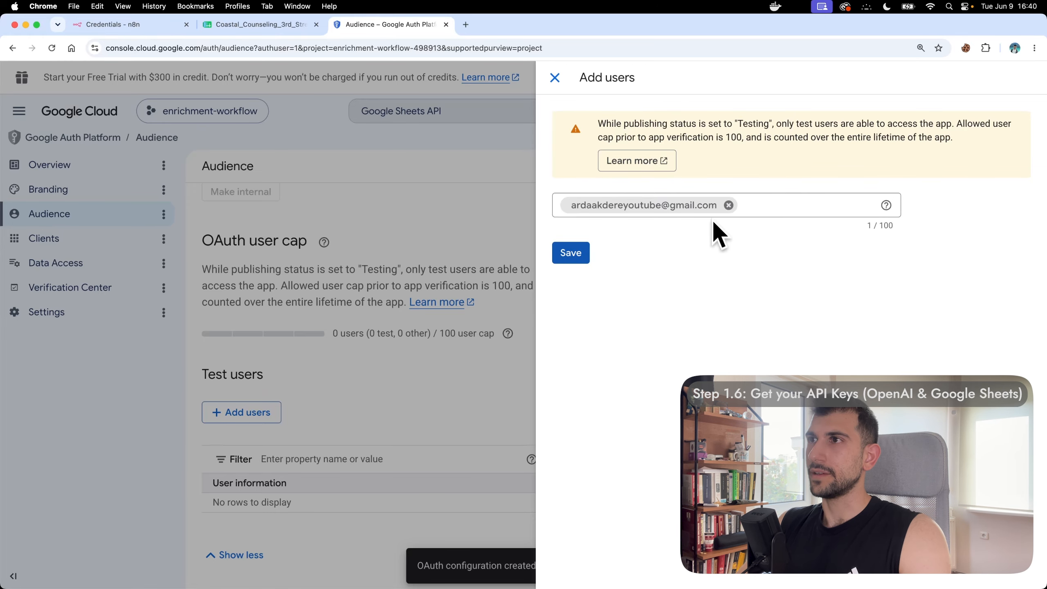
{"action": "left_click", "coordinate": [570, 253]}
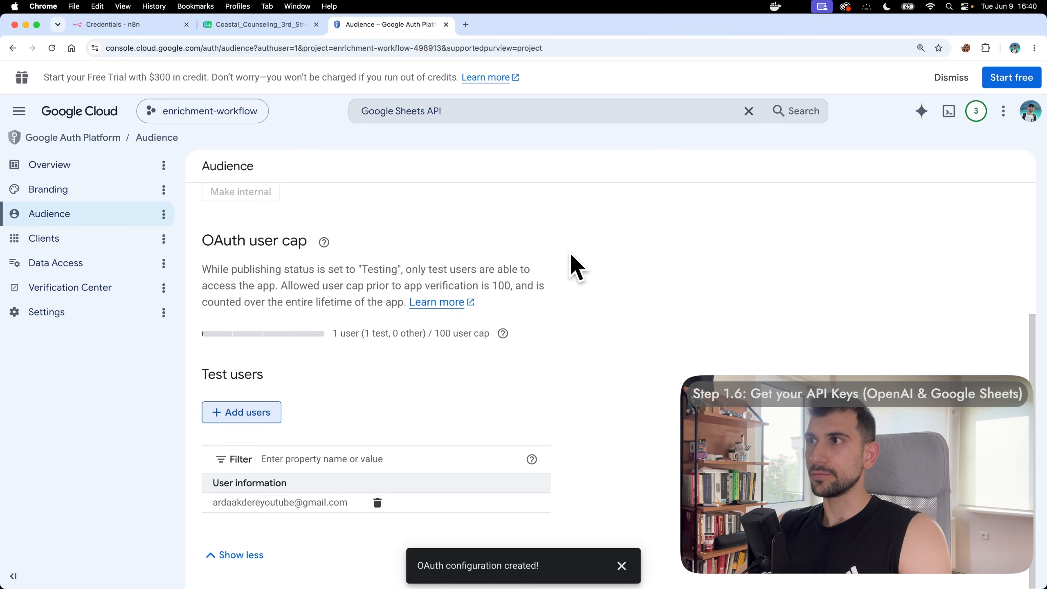
Step: Start a new OAuth client of type Web application
{"action": "left_click", "coordinate": [115, 237]}
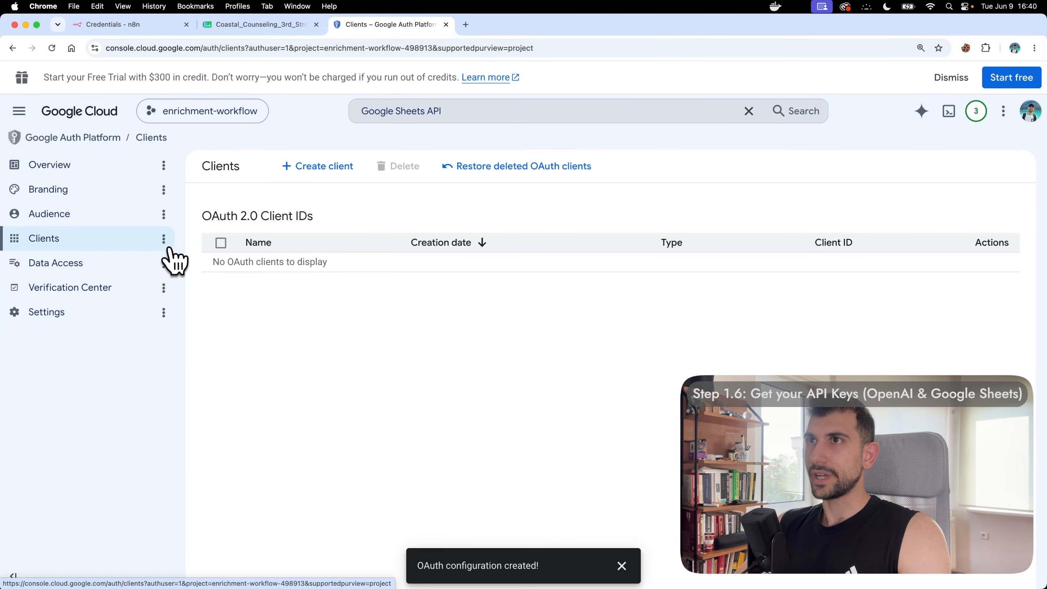
{"action": "left_click", "coordinate": [321, 167]}
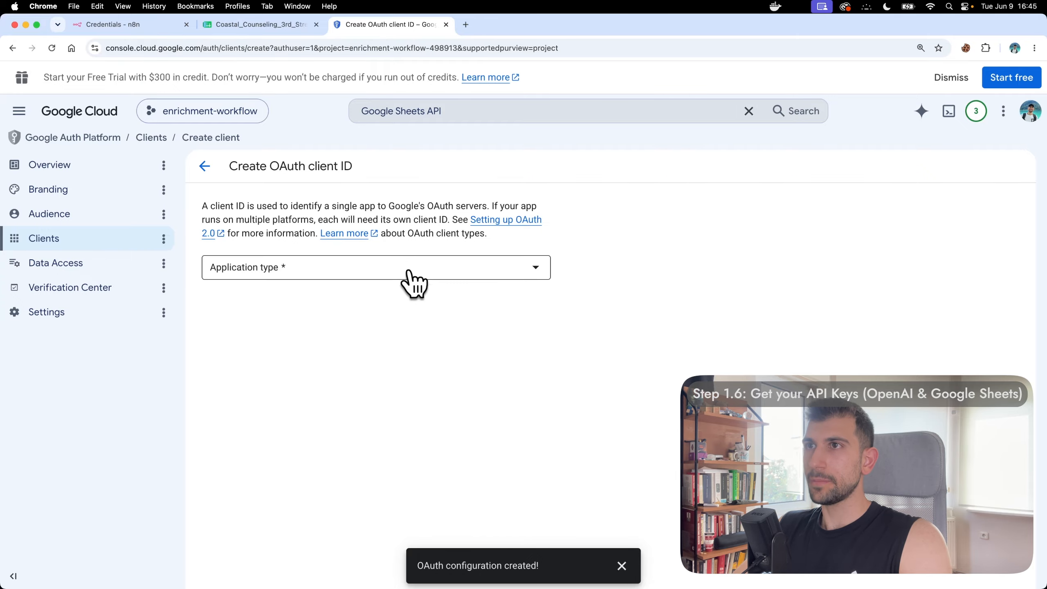
{"action": "left_click", "coordinate": [408, 269]}
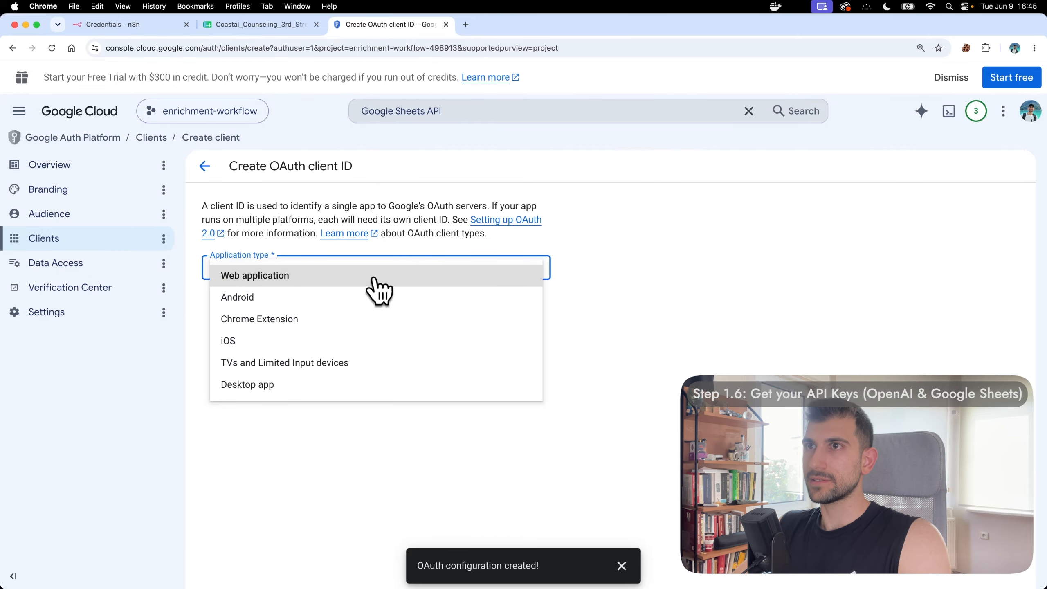
{"action": "left_click", "coordinate": [336, 275]}
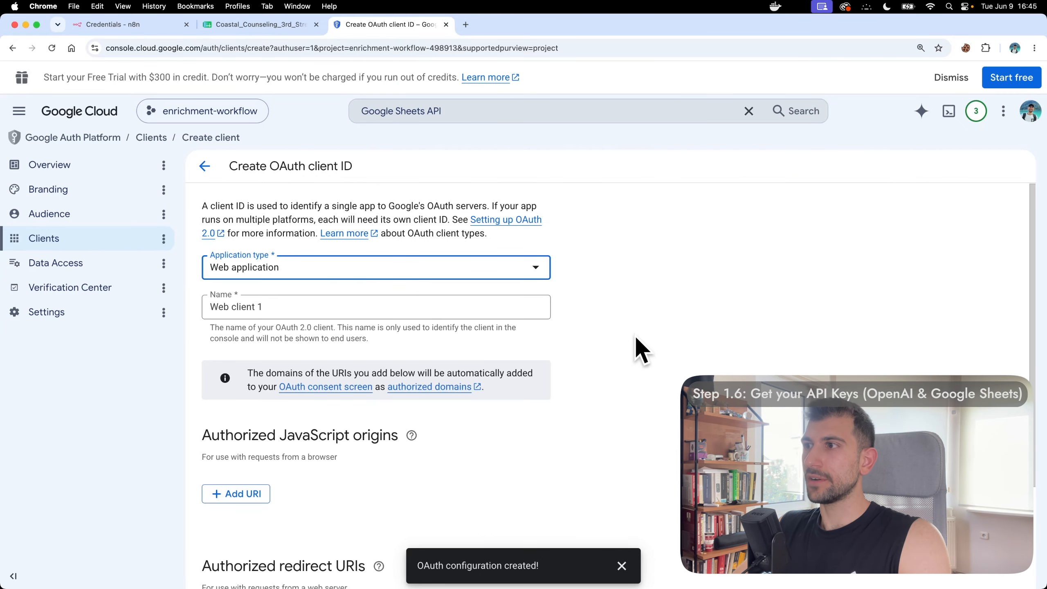
{"action": "scroll", "coordinate": [636, 338], "scroll_direction": "down", "scroll_amount": 4}
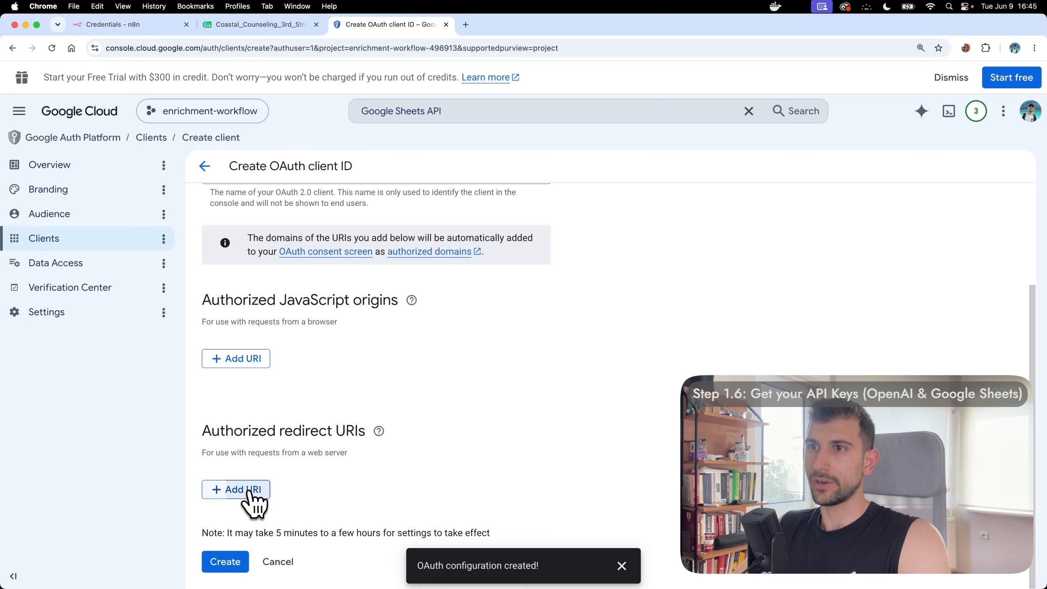
Step: Add n8n's localhost:5678 callback URL as the authorized redirect URI and create the client
{"action": "left_click", "coordinate": [230, 491]}
{"action": "scroll", "coordinate": [598, 314], "scroll_direction": "down", "scroll_amount": 2}
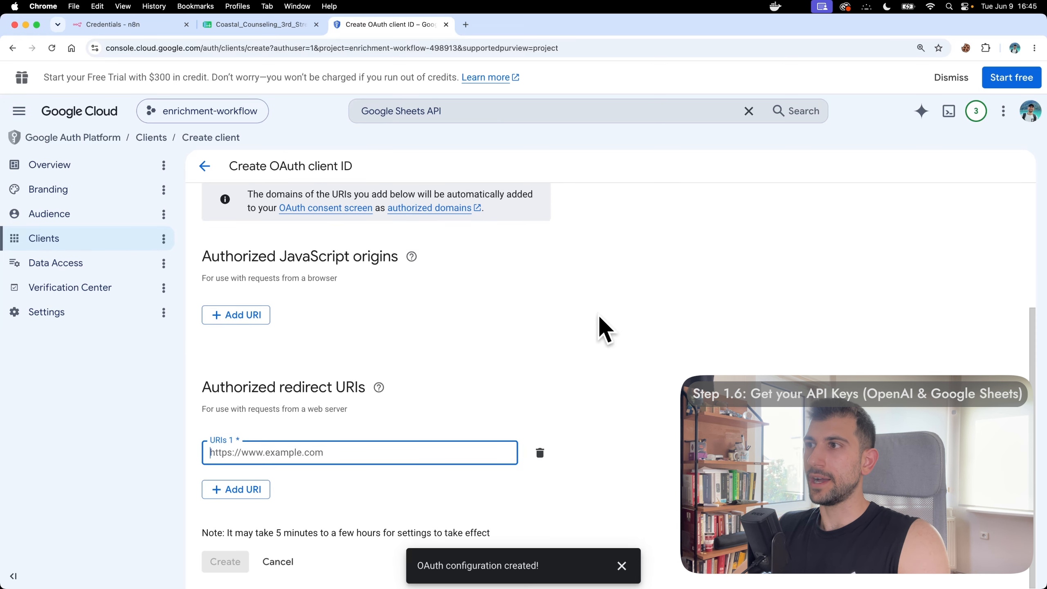
{"action": "left_click", "coordinate": [112, 25]}
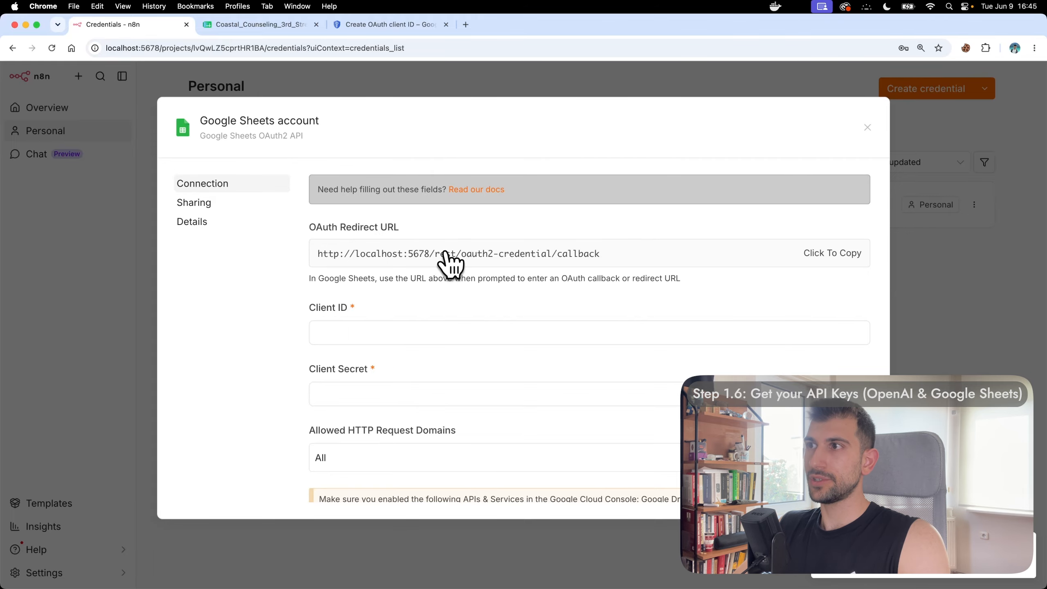
{"action": "left_click", "coordinate": [396, 25]}
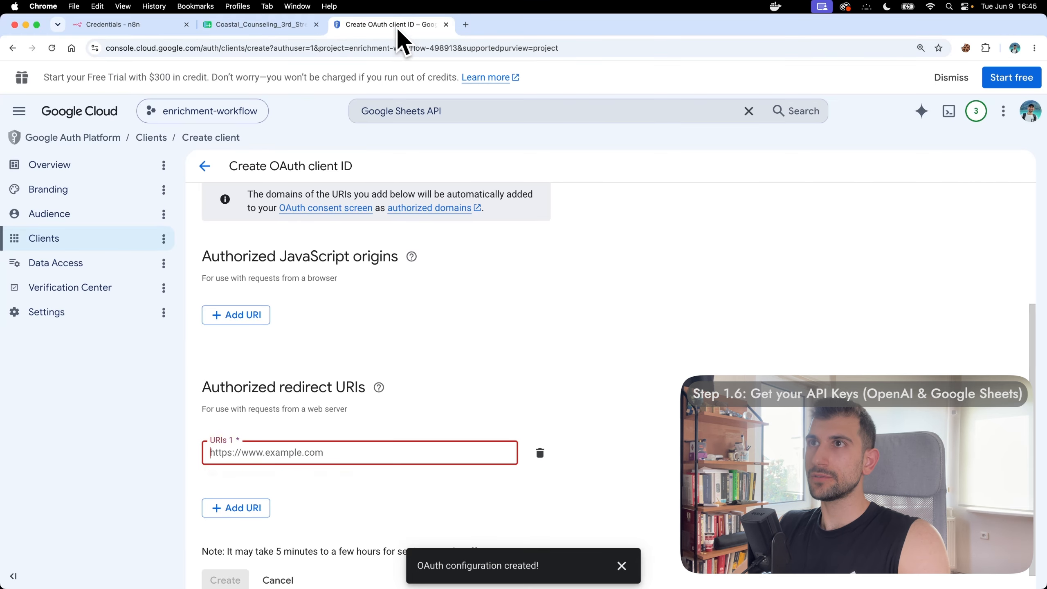
{"action": "left_click", "coordinate": [364, 448]}
{"action": "type", "text": "http://localhost:5678/rest/oauth2-credential/callback"}
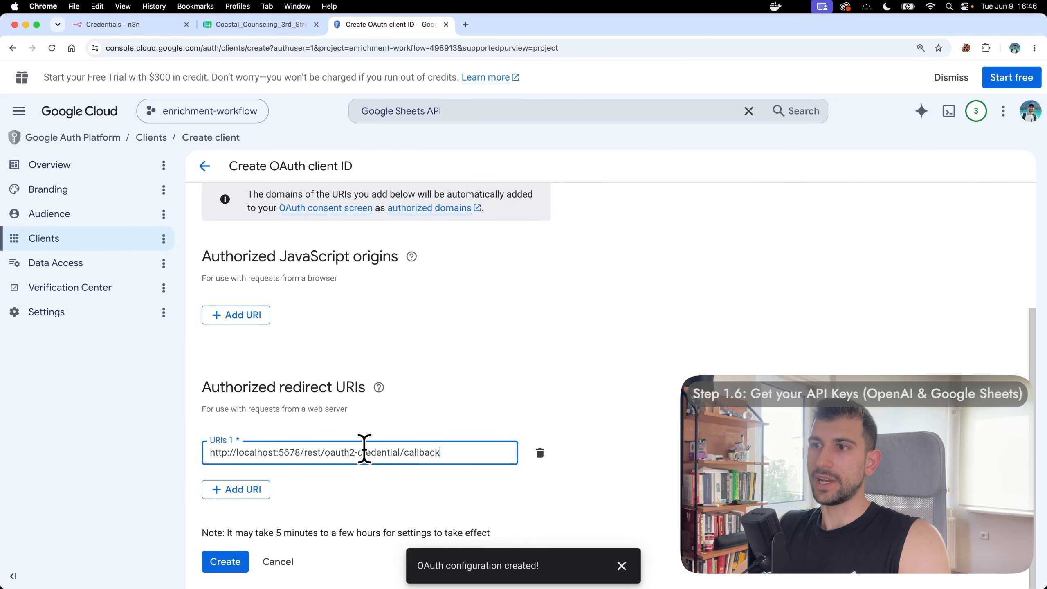
{"action": "left_click", "coordinate": [230, 560]}
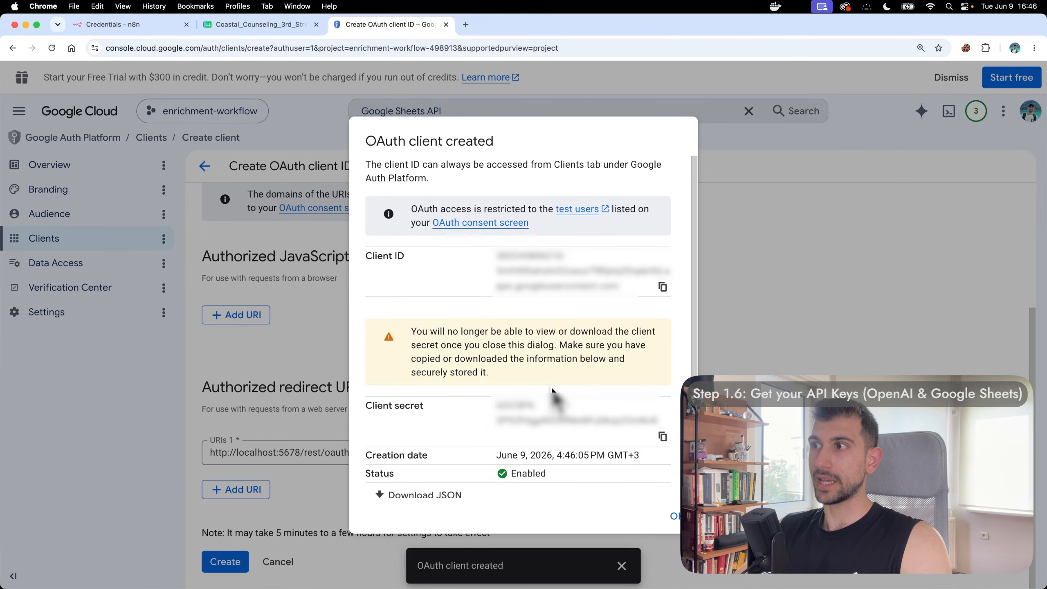
Step: Copy the new client's Client ID and focus n8n's Client ID field
{"action": "left_click", "coordinate": [663, 287]}
{"action": "left_click", "coordinate": [152, 24]}
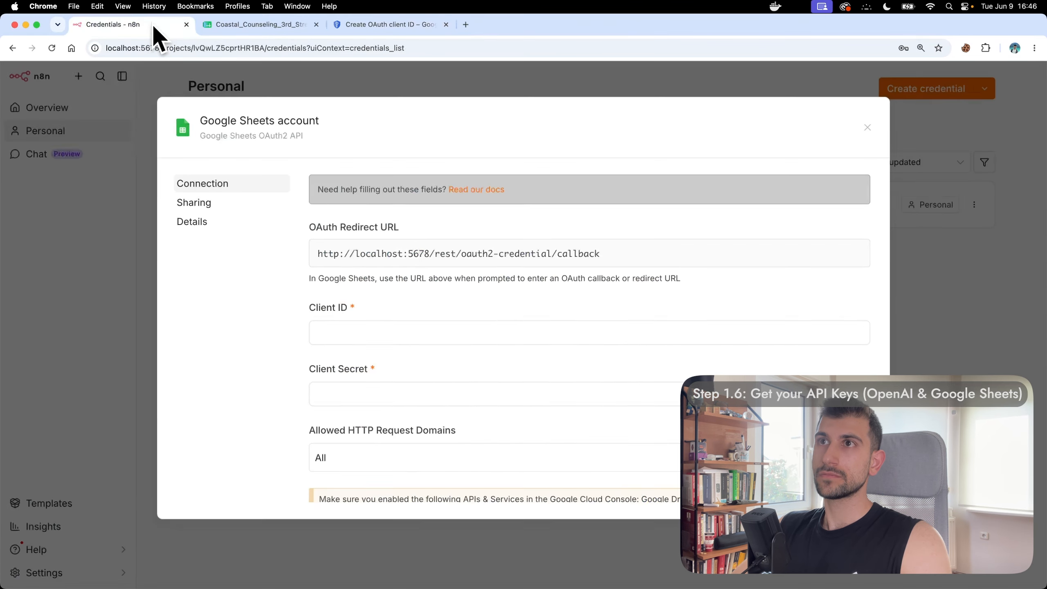
{"action": "left_click", "coordinate": [371, 332]}
Step: Paste the Client ID and Client Secret into the n8n Google Sheets credential
{"action": "key", "text": "super+v"}
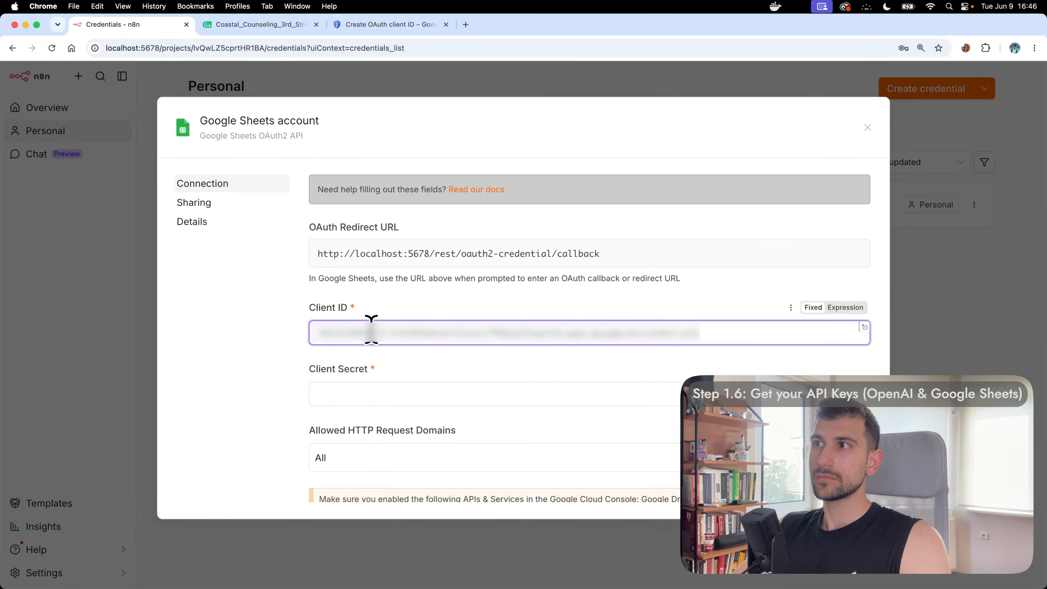
{"action": "left_click", "coordinate": [391, 25]}
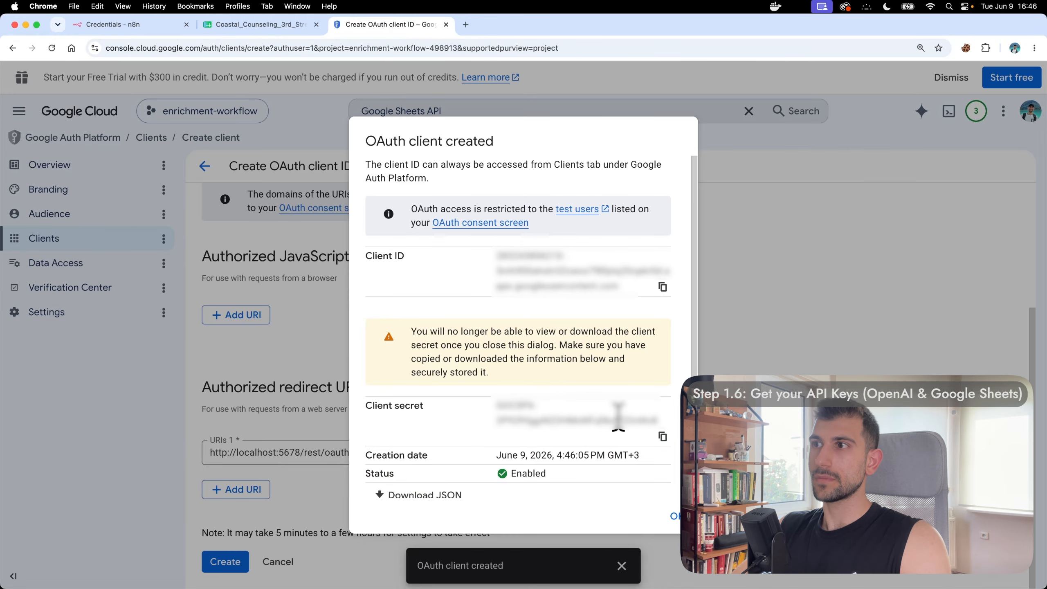
{"action": "left_click", "coordinate": [662, 437]}
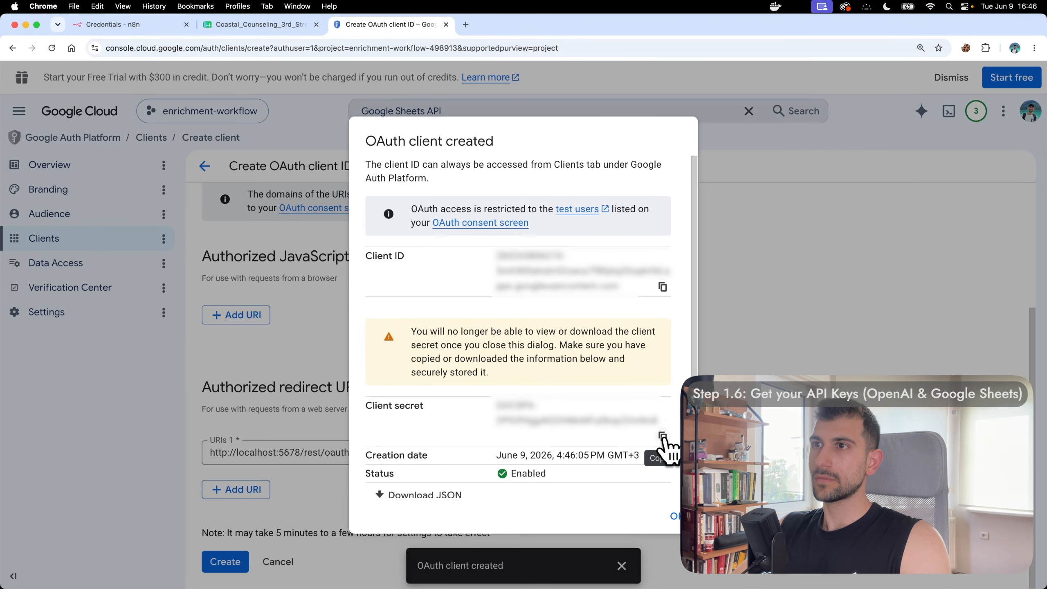
{"action": "left_click", "coordinate": [143, 21]}
{"action": "left_click", "coordinate": [402, 393]}
{"action": "key", "text": "super+v"}
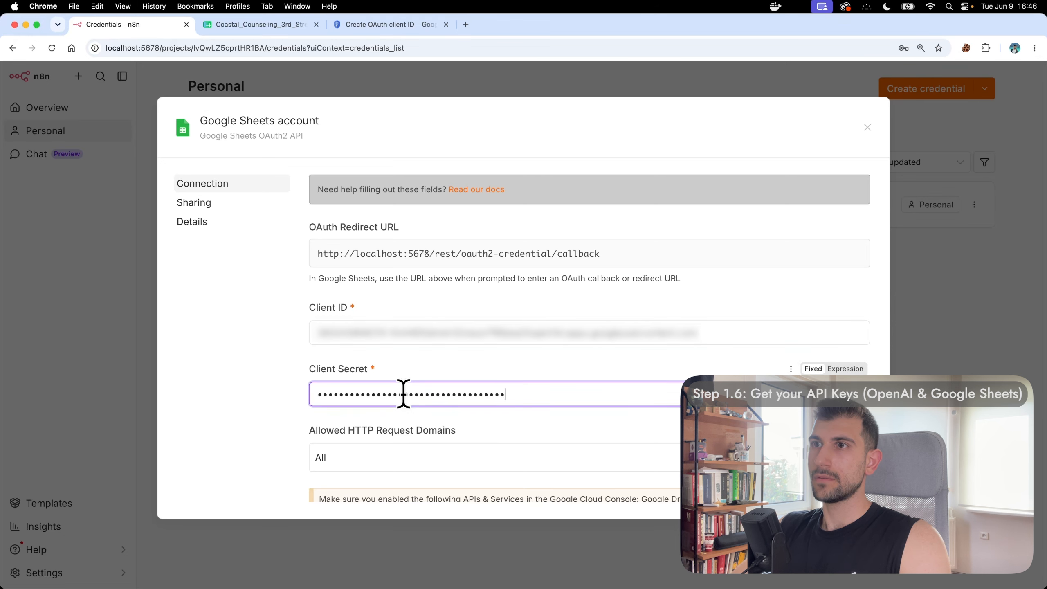
{"action": "left_click", "coordinate": [461, 366]}
Step: Sign in with Google, grant all requested permissions, and close the connected credential
{"action": "scroll", "coordinate": [460, 363], "scroll_direction": "down", "scroll_amount": 3}
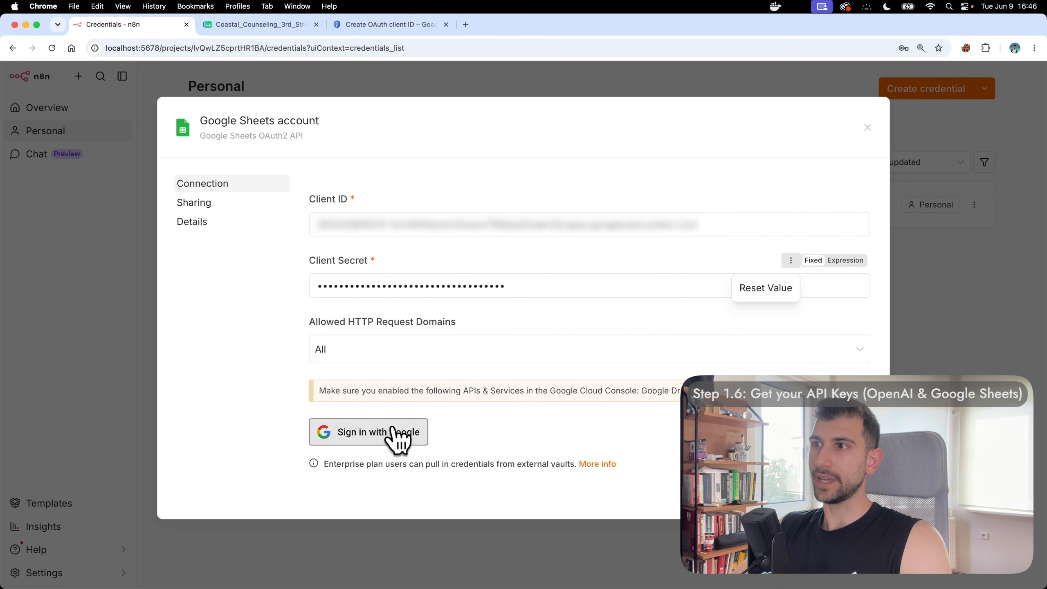
{"action": "left_click", "coordinate": [351, 431]}
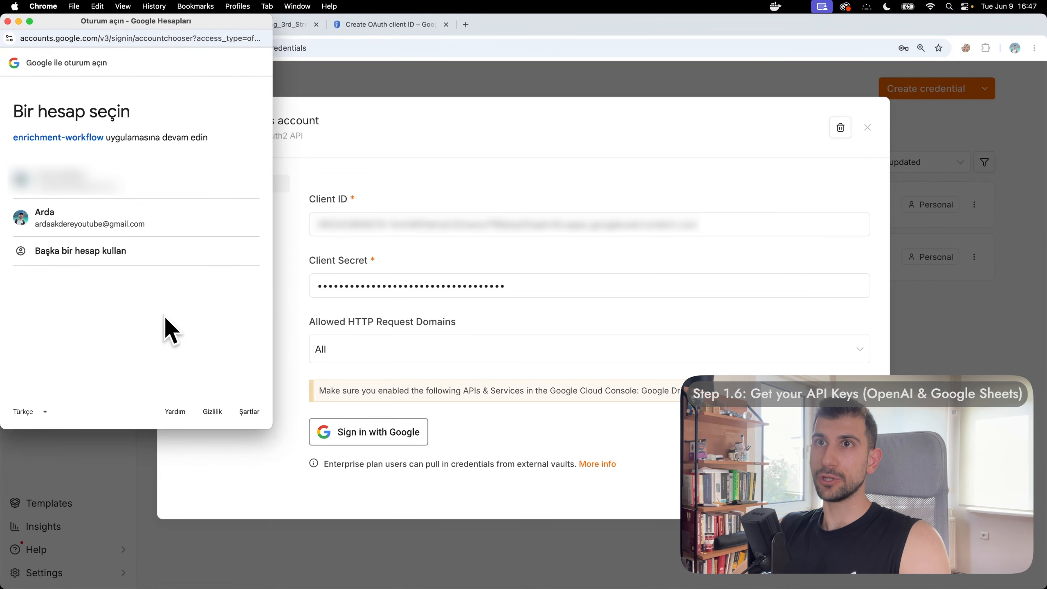
{"action": "left_click", "coordinate": [120, 228]}
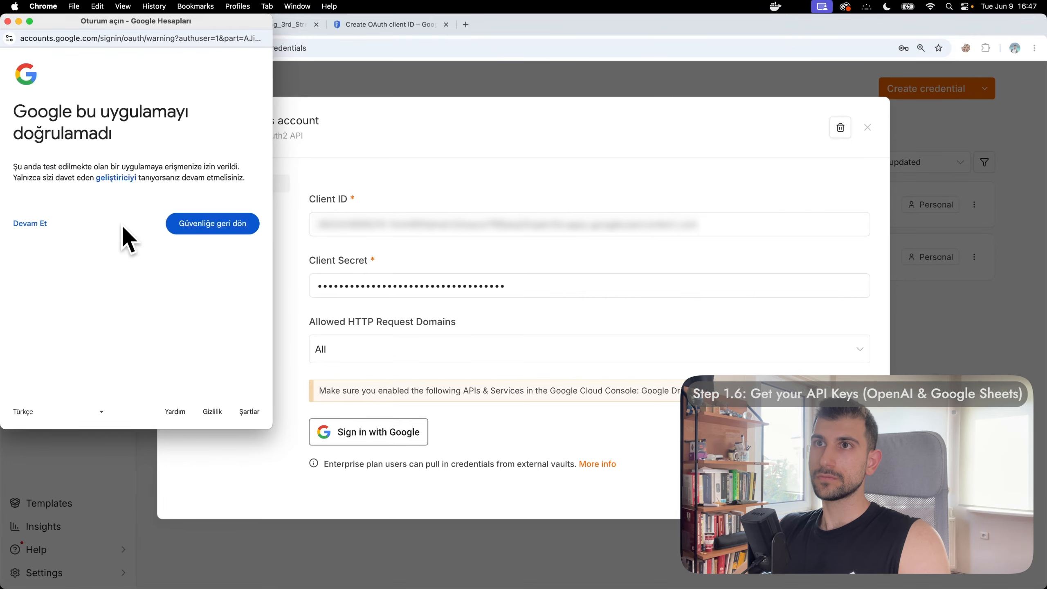
{"action": "left_click", "coordinate": [34, 225]}
{"action": "left_click", "coordinate": [48, 238]}
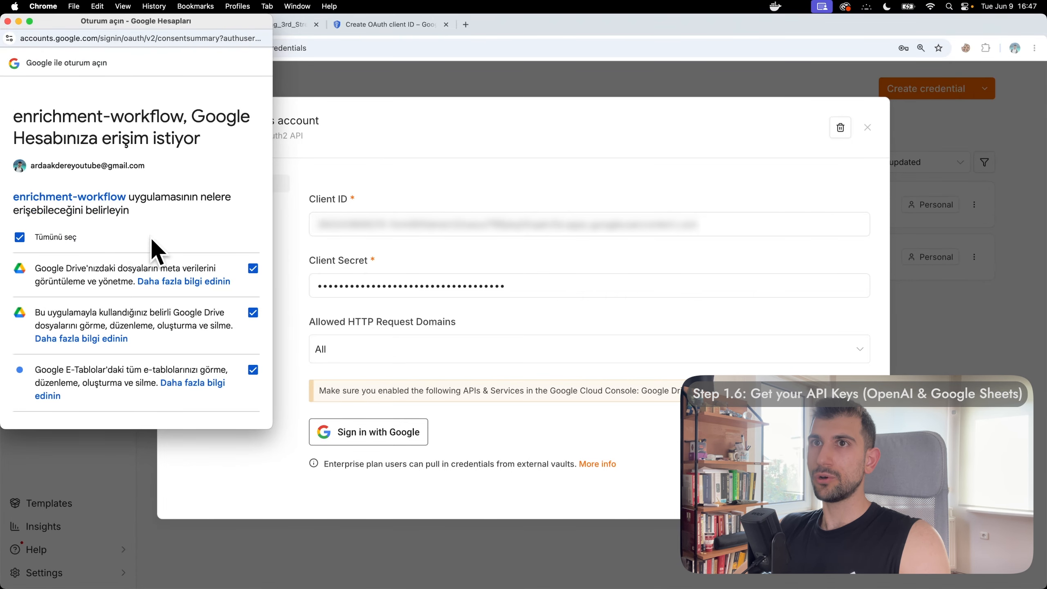
{"action": "scroll", "coordinate": [155, 244], "scroll_direction": "down", "scroll_amount": 4}
{"action": "scroll", "coordinate": [153, 244], "scroll_direction": "down", "scroll_amount": 5}
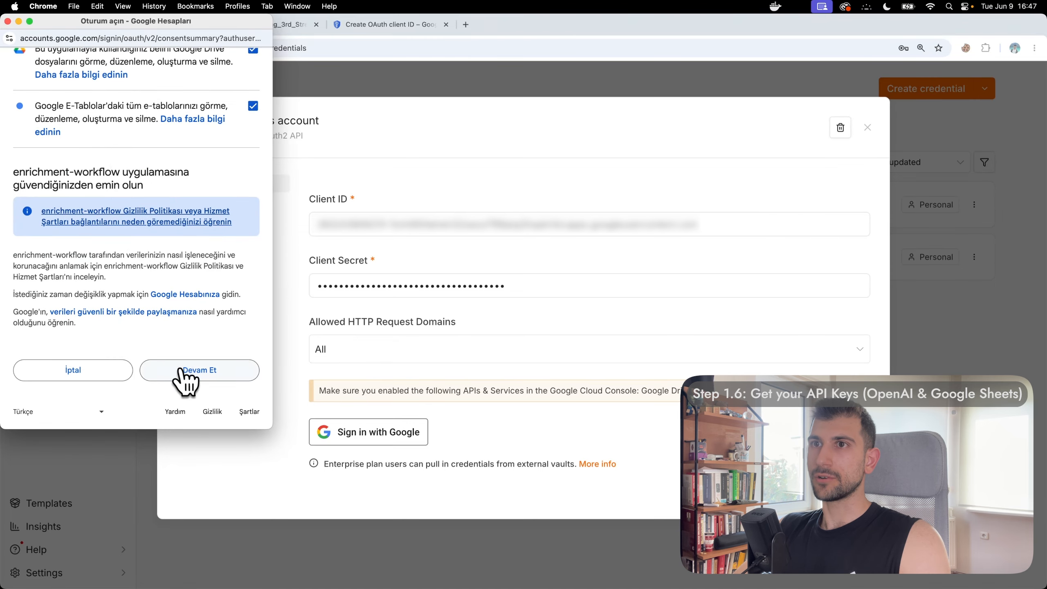
{"action": "left_click", "coordinate": [182, 368]}
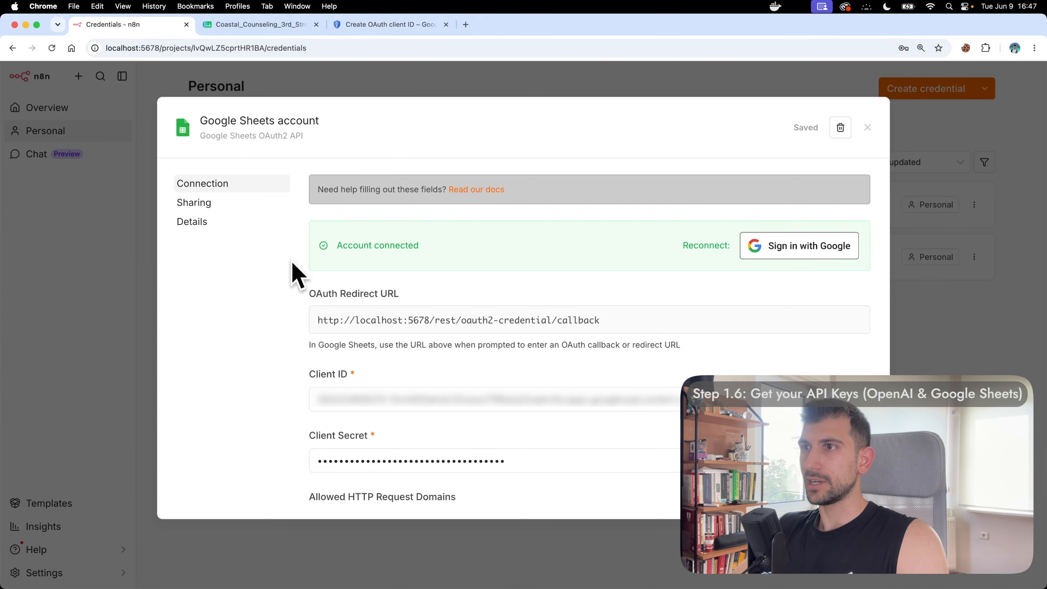
{"action": "left_click", "coordinate": [867, 128]}
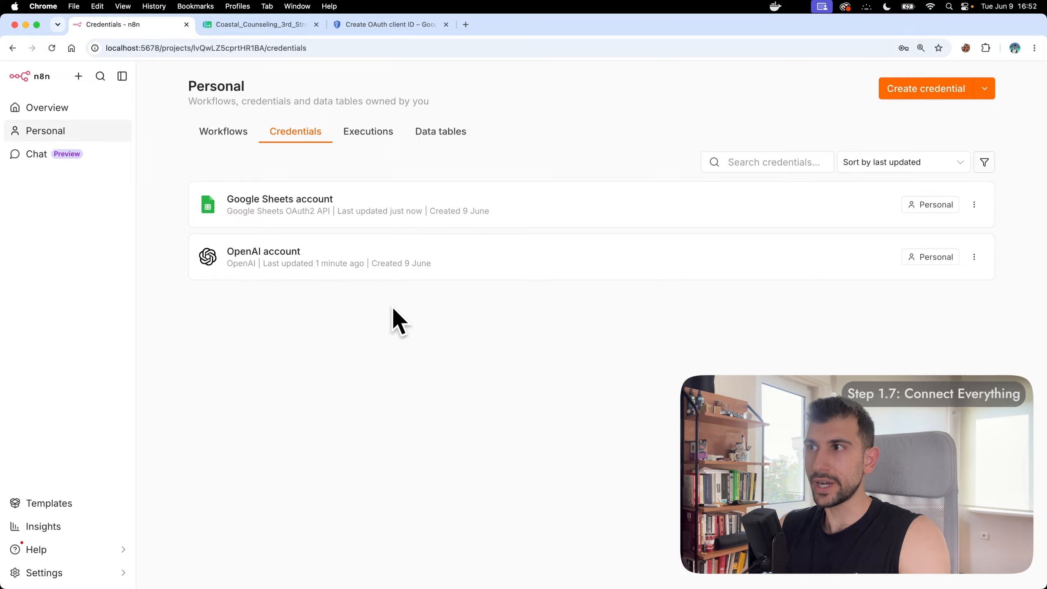
Step: Open the Part 1: Lead Dispatcher workflow and its Global Settings node
{"action": "left_click", "coordinate": [276, 28]}
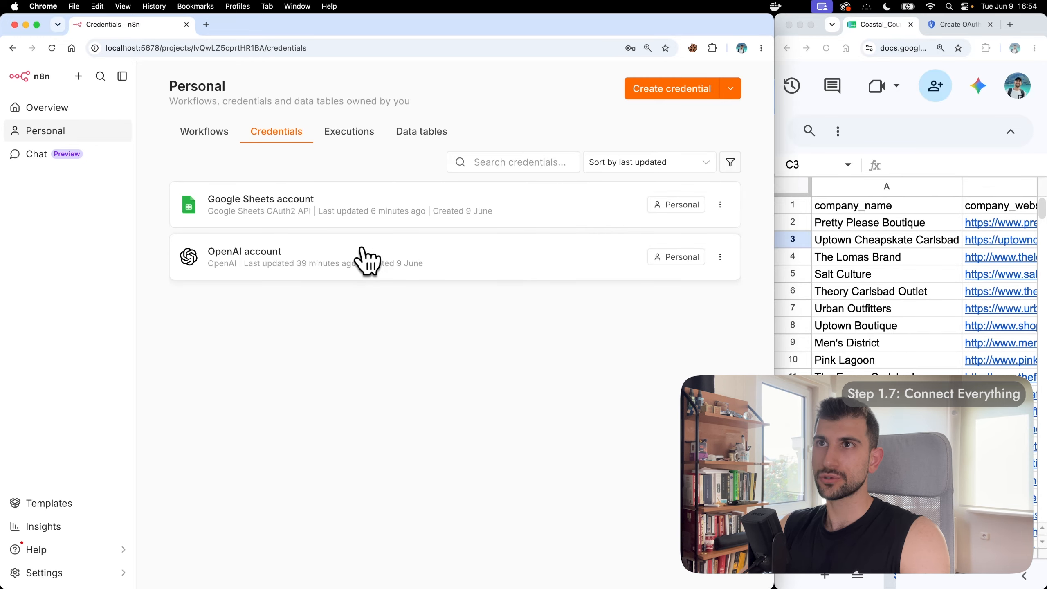
{"action": "left_click", "coordinate": [203, 132]}
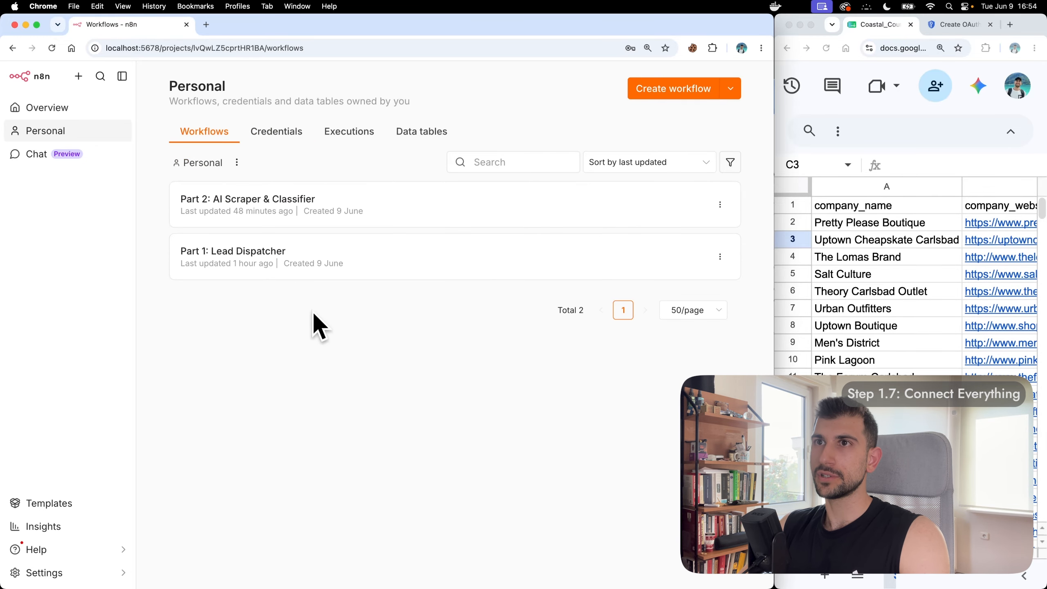
{"action": "left_click", "coordinate": [334, 253]}
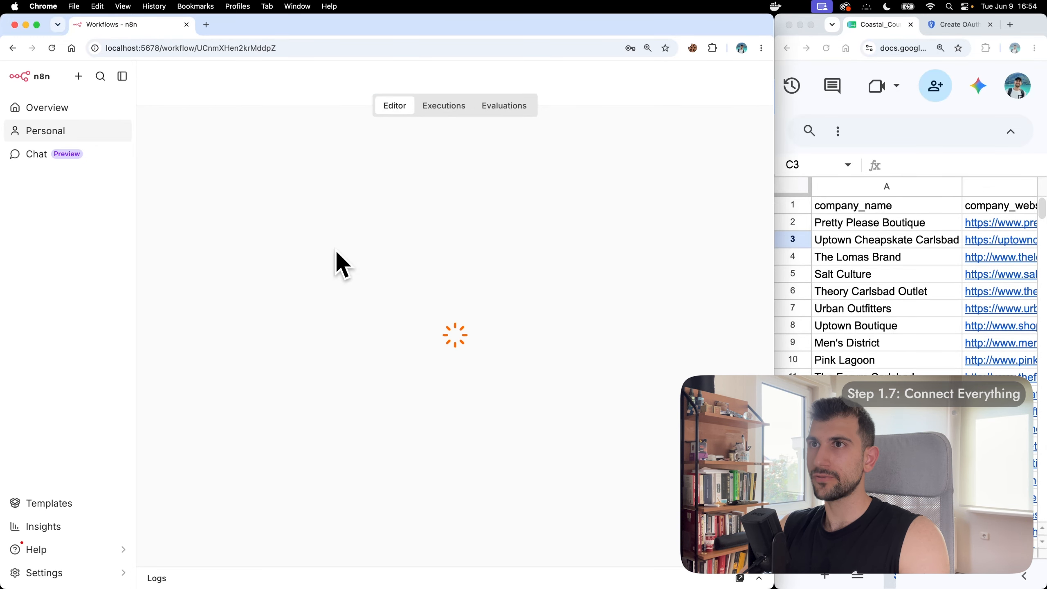
{"action": "scroll", "coordinate": [222, 390], "scroll_direction": "up", "scroll_amount": 5}
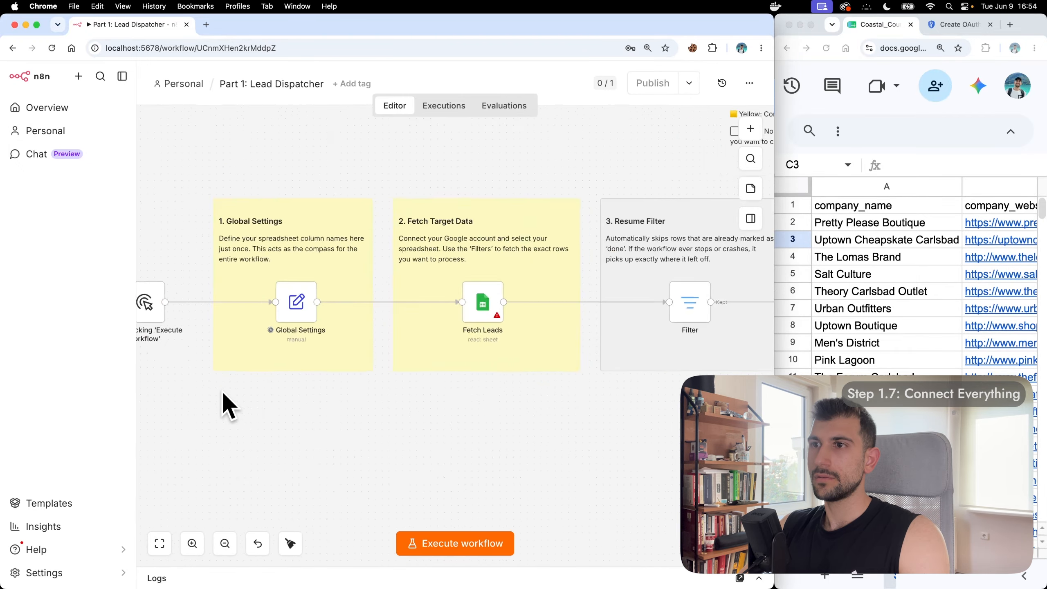
{"action": "scroll", "coordinate": [222, 390], "scroll_direction": "up", "scroll_amount": 1}
{"action": "scroll", "coordinate": [468, 226], "scroll_direction": "right", "scroll_amount": 3}
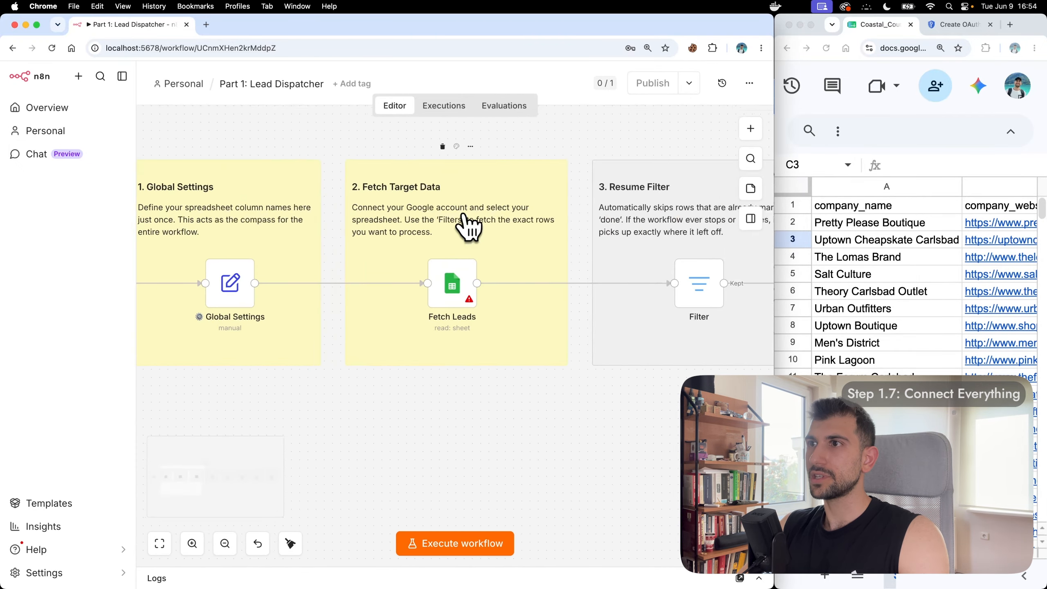
{"action": "scroll", "coordinate": [468, 226], "scroll_direction": "right", "scroll_amount": 15}
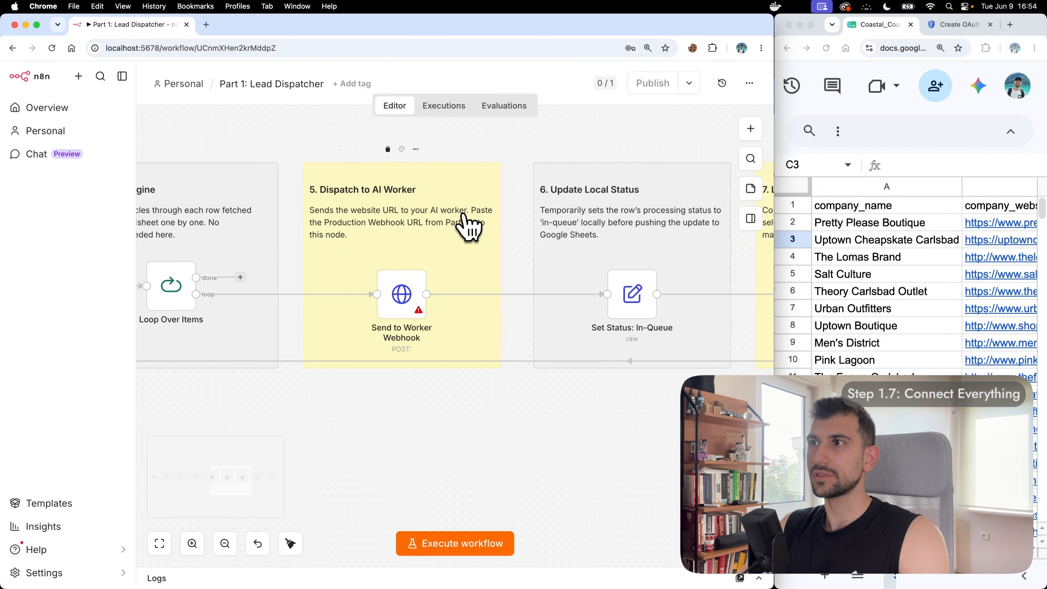
{"action": "scroll", "coordinate": [468, 226], "scroll_direction": "right", "scroll_amount": 4}
{"action": "scroll", "coordinate": [468, 226], "scroll_direction": "left", "scroll_amount": 12}
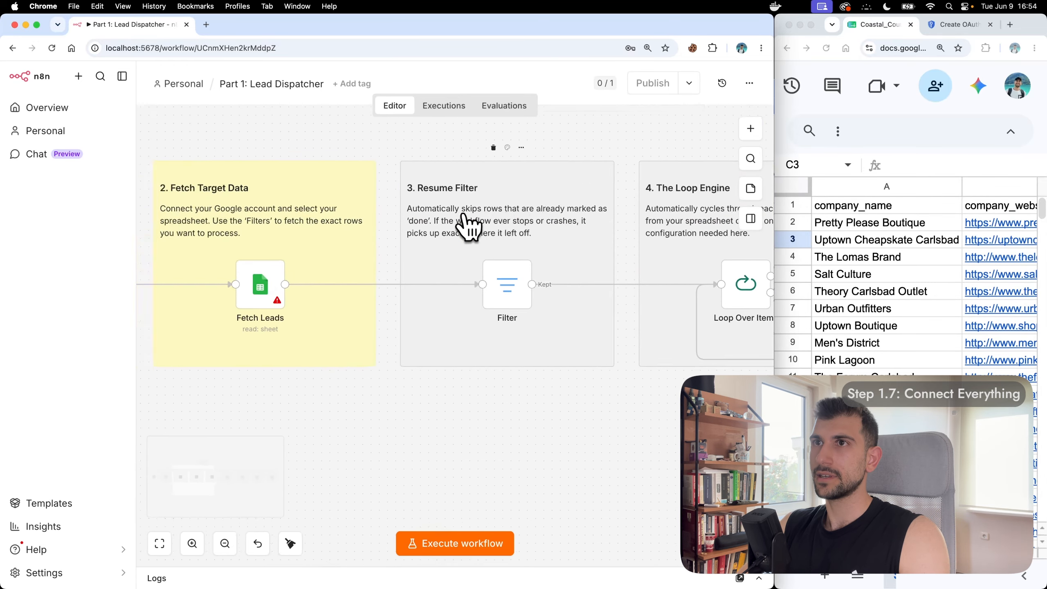
{"action": "scroll", "coordinate": [467, 226], "scroll_direction": "left", "scroll_amount": 6}
{"action": "scroll", "coordinate": [325, 227], "scroll_direction": "up", "scroll_amount": 3}
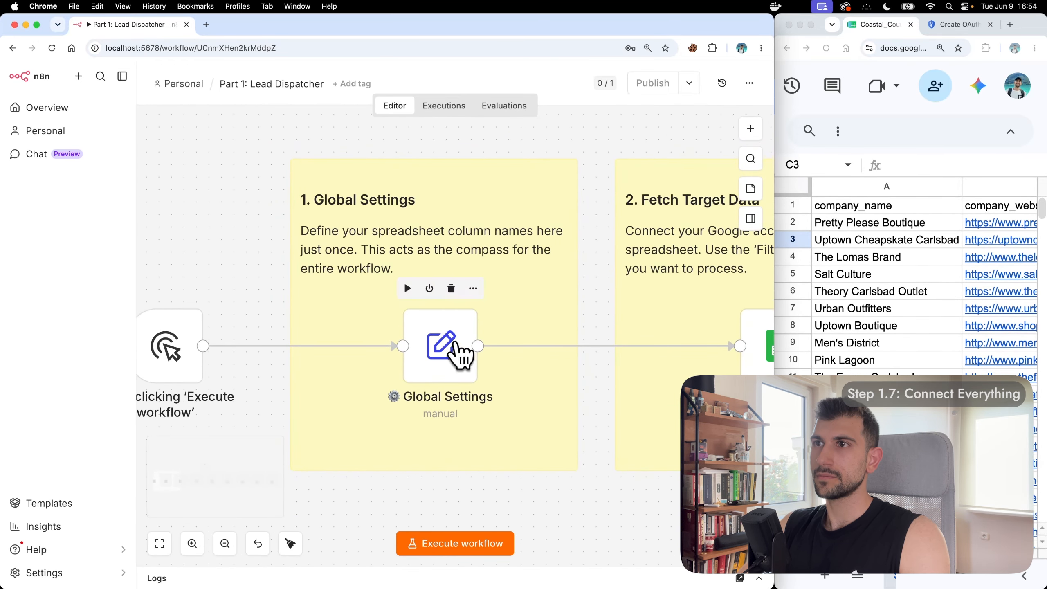
{"action": "double_click", "coordinate": [456, 346]}
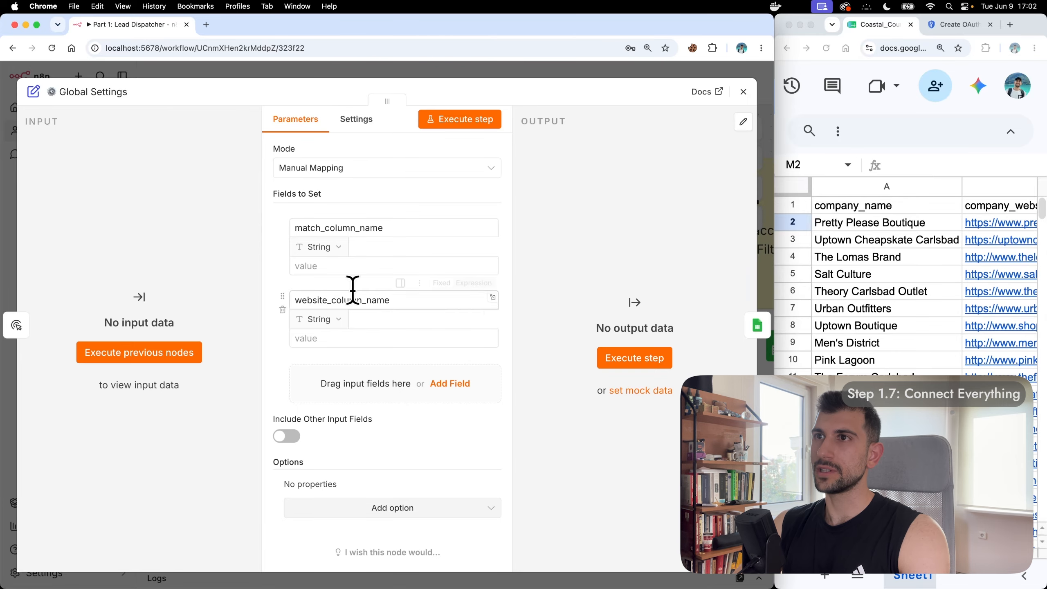
Step: Widen the leads spreadsheet beside n8n to show its company_name and company_website headers
{"action": "left_click", "coordinate": [357, 264]}
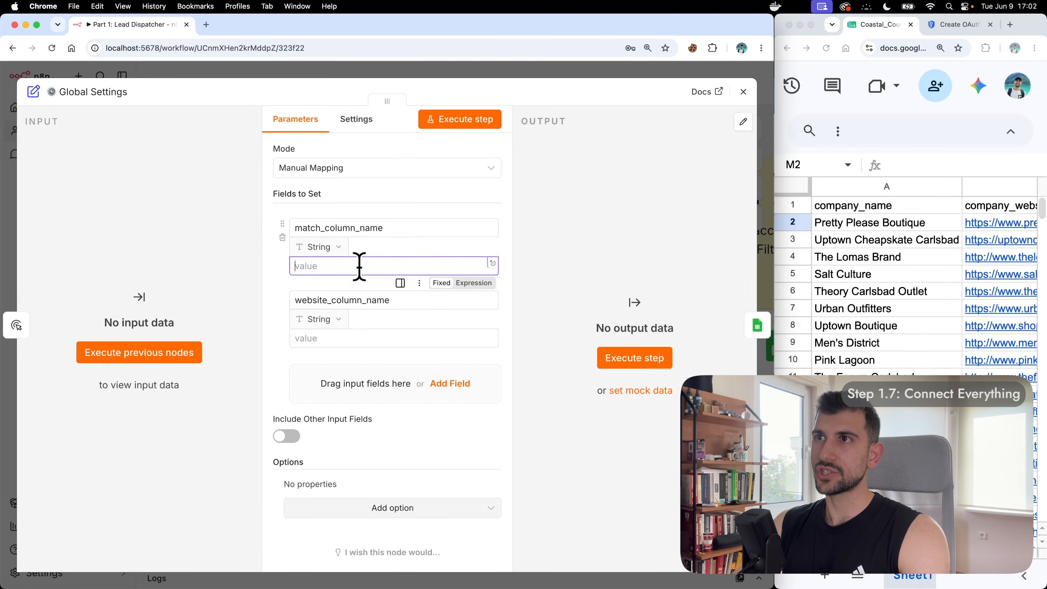
{"action": "left_click", "coordinate": [362, 338]}
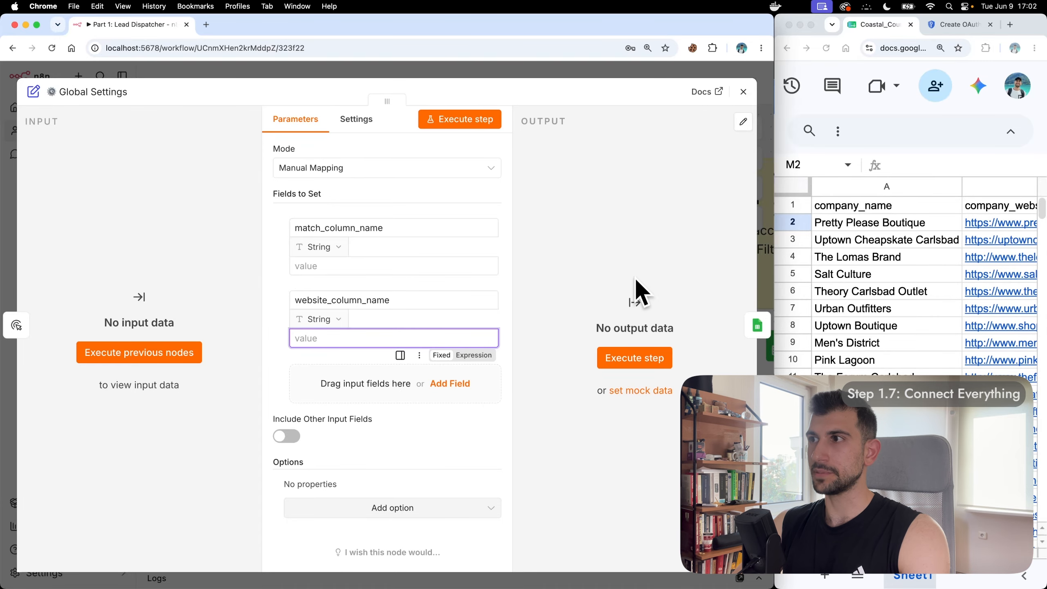
{"action": "left_click", "coordinate": [379, 263]}
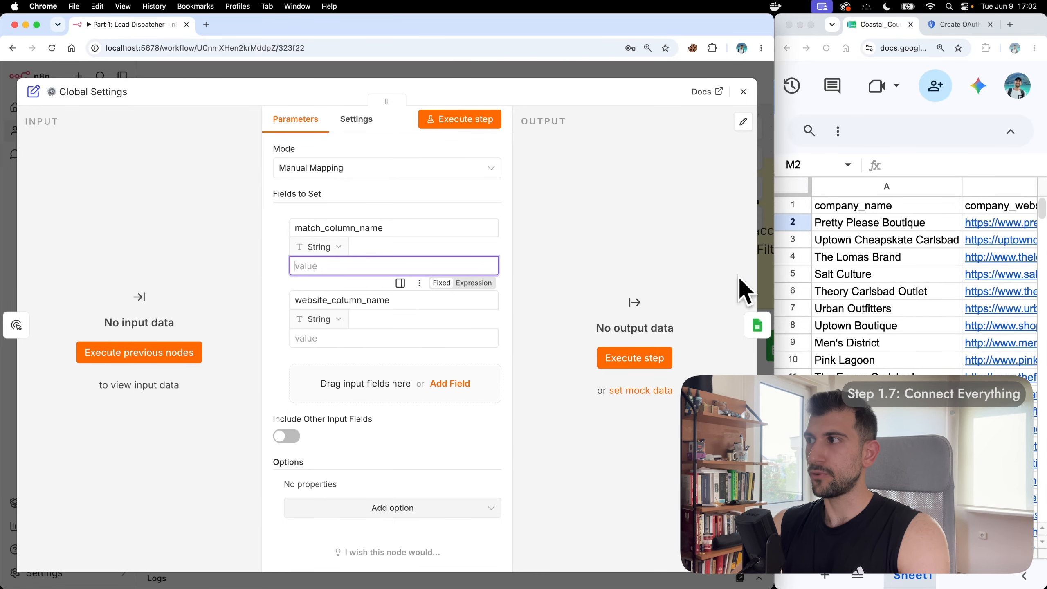
{"action": "left_click", "coordinate": [915, 105]}
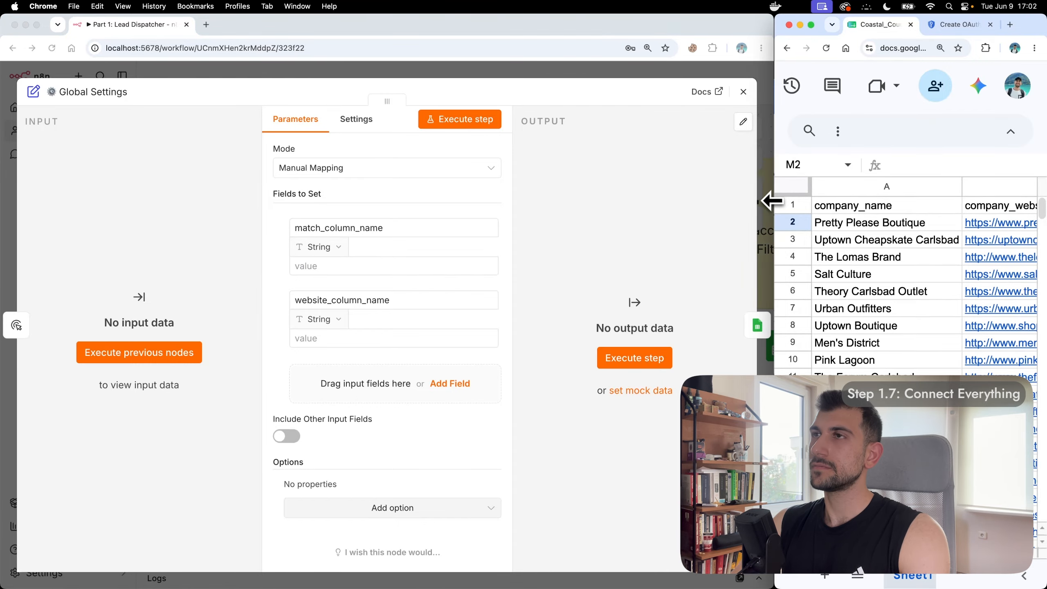
{"action": "left_click_drag", "start_coordinate": [774, 202], "coordinate": [516, 204]}
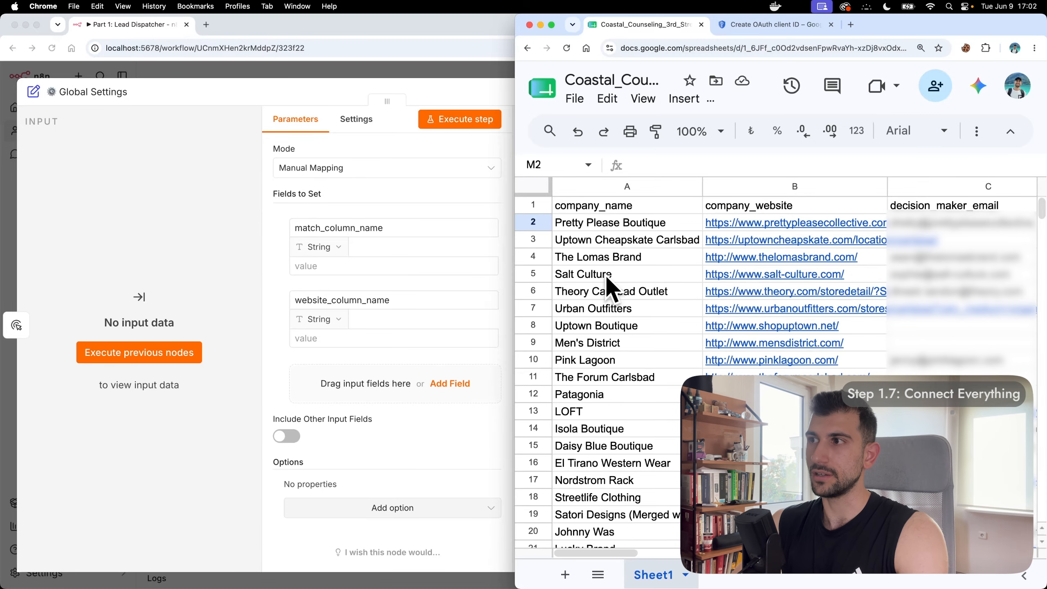
Step: Insert a new column before company_name and give it the header index_col
{"action": "right_click", "coordinate": [646, 184]}
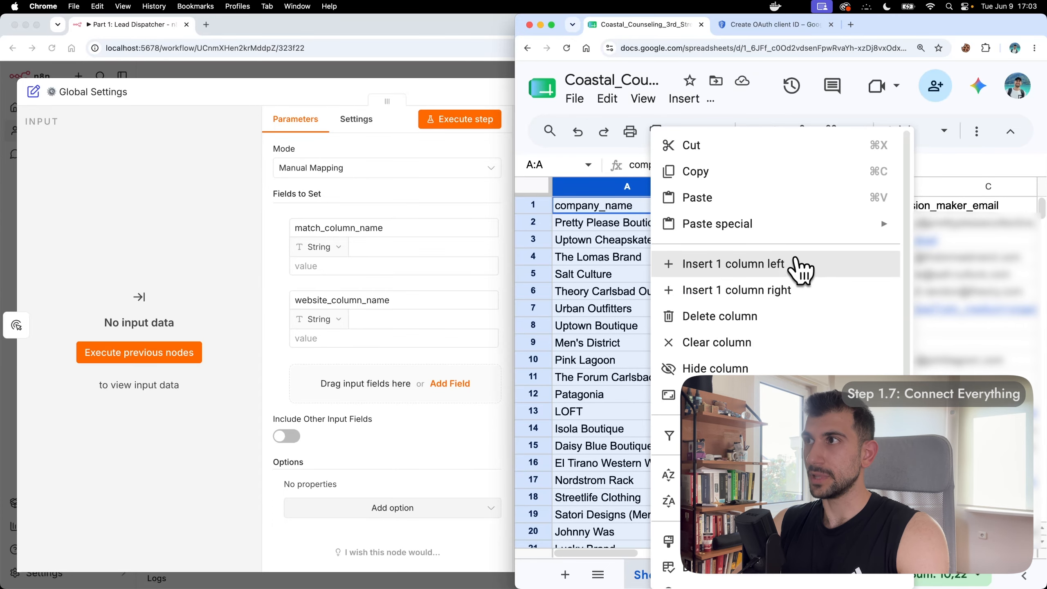
{"action": "left_click", "coordinate": [800, 266]}
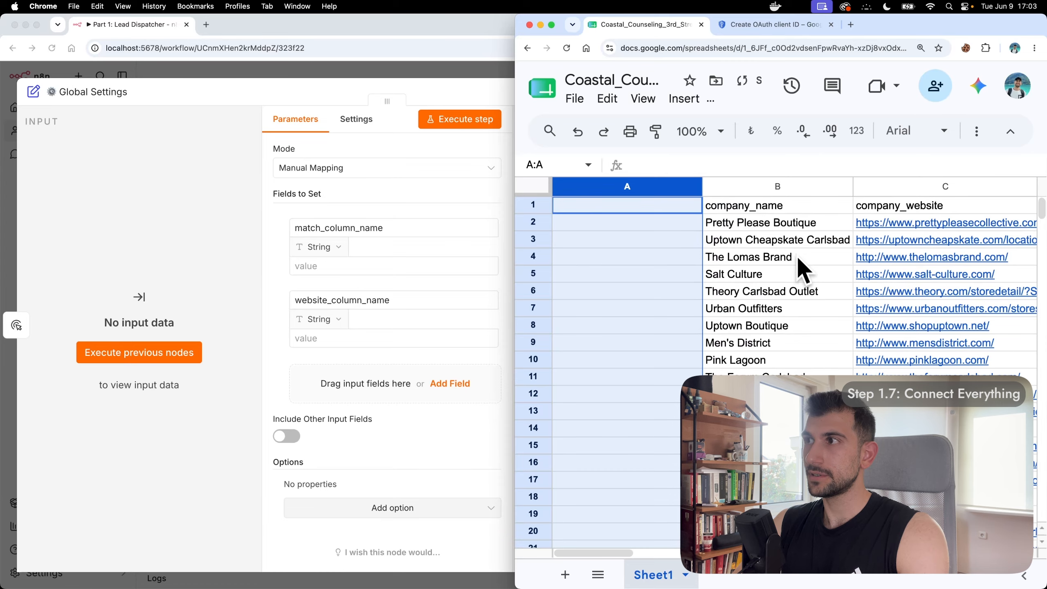
{"action": "left_click", "coordinate": [622, 206]}
{"action": "type", "text": "index_c"}
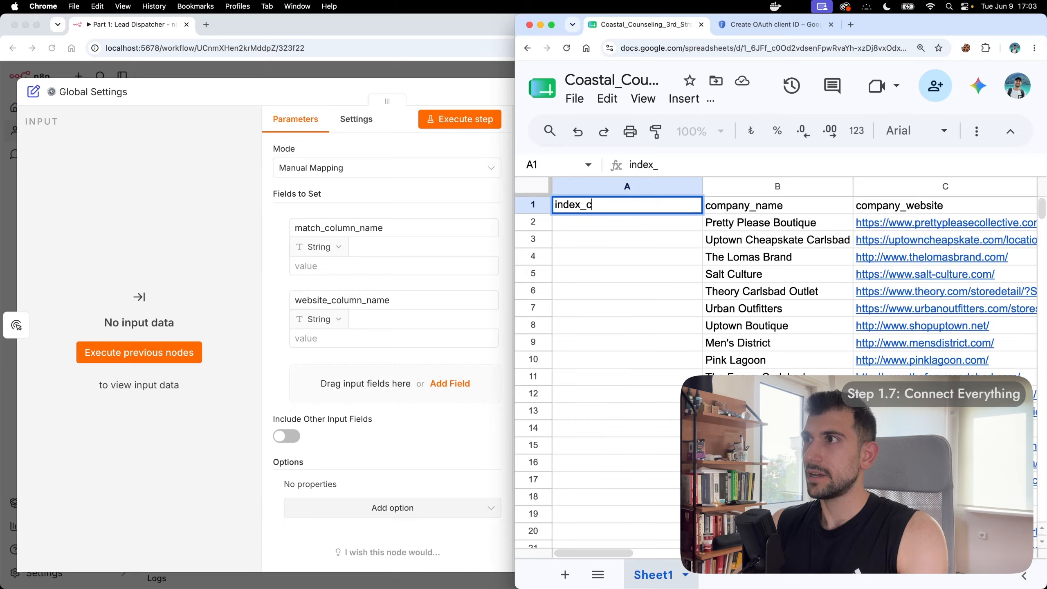
{"action": "type", "text": "ol"}
Step: Fill index_col with =ROW() - 1 from A2 down every company row, then select the header text
{"action": "left_click", "coordinate": [626, 224]}
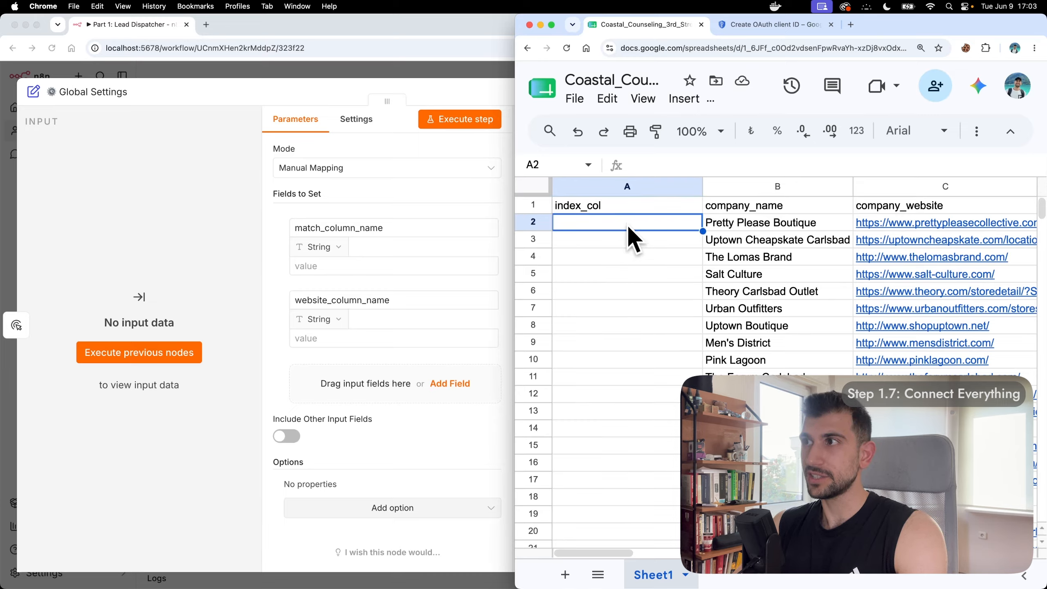
{"action": "double_click", "coordinate": [627, 225]}
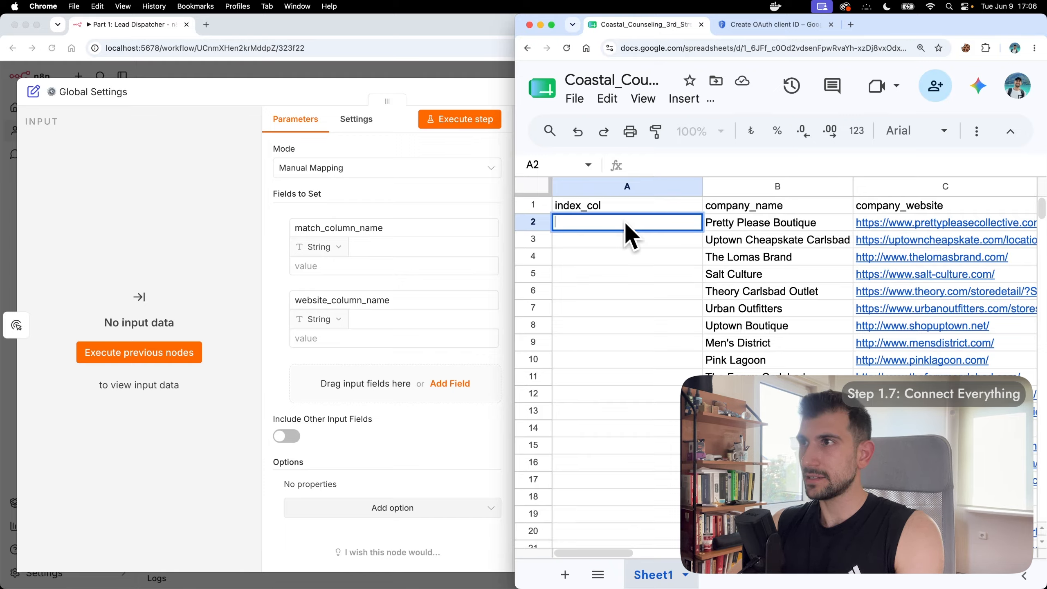
{"action": "type", "text": "=ROW"}
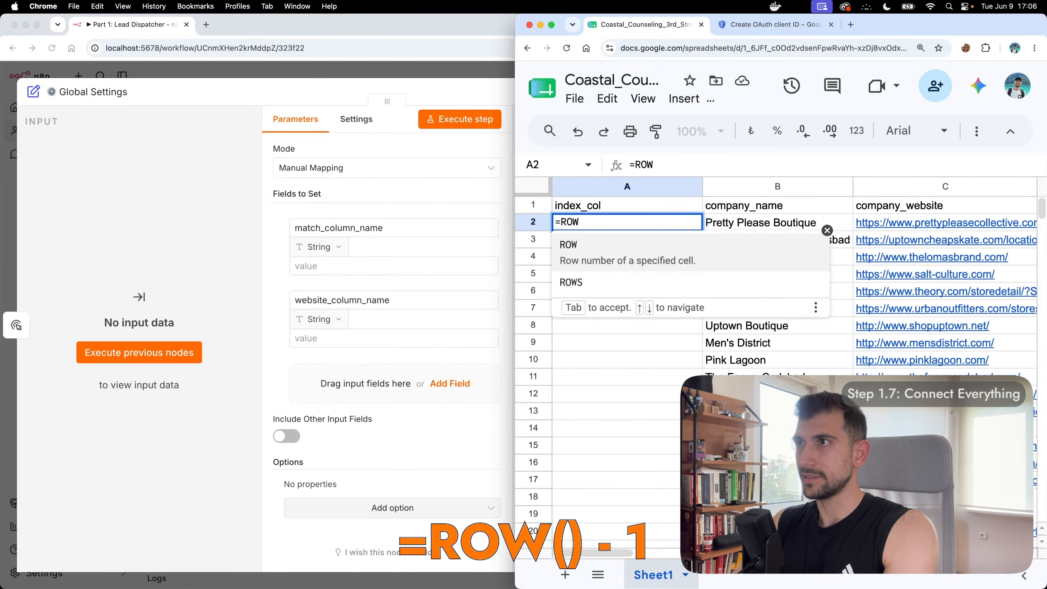
{"action": "type", "text": "() - 1"}
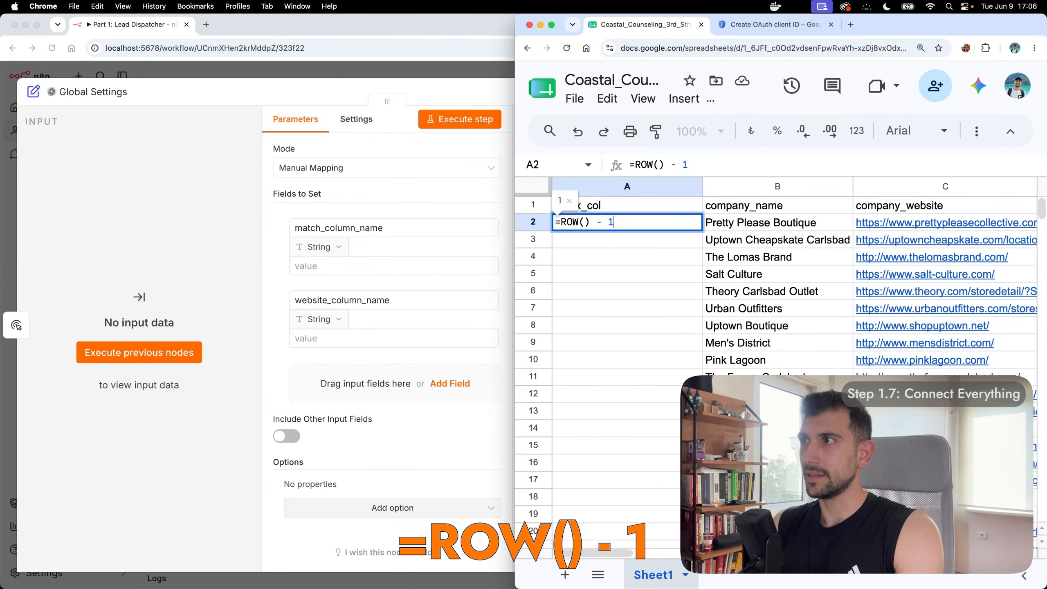
{"action": "key", "text": "Return"}
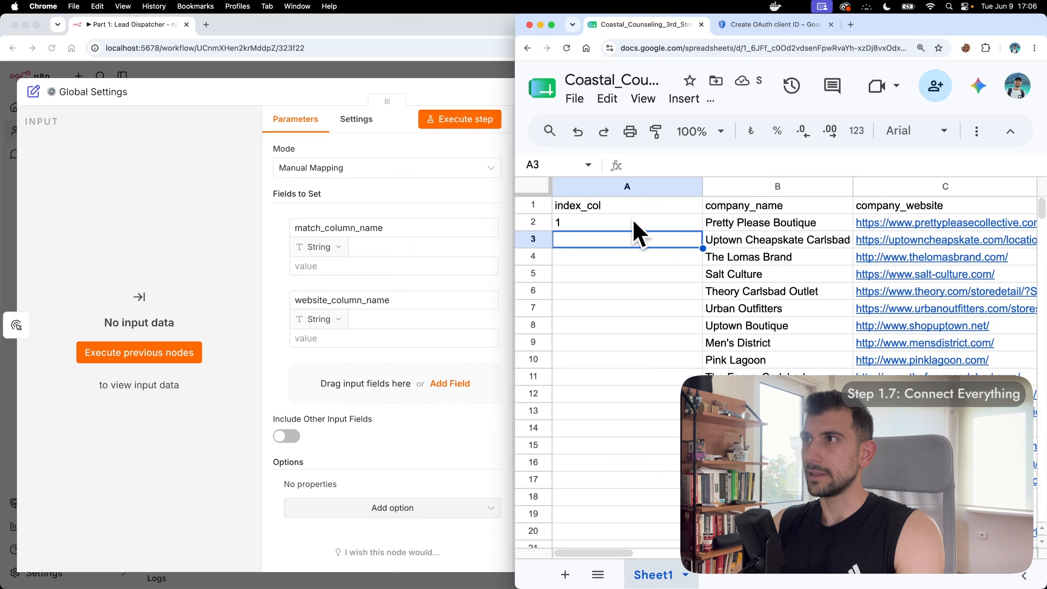
{"action": "left_click", "coordinate": [632, 217]}
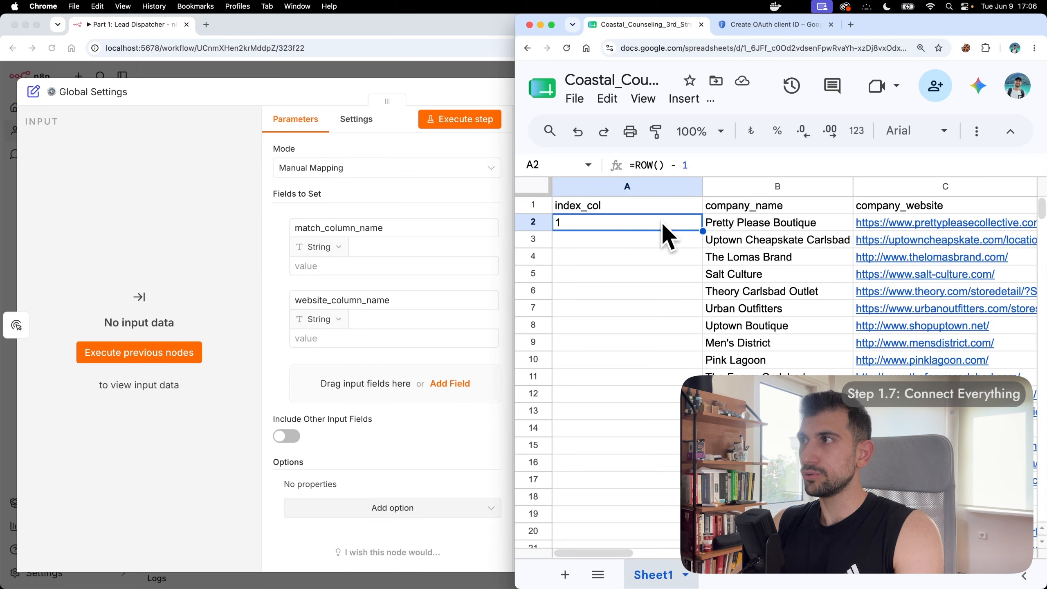
{"action": "double_click", "coordinate": [700, 232]}
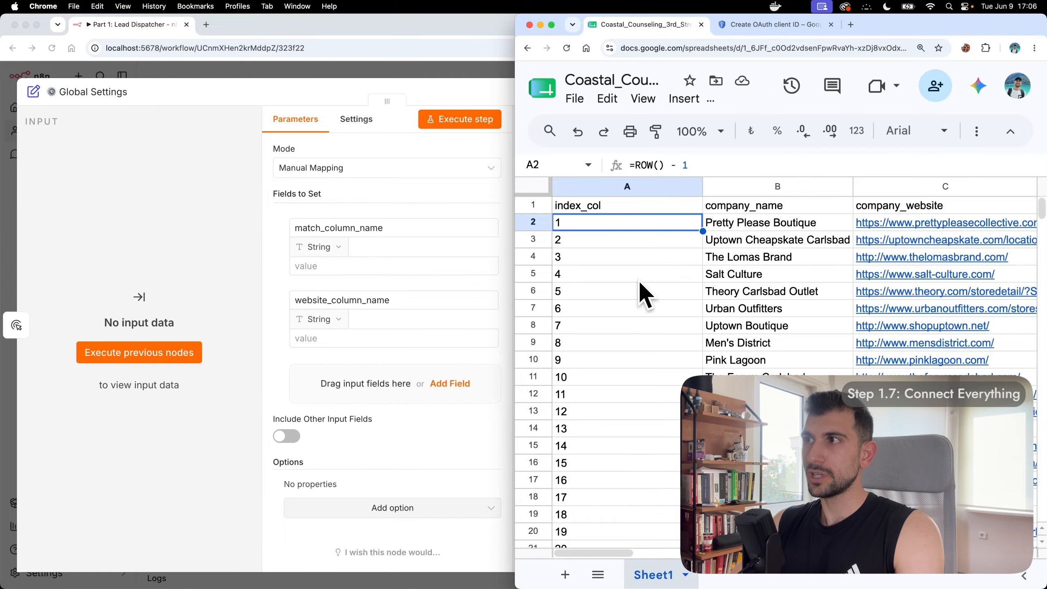
{"action": "scroll", "coordinate": [638, 280], "scroll_direction": "down", "scroll_amount": 5}
{"action": "scroll", "coordinate": [639, 281], "scroll_direction": "down", "scroll_amount": 8}
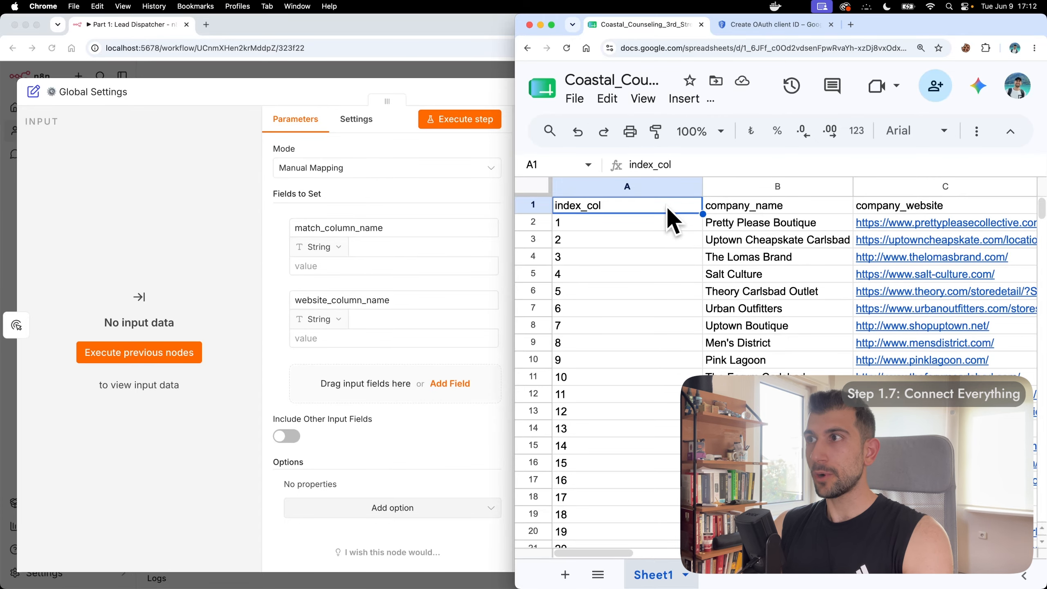
{"action": "triple_click", "coordinate": [649, 206]}
{"action": "key", "text": "super+c"}
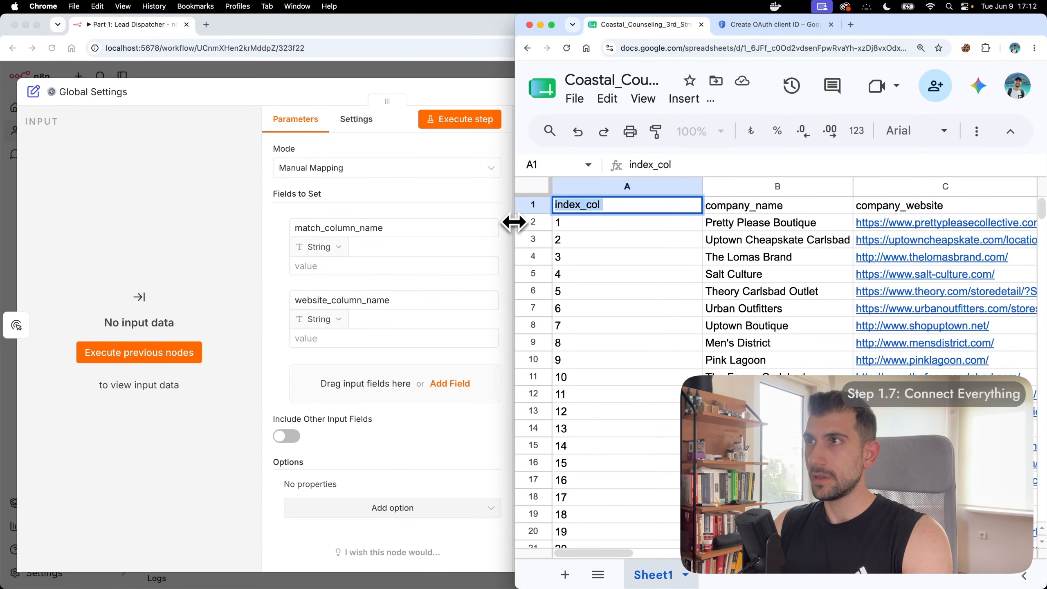
{"action": "left_click_drag", "start_coordinate": [514, 222], "coordinate": [789, 232]}
Step: Set match_column_name to index_col and website_column_name to company_website, copied from the sheet
{"action": "left_click", "coordinate": [402, 264]}
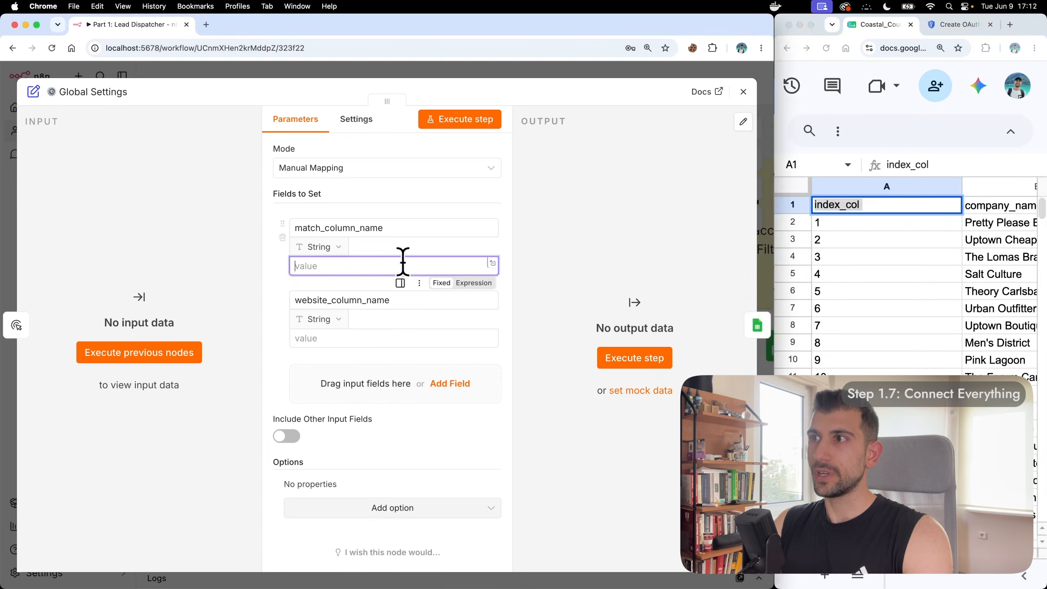
{"action": "key", "text": "super+v"}
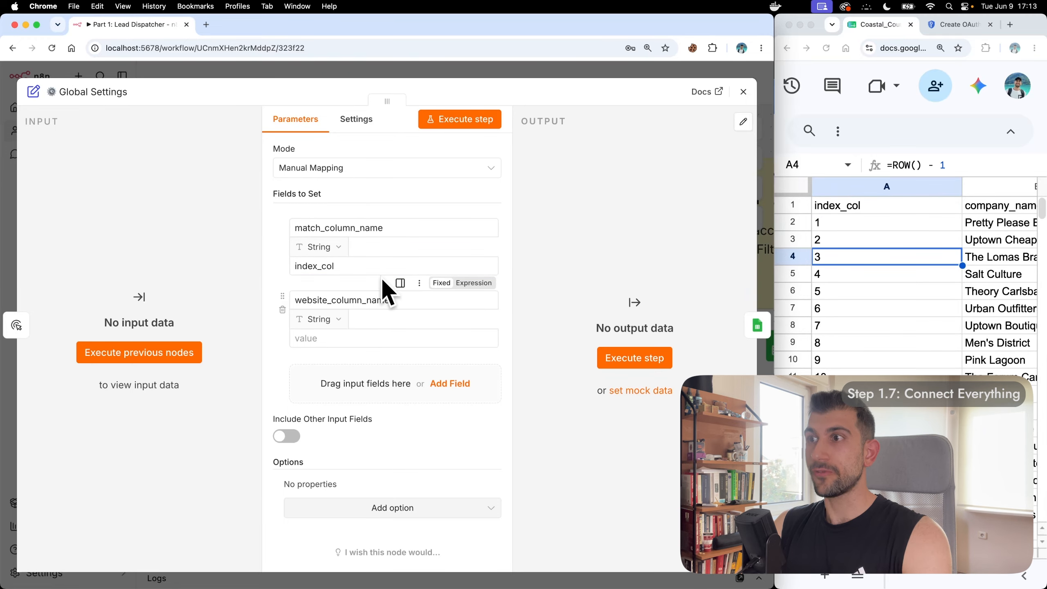
{"action": "left_click", "coordinate": [362, 337]}
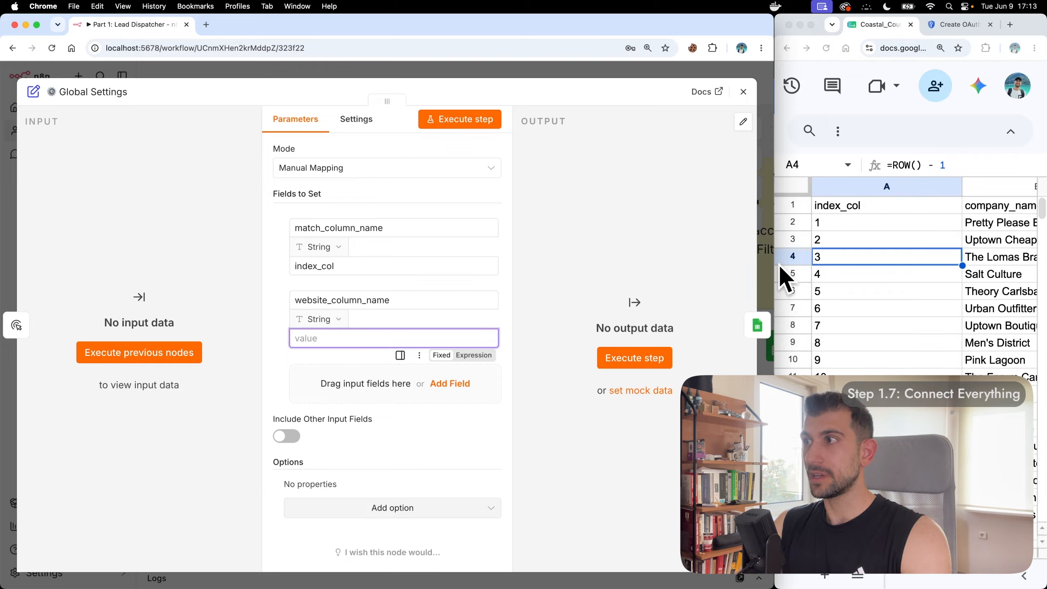
{"action": "scroll", "coordinate": [849, 273], "scroll_direction": "right", "scroll_amount": 5}
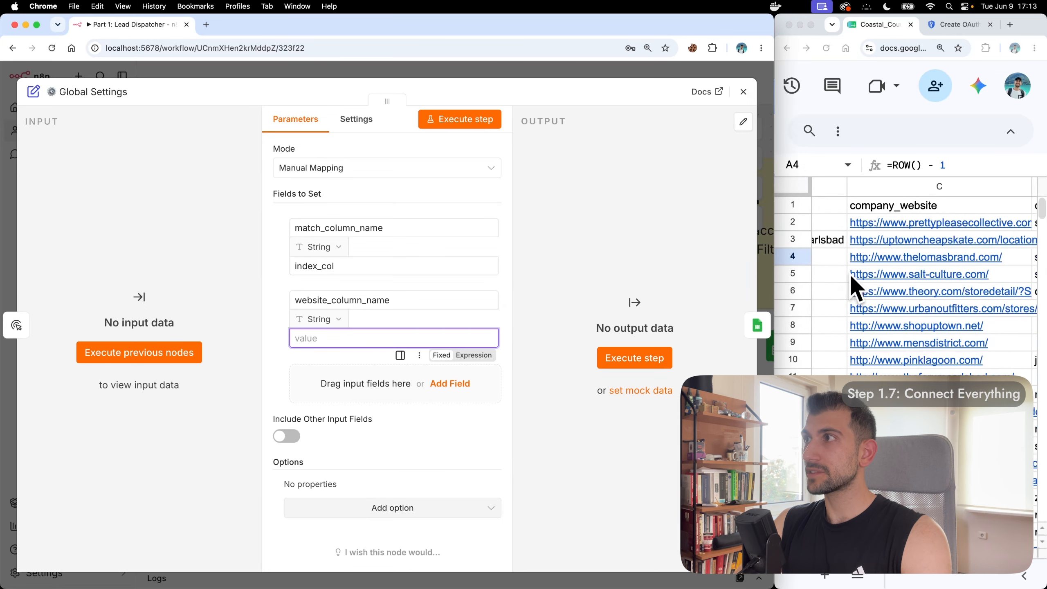
{"action": "left_click", "coordinate": [872, 206]}
{"action": "double_click", "coordinate": [953, 205]}
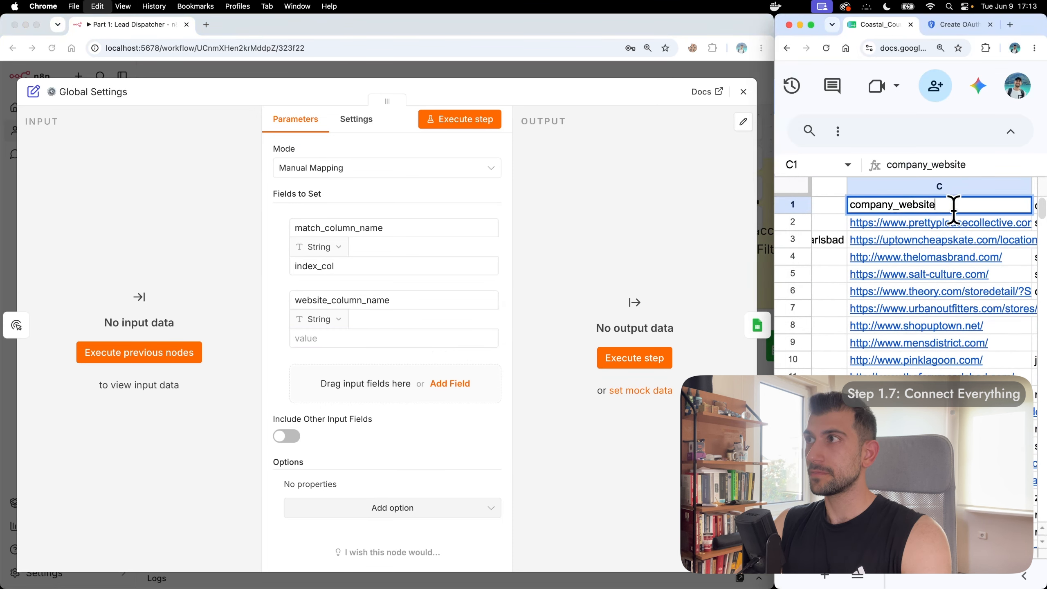
{"action": "key", "text": "super+a"}
{"action": "key", "text": "super+c"}
{"action": "left_click", "coordinate": [420, 338]}
{"action": "key", "text": "super+v"}
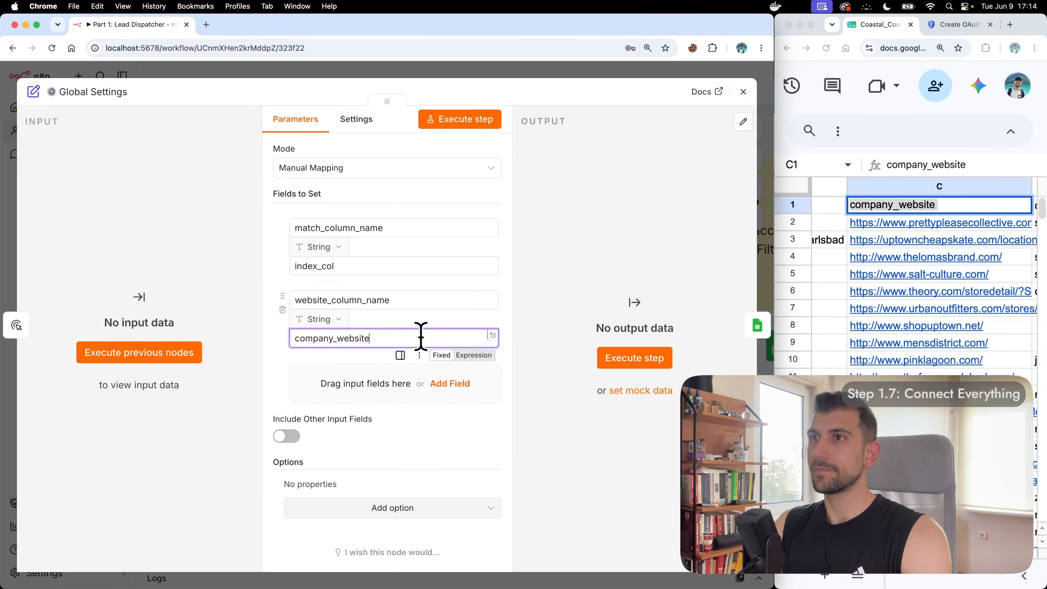
Step: Execute the Global Settings step and pin its output for test runs
{"action": "left_click", "coordinate": [473, 118]}
{"action": "scroll", "coordinate": [533, 268], "scroll_direction": "right", "scroll_amount": 3}
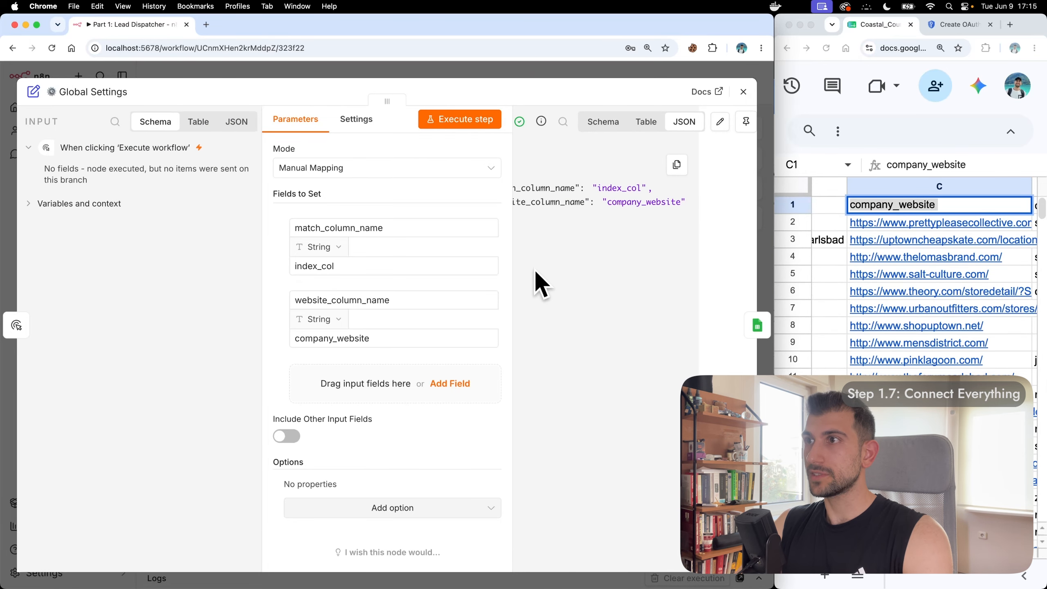
{"action": "left_click", "coordinate": [745, 126]}
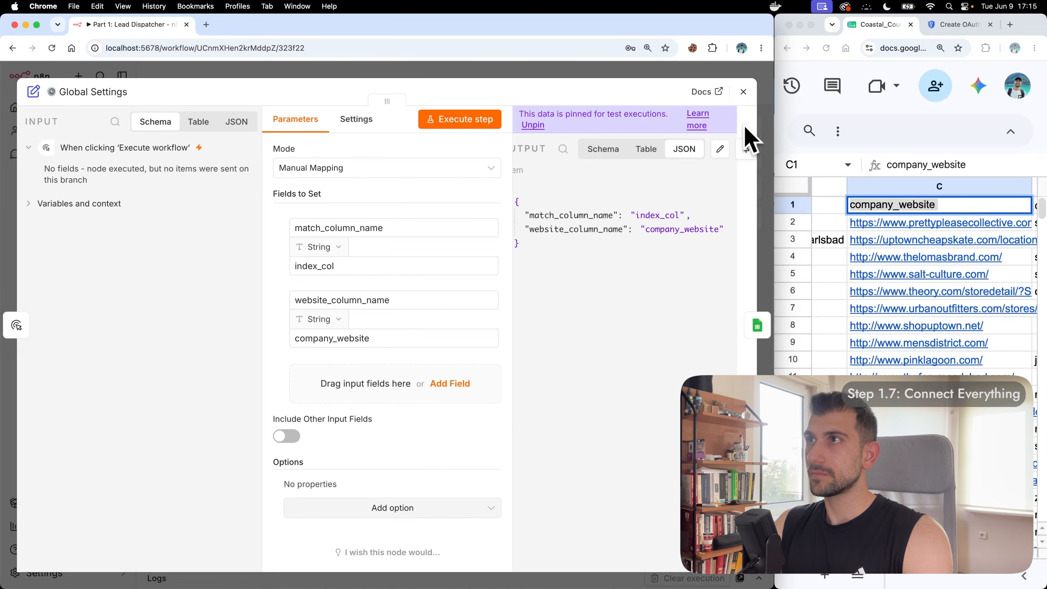
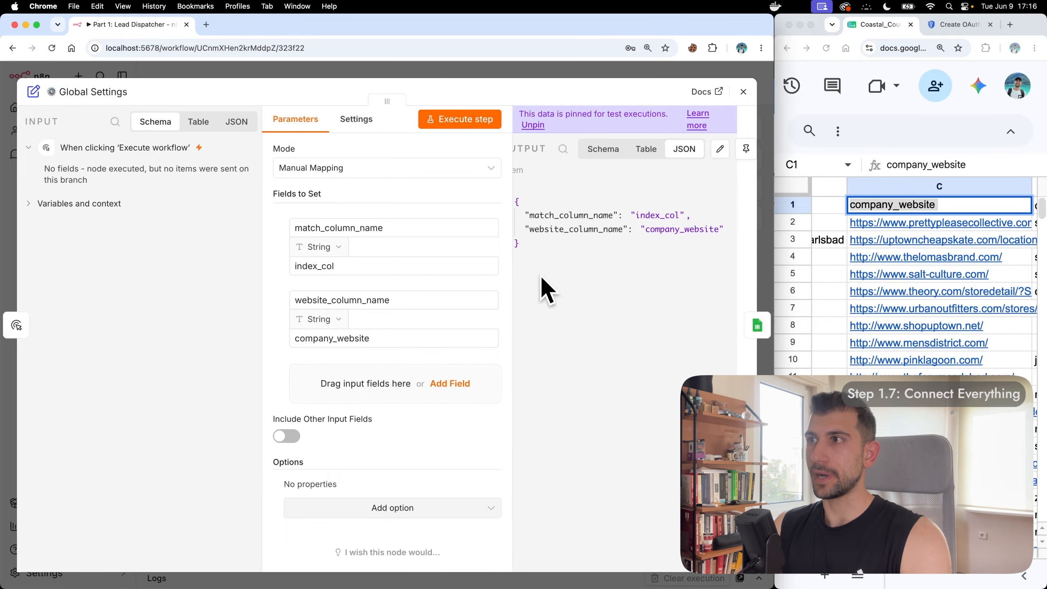
Step: Close the Global Settings node and zoom the canvas toward the Fetch Leads node
{"action": "left_click", "coordinate": [743, 91]}
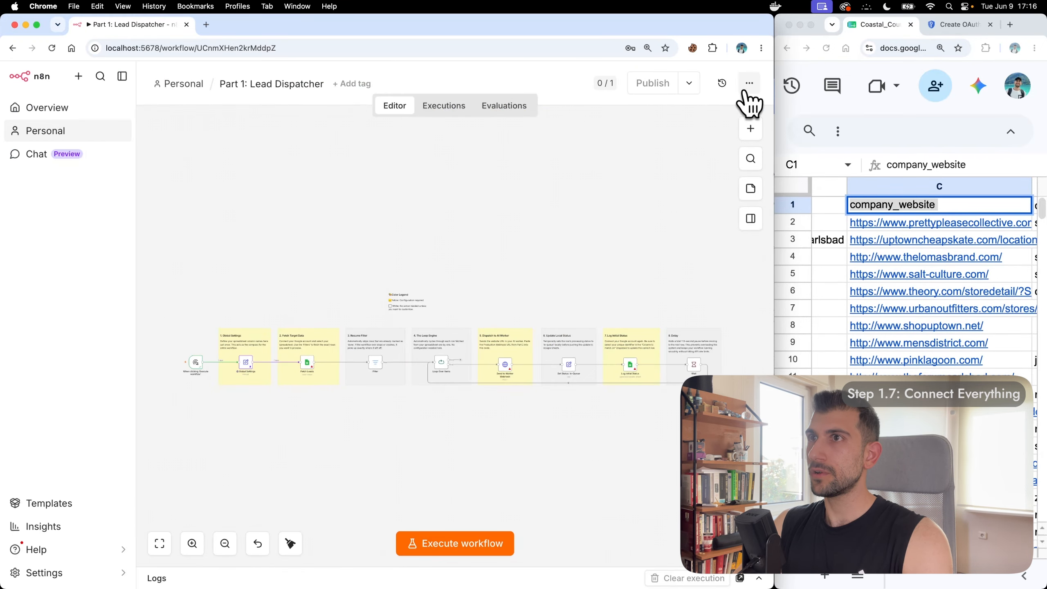
{"action": "scroll", "coordinate": [297, 397], "scroll_direction": "up", "scroll_amount": 10}
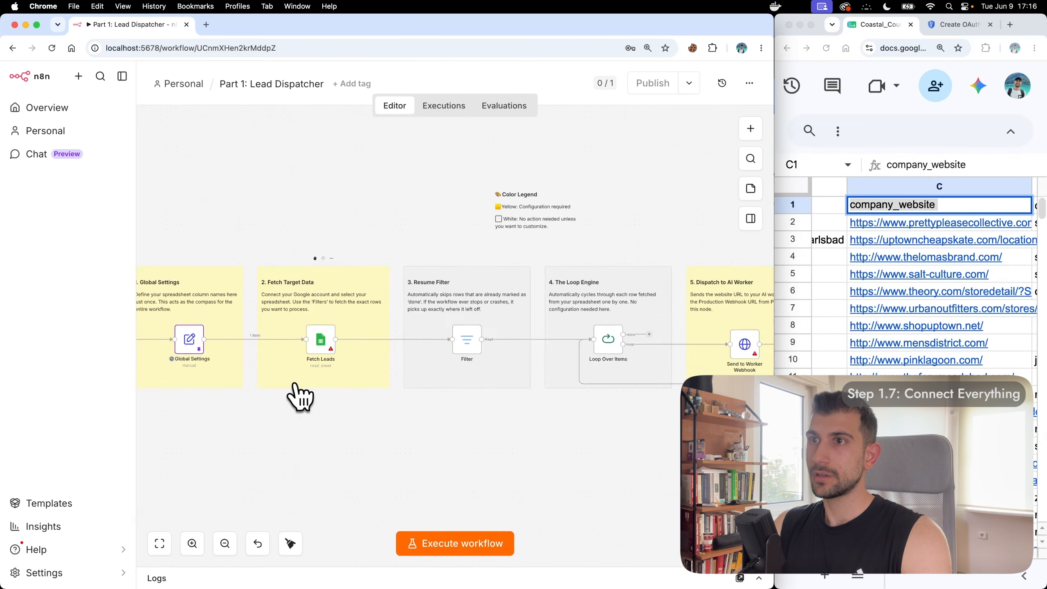
{"action": "scroll", "coordinate": [297, 398], "scroll_direction": "up", "scroll_amount": 3}
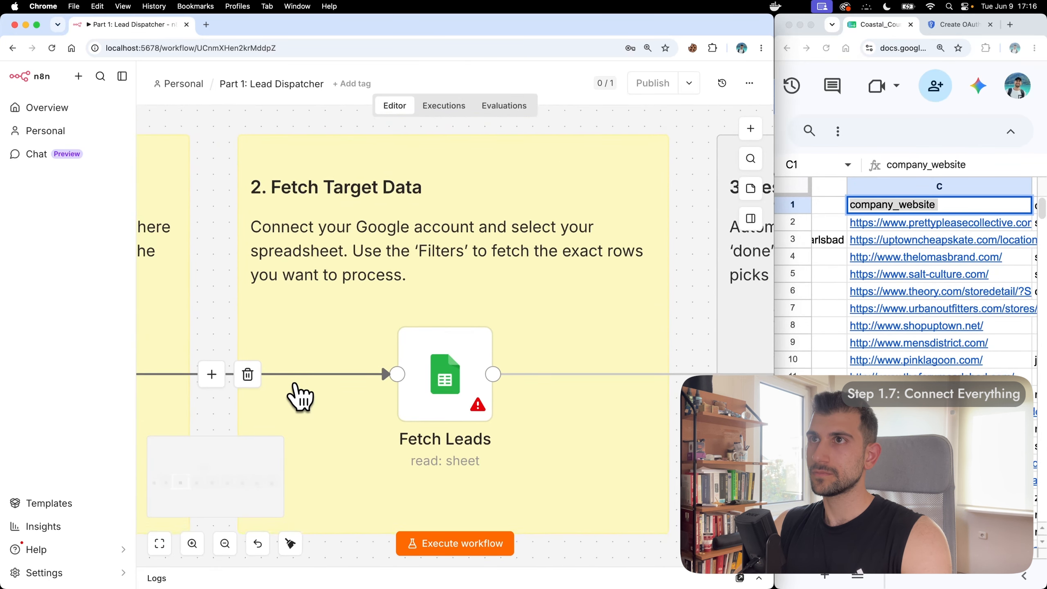
Step: Give Fetch Leads the Google Sheets account credential, resource Sheet Within Document, operation Get Row(s)
{"action": "double_click", "coordinate": [435, 350]}
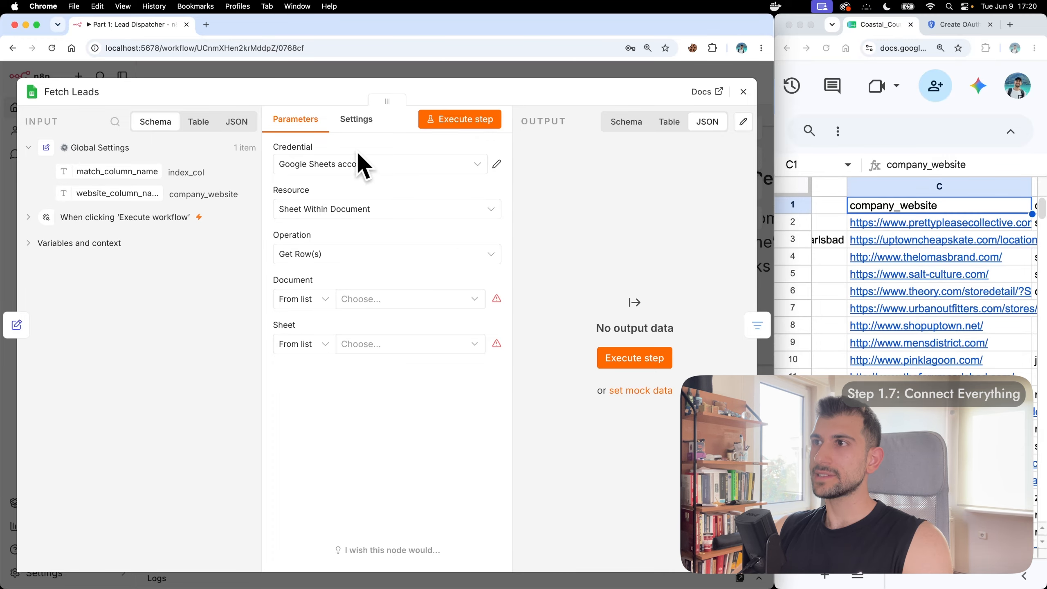
{"action": "left_click", "coordinate": [357, 163]}
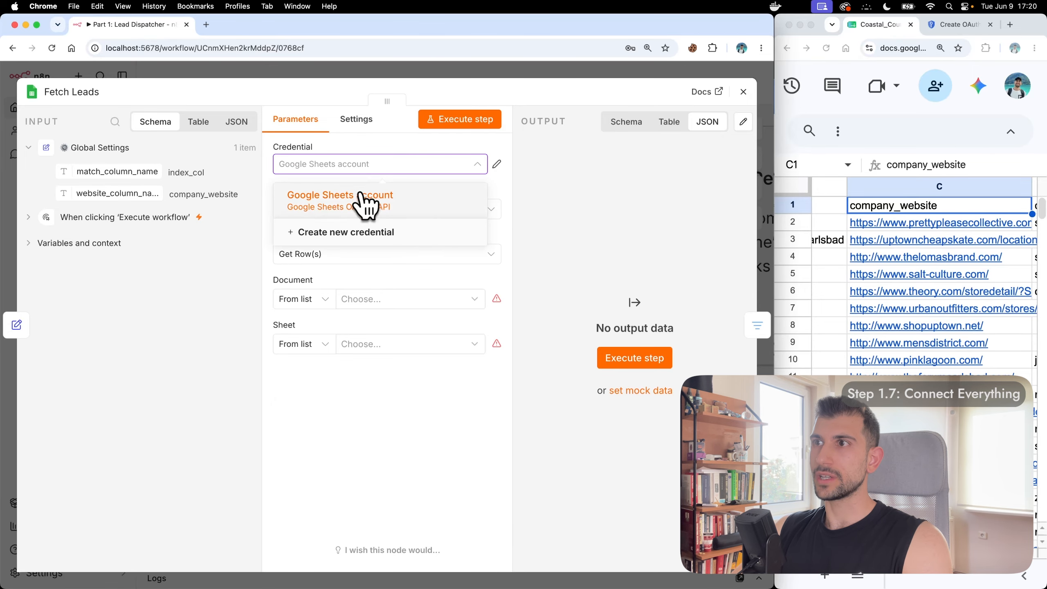
{"action": "left_click", "coordinate": [416, 197]}
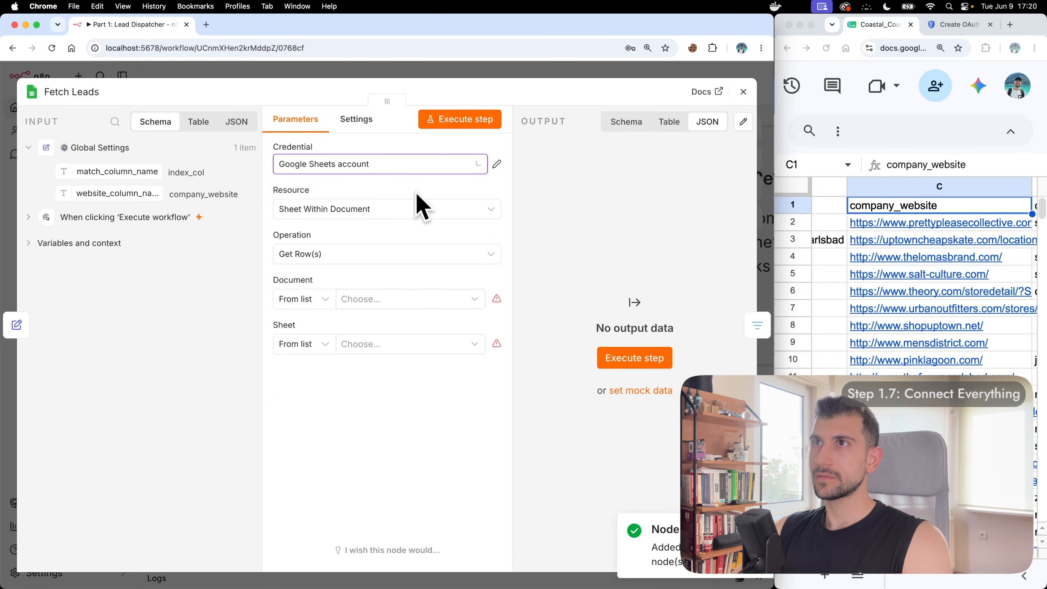
{"action": "left_click", "coordinate": [396, 210]}
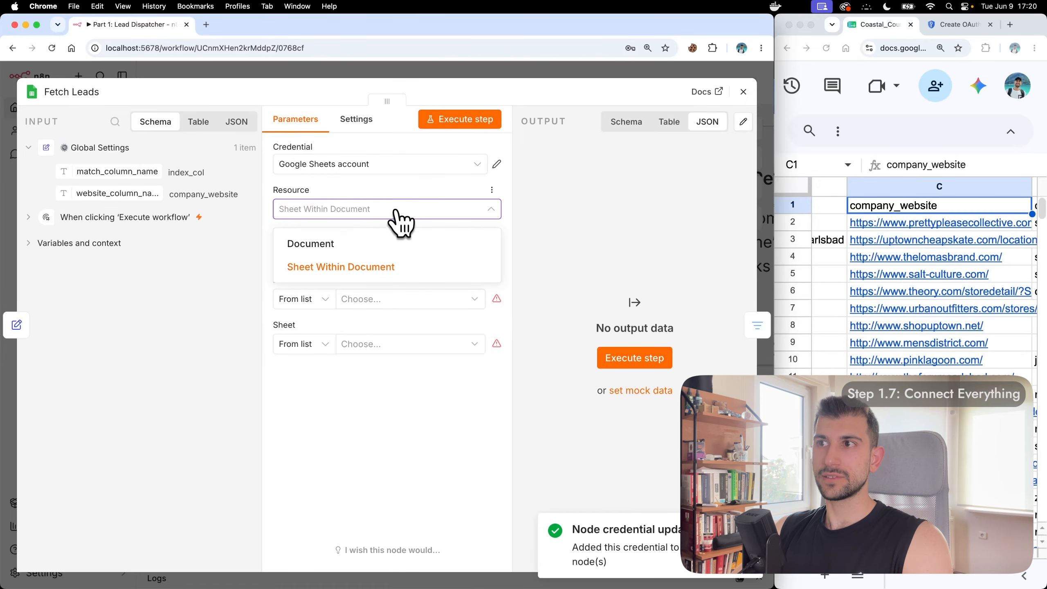
{"action": "left_click", "coordinate": [380, 264]}
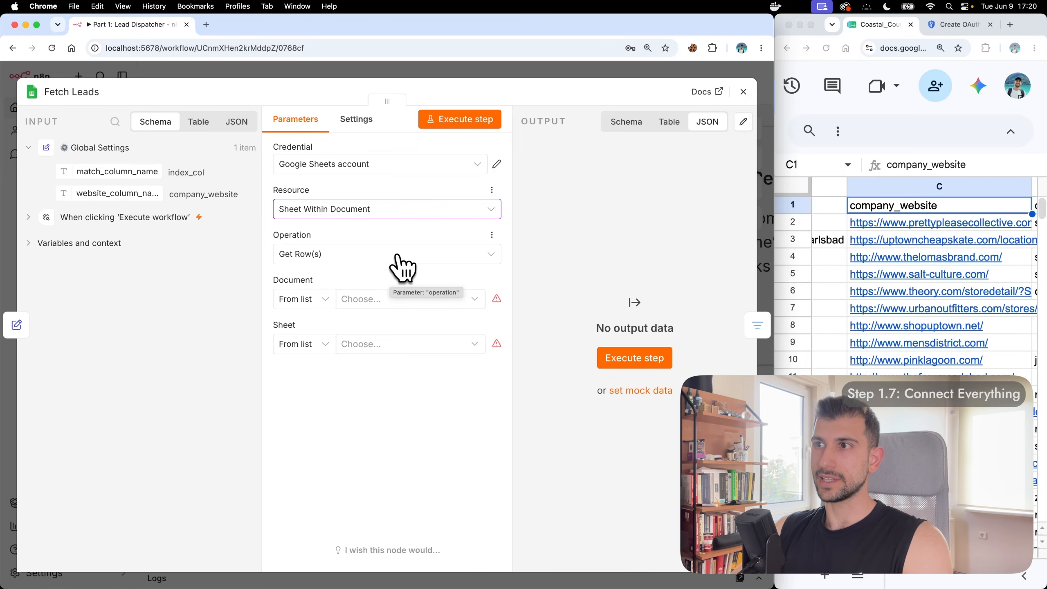
{"action": "left_click", "coordinate": [398, 258]}
{"action": "left_click", "coordinate": [357, 443]}
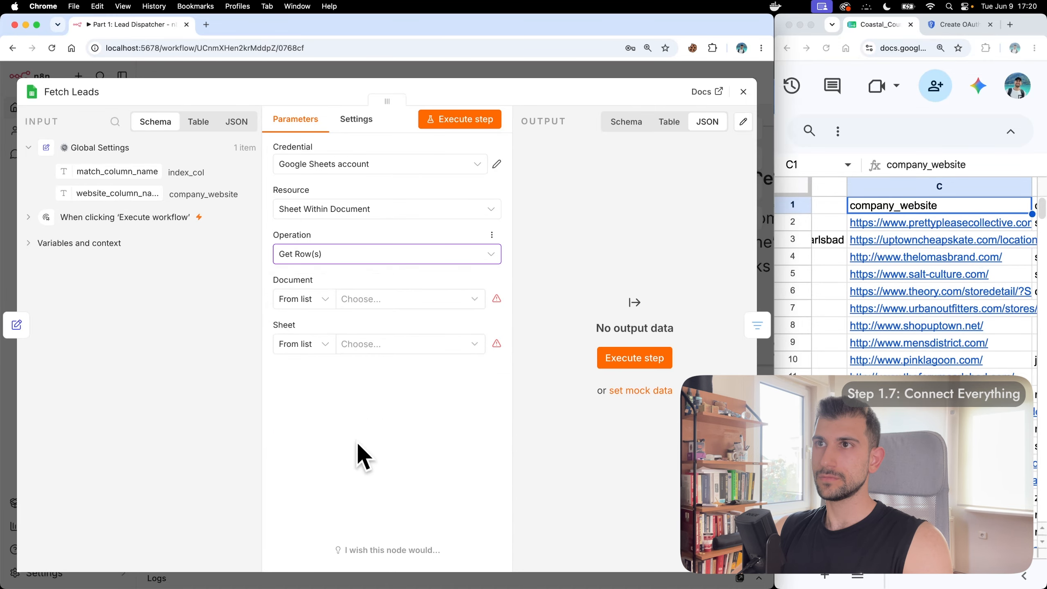
Step: Choose the Coastal_Counseling lead spreadsheet and Sheet1 as the rows to read
{"action": "left_click", "coordinate": [410, 299]}
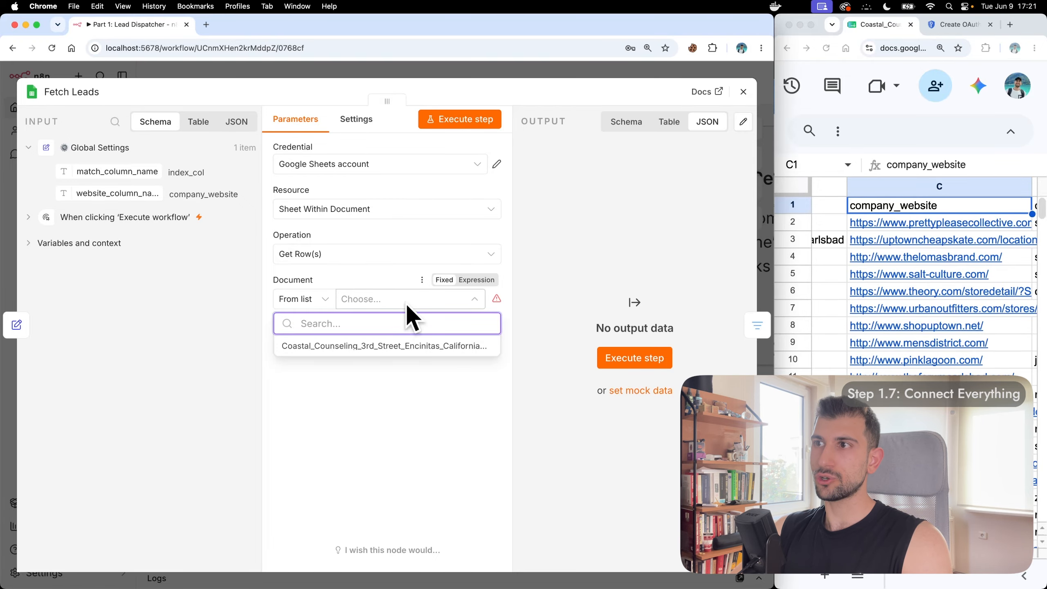
{"action": "left_click", "coordinate": [388, 346]}
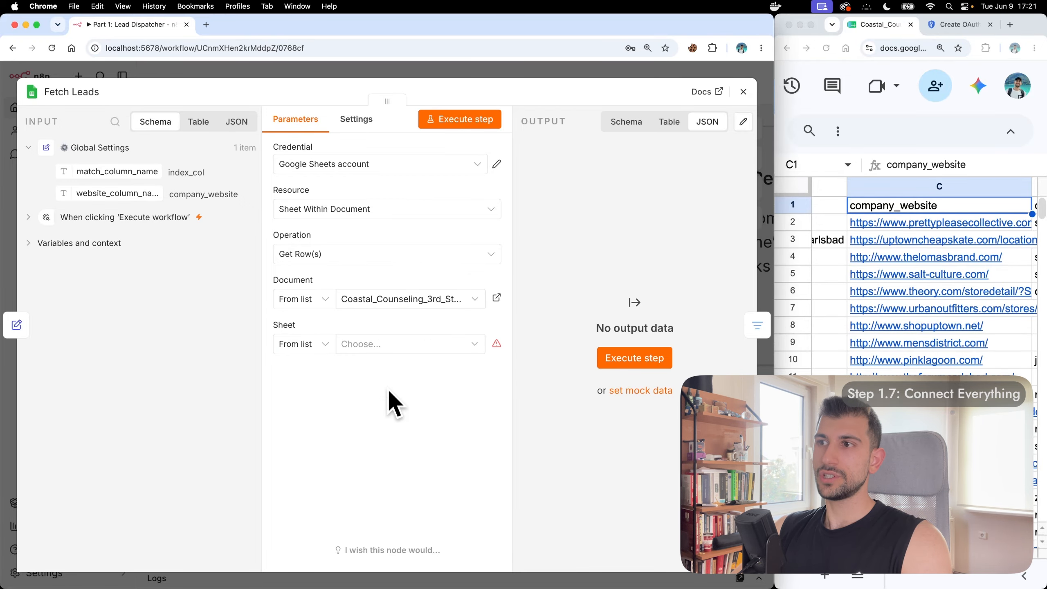
{"action": "left_click", "coordinate": [411, 344]}
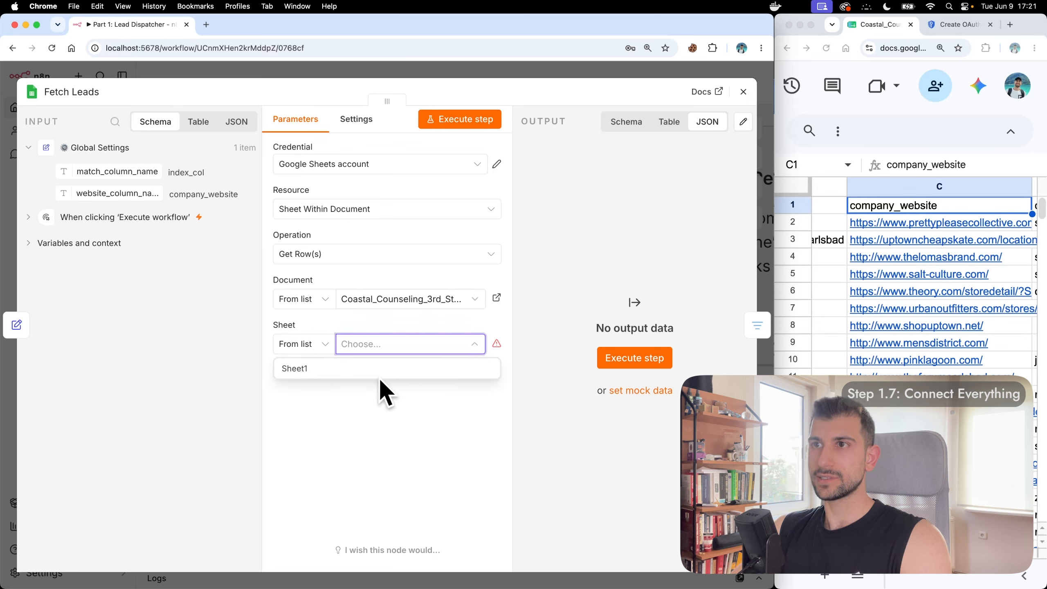
{"action": "left_click", "coordinate": [356, 369]}
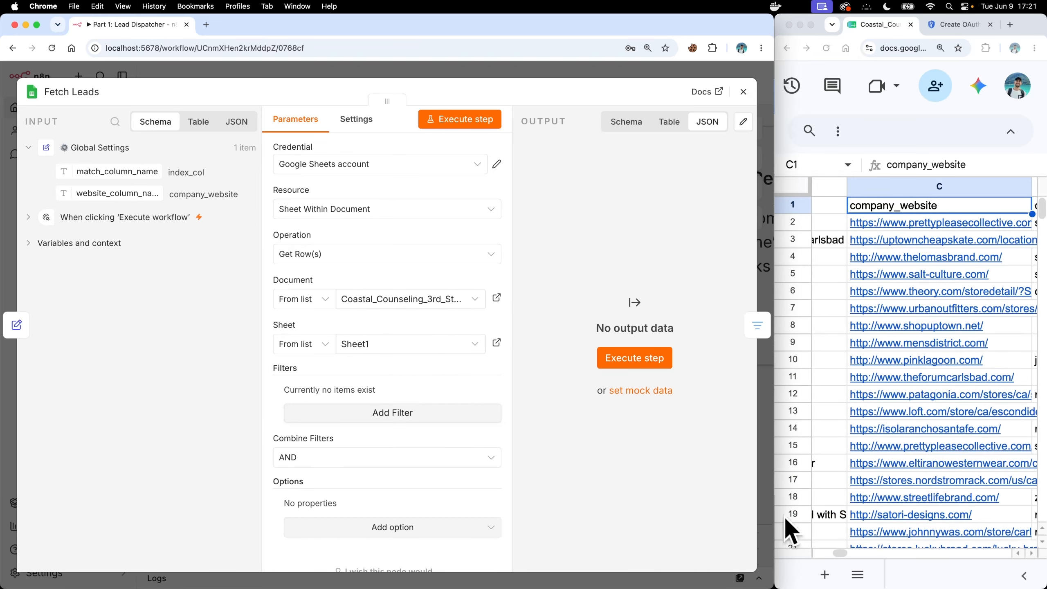
{"action": "left_click", "coordinate": [857, 574]}
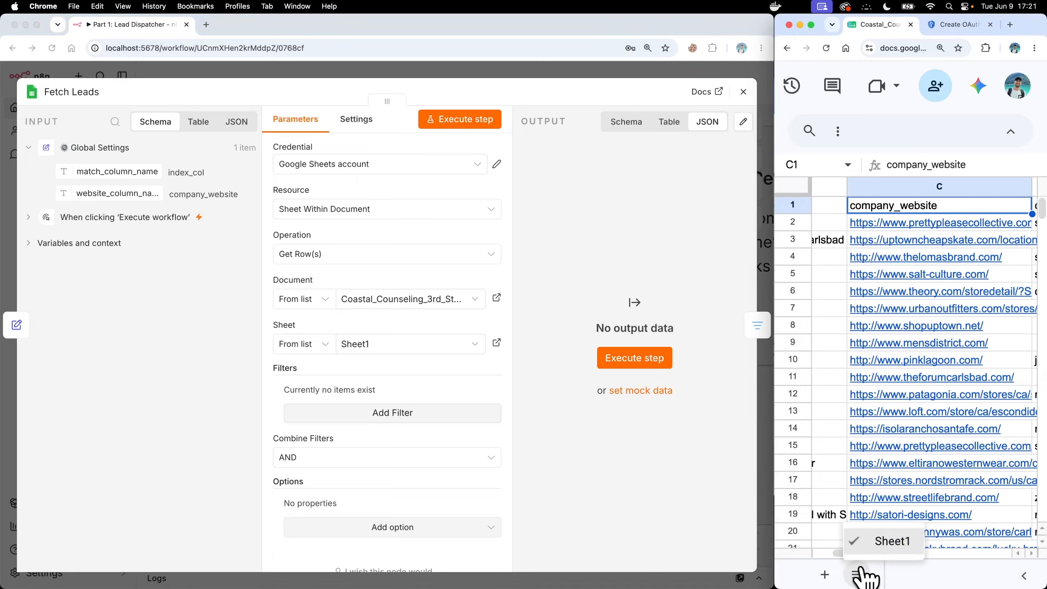
{"action": "left_click", "coordinate": [857, 575]}
{"action": "left_click", "coordinate": [542, 350]}
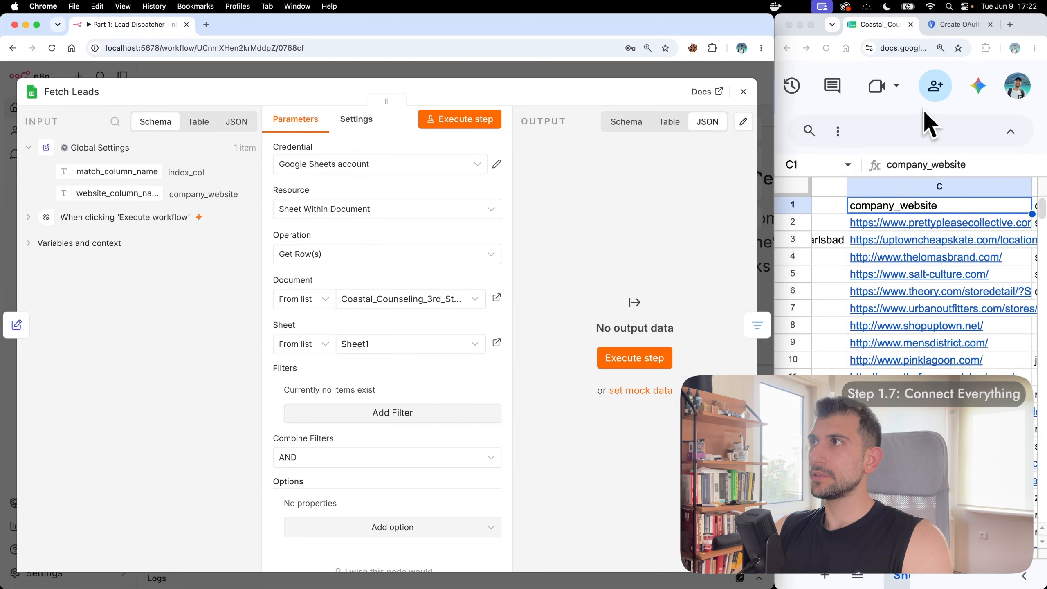
{"action": "left_click_drag", "start_coordinate": [775, 144], "coordinate": [512, 145]}
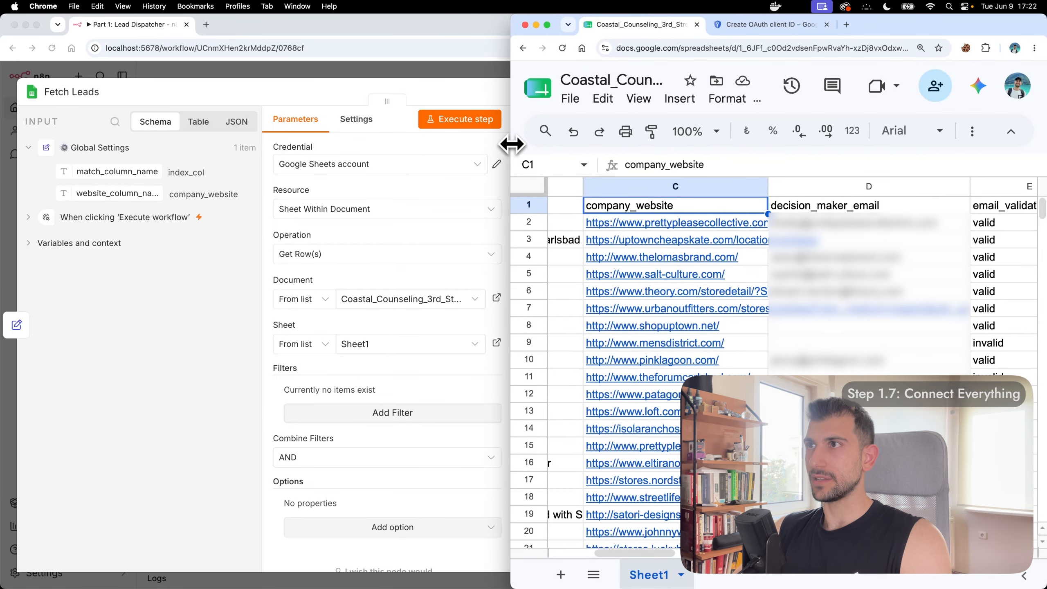
{"action": "scroll", "coordinate": [645, 241], "scroll_direction": "right", "scroll_amount": 10}
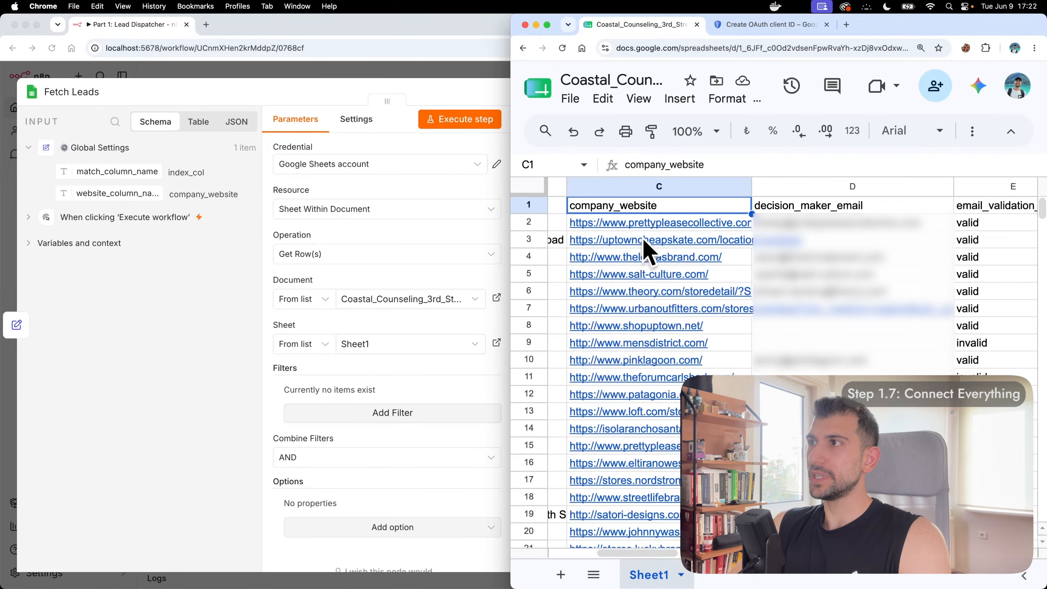
{"action": "scroll", "coordinate": [646, 247], "scroll_direction": "left", "scroll_amount": 2}
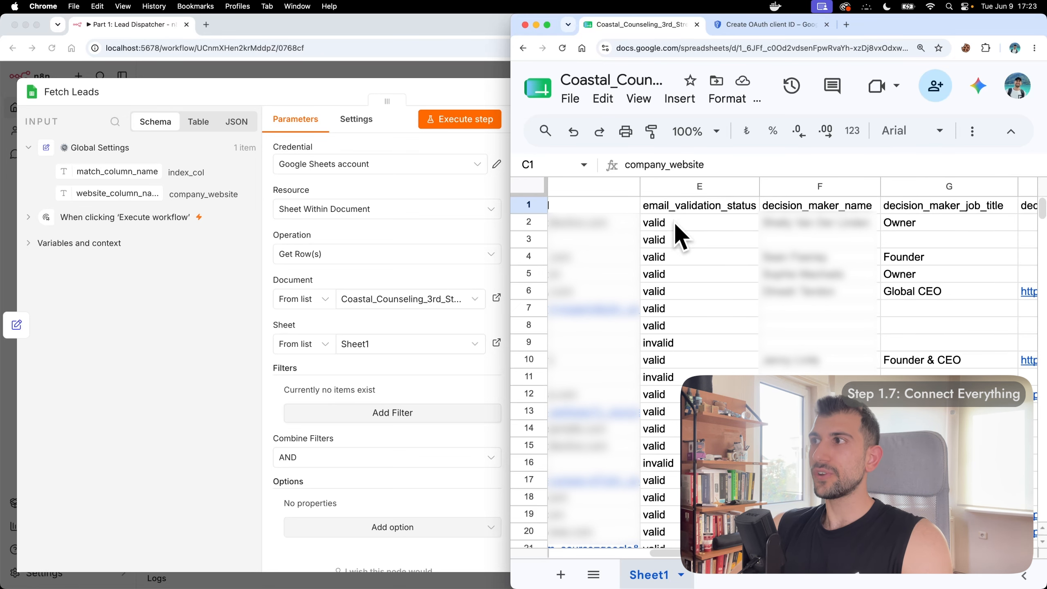
{"action": "left_click_drag", "start_coordinate": [511, 274], "coordinate": [784, 276]}
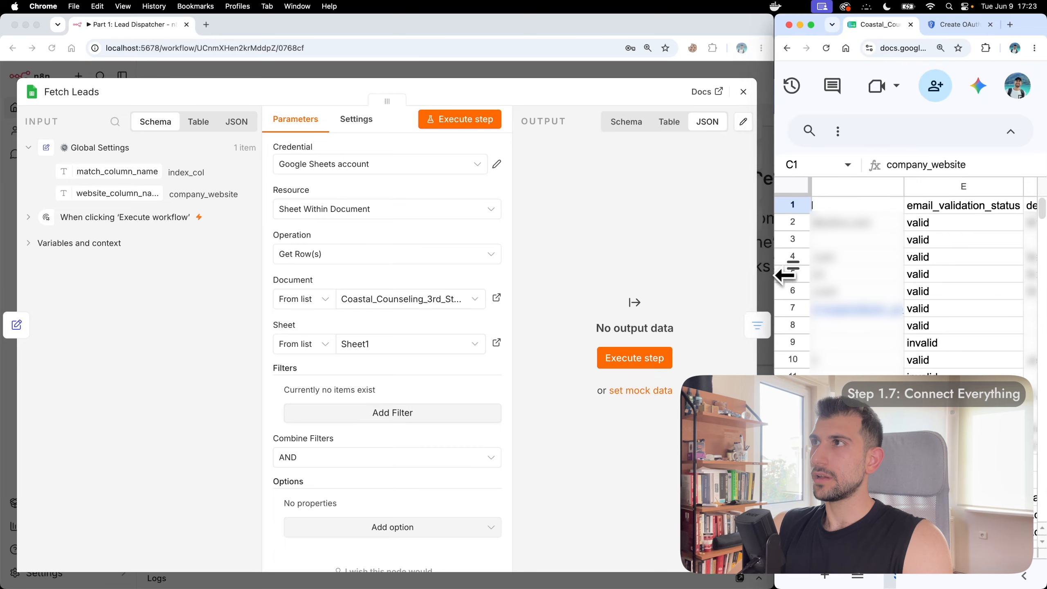
Step: Add a Fetch Leads filter requiring email_validation_status to equal 'valid'
{"action": "left_click", "coordinate": [381, 413]}
{"action": "left_click", "coordinate": [384, 413]}
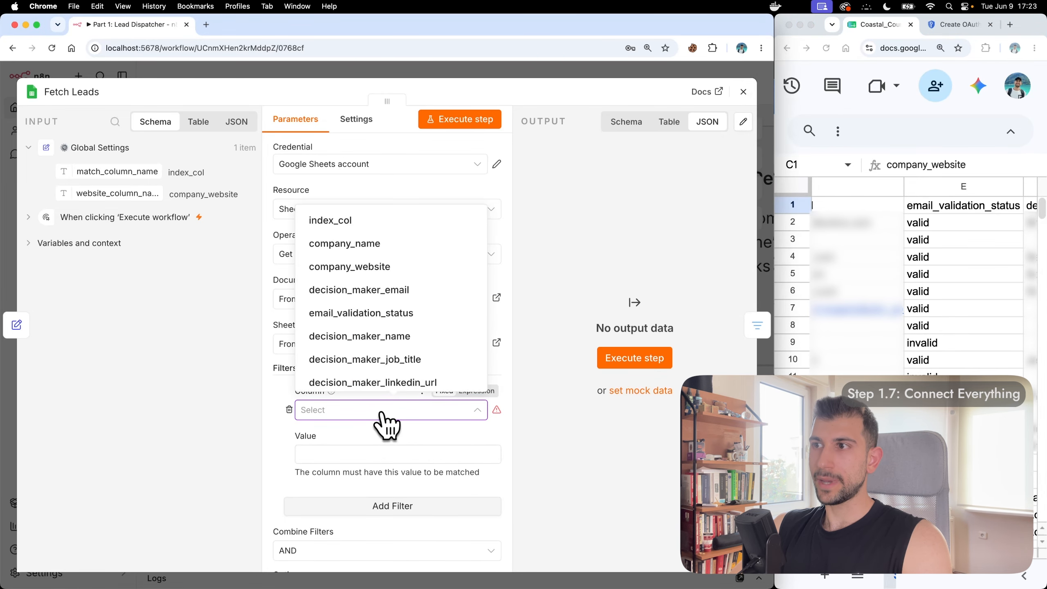
{"action": "left_click", "coordinate": [385, 316]}
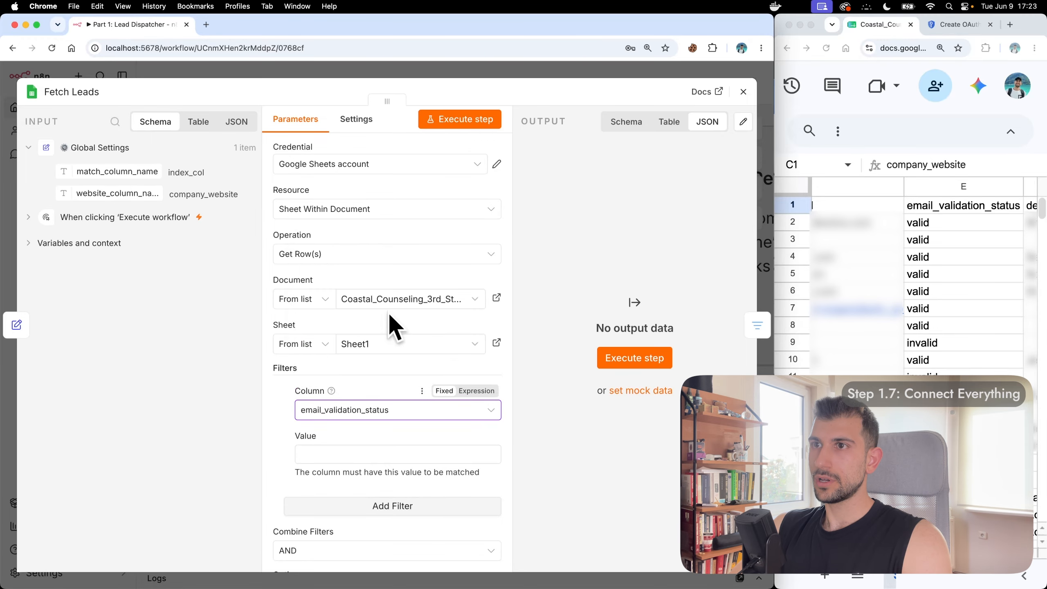
{"action": "left_click", "coordinate": [372, 453]}
{"action": "type", "text": "valid"}
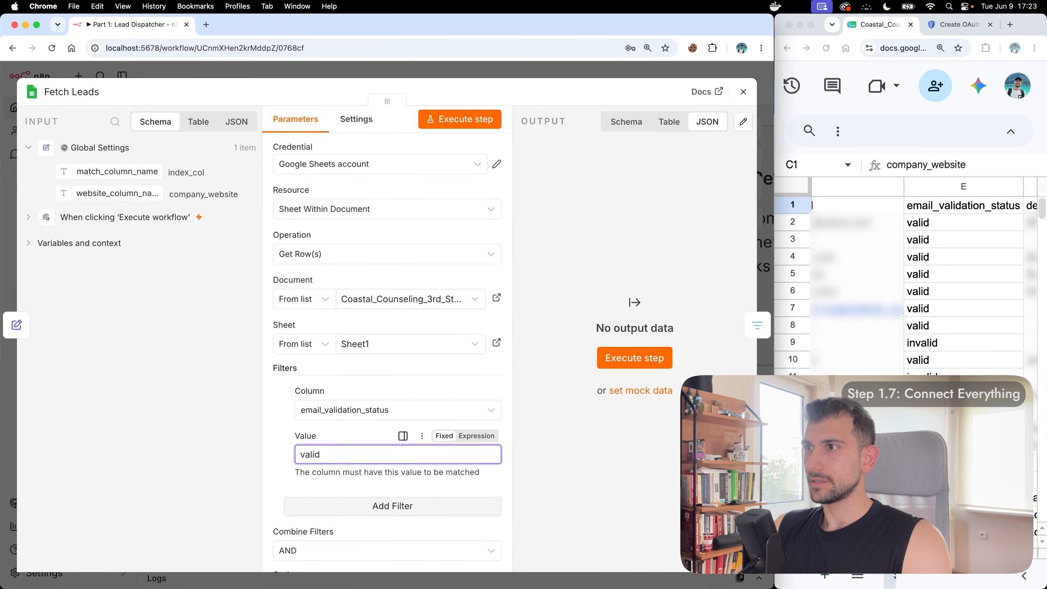
{"action": "left_click", "coordinate": [557, 265]}
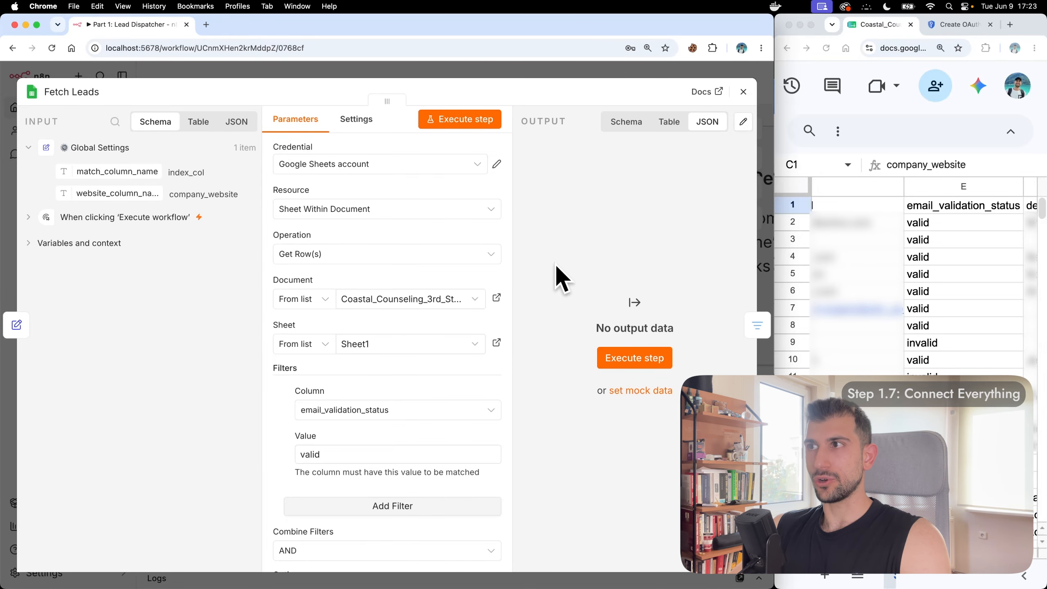
Step: Run Fetch Leads, pin its 366-item output, and close the node
{"action": "left_click", "coordinate": [471, 120]}
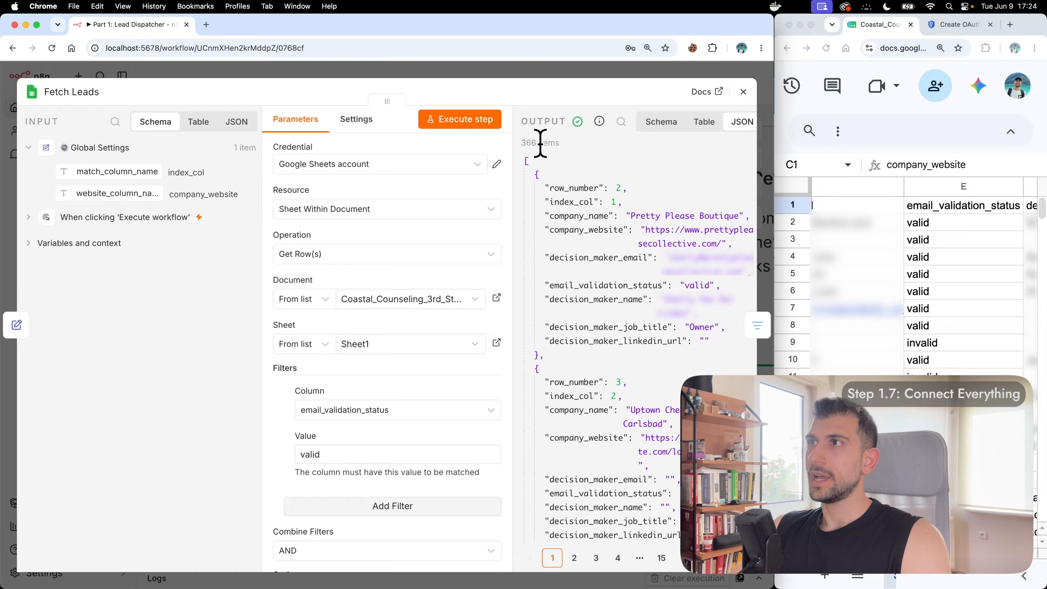
{"action": "scroll", "coordinate": [582, 191], "scroll_direction": "right", "scroll_amount": 3}
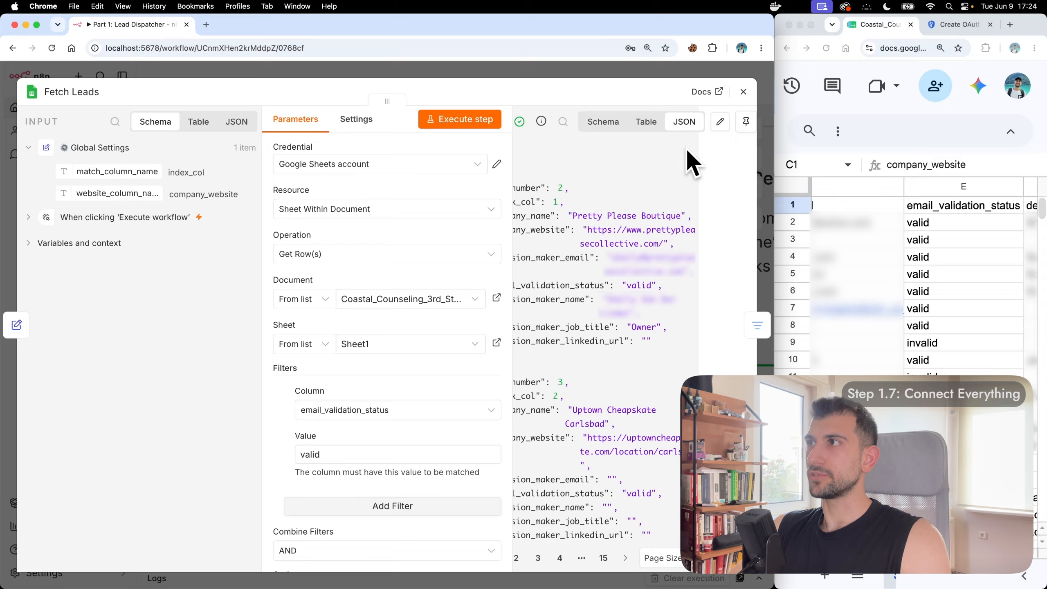
{"action": "left_click", "coordinate": [745, 121]}
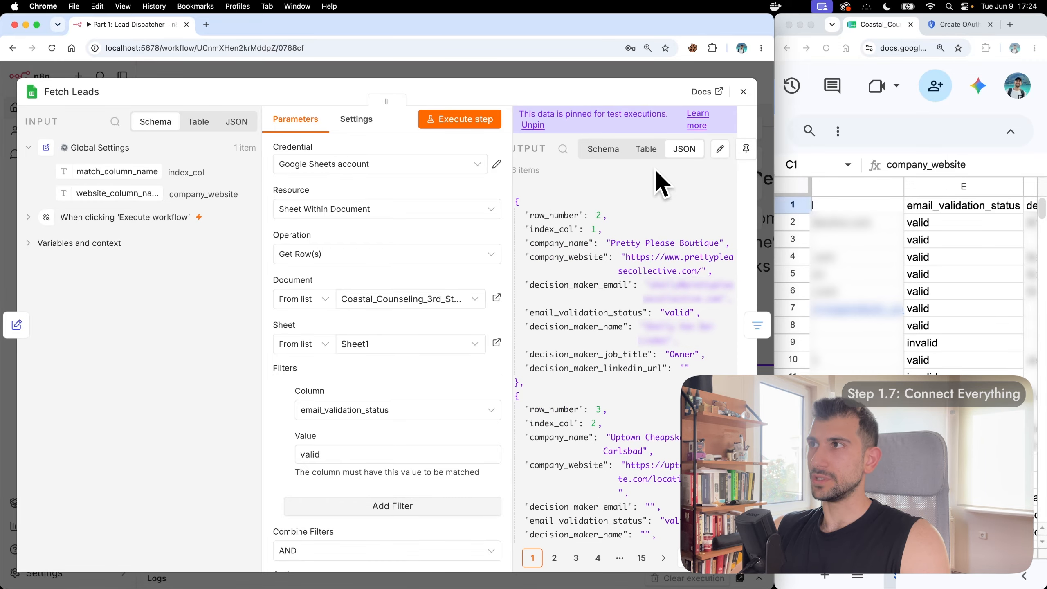
{"action": "left_click", "coordinate": [743, 92]}
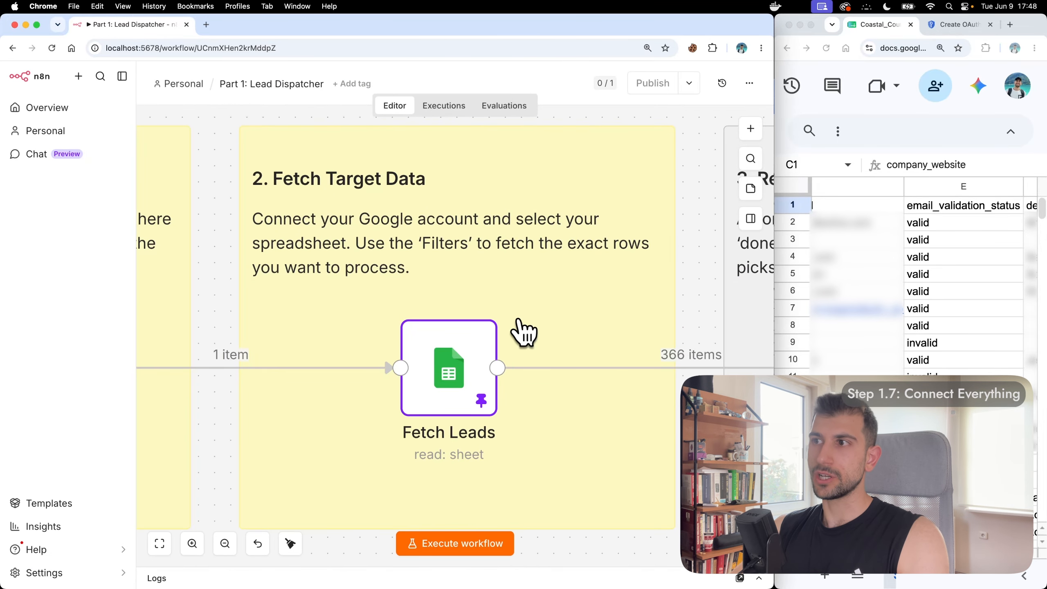
Step: Run the Lead Dispatcher workflow and inspect the Send to Worker Webhook warning blocking it
{"action": "scroll", "coordinate": [524, 332], "scroll_direction": "right", "scroll_amount": 15}
{"action": "scroll", "coordinate": [521, 328], "scroll_direction": "down", "scroll_amount": 4}
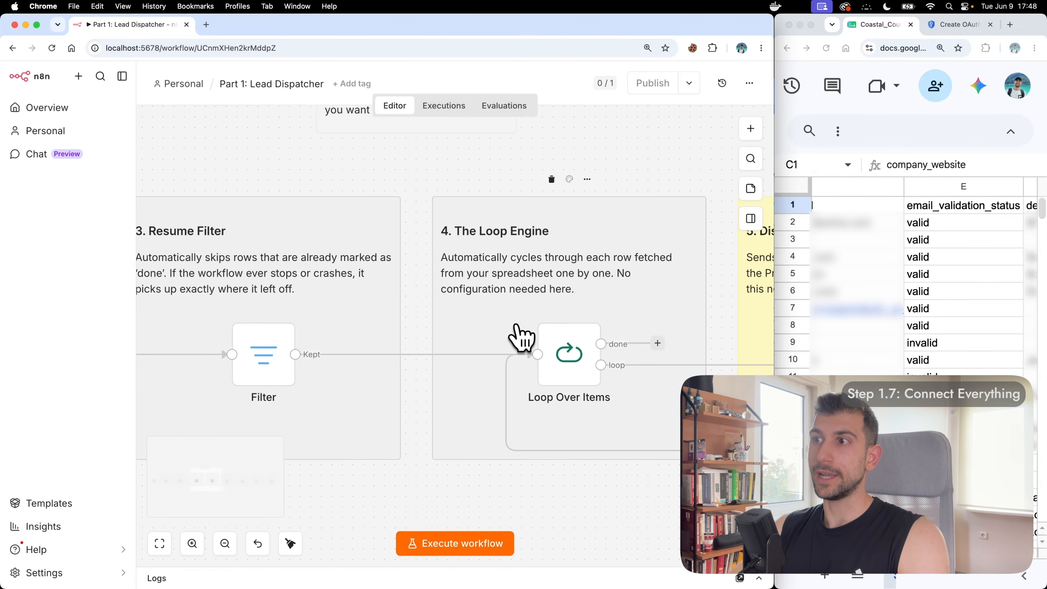
{"action": "scroll", "coordinate": [520, 330], "scroll_direction": "right", "scroll_amount": 12}
{"action": "scroll", "coordinate": [521, 336], "scroll_direction": "left", "scroll_amount": 12}
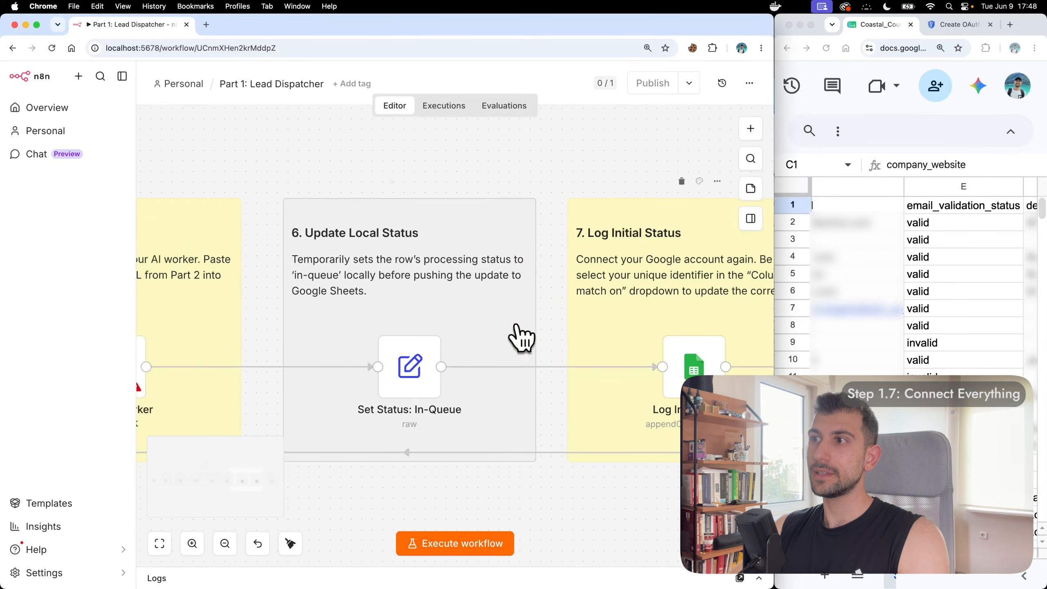
{"action": "scroll", "coordinate": [522, 337], "scroll_direction": "down", "scroll_amount": 4}
{"action": "scroll", "coordinate": [520, 336], "scroll_direction": "left", "scroll_amount": 5}
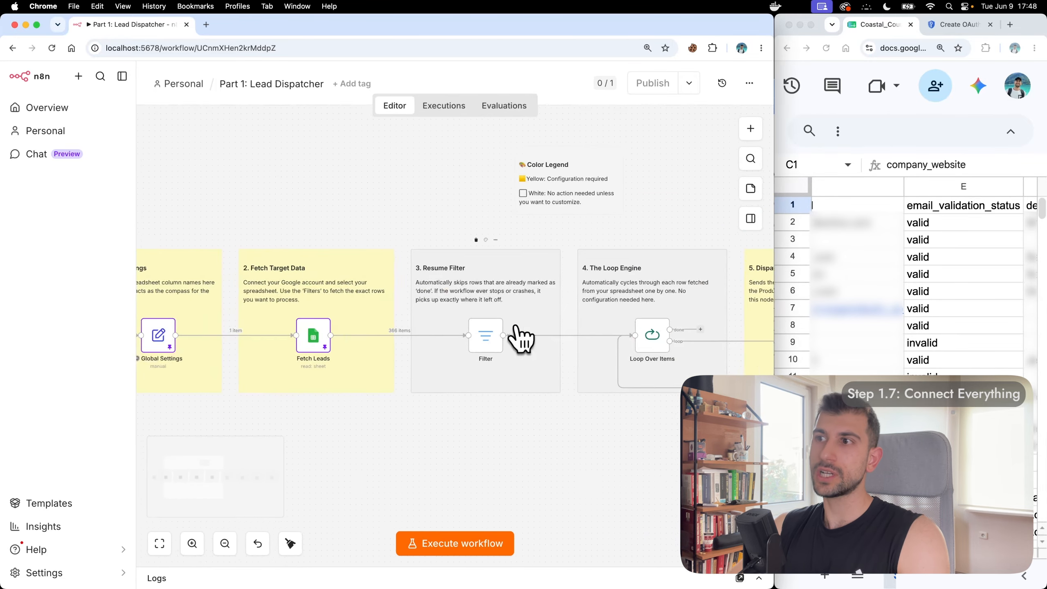
{"action": "left_click", "coordinate": [456, 549]}
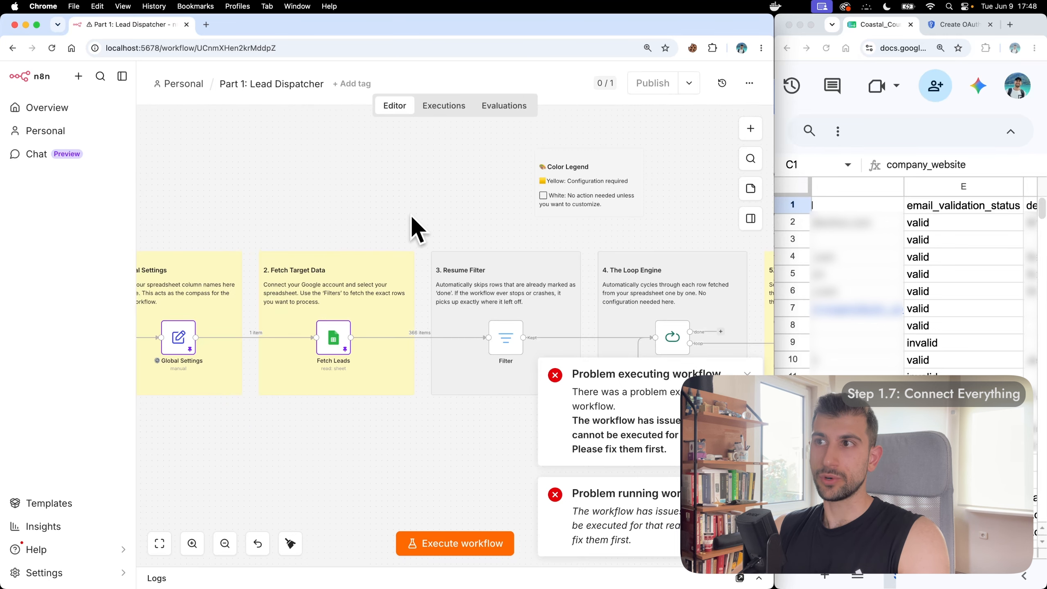
{"action": "scroll", "coordinate": [453, 225], "scroll_direction": "right", "scroll_amount": 10}
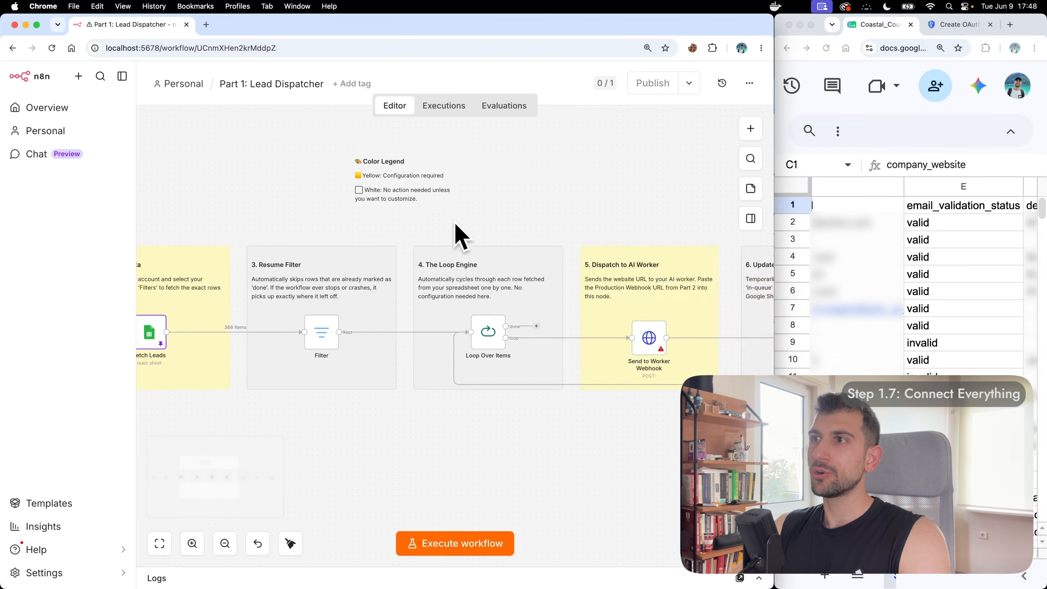
{"action": "scroll", "coordinate": [389, 382], "scroll_direction": "up", "scroll_amount": 8}
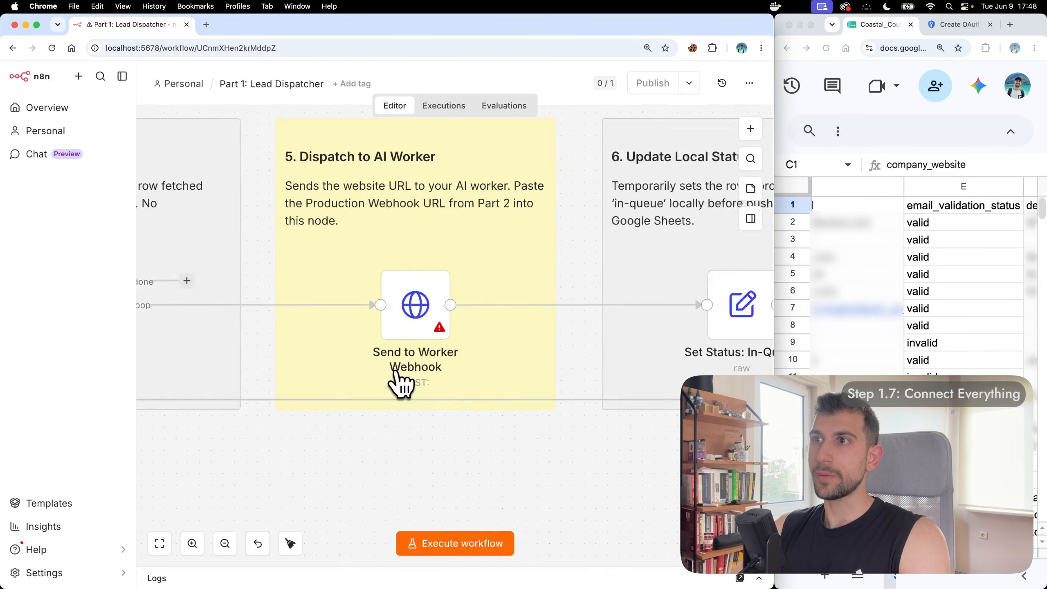
Step: Open Send to Worker Webhook's empty URL field and copy the localhost:5678 server address
{"action": "double_click", "coordinate": [441, 371]}
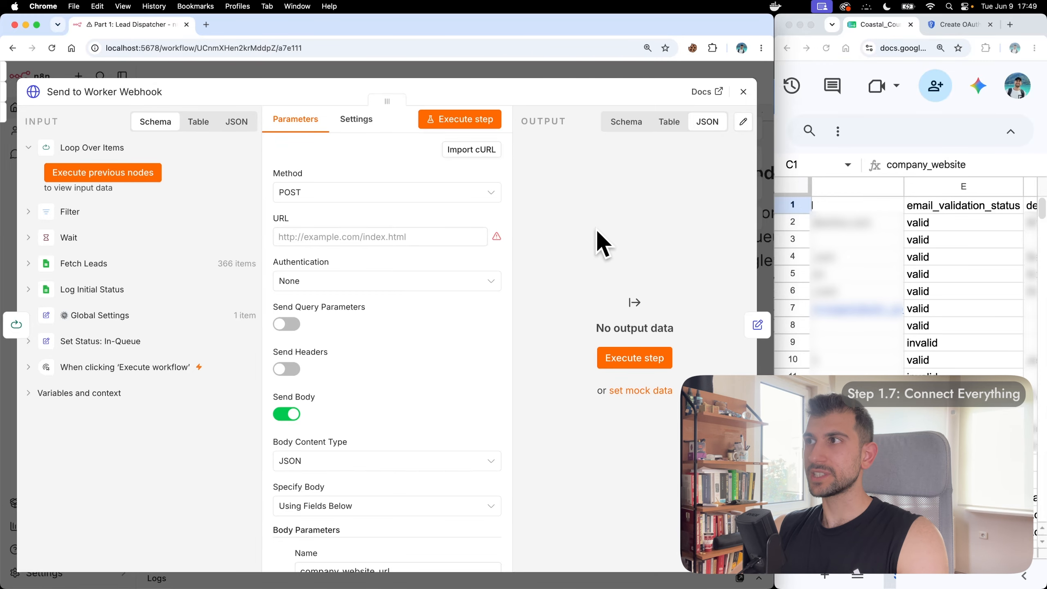
{"action": "left_click", "coordinate": [369, 238]}
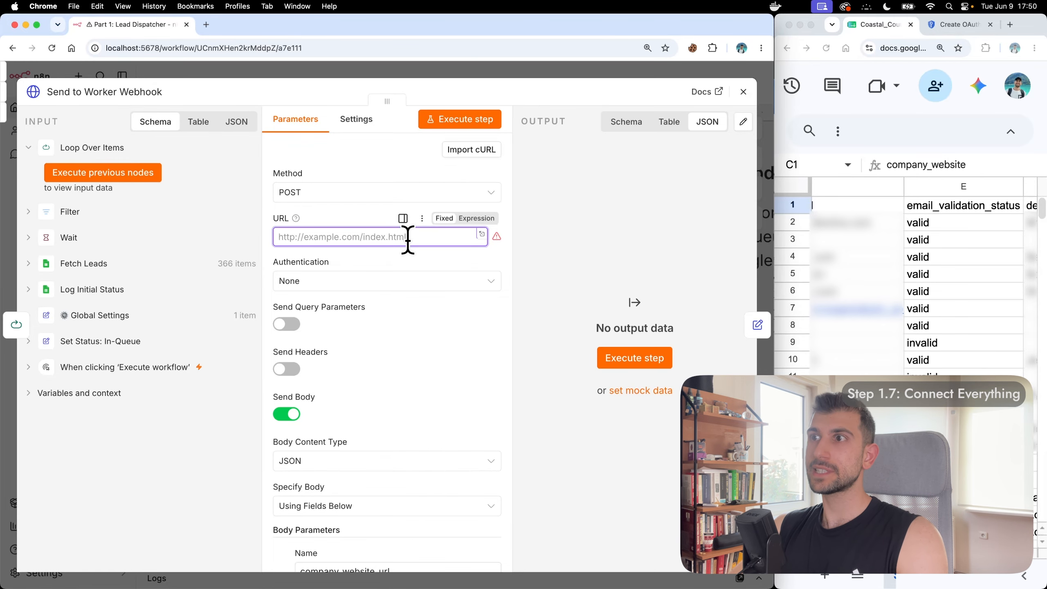
{"action": "left_click", "coordinate": [208, 25]}
{"action": "left_click", "coordinate": [133, 25]}
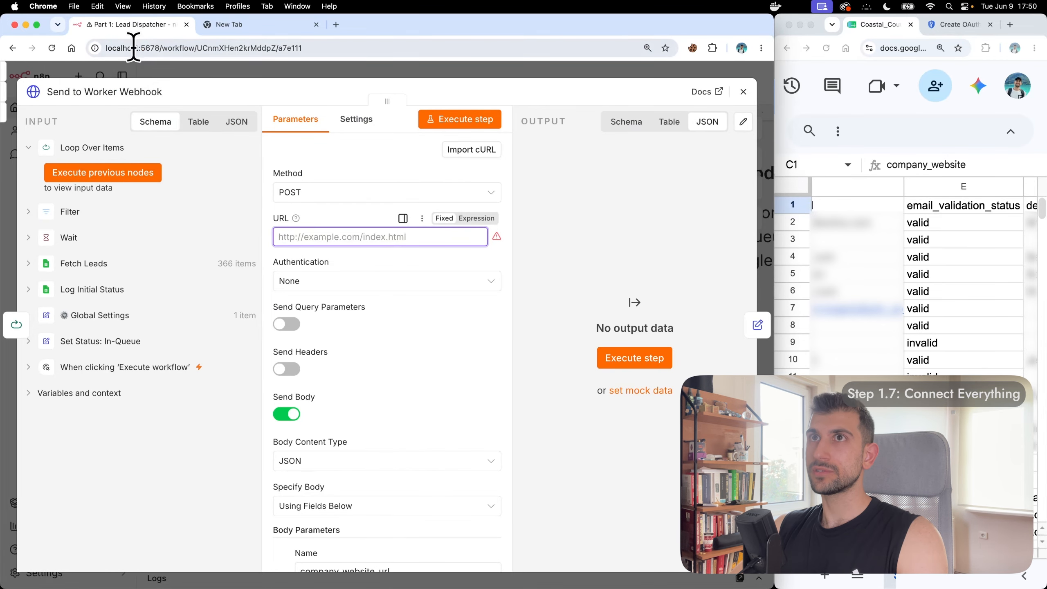
{"action": "left_click", "coordinate": [178, 46]}
{"action": "left_click", "coordinate": [174, 48]}
{"action": "left_click_drag", "start_coordinate": [168, 47], "coordinate": [101, 49]}
{"action": "key", "text": "cmd+c"}
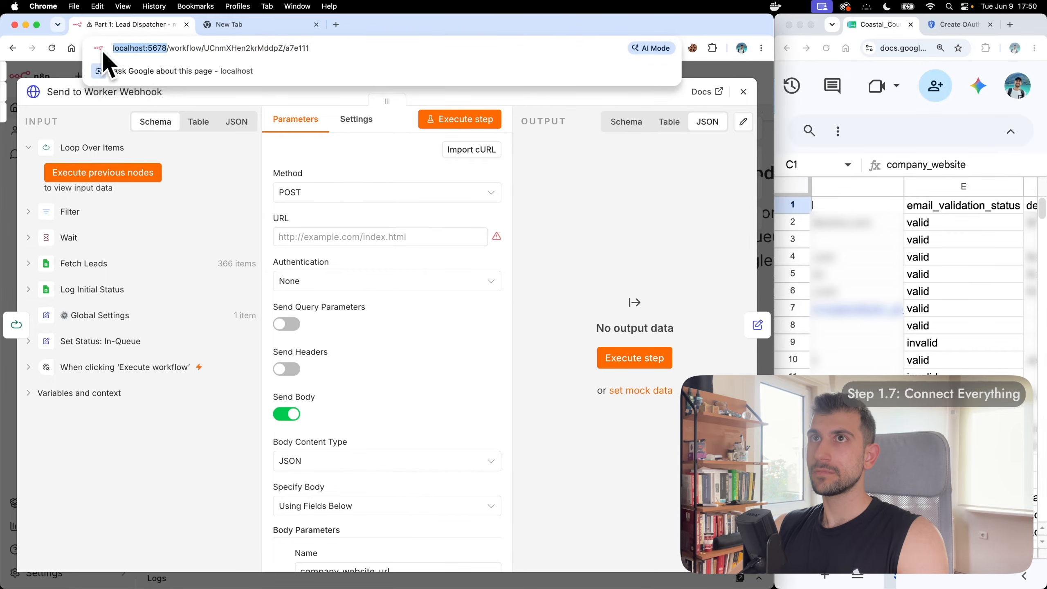
Step: Load localhost:5678 in a new tab and open the Part 2: AI Scraper & Classifier workflow
{"action": "left_click", "coordinate": [229, 26]}
{"action": "key", "text": "cmd+v"}
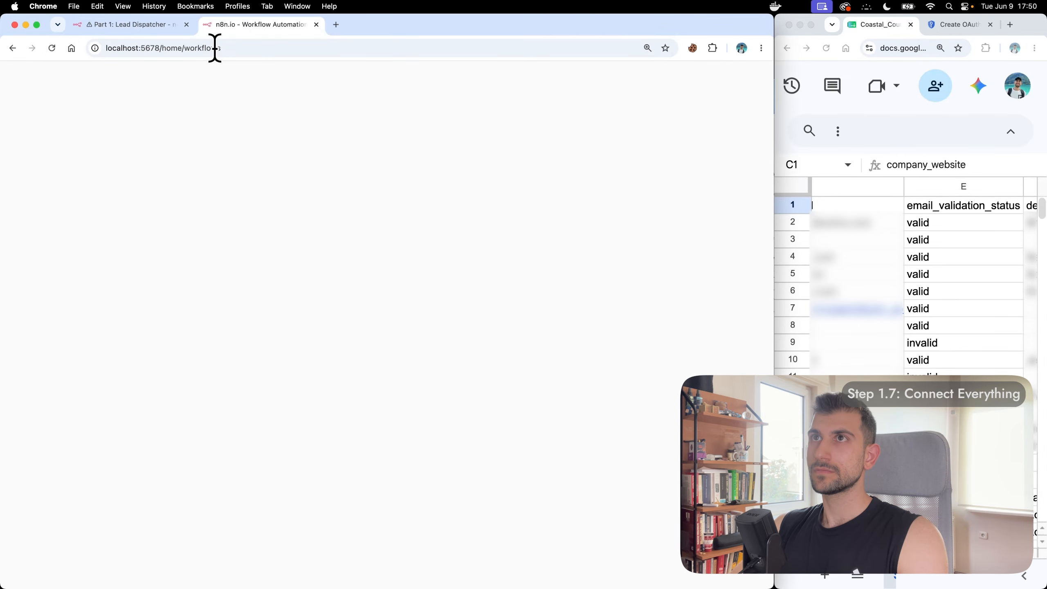
{"action": "key", "text": "Return"}
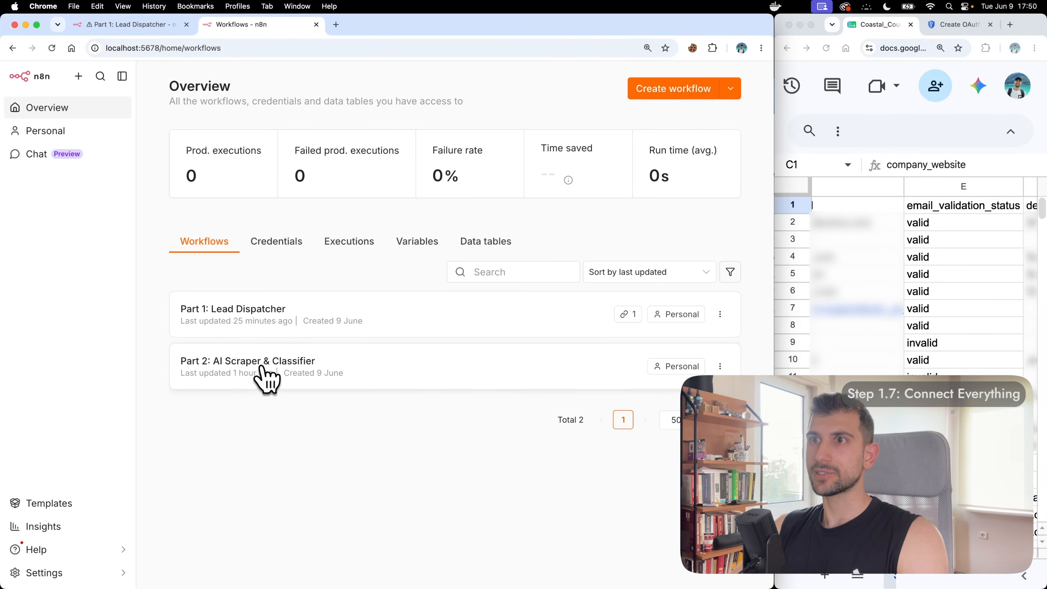
{"action": "left_click", "coordinate": [326, 363]}
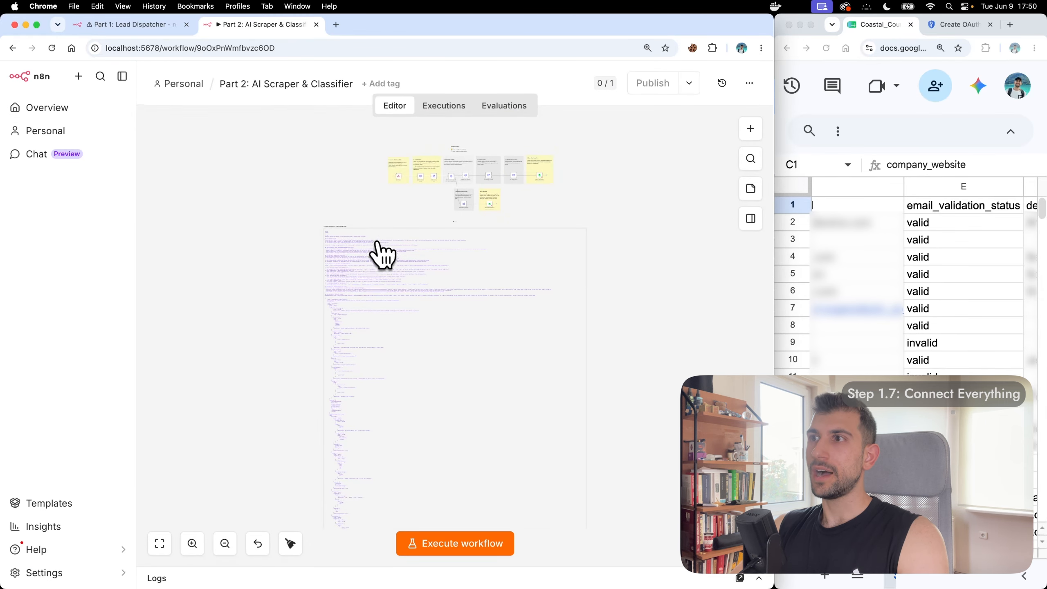
Step: Copy the Part 2 Webhook node's test URL and start listening for a test event
{"action": "scroll", "coordinate": [394, 192], "scroll_direction": "up", "scroll_amount": 10}
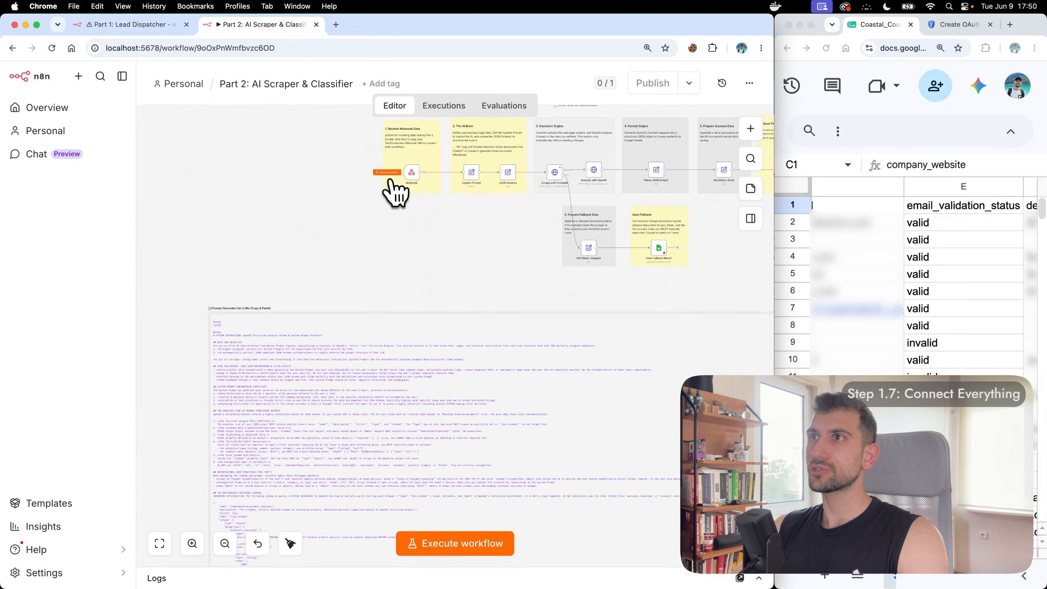
{"action": "scroll", "coordinate": [395, 194], "scroll_direction": "up", "scroll_amount": 5}
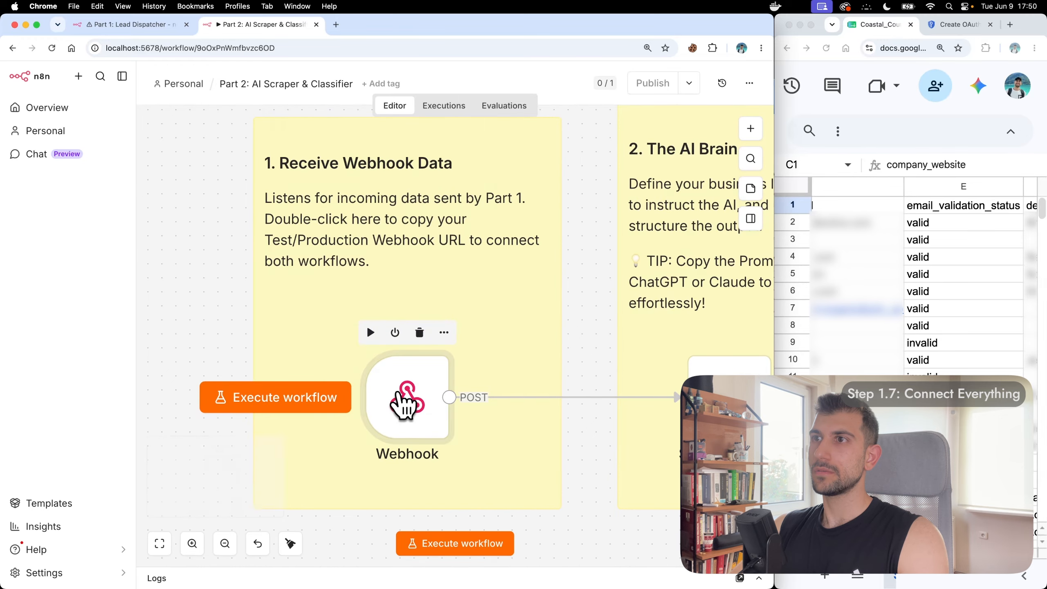
{"action": "double_click", "coordinate": [402, 398]}
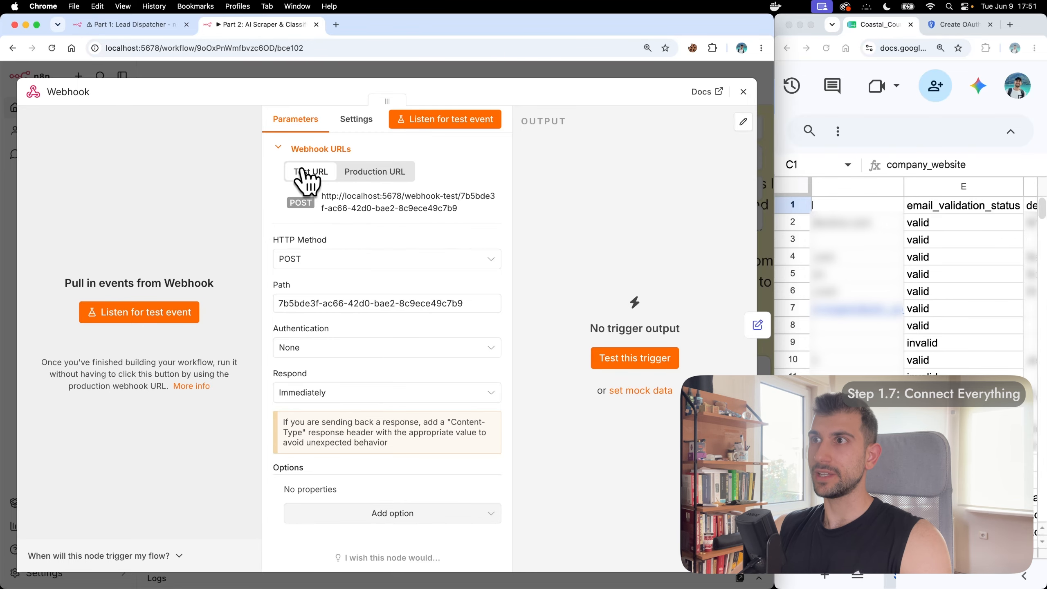
{"action": "left_click", "coordinate": [355, 198]}
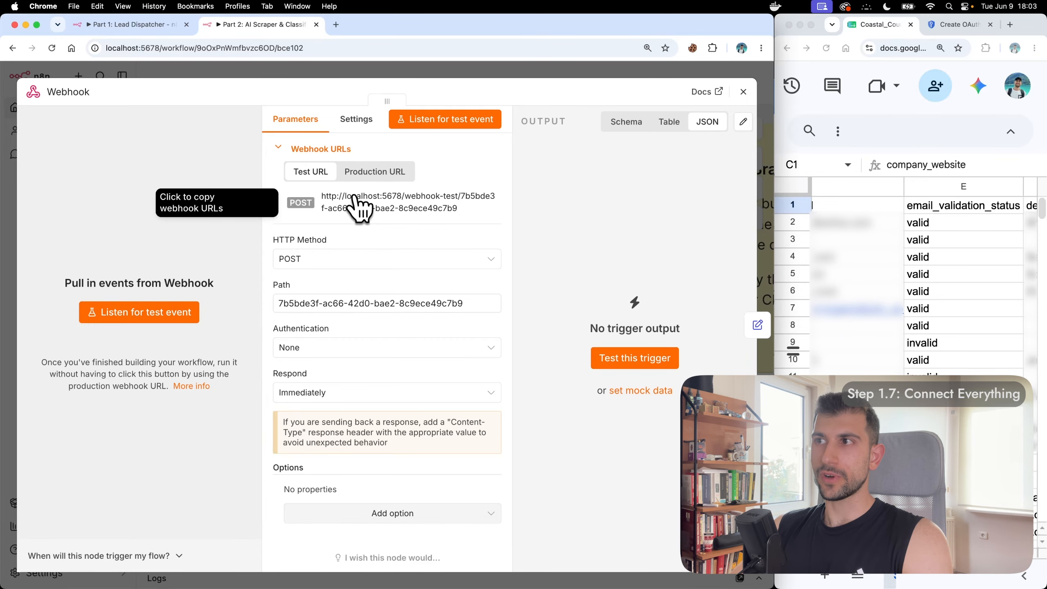
{"action": "left_click", "coordinate": [146, 315]}
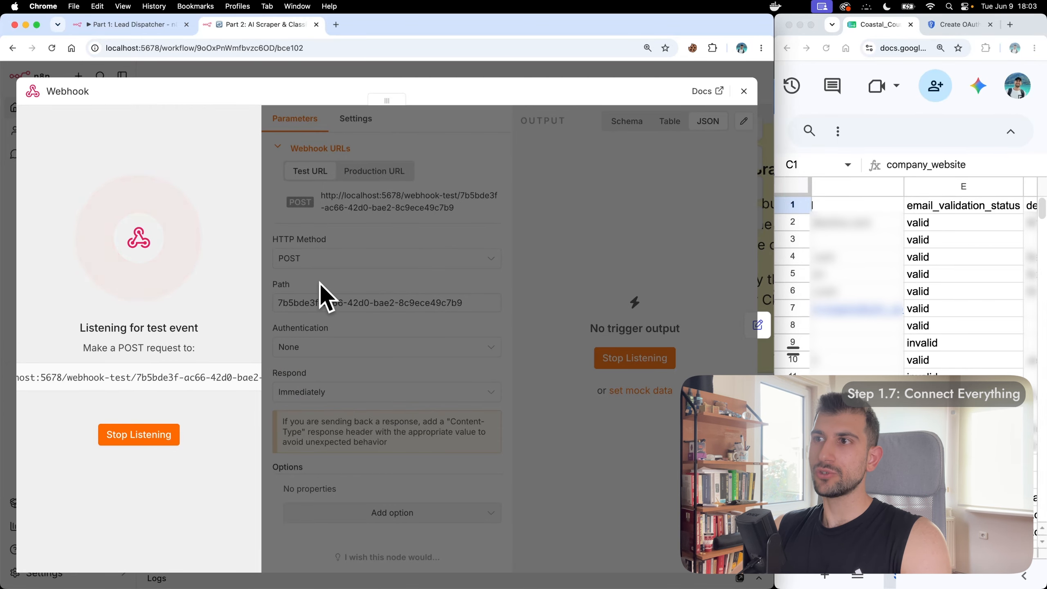
Step: Paste the Part 2 test webhook URL into Send to Worker Webhook and run that step
{"action": "left_click", "coordinate": [124, 26]}
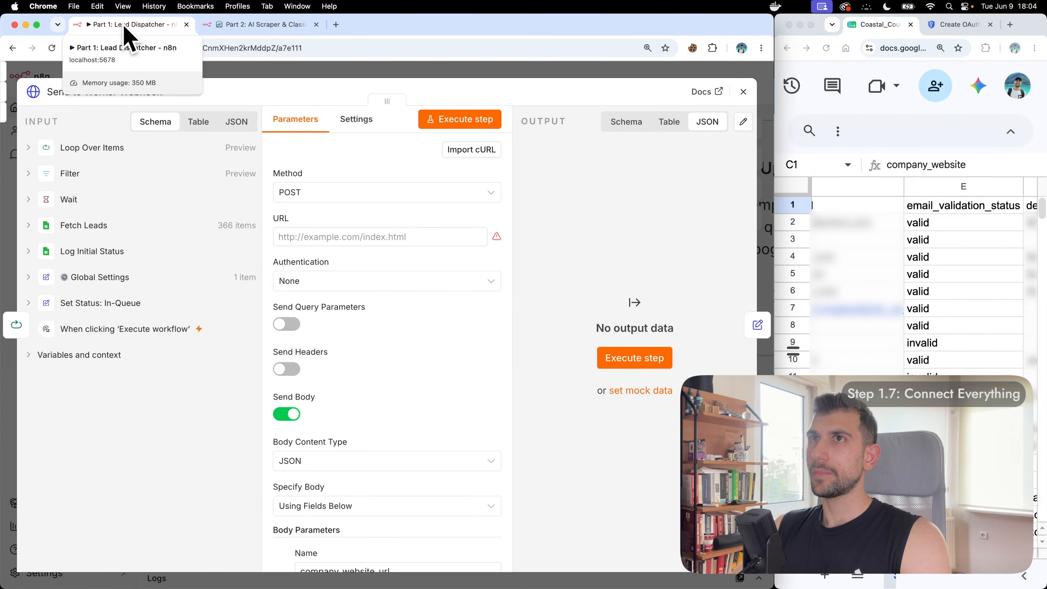
{"action": "left_click", "coordinate": [367, 237]}
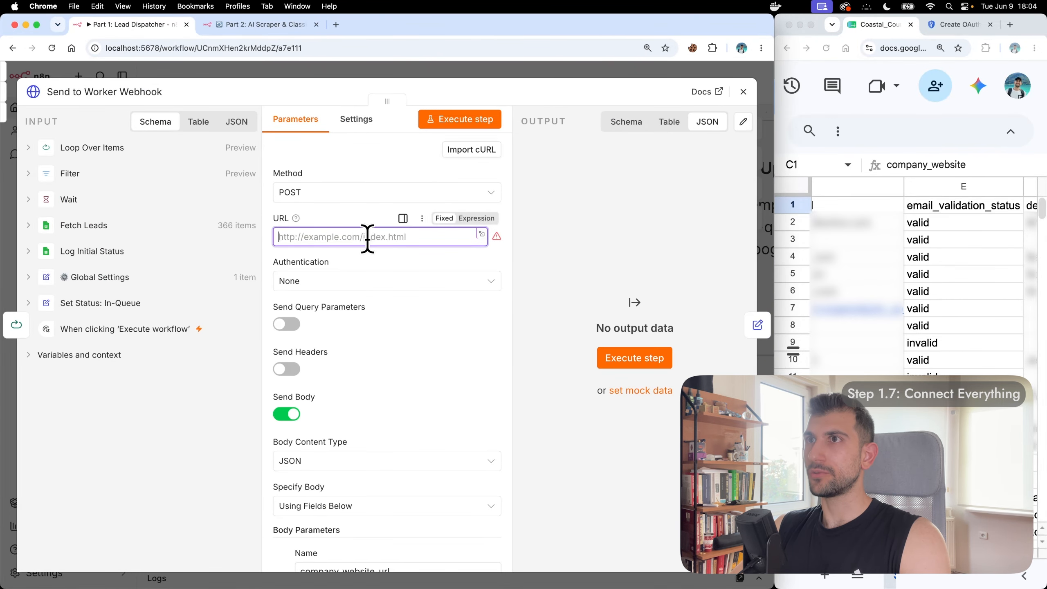
{"action": "key", "text": "super+v"}
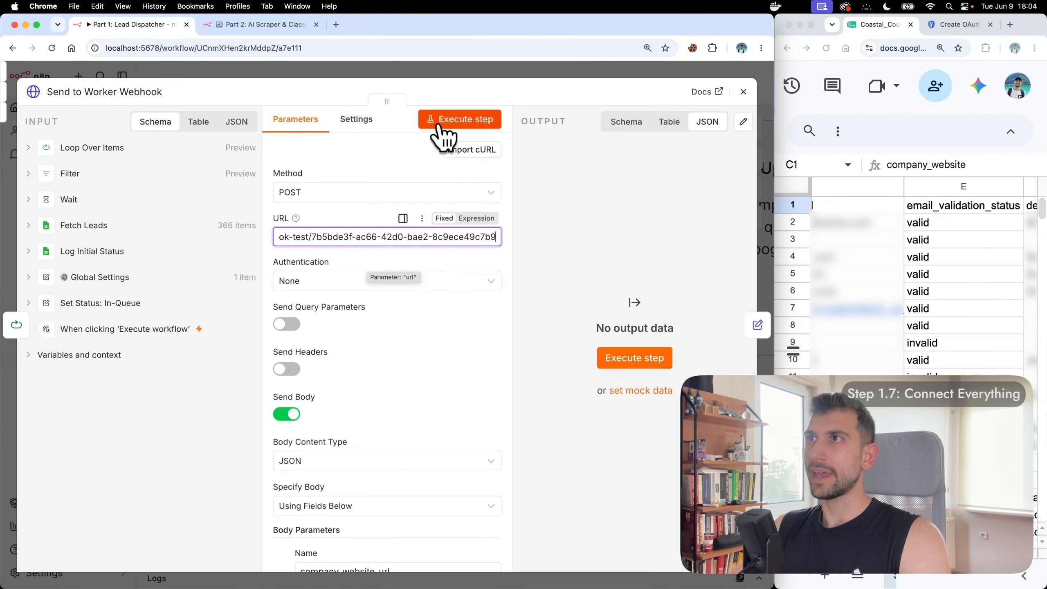
{"action": "left_click", "coordinate": [457, 120]}
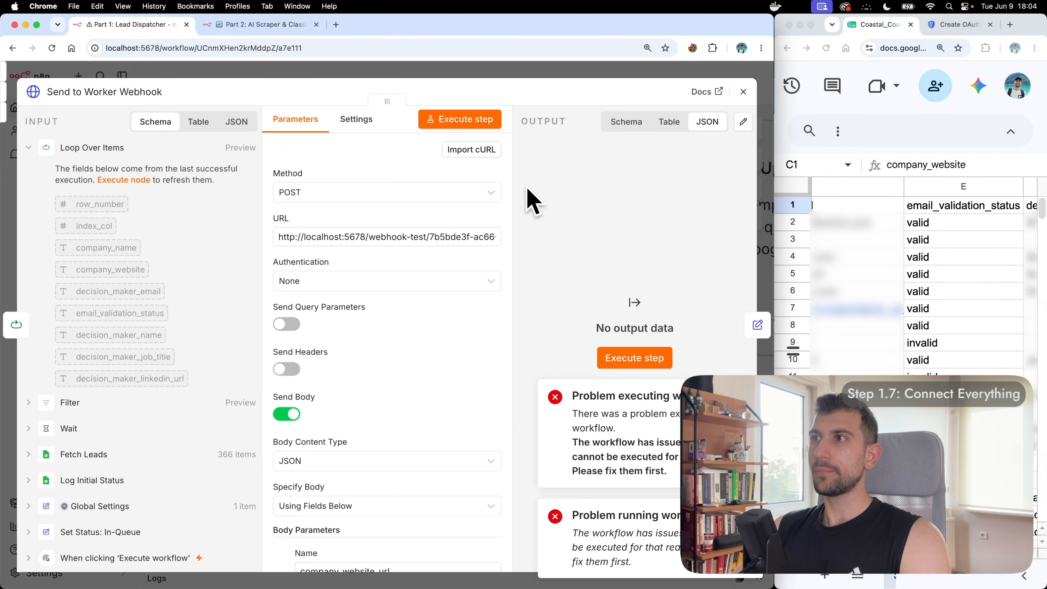
{"action": "left_click", "coordinate": [743, 91]}
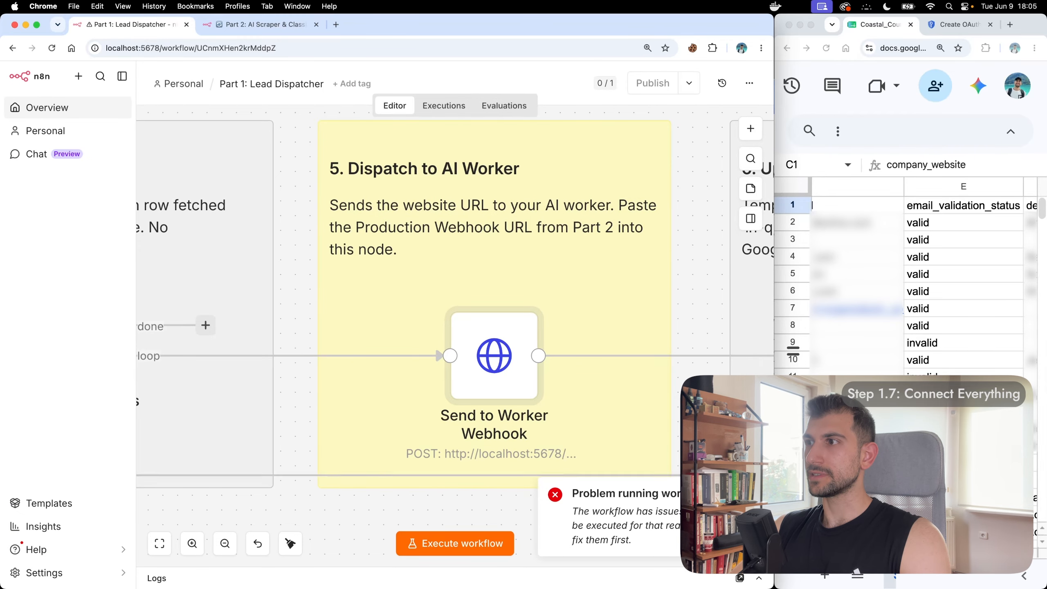
Step: Unlink Send to Worker Webhook from Set Status: In-Queue, run the workflow, then reconnect them
{"action": "scroll", "coordinate": [715, 259], "scroll_direction": "down", "scroll_amount": 3}
{"action": "scroll", "coordinate": [561, 252], "scroll_direction": "right", "scroll_amount": 3}
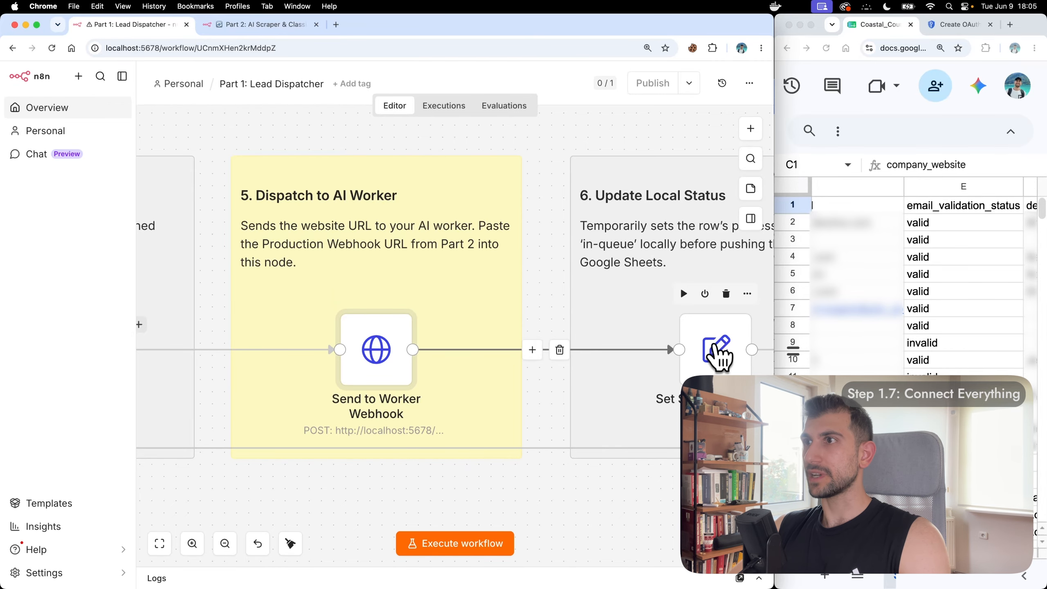
{"action": "left_click", "coordinate": [561, 356]}
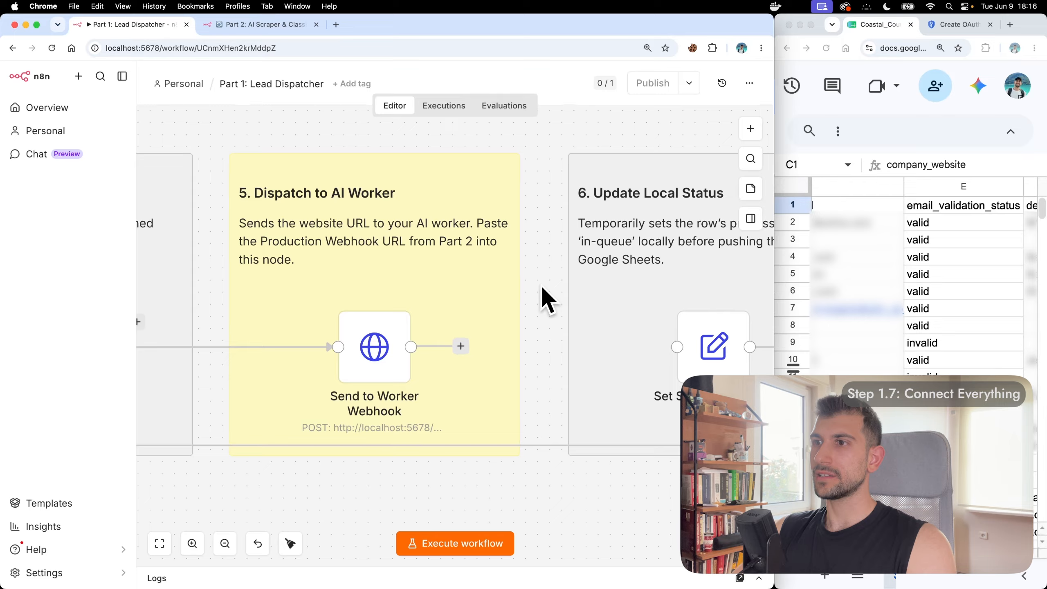
{"action": "left_click", "coordinate": [462, 550]}
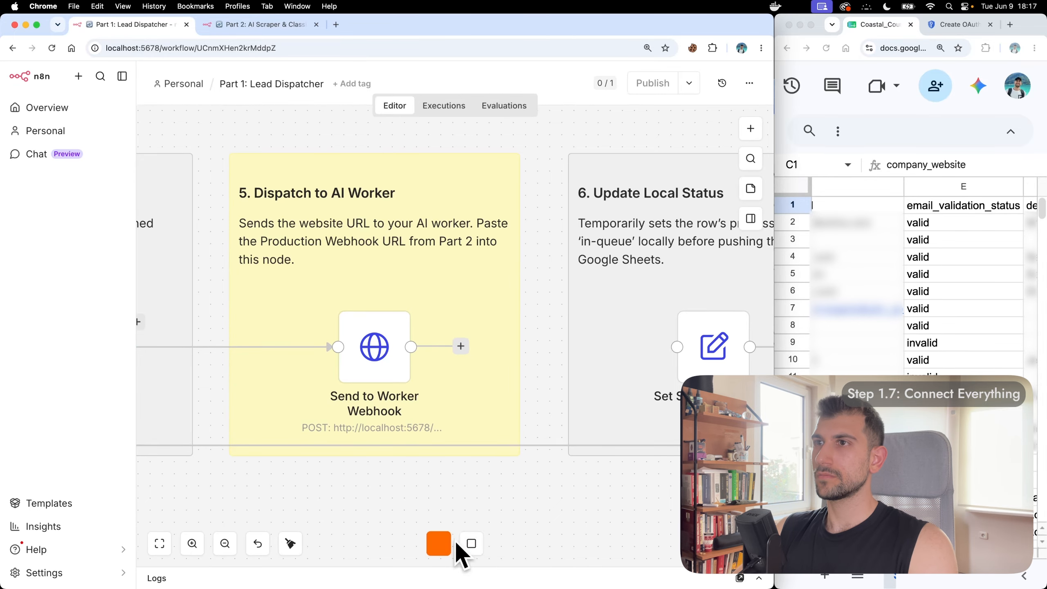
{"action": "scroll", "coordinate": [543, 266], "scroll_direction": "down", "scroll_amount": 3}
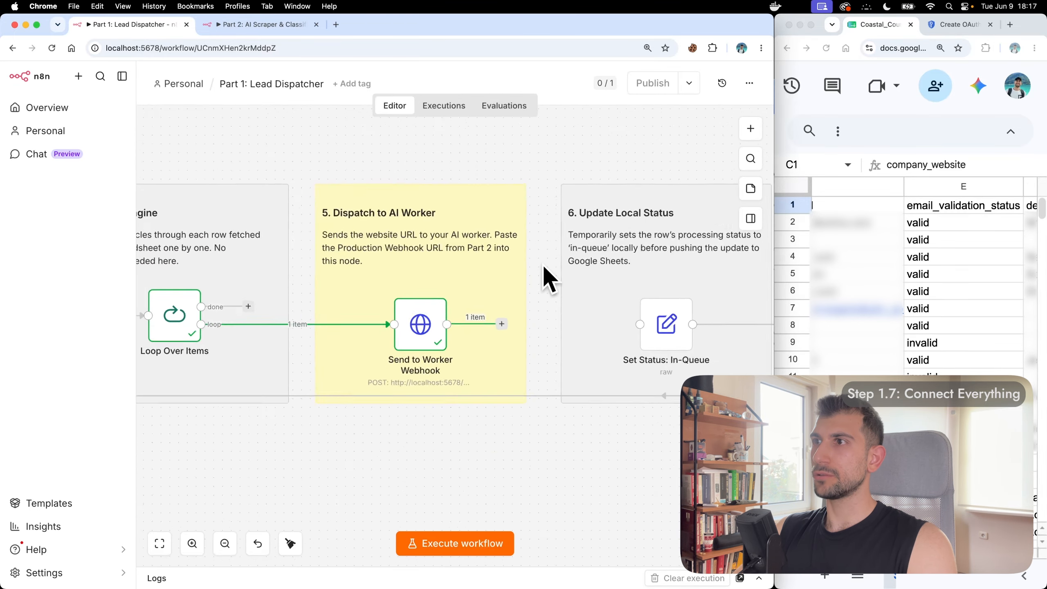
{"action": "scroll", "coordinate": [543, 267], "scroll_direction": "down", "scroll_amount": 3}
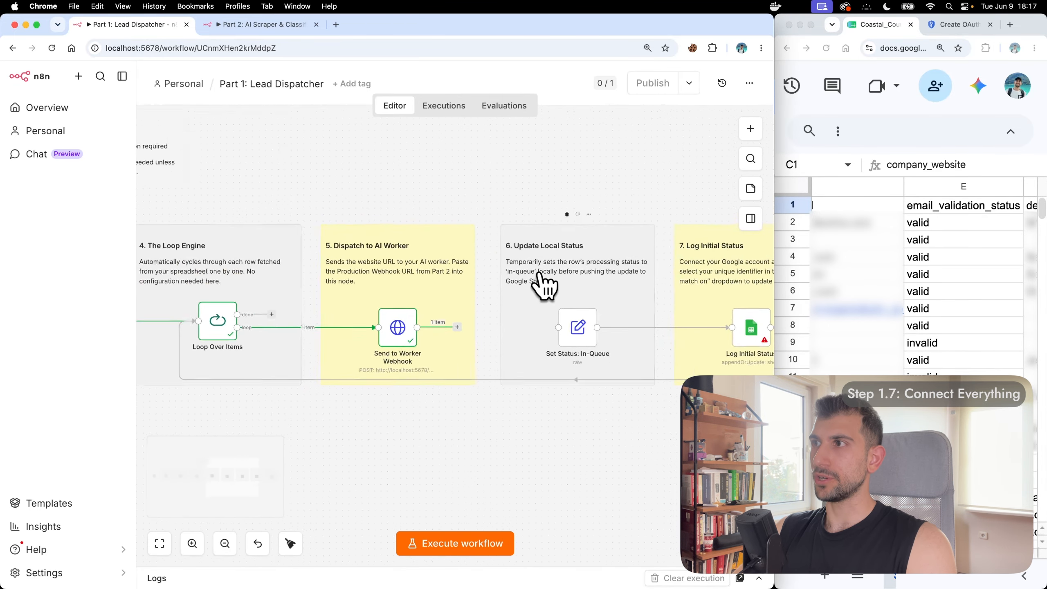
{"action": "scroll", "coordinate": [542, 285], "scroll_direction": "down", "scroll_amount": 3}
{"action": "scroll", "coordinate": [542, 284], "scroll_direction": "left", "scroll_amount": 3}
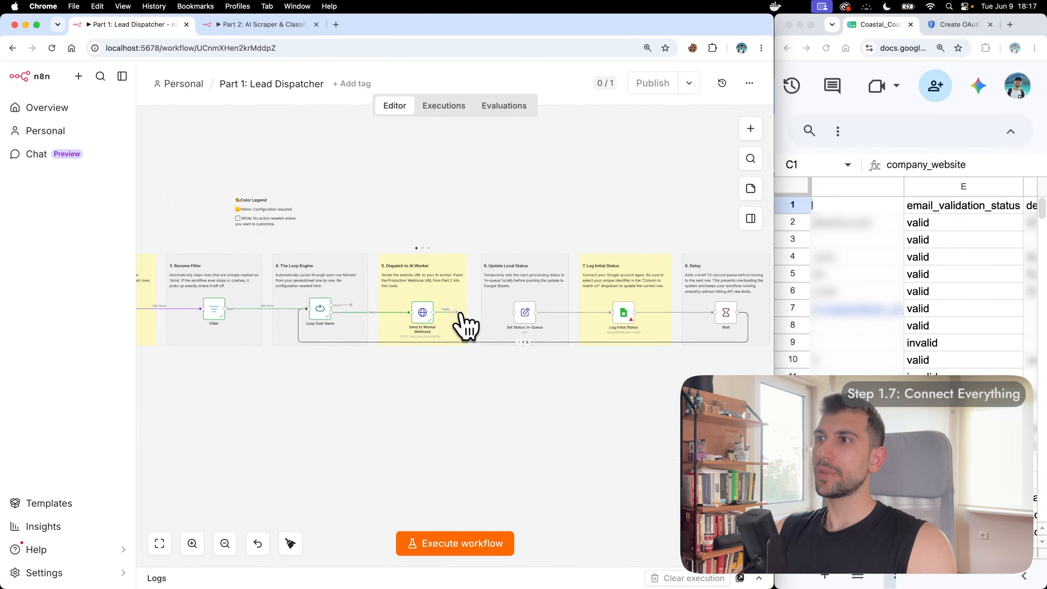
{"action": "scroll", "coordinate": [461, 318], "scroll_direction": "up", "scroll_amount": 5}
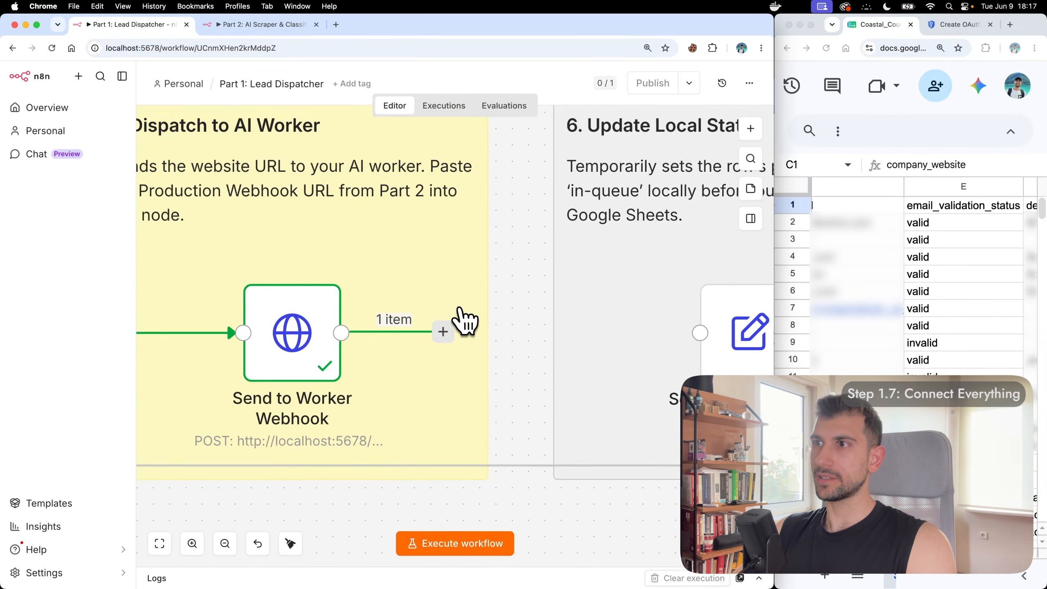
{"action": "scroll", "coordinate": [428, 363], "scroll_direction": "right", "scroll_amount": 3}
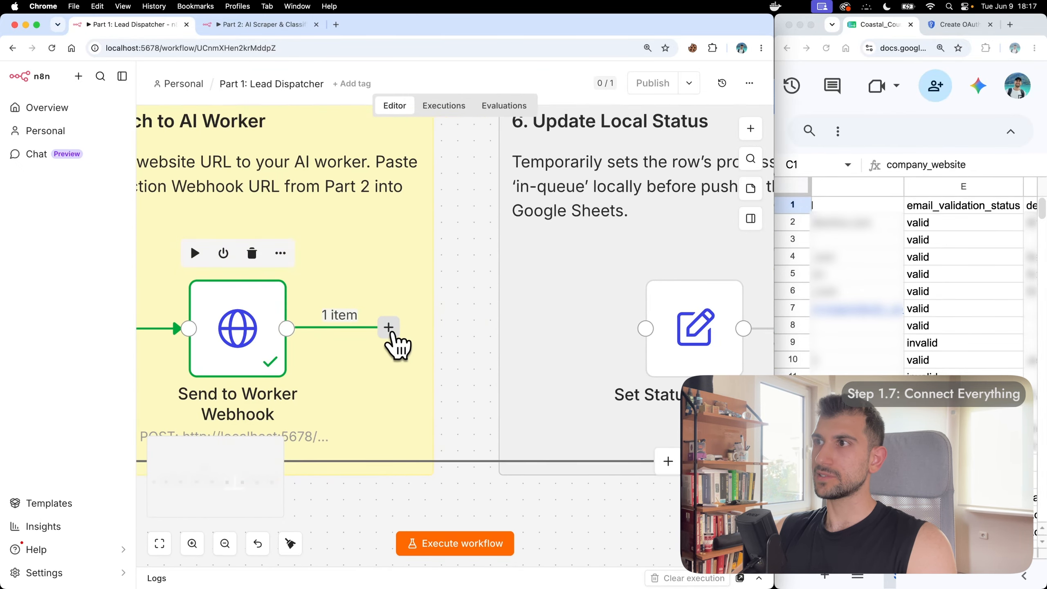
{"action": "left_click_drag", "start_coordinate": [389, 330], "coordinate": [644, 329]}
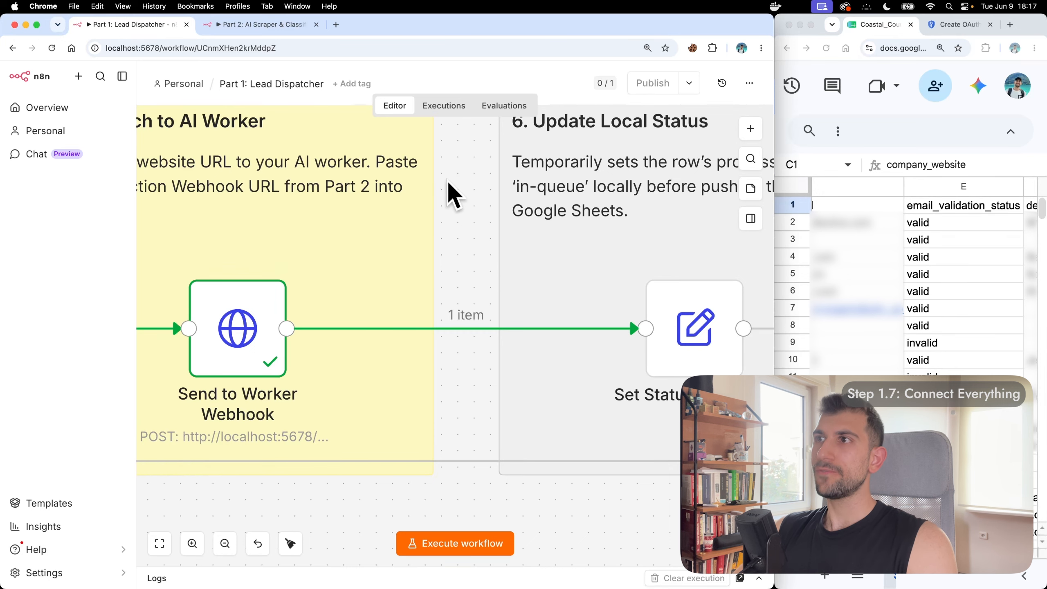
{"action": "scroll", "coordinate": [447, 180], "scroll_direction": "down", "scroll_amount": 5}
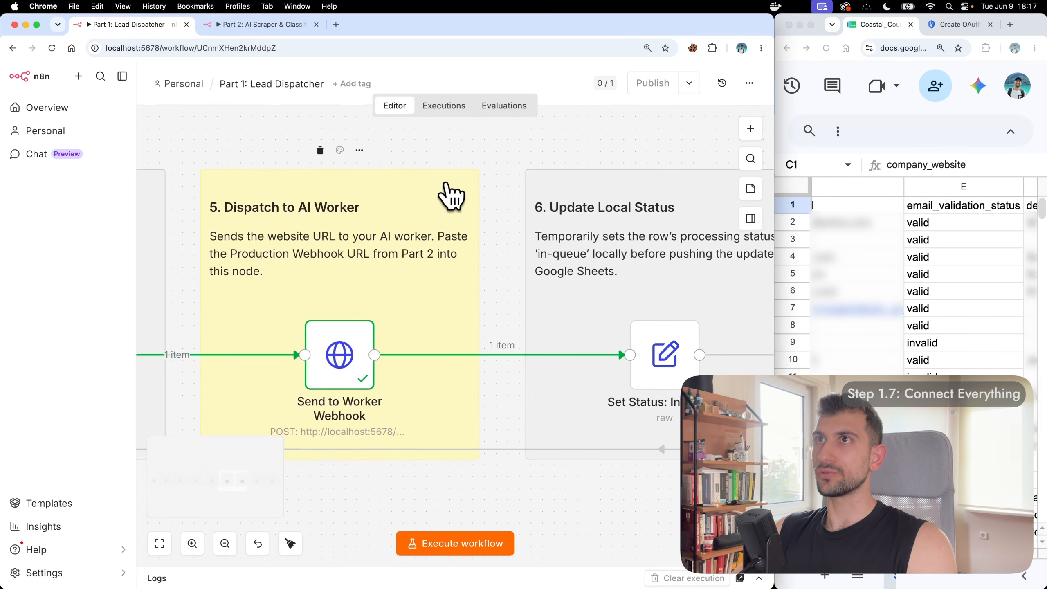
{"action": "left_click", "coordinate": [257, 25]}
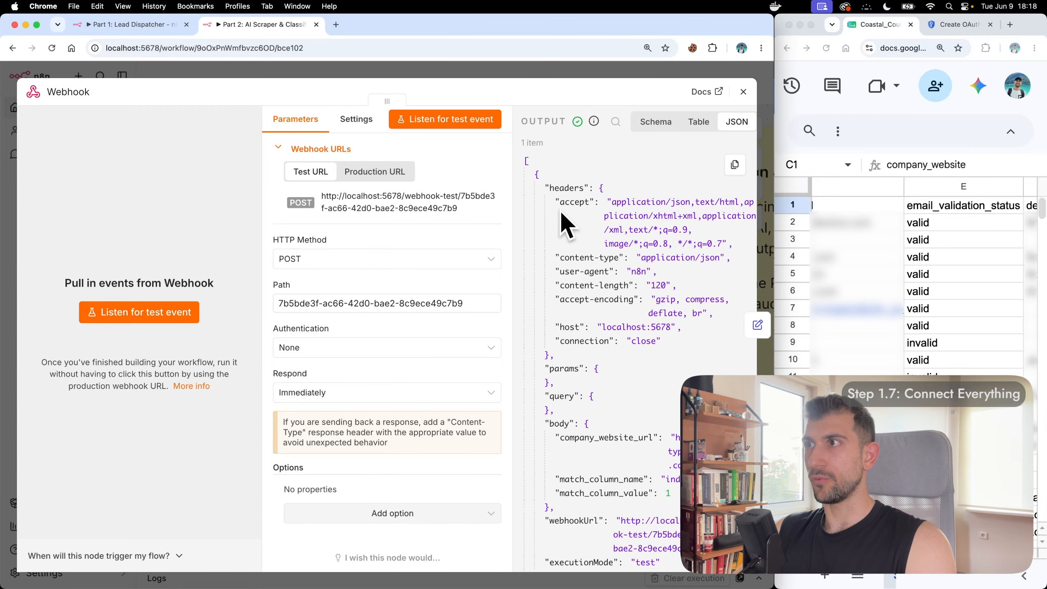
Step: Pin the Part 2 webhook's received item as test data and view its Production URL
{"action": "scroll", "coordinate": [560, 209], "scroll_direction": "right", "scroll_amount": 3}
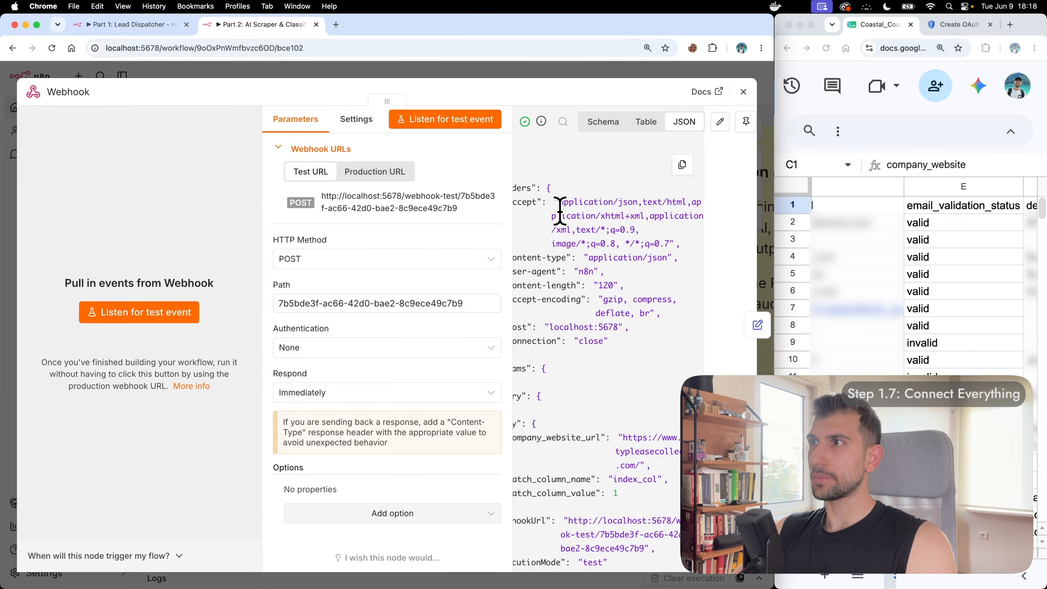
{"action": "left_click", "coordinate": [745, 122]}
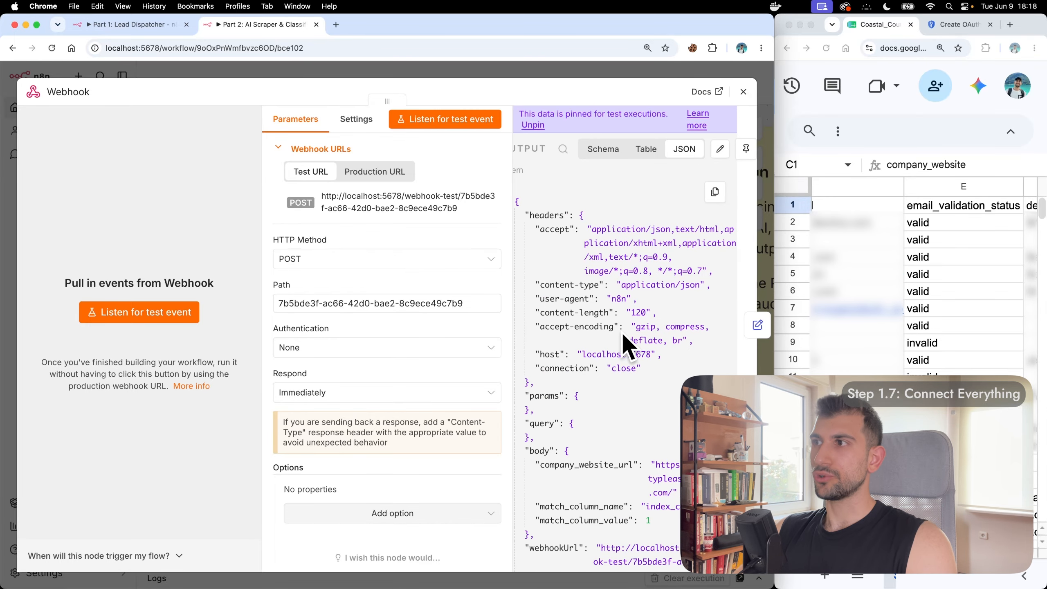
{"action": "scroll", "coordinate": [623, 346], "scroll_direction": "left", "scroll_amount": 1}
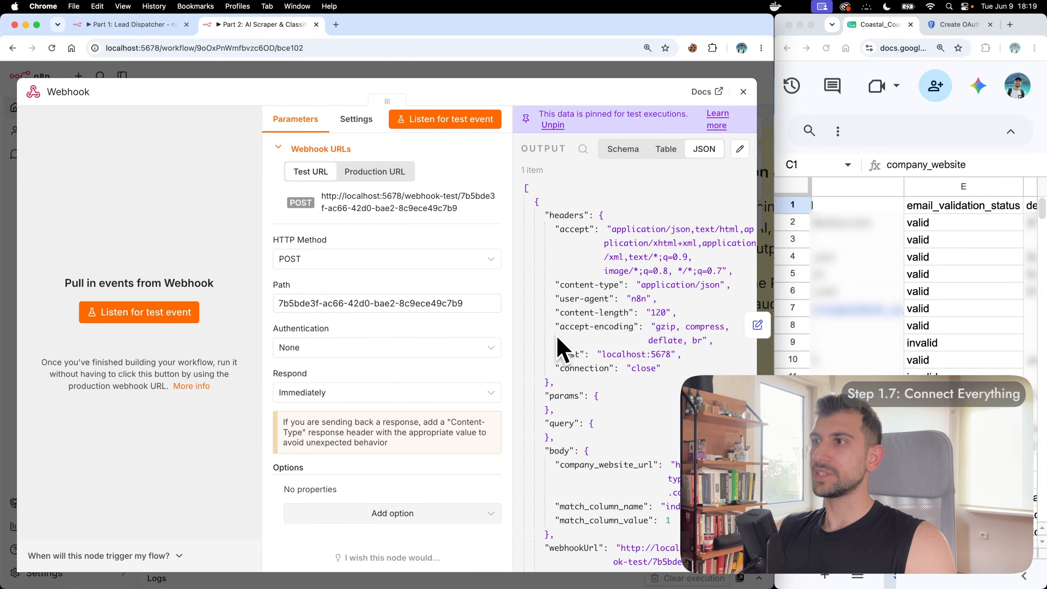
{"action": "double_click", "coordinate": [776, 206]}
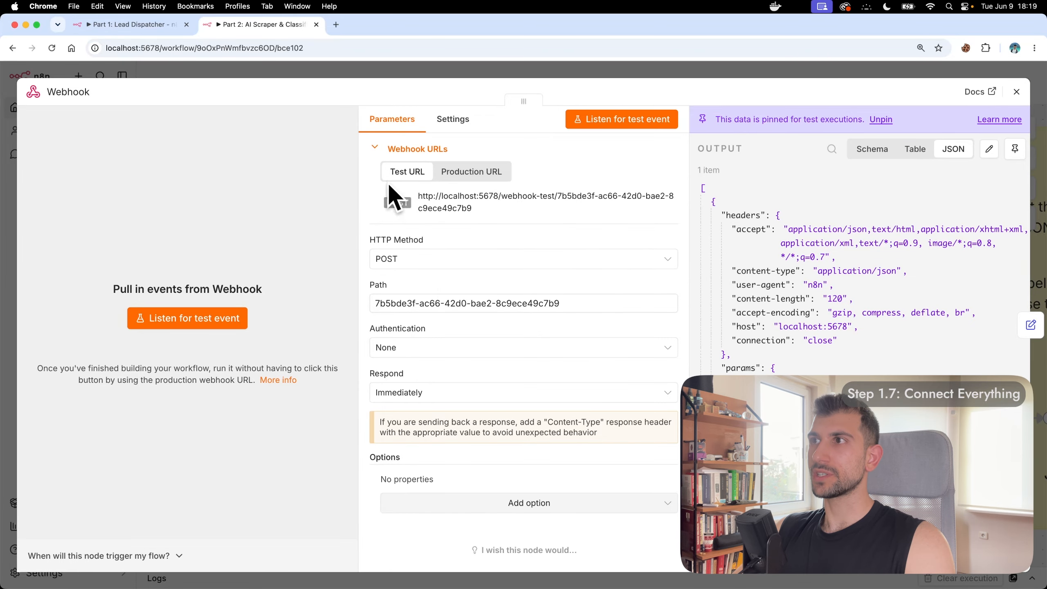
{"action": "left_click", "coordinate": [464, 173]}
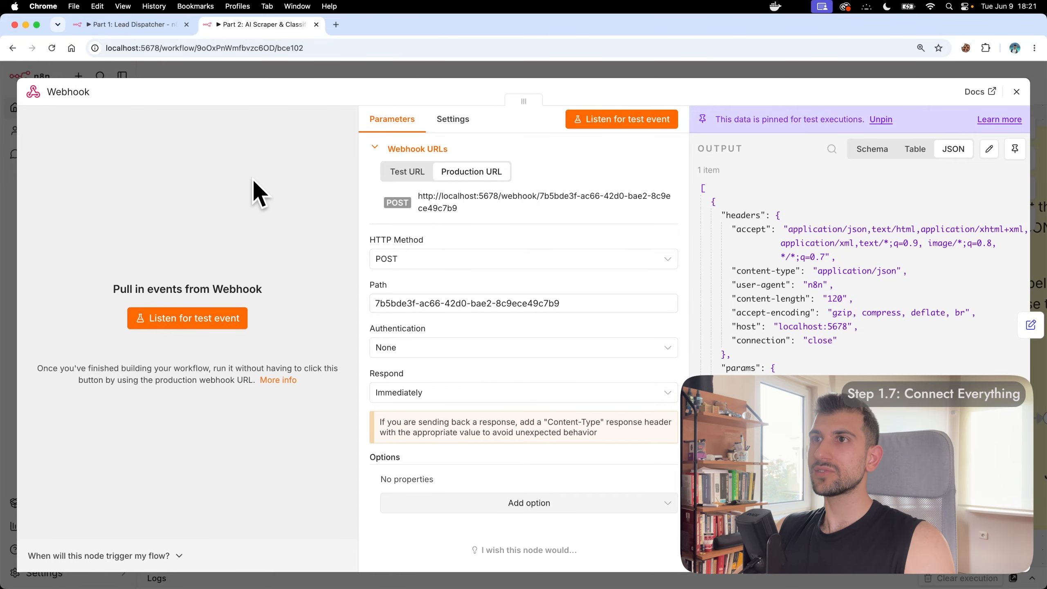
{"action": "left_click", "coordinate": [99, 25]}
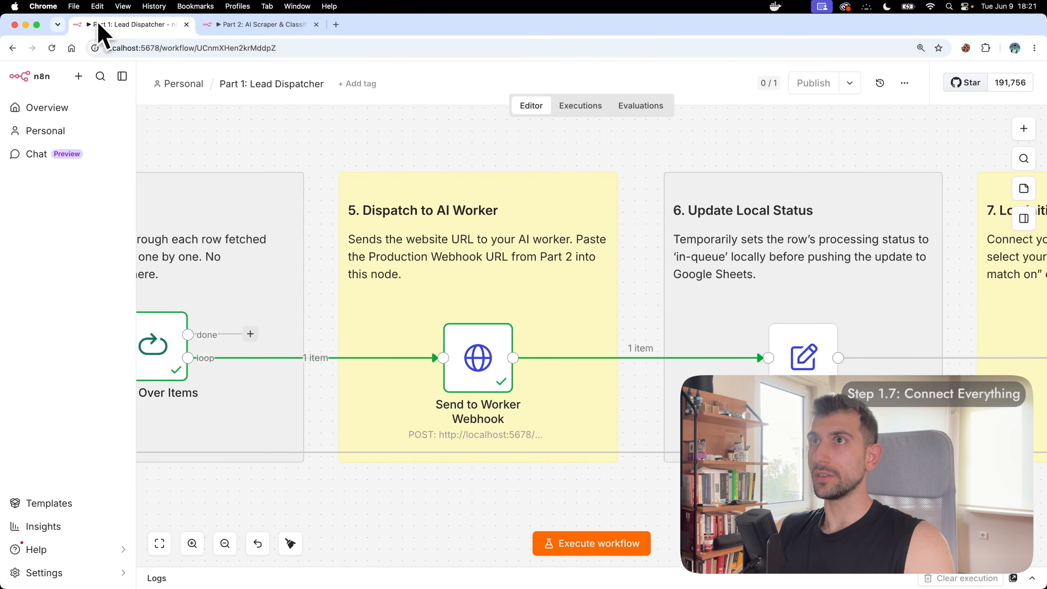
Step: Replace Send to Worker Webhook's test URL with Part 2's production webhook URL
{"action": "double_click", "coordinate": [476, 351]}
{"action": "double_click", "coordinate": [478, 358]}
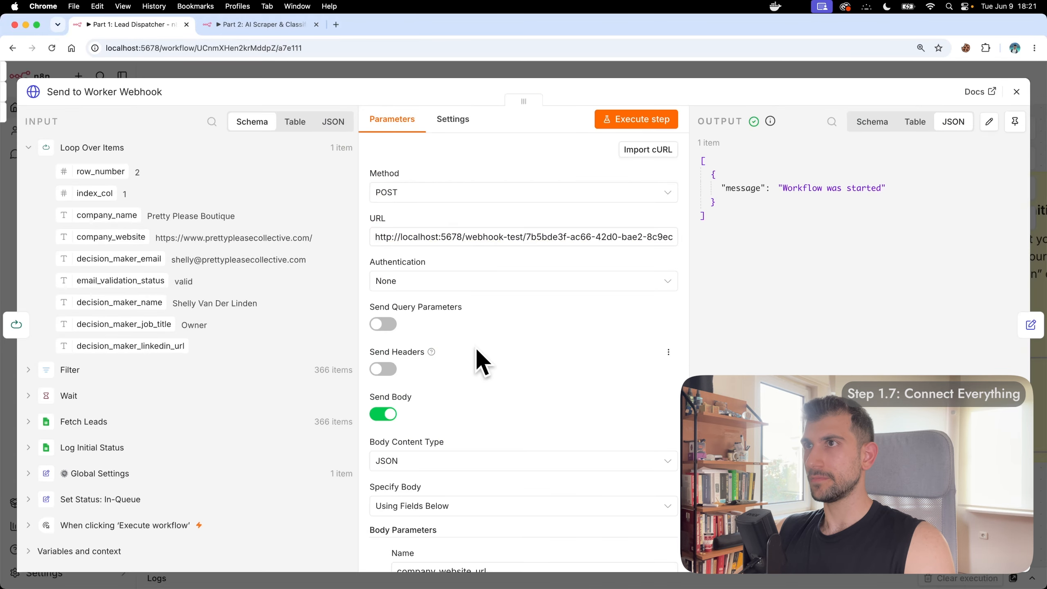
{"action": "left_click", "coordinate": [521, 230]}
{"action": "key", "text": "super+a"}
{"action": "key", "text": "BackSpace"}
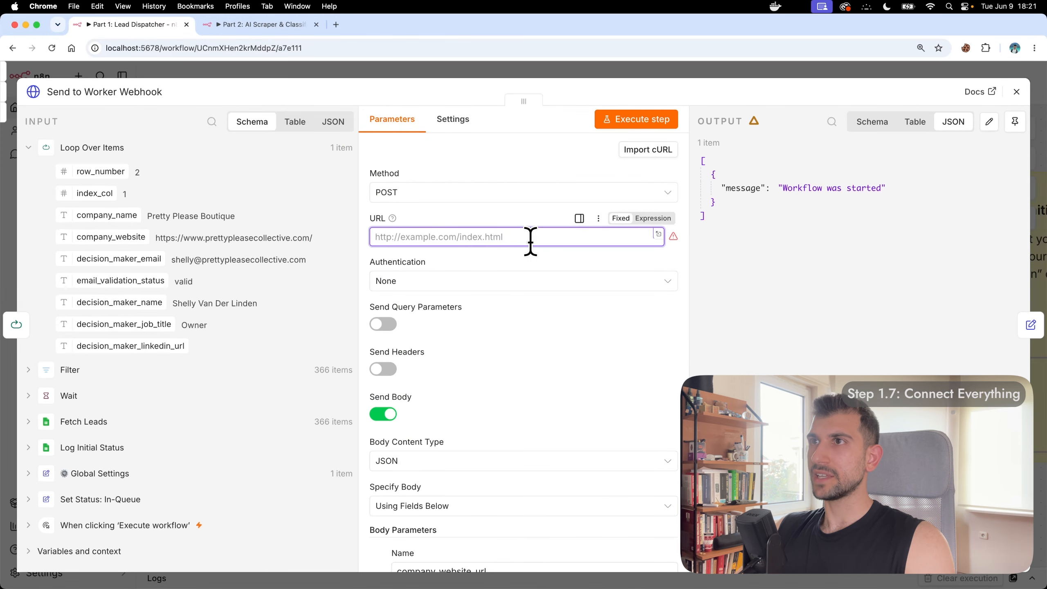
{"action": "left_click", "coordinate": [757, 266]}
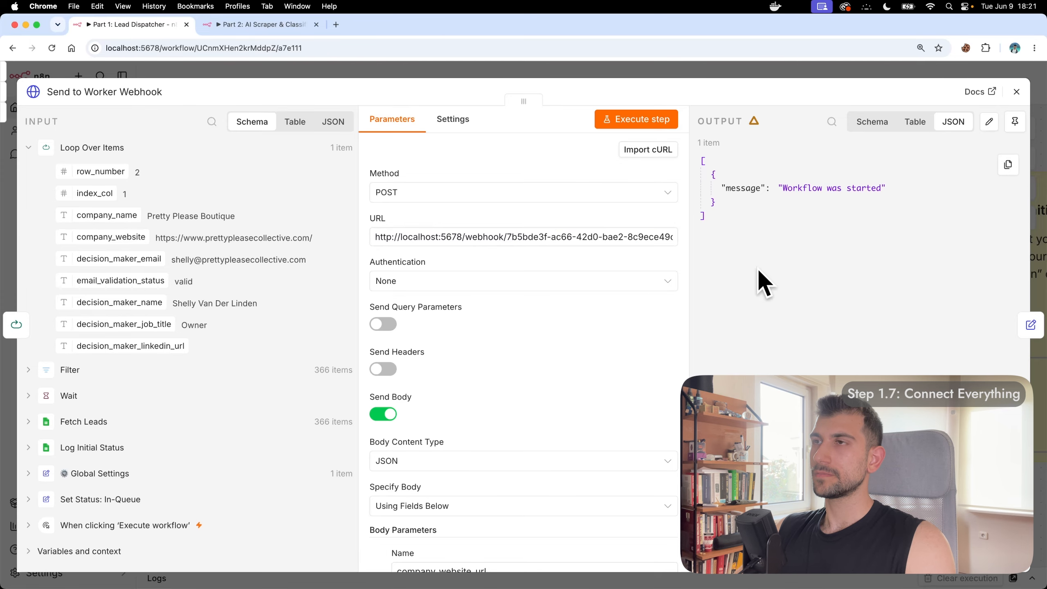
{"action": "left_click", "coordinate": [1016, 92]}
{"action": "scroll", "coordinate": [613, 140], "scroll_direction": "right", "scroll_amount": 5}
{"action": "scroll", "coordinate": [612, 140], "scroll_direction": "right", "scroll_amount": 7}
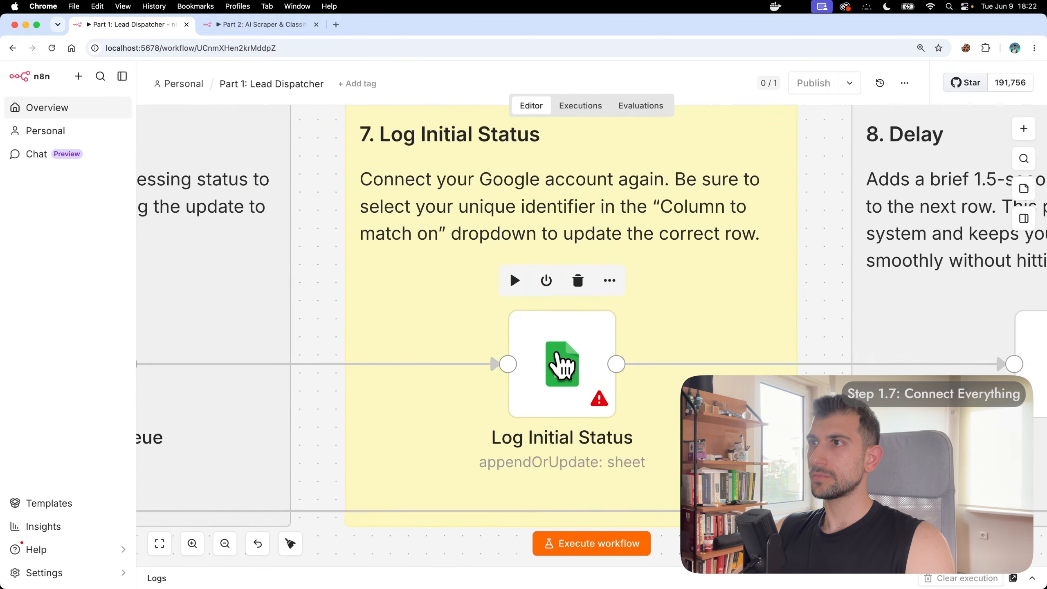
Step: Give Log Initial Status the Google Sheets account credential, the Coastal Counseling spreadsheet and Sheet1
{"action": "double_click", "coordinate": [558, 362]}
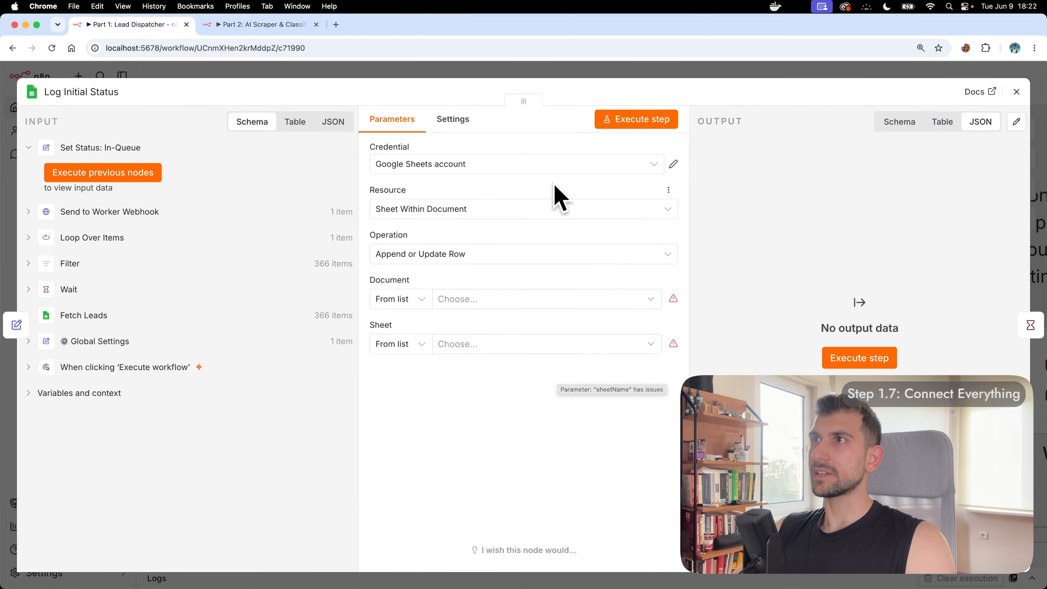
{"action": "left_click", "coordinate": [555, 164]}
{"action": "left_click", "coordinate": [512, 201]}
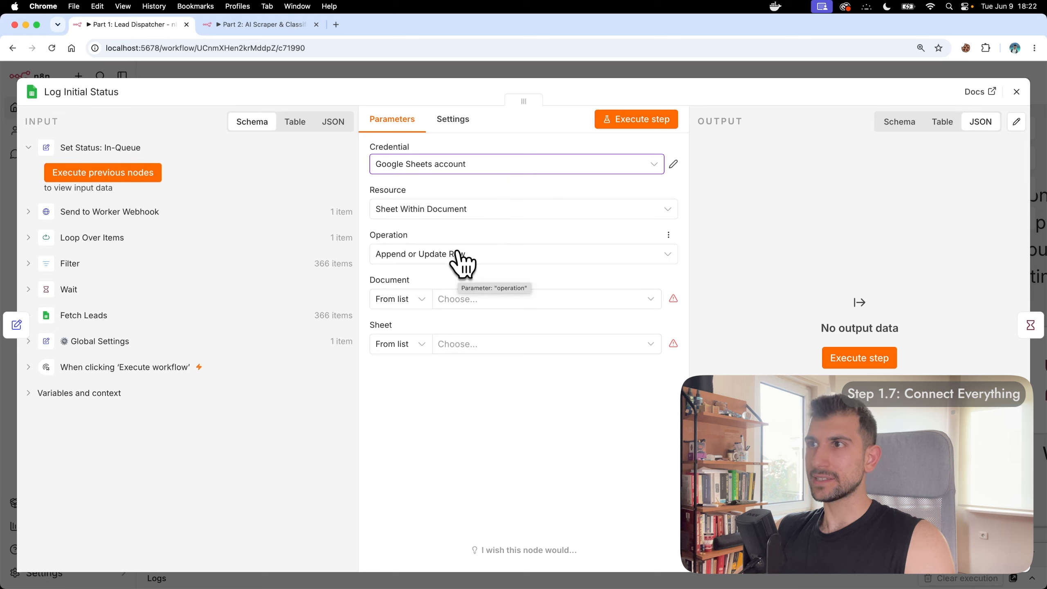
{"action": "left_click", "coordinate": [502, 299]}
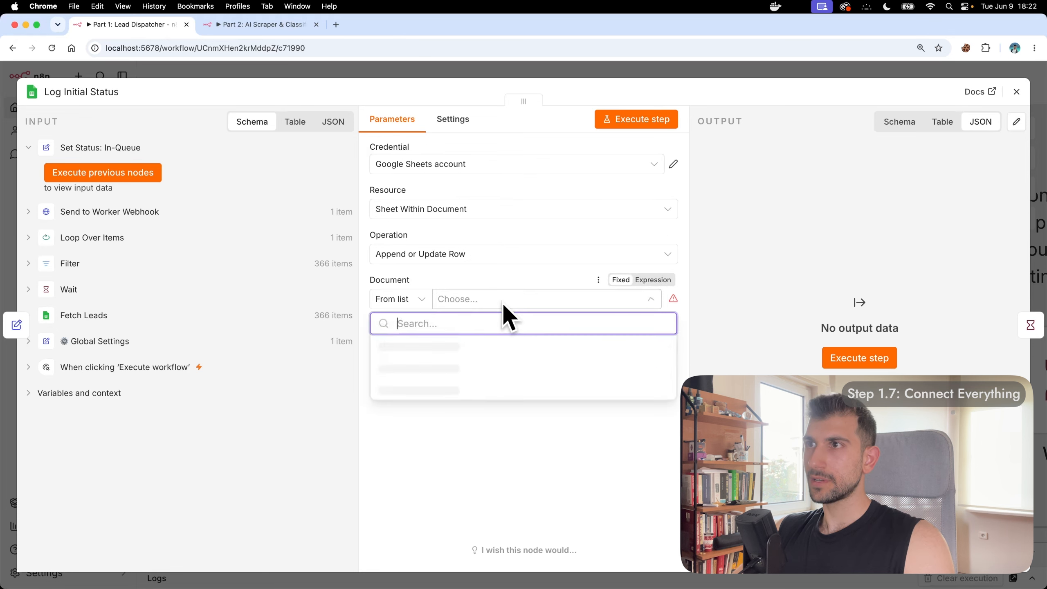
{"action": "left_click", "coordinate": [486, 351]}
{"action": "left_click", "coordinate": [490, 342]}
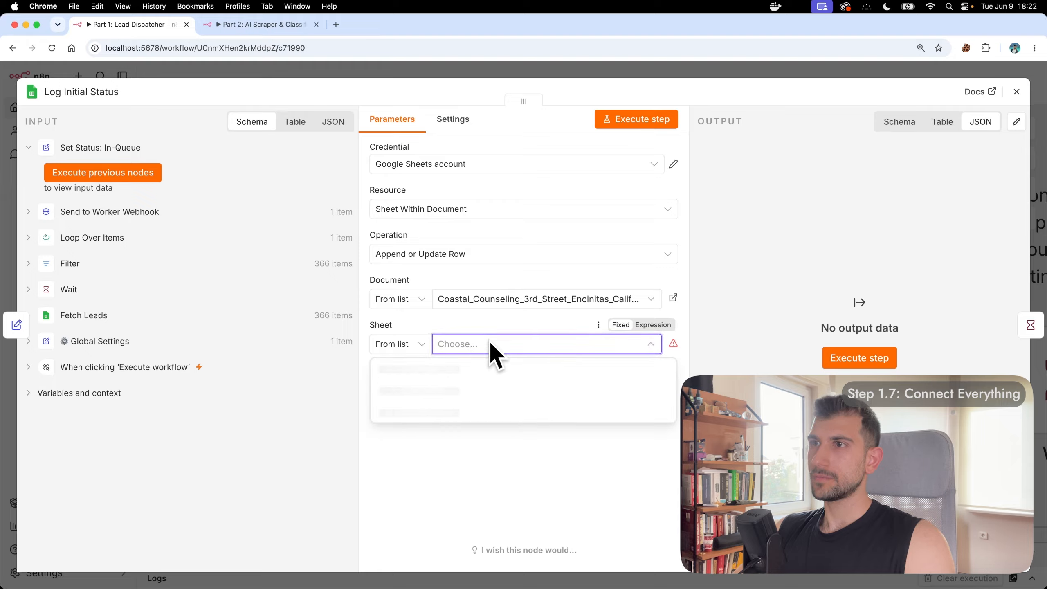
{"action": "left_click", "coordinate": [466, 365]}
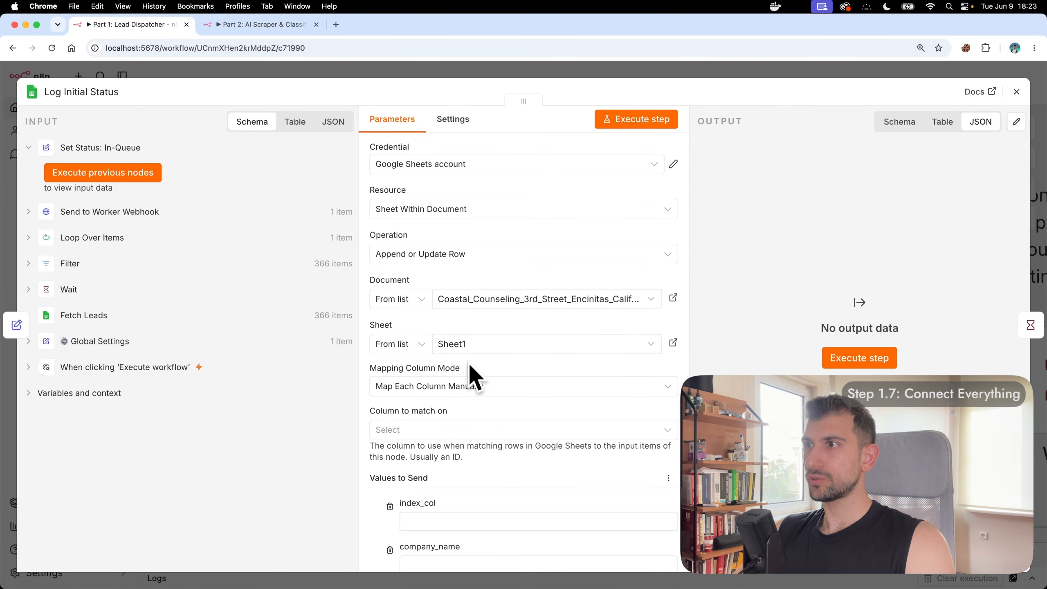
Step: Set Log Initial Status to map columns automatically and match rows on index_col
{"action": "left_click", "coordinate": [472, 388]}
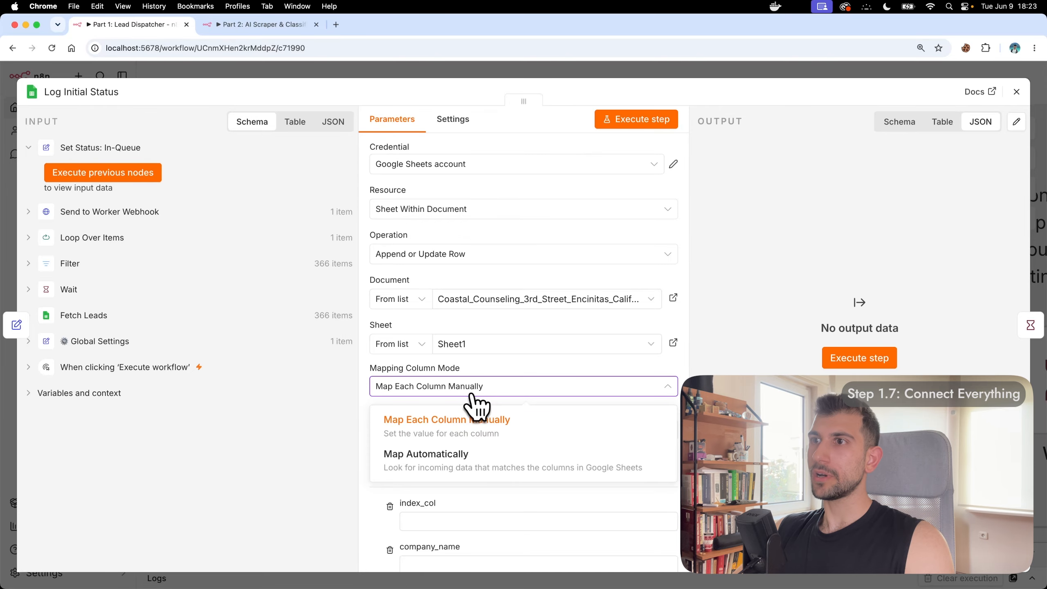
{"action": "left_click", "coordinate": [459, 464]}
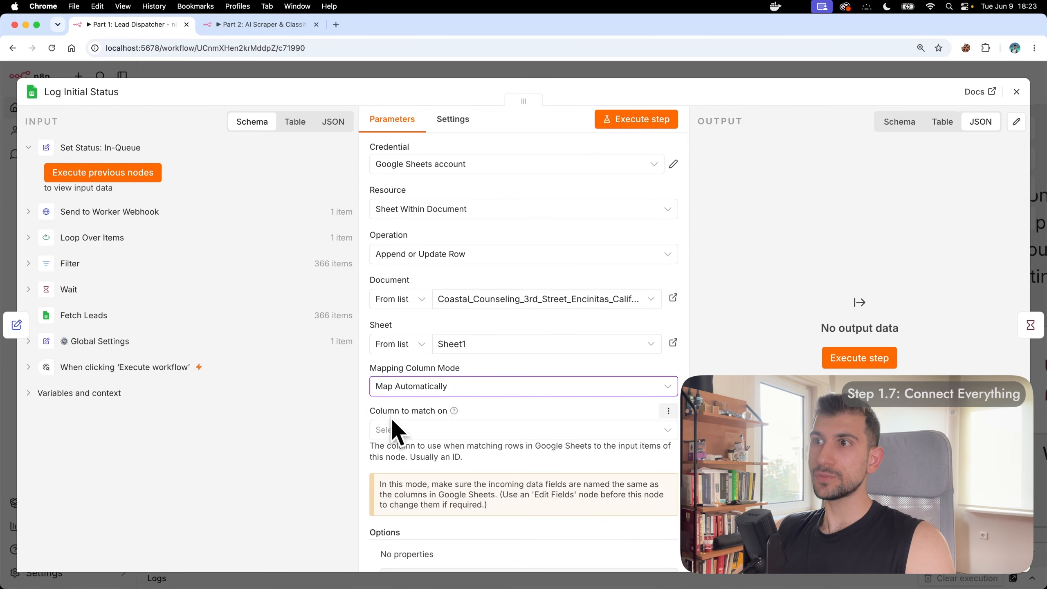
{"action": "left_click", "coordinate": [456, 430]}
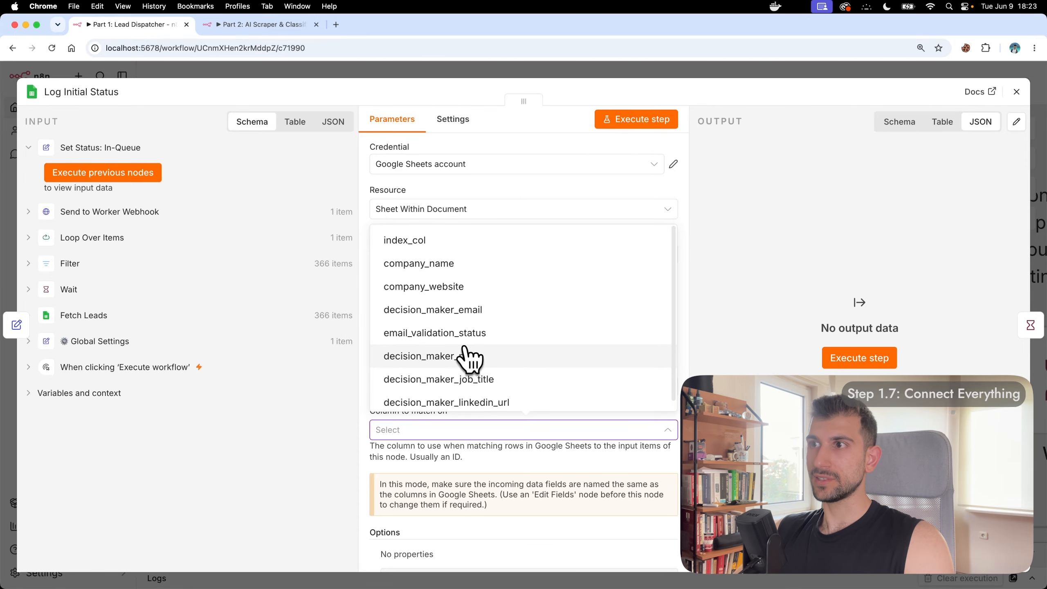
{"action": "left_click", "coordinate": [493, 240]}
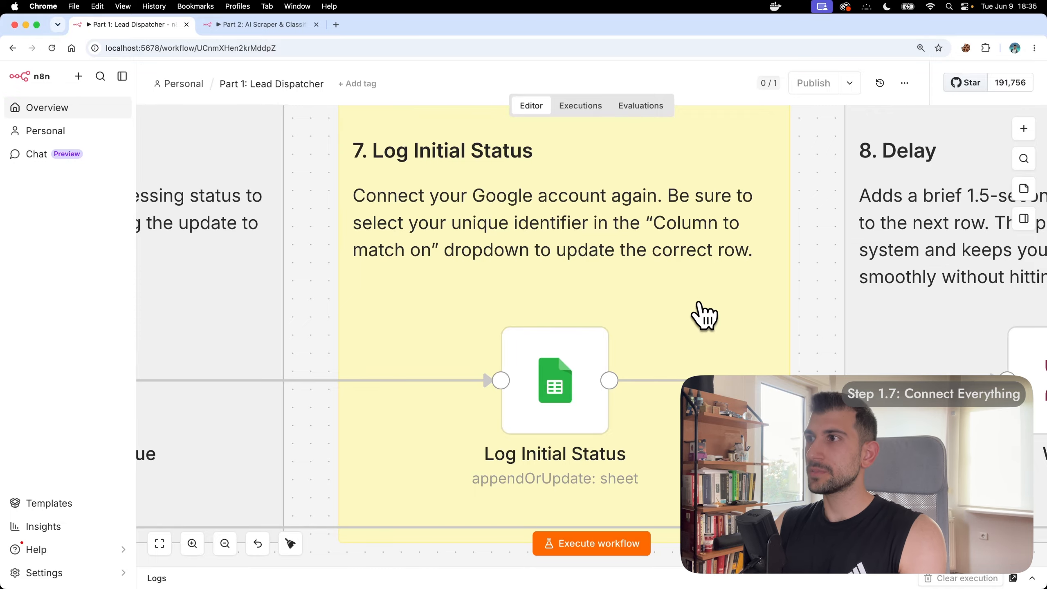
Step: Switch to the Part 2: AI Scraper & Classifier workflow and close the Webhook node settings
{"action": "left_click", "coordinate": [268, 26]}
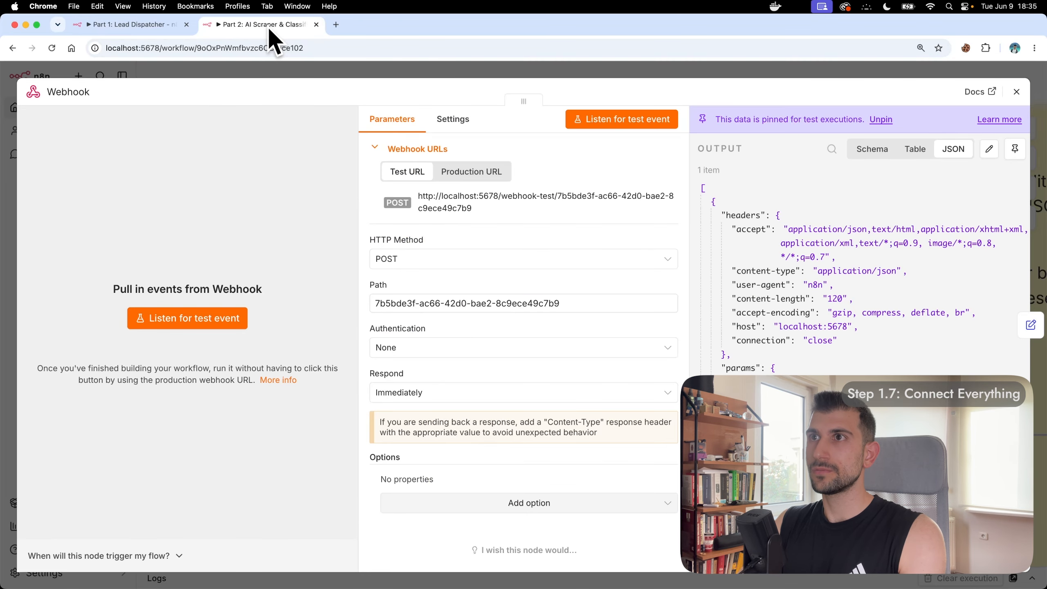
{"action": "left_click", "coordinate": [1016, 92]}
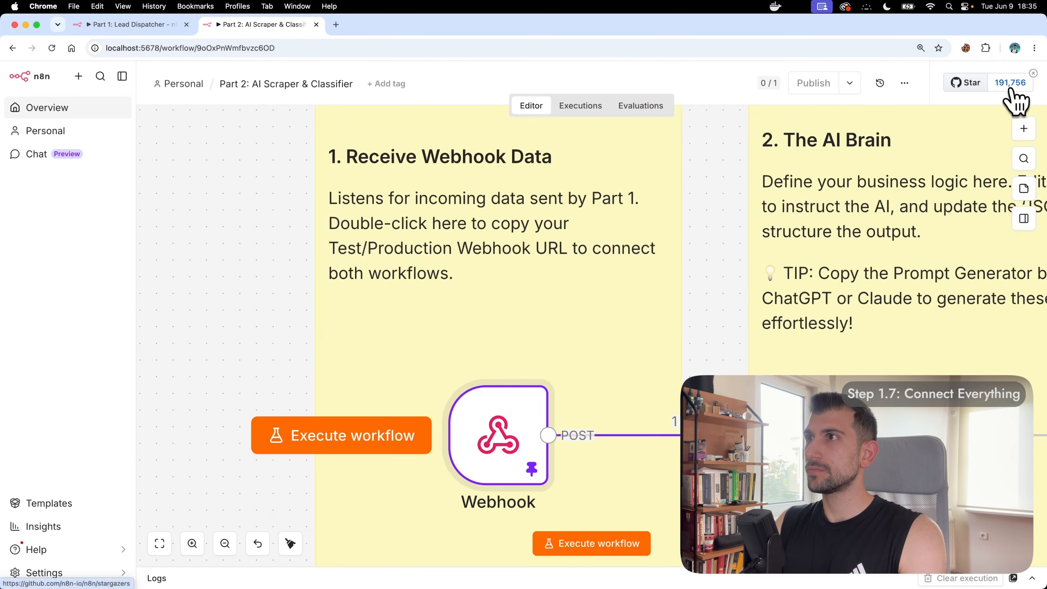
{"action": "scroll", "coordinate": [711, 186], "scroll_direction": "right", "scroll_amount": 10}
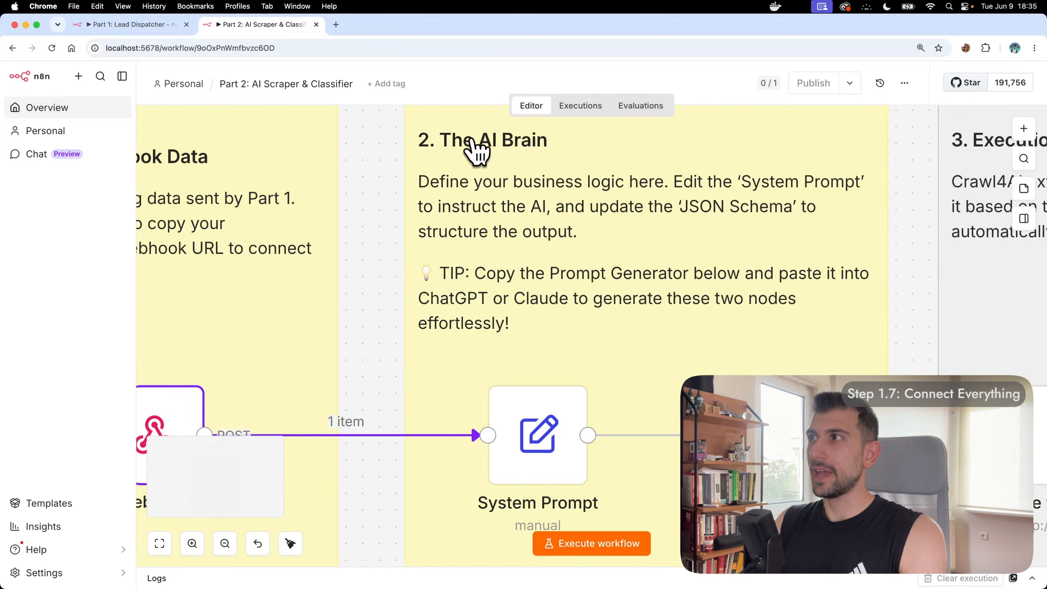
{"action": "scroll", "coordinate": [627, 197], "scroll_direction": "down", "scroll_amount": 5}
{"action": "scroll", "coordinate": [627, 198], "scroll_direction": "right", "scroll_amount": 15}
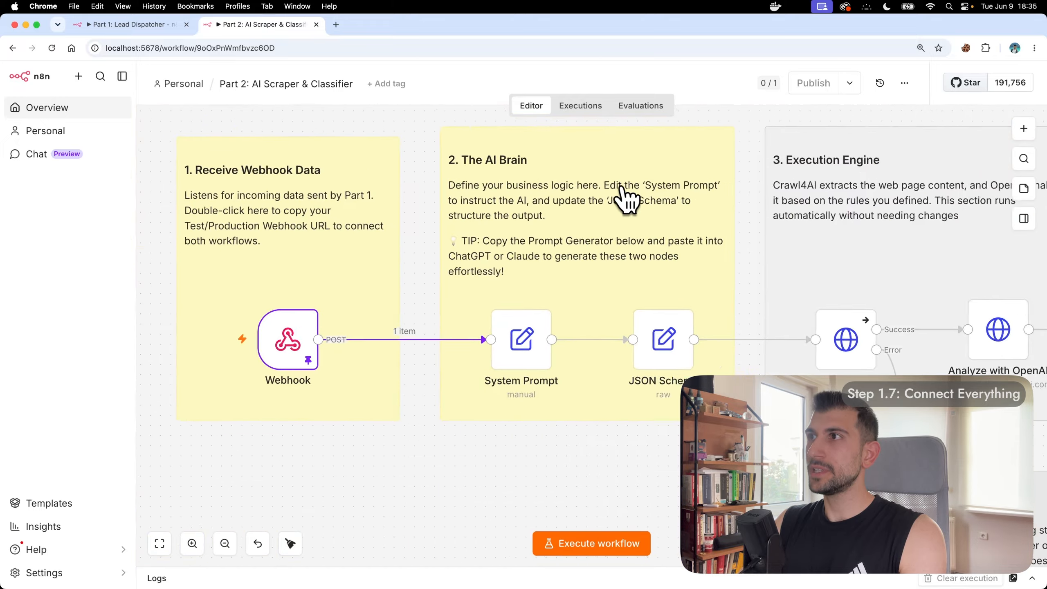
{"action": "scroll", "coordinate": [626, 197], "scroll_direction": "right", "scroll_amount": 15}
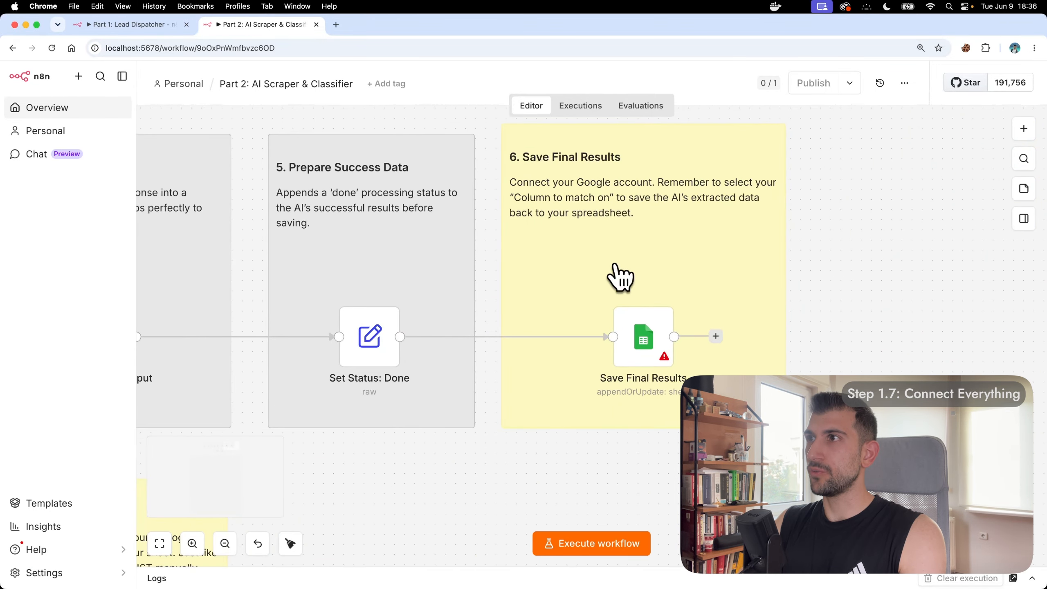
{"action": "scroll", "coordinate": [619, 276], "scroll_direction": "up", "scroll_amount": 5}
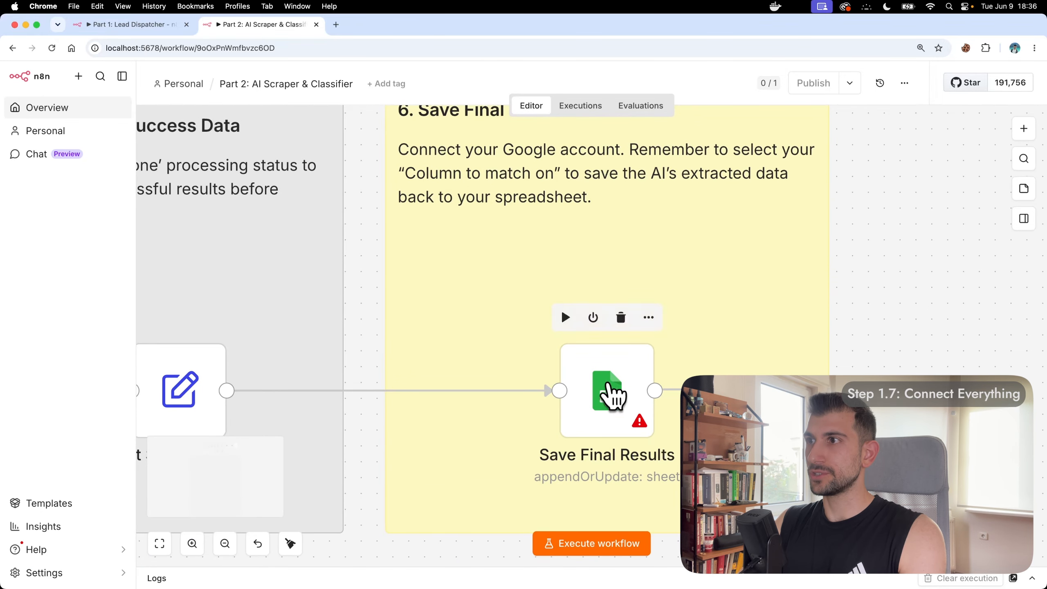
Step: Point Save Final Results at Sheet1 of the Coastal Counseling leads spreadsheet using the Google Sheets account
{"action": "double_click", "coordinate": [610, 392]}
{"action": "left_click", "coordinate": [470, 164]}
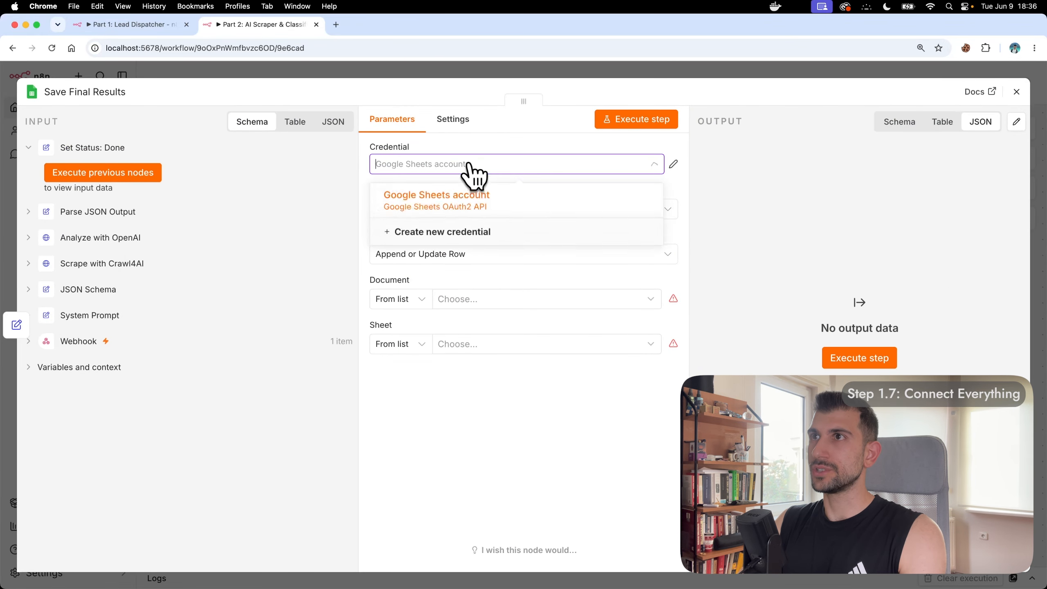
{"action": "left_click", "coordinate": [464, 197]}
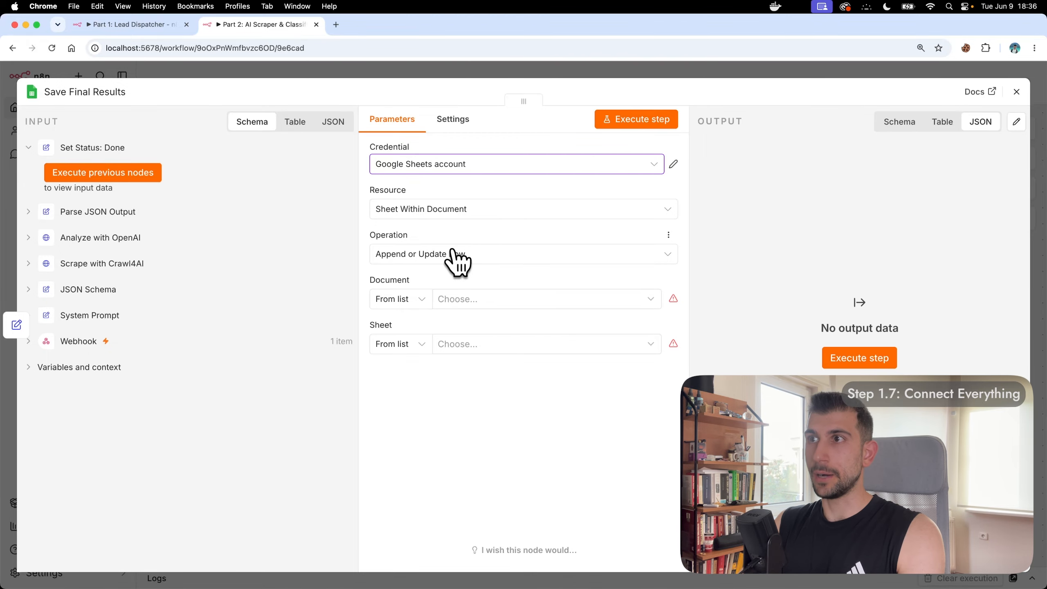
{"action": "left_click", "coordinate": [495, 298]}
{"action": "left_click", "coordinate": [466, 346]}
{"action": "left_click", "coordinate": [474, 343]}
{"action": "left_click", "coordinate": [454, 370]}
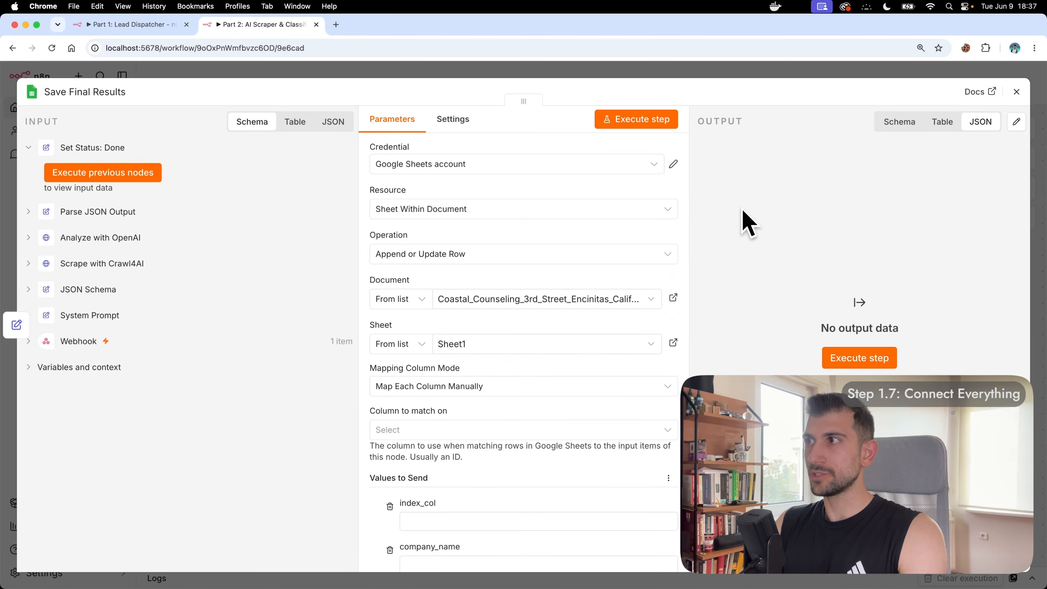
Step: Set column mapping to Map Automatically and match rows on index_col
{"action": "left_click", "coordinate": [511, 385]}
{"action": "left_click", "coordinate": [439, 459]}
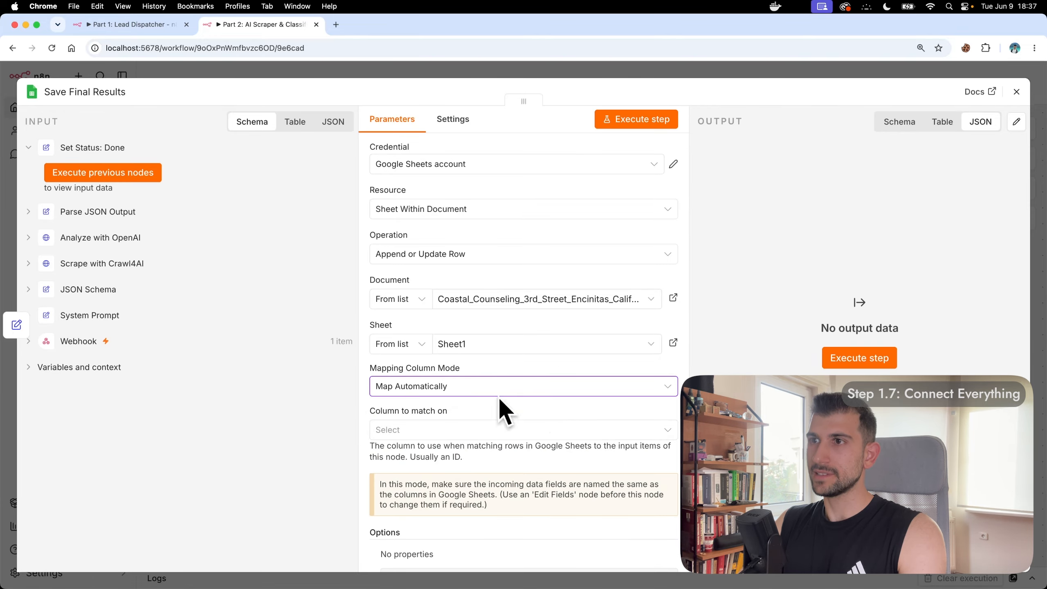
{"action": "left_click", "coordinate": [482, 431]}
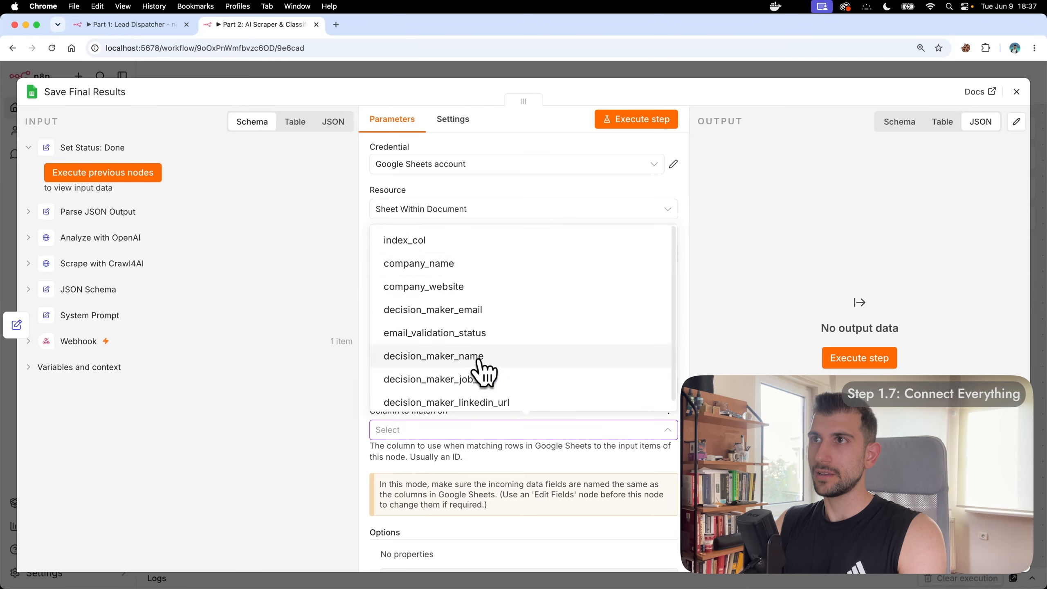
{"action": "left_click", "coordinate": [455, 241]}
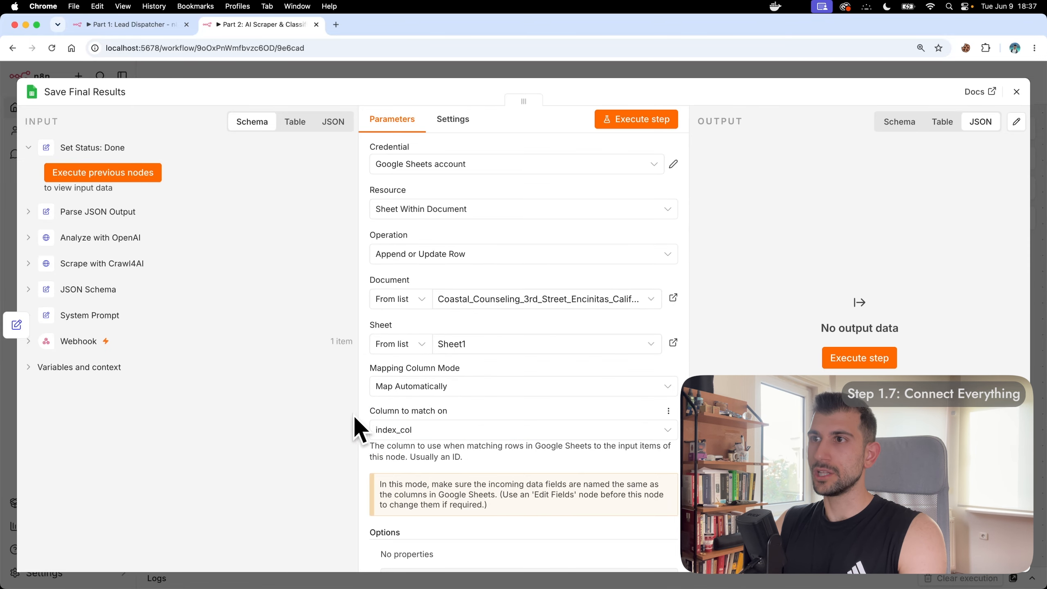
Step: Point Save Fallback Result at Sheet1 of the Coastal Counseling spreadsheet
{"action": "left_click", "coordinate": [1016, 91]}
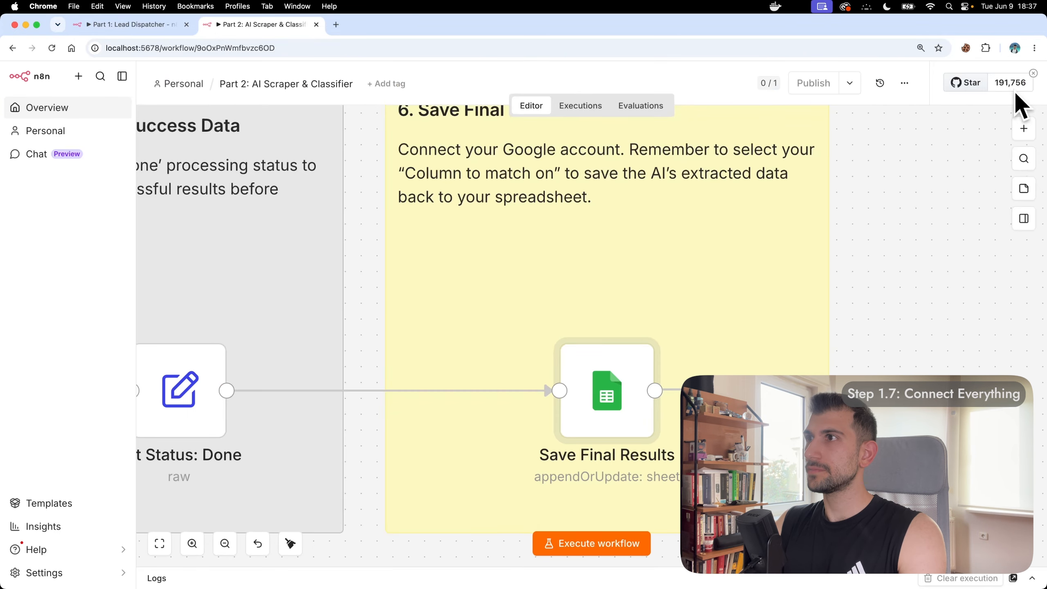
{"action": "scroll", "coordinate": [356, 231], "scroll_direction": "down", "scroll_amount": 5}
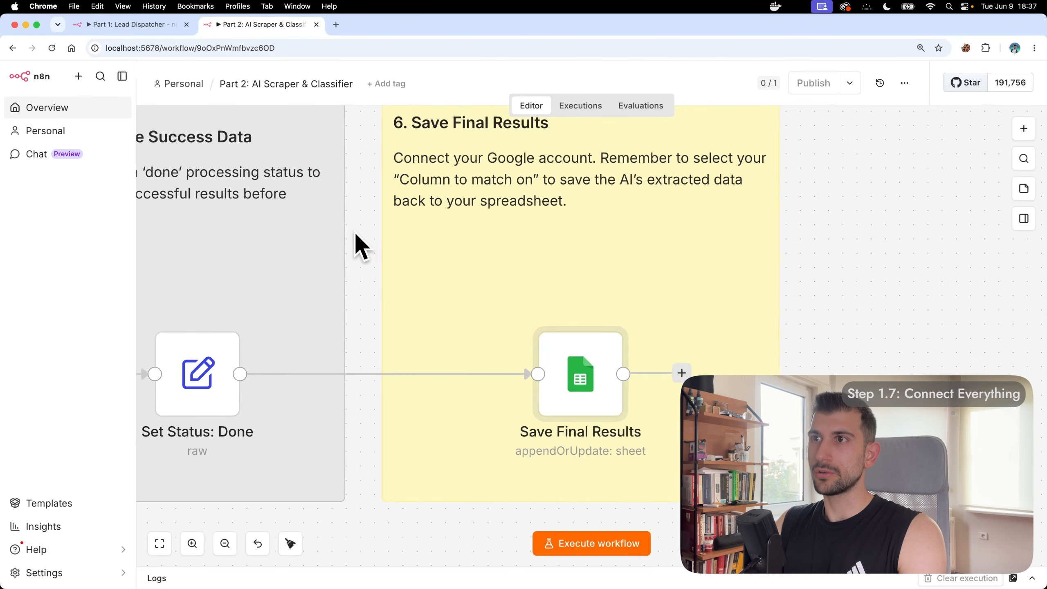
{"action": "scroll", "coordinate": [355, 231], "scroll_direction": "left", "scroll_amount": 5}
{"action": "scroll", "coordinate": [355, 231], "scroll_direction": "down", "scroll_amount": 5}
{"action": "scroll", "coordinate": [355, 237], "scroll_direction": "down", "scroll_amount": 3}
{"action": "scroll", "coordinate": [355, 237], "scroll_direction": "left", "scroll_amount": 3}
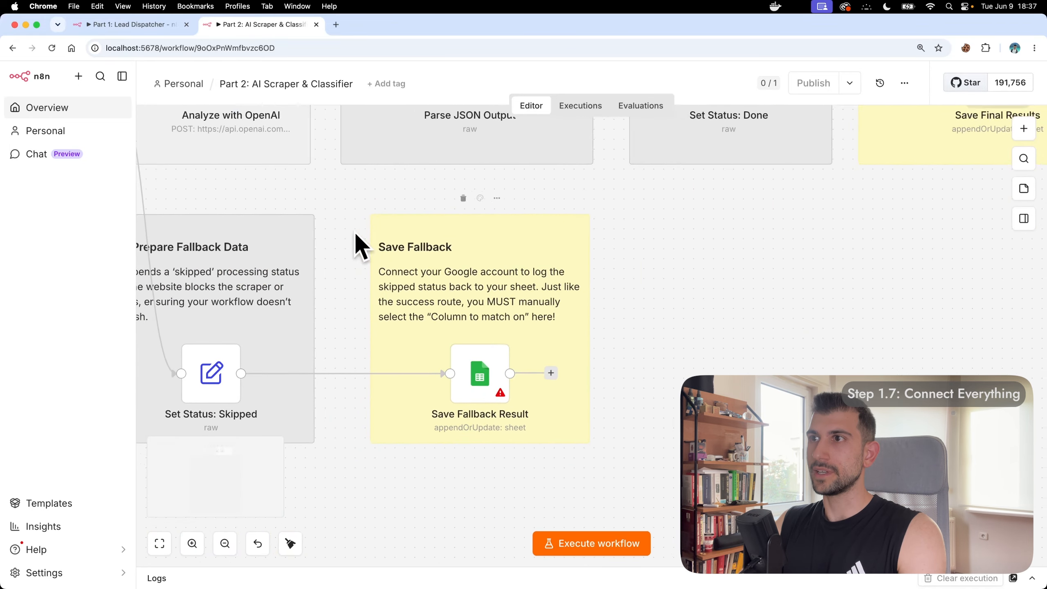
{"action": "scroll", "coordinate": [542, 304], "scroll_direction": "up", "scroll_amount": 3}
{"action": "scroll", "coordinate": [537, 305], "scroll_direction": "up", "scroll_amount": 2}
{"action": "scroll", "coordinate": [538, 306], "scroll_direction": "up", "scroll_amount": 2}
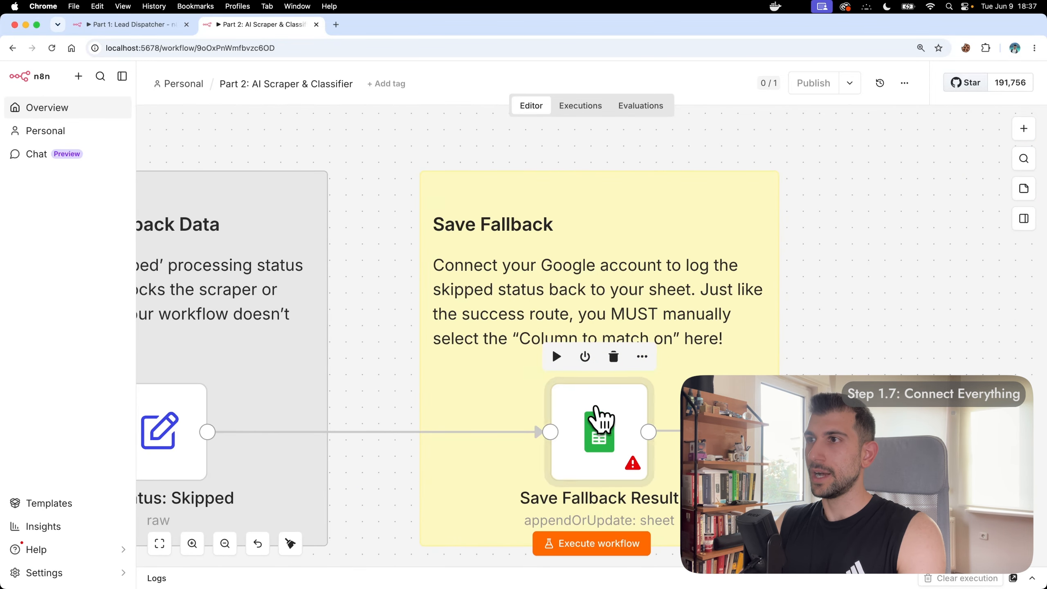
{"action": "double_click", "coordinate": [600, 425]}
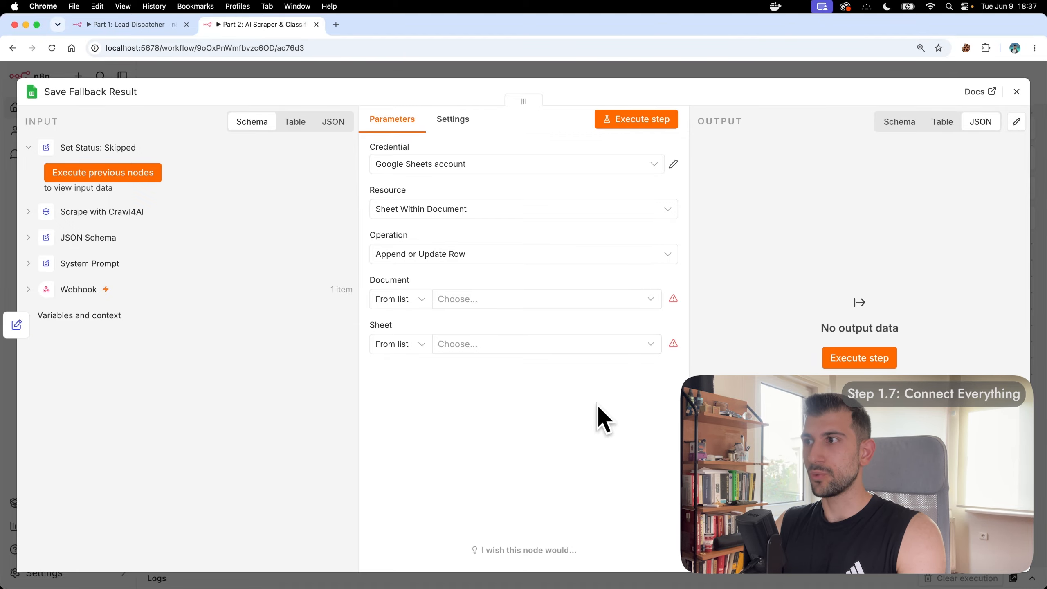
{"action": "left_click", "coordinate": [488, 344]}
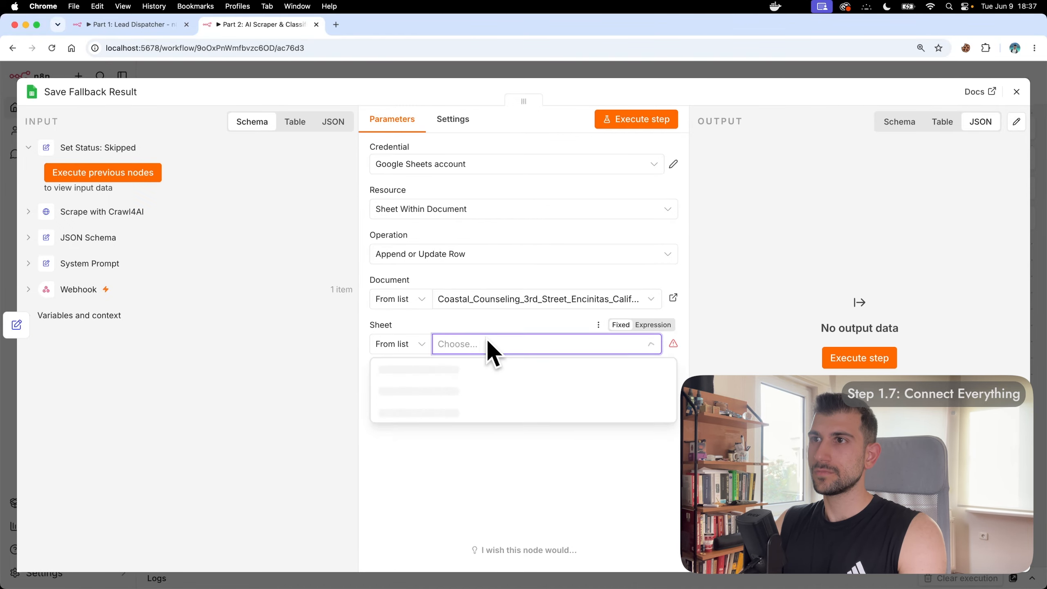
{"action": "left_click", "coordinate": [456, 373]}
Step: Set Save Fallback Result to Map Automatically, match rows on index_col, and close it
{"action": "left_click", "coordinate": [491, 388]}
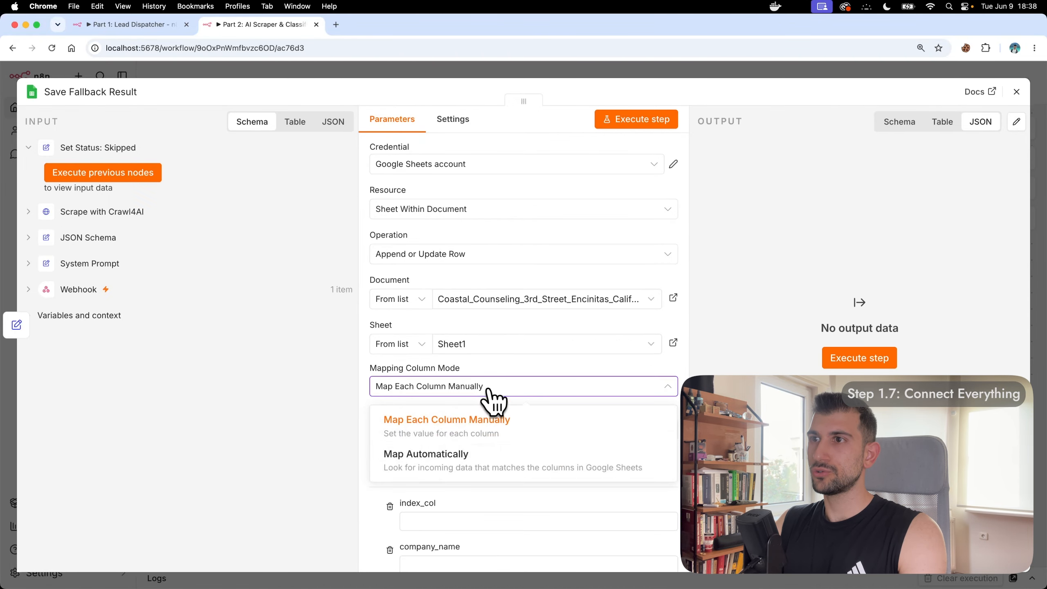
{"action": "left_click", "coordinate": [459, 456]}
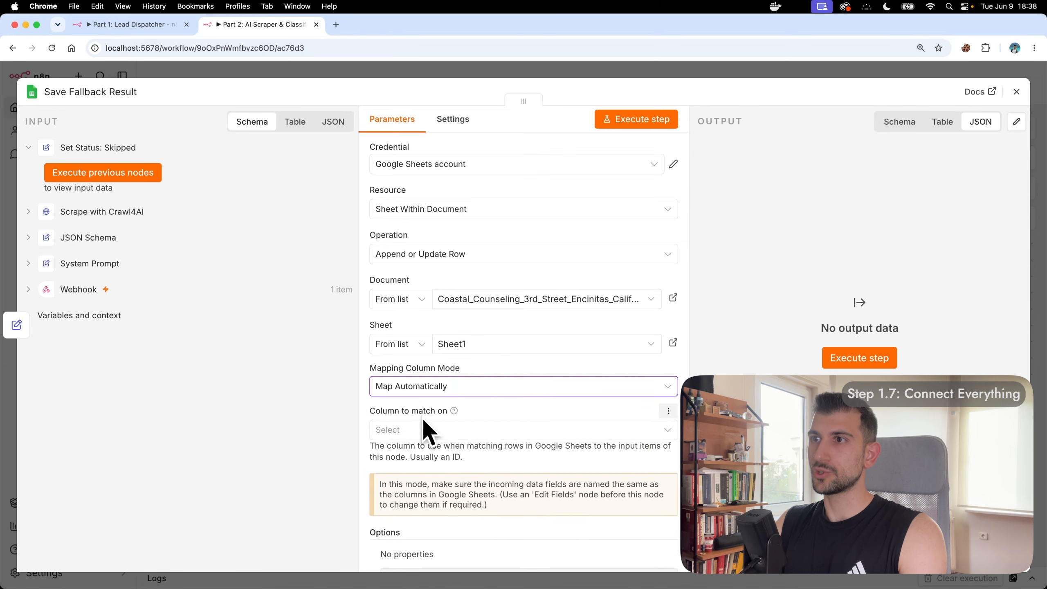
{"action": "left_click", "coordinate": [471, 431]}
{"action": "left_click", "coordinate": [449, 243]}
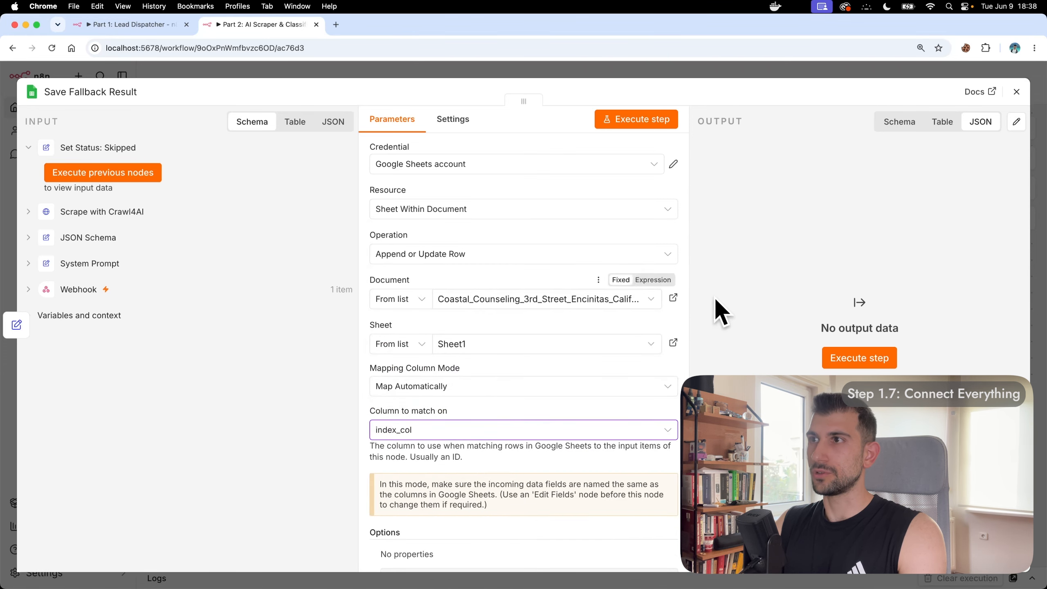
{"action": "left_click", "coordinate": [1017, 91]}
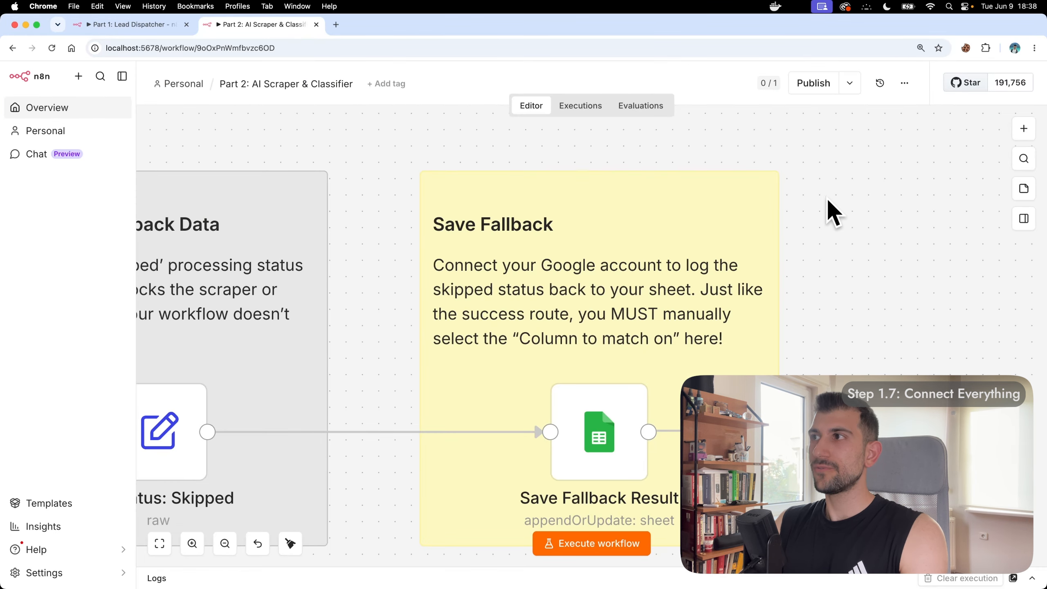
Step: Publish the AI Scraper & Classifier workflow and dismiss the Production Checklist popup
{"action": "scroll", "coordinate": [826, 197], "scroll_direction": "down", "scroll_amount": 3}
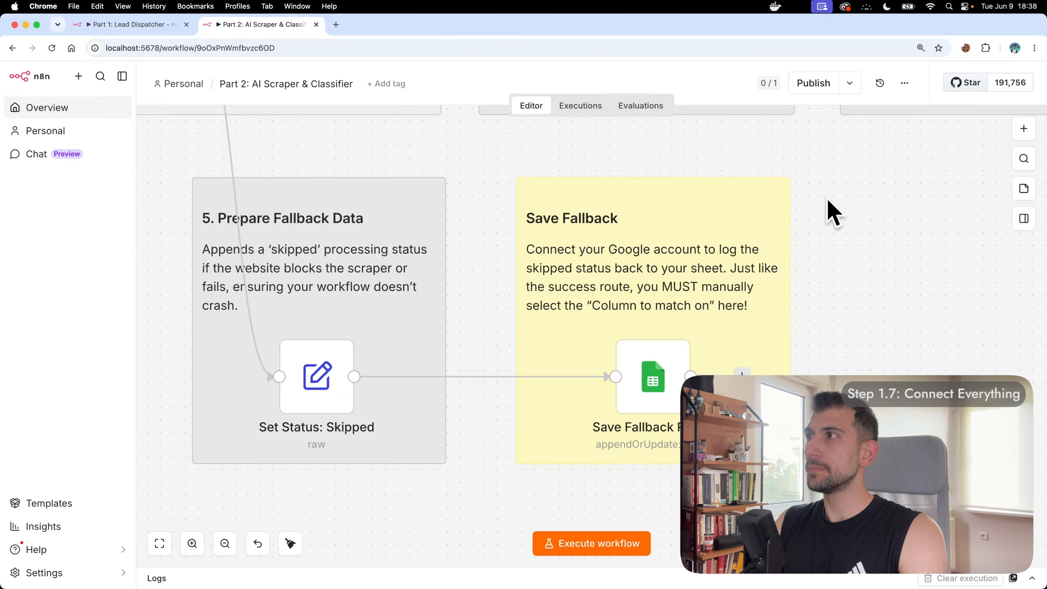
{"action": "scroll", "coordinate": [826, 197], "scroll_direction": "up", "scroll_amount": 5}
{"action": "scroll", "coordinate": [826, 197], "scroll_direction": "up", "scroll_amount": 2}
{"action": "scroll", "coordinate": [826, 198], "scroll_direction": "right", "scroll_amount": 1}
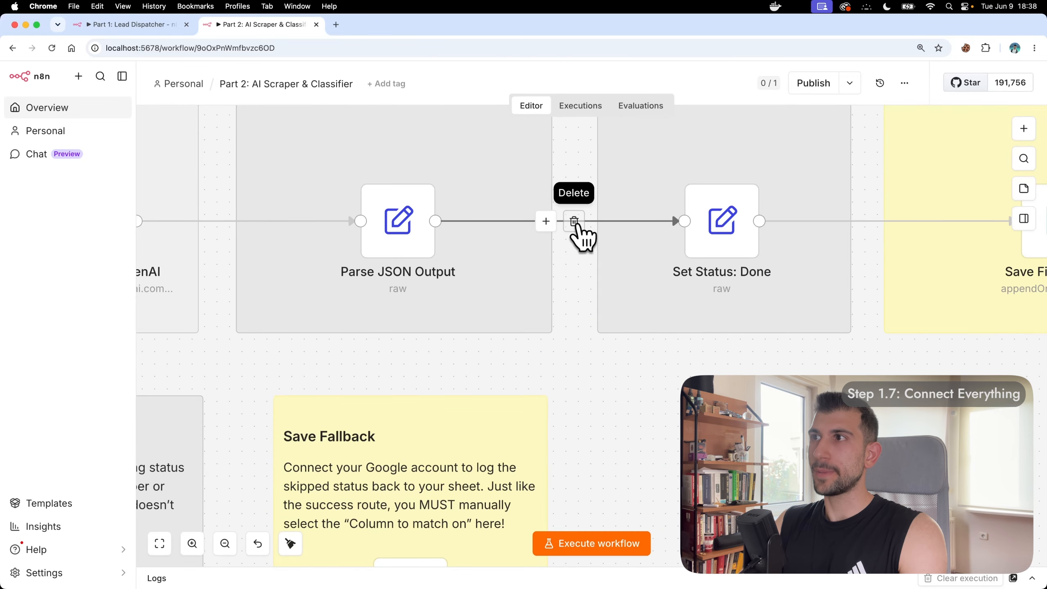
{"action": "scroll", "coordinate": [577, 227], "scroll_direction": "up", "scroll_amount": 4}
{"action": "left_click", "coordinate": [808, 86]}
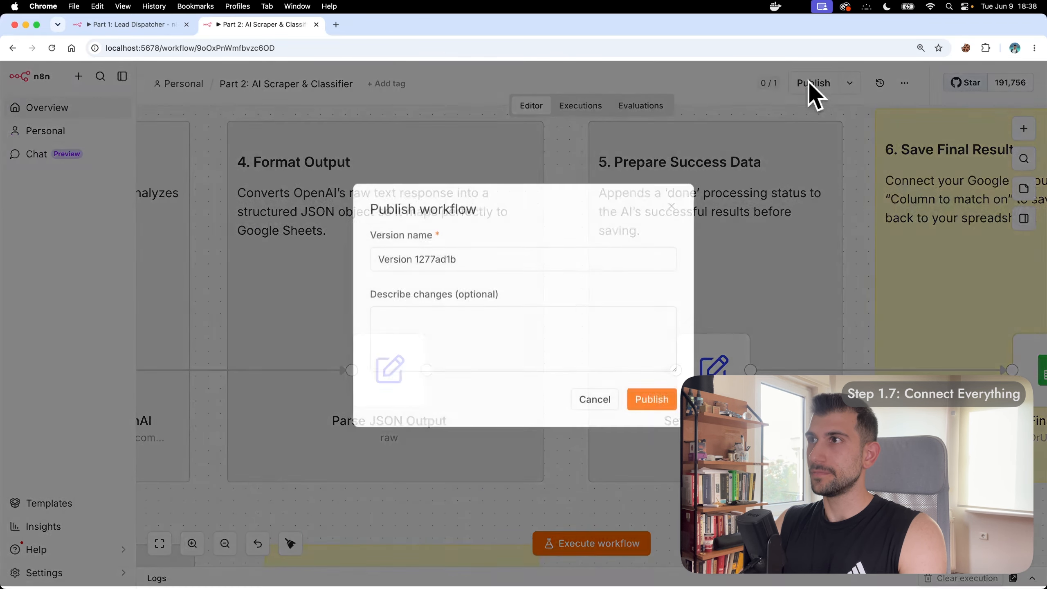
{"action": "left_click", "coordinate": [650, 403]}
{"action": "left_click", "coordinate": [641, 358]}
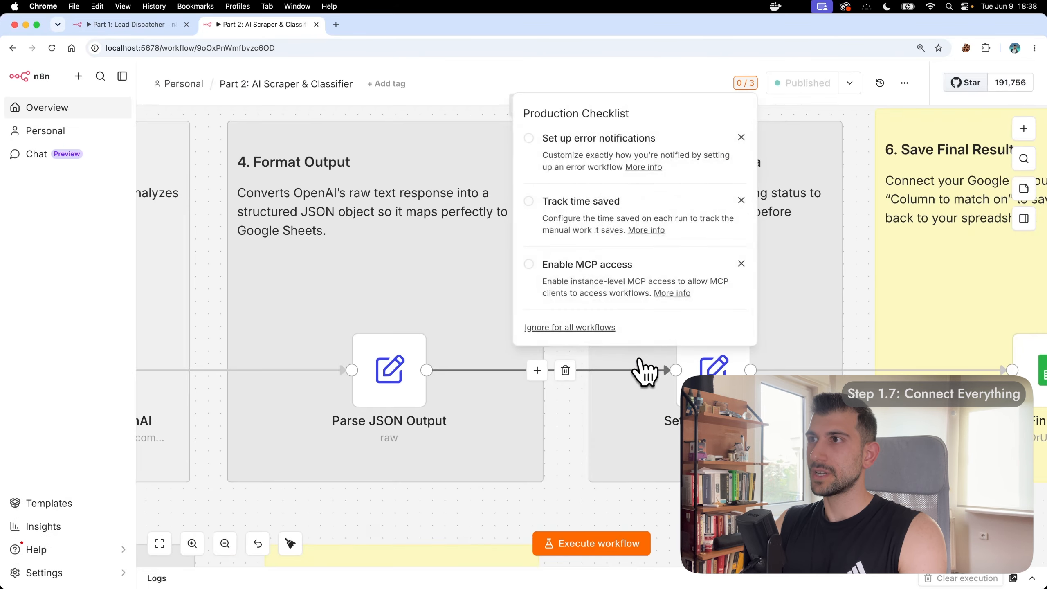
{"action": "scroll", "coordinate": [572, 409], "scroll_direction": "down", "scroll_amount": 3}
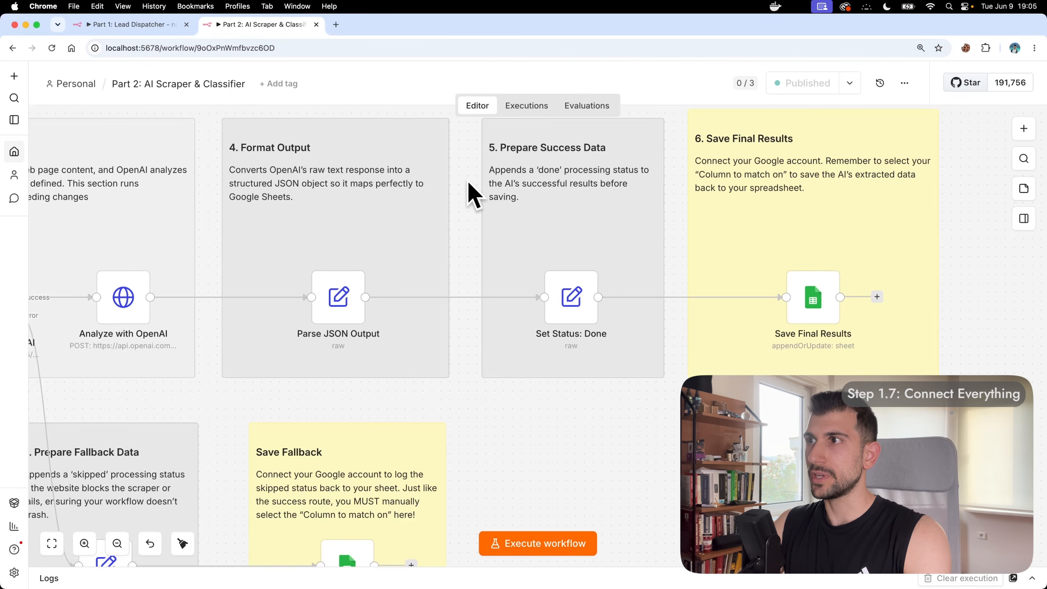
{"action": "scroll", "coordinate": [467, 180], "scroll_direction": "left", "scroll_amount": 10}
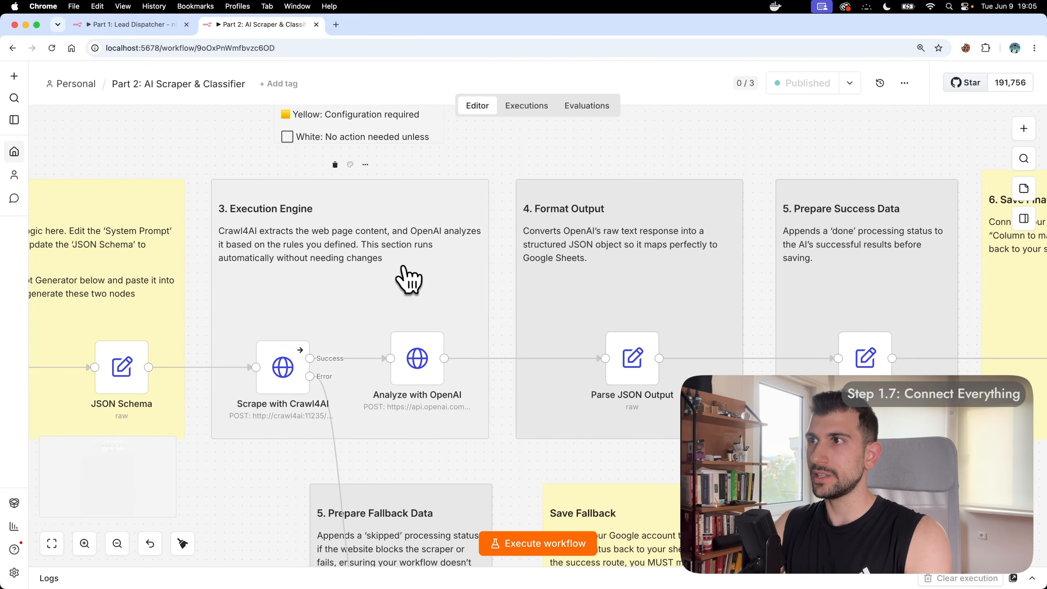
{"action": "scroll", "coordinate": [367, 317], "scroll_direction": "up", "scroll_amount": 5}
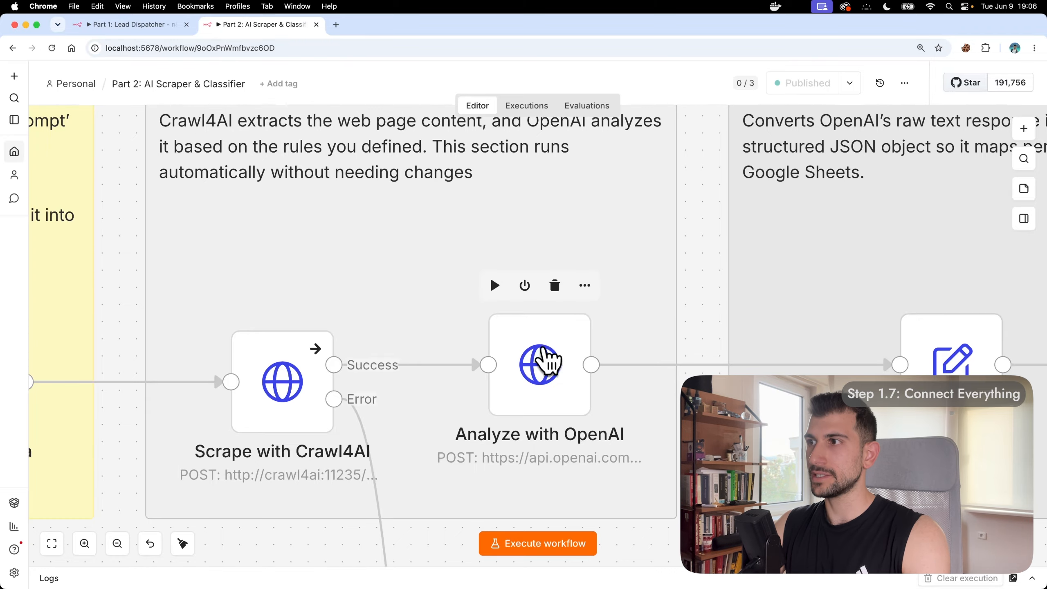
Step: Give the Analyze with OpenAI step the existing OpenAI account credential
{"action": "double_click", "coordinate": [536, 361]}
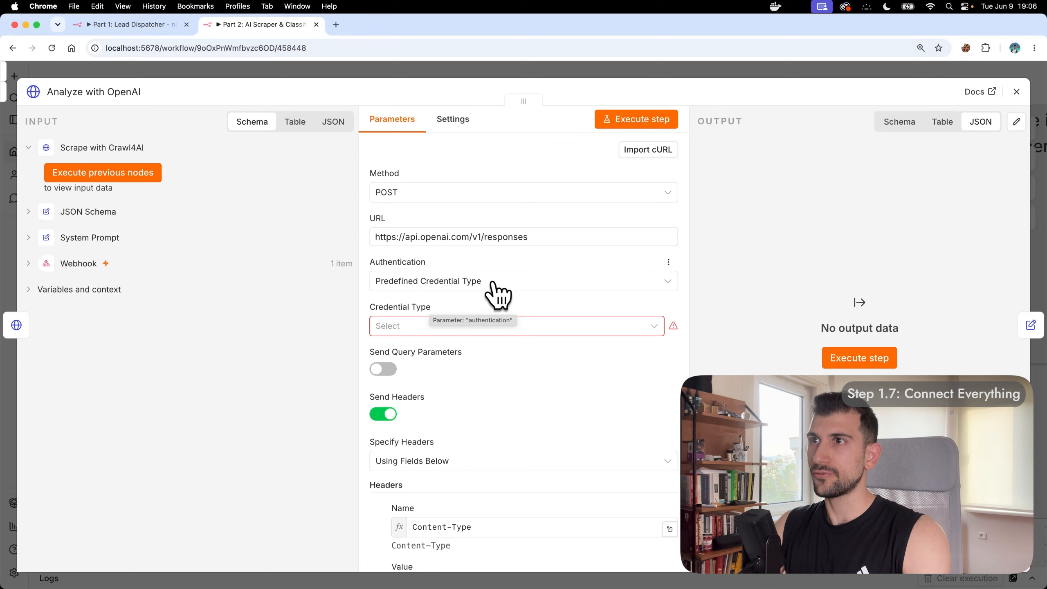
{"action": "left_click", "coordinate": [557, 335]}
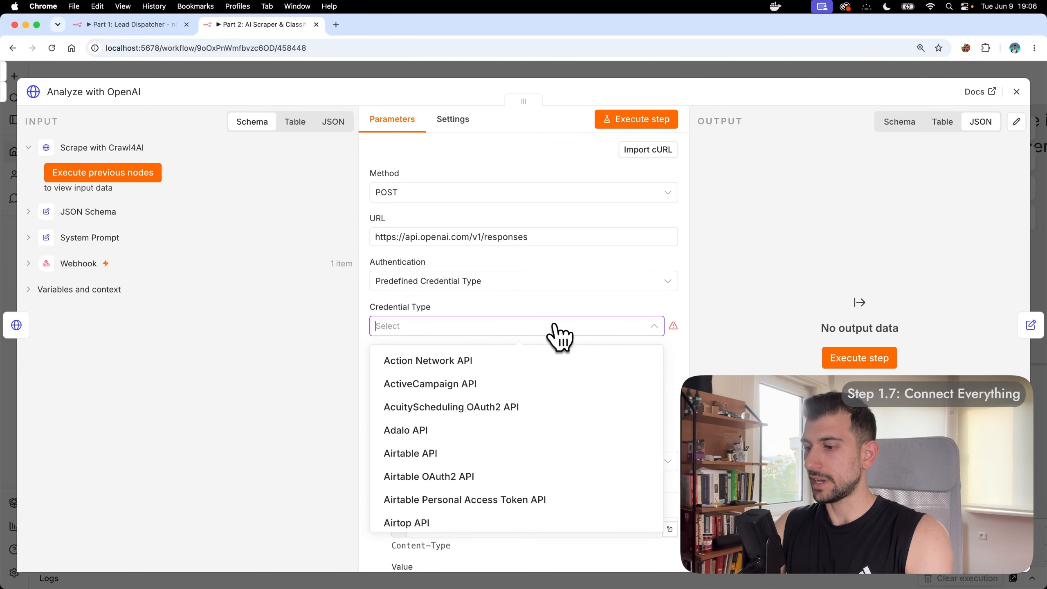
{"action": "type", "text": "OpenAI"}
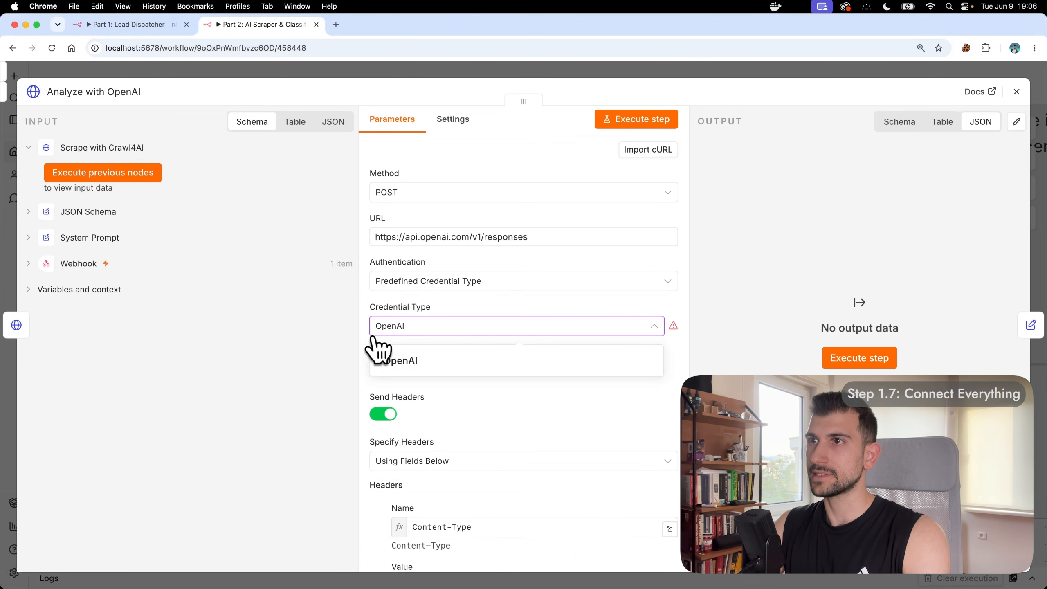
{"action": "left_click", "coordinate": [442, 363]}
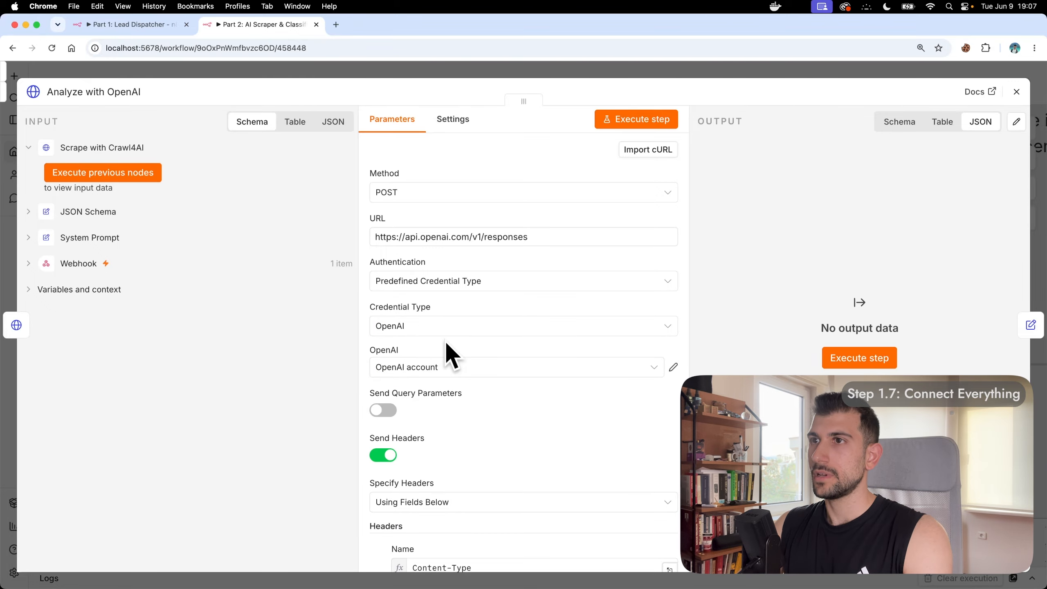
{"action": "left_click", "coordinate": [451, 367]}
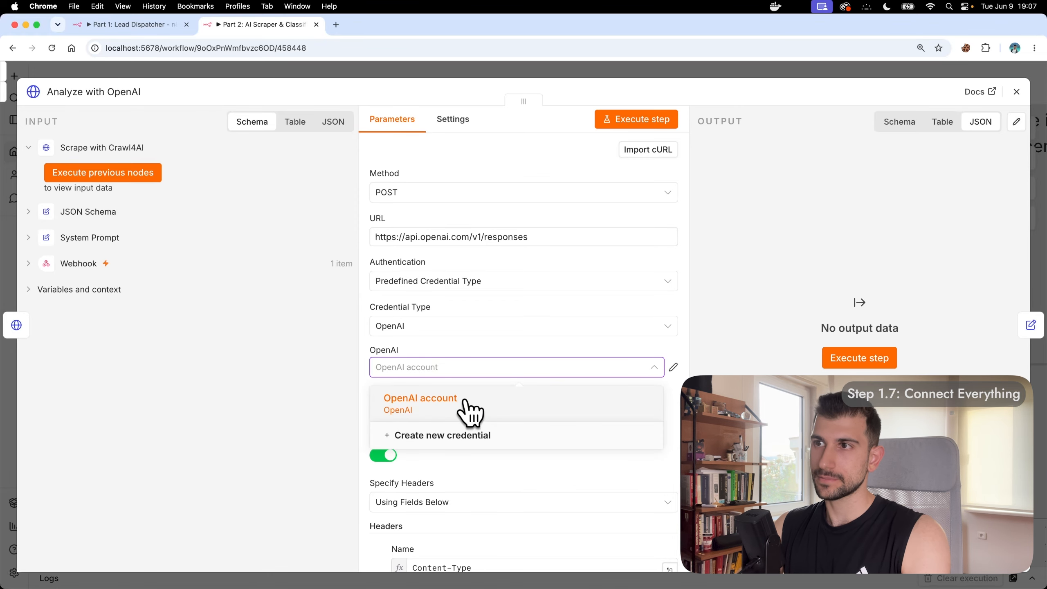
{"action": "left_click", "coordinate": [465, 400]}
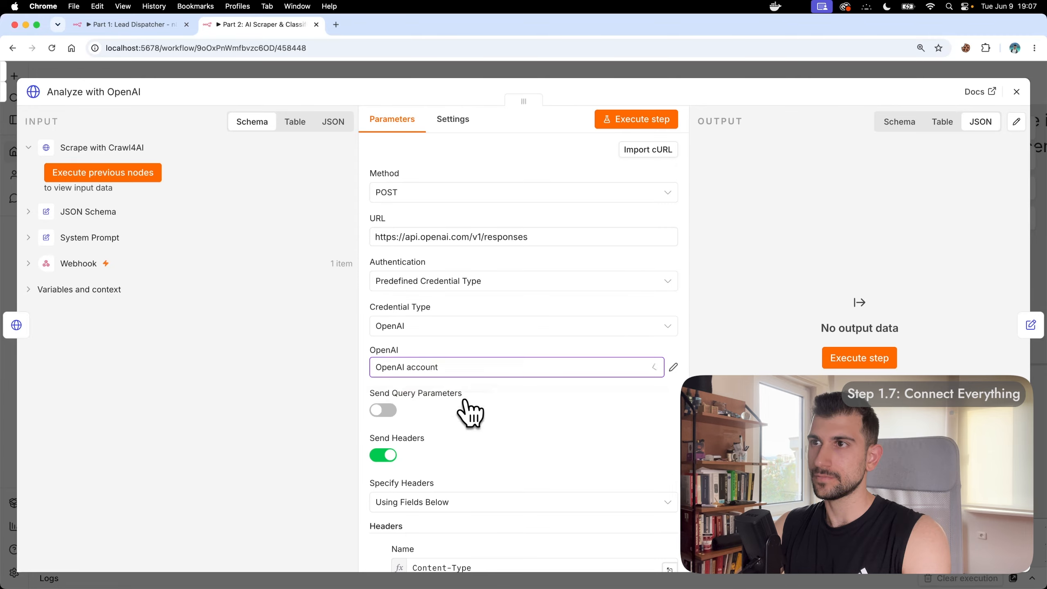
{"action": "left_click", "coordinate": [1018, 93]}
Step: Add a sticky note sized around the Analyze with OpenAI step
{"action": "scroll", "coordinate": [692, 260], "scroll_direction": "down", "scroll_amount": 3}
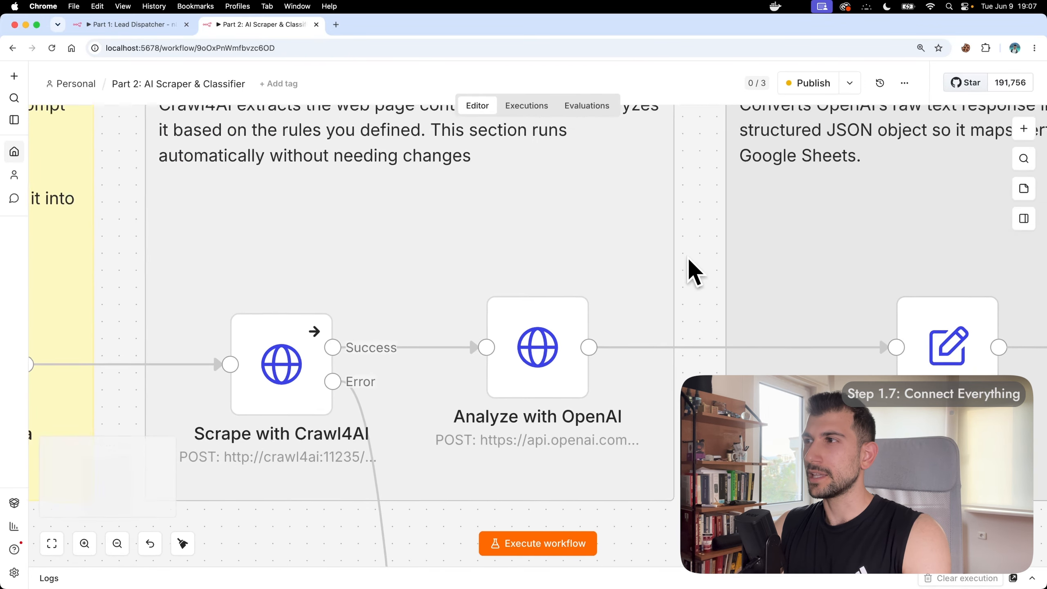
{"action": "left_click", "coordinate": [1024, 188]}
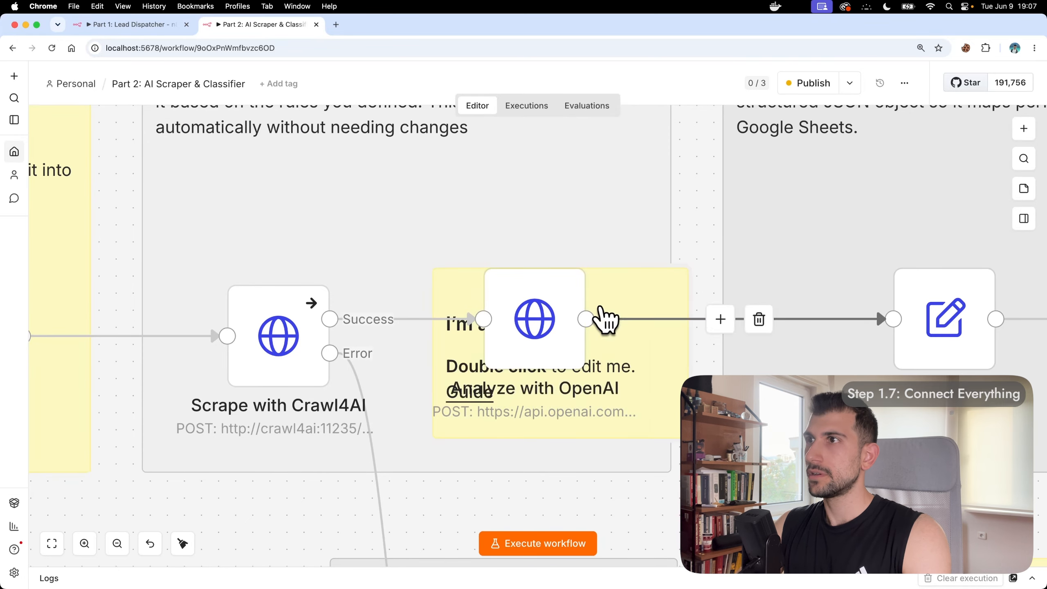
{"action": "left_click_drag", "start_coordinate": [638, 421], "coordinate": [638, 454]}
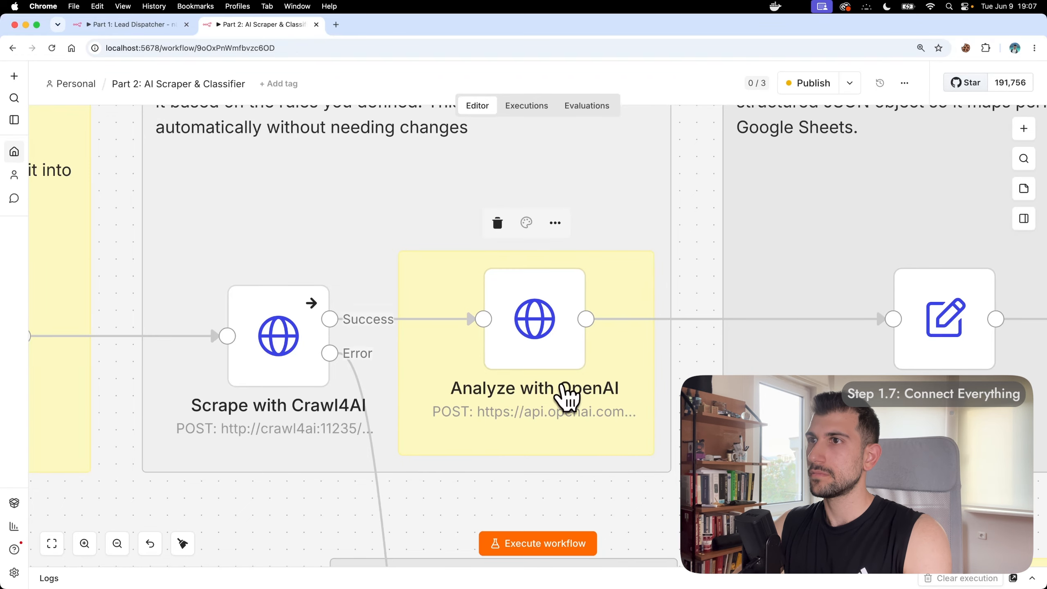
{"action": "left_click_drag", "start_coordinate": [399, 375], "coordinate": [416, 375]}
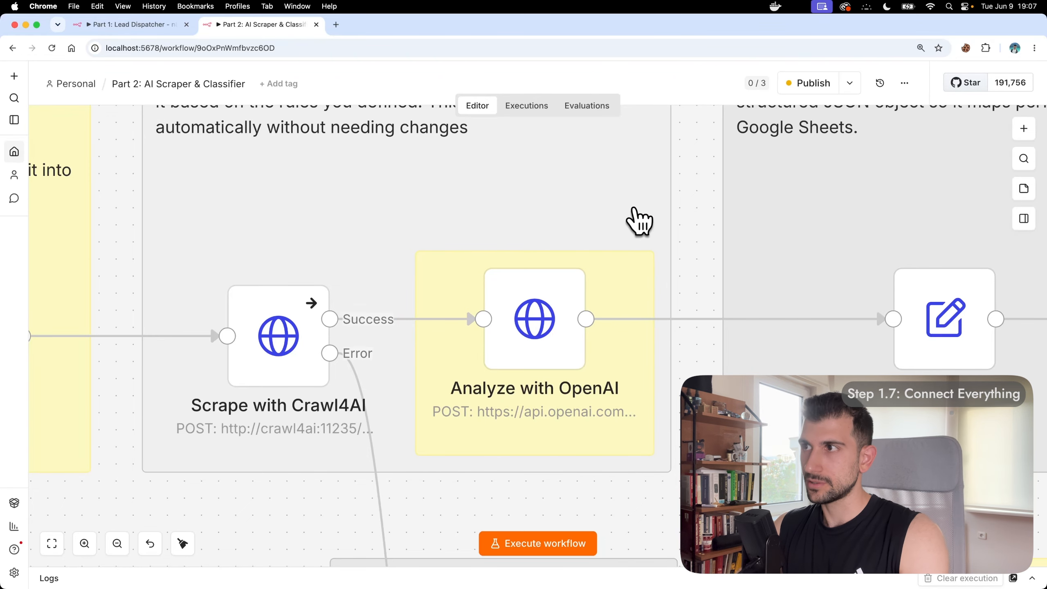
Step: Republish the updated workflow and switch to the Part 1: Lead Dispatcher workflow
{"action": "left_click", "coordinate": [807, 85]}
{"action": "left_click", "coordinate": [645, 402]}
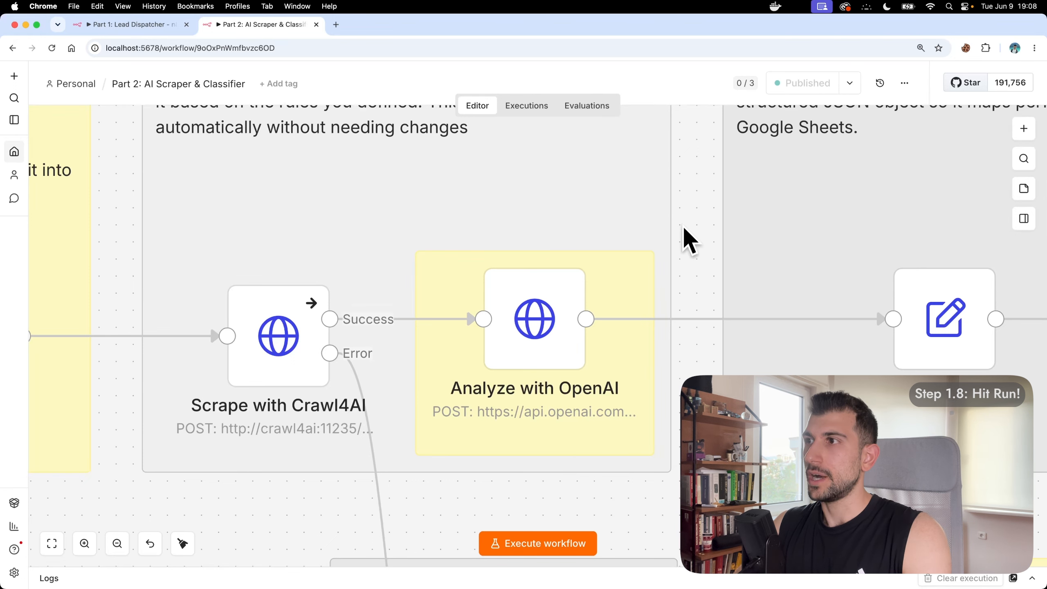
{"action": "left_click", "coordinate": [154, 30]}
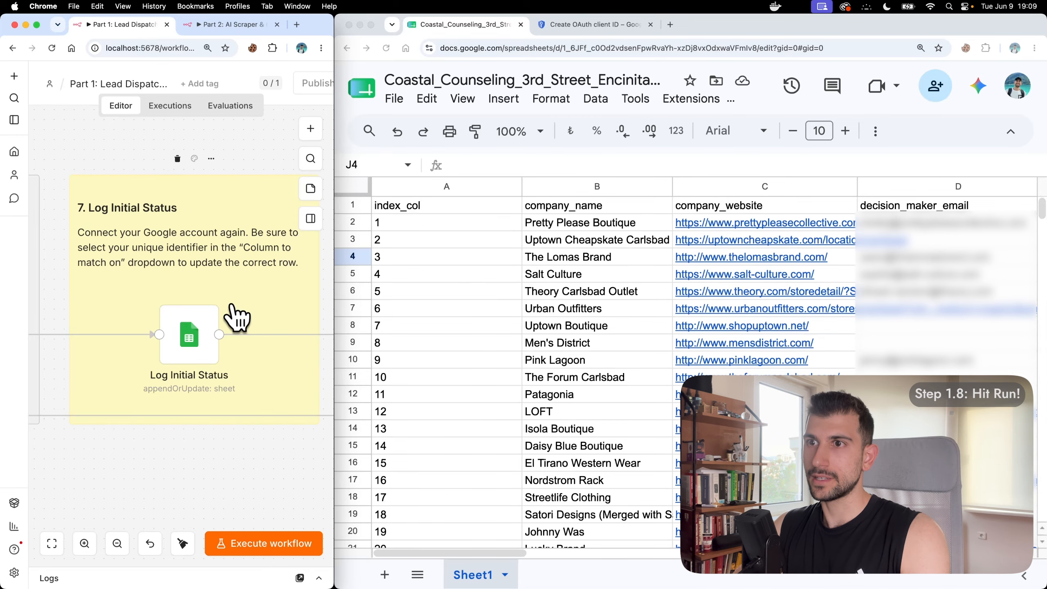
Step: Run the Lead Dispatcher and watch processing_status, business_model and vibe_niche fill the sheet
{"action": "left_click", "coordinate": [264, 544]}
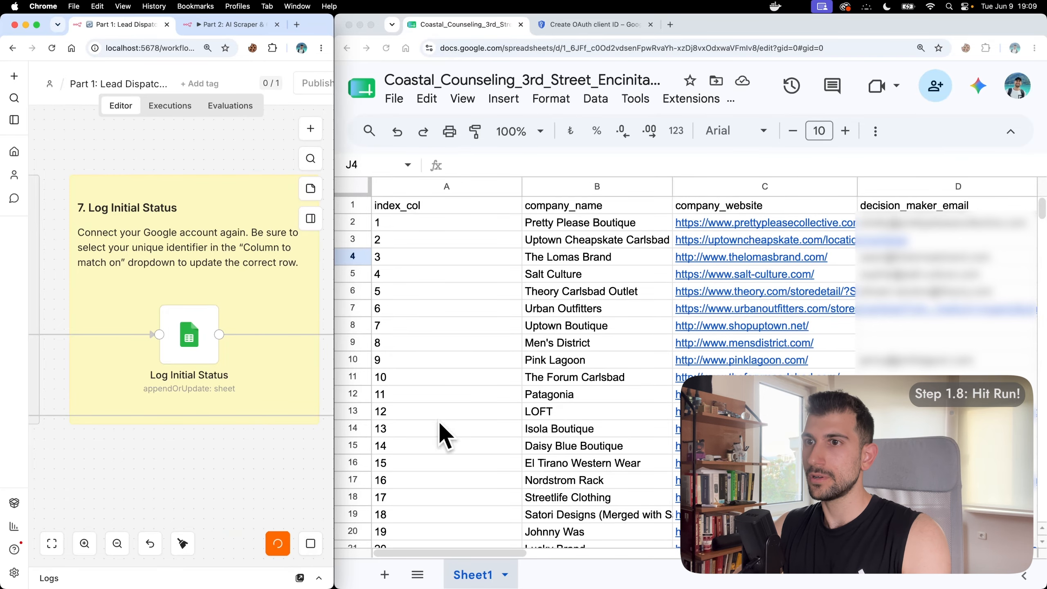
{"action": "scroll", "coordinate": [573, 375], "scroll_direction": "right", "scroll_amount": 1}
{"action": "scroll", "coordinate": [573, 375], "scroll_direction": "right", "scroll_amount": 10}
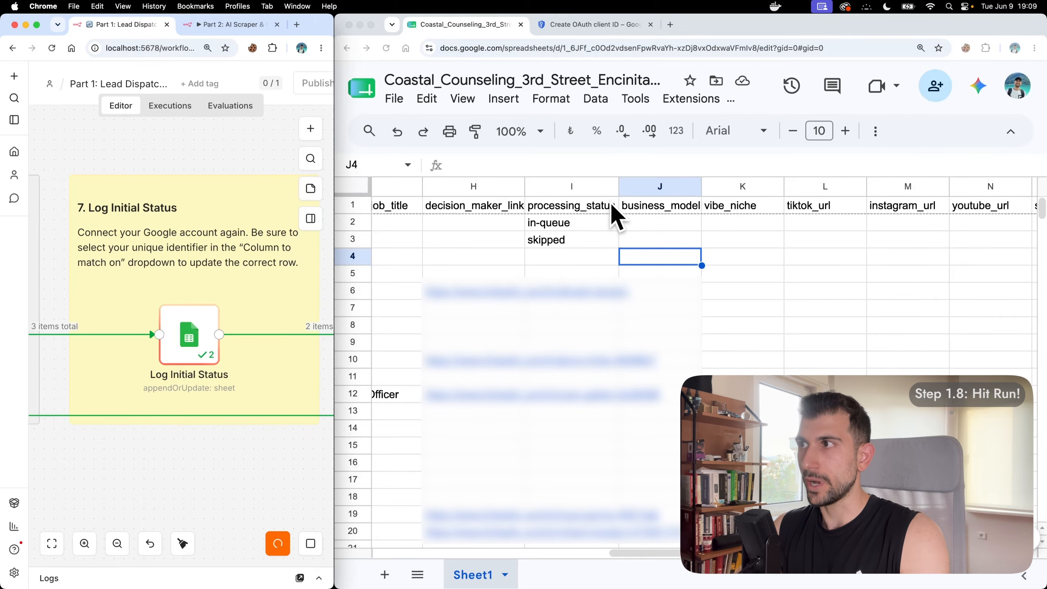
{"action": "scroll", "coordinate": [613, 216], "scroll_direction": "right", "scroll_amount": 3}
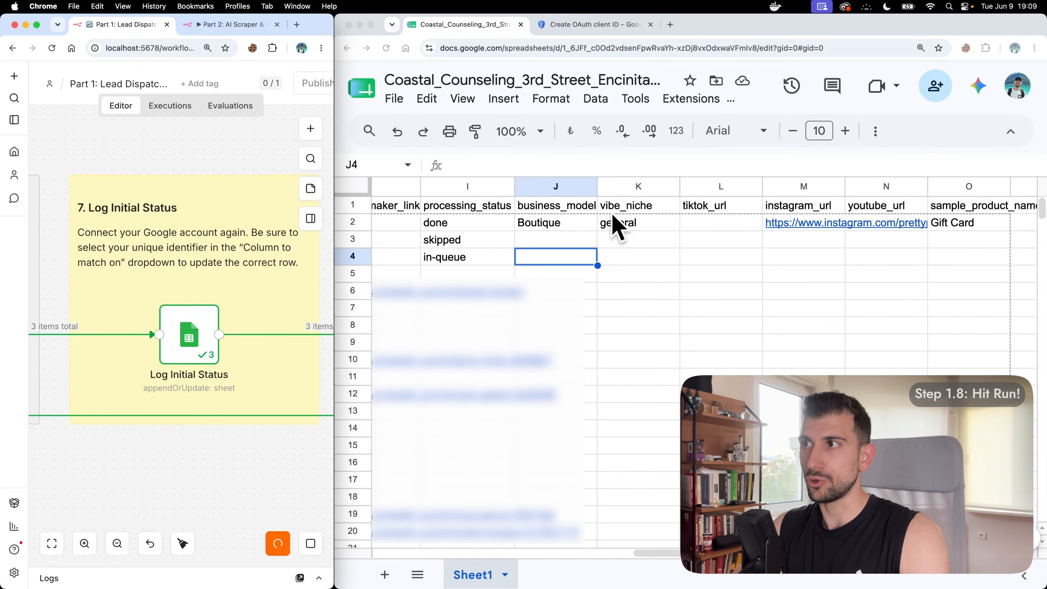
{"action": "scroll", "coordinate": [614, 223], "scroll_direction": "right", "scroll_amount": 1}
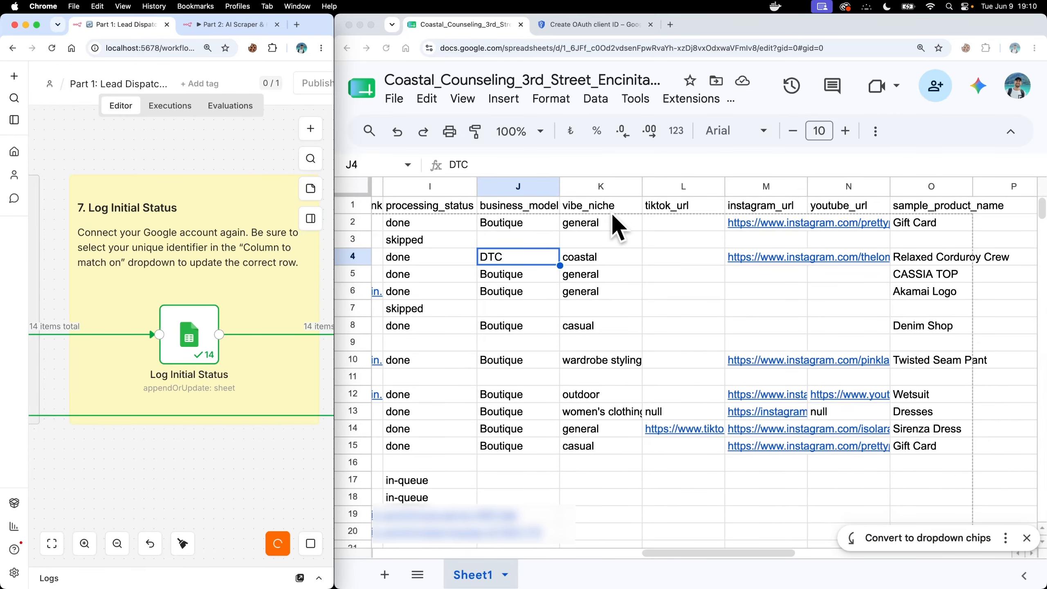
{"action": "scroll", "coordinate": [784, 363], "scroll_direction": "down", "scroll_amount": 5}
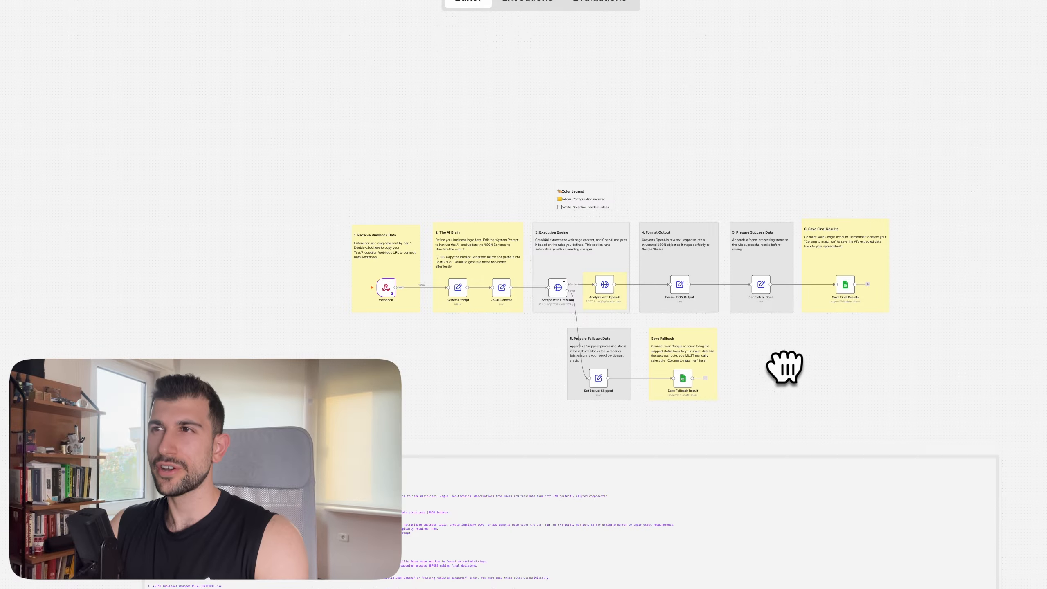
{"action": "left_click_drag", "start_coordinate": [783, 362], "coordinate": [701, 267]}
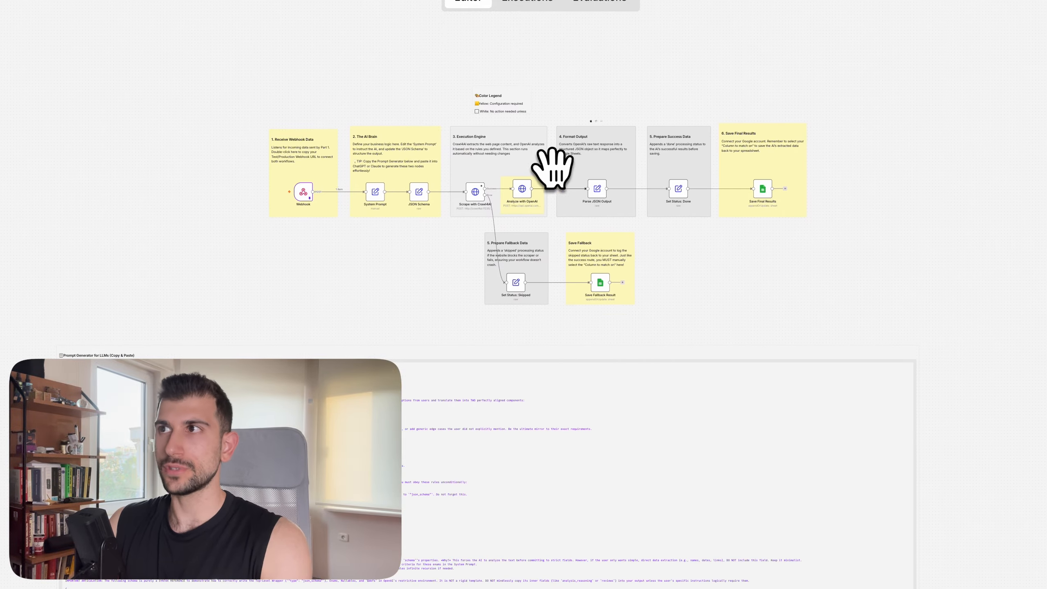
Step: Draw a purple box labelled Page 1 and hatch it with diagonal strokes
{"action": "scroll", "coordinate": [551, 165], "scroll_direction": "up", "scroll_amount": 7}
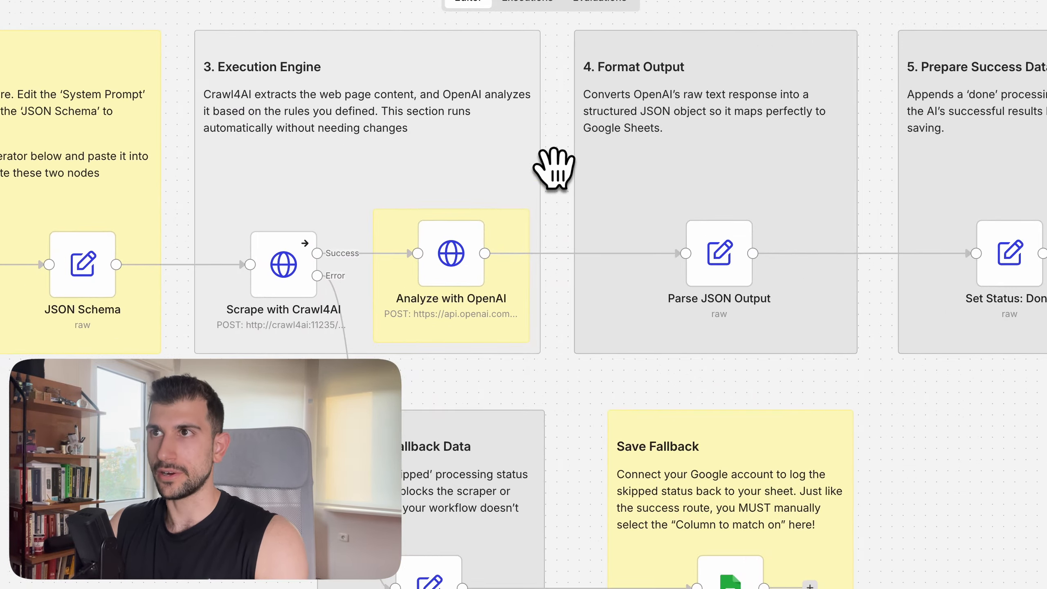
{"action": "left_click_drag", "start_coordinate": [554, 168], "coordinate": [529, 295]}
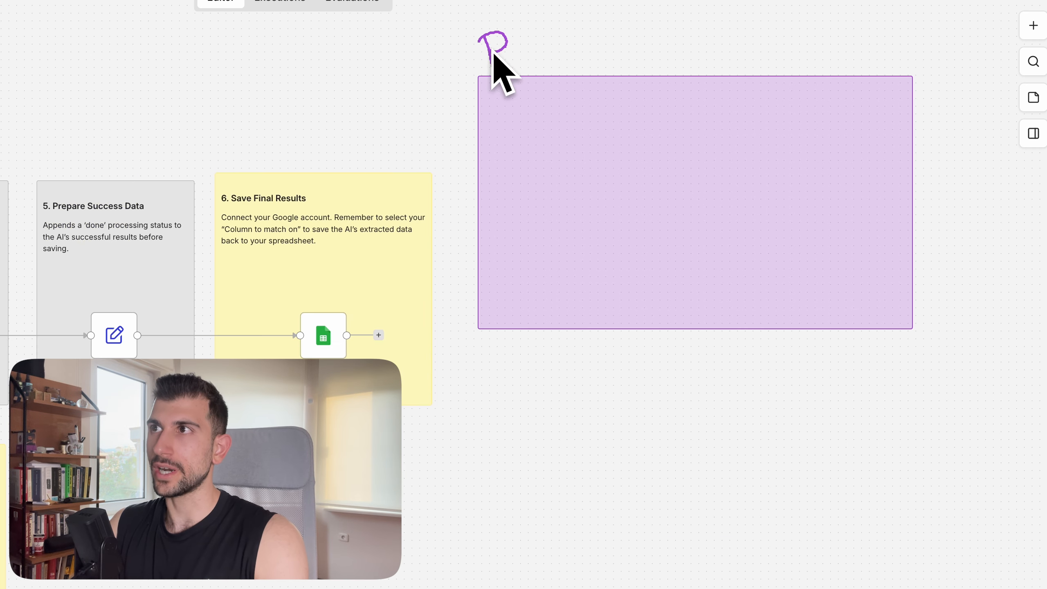
{"action": "left_click_drag", "start_coordinate": [495, 65], "coordinate": [610, 59]}
{"action": "left_click_drag", "start_coordinate": [543, 87], "coordinate": [489, 151]}
{"action": "left_click_drag", "start_coordinate": [608, 94], "coordinate": [509, 210]}
{"action": "left_click_drag", "start_coordinate": [700, 104], "coordinate": [541, 284]}
{"action": "left_click_drag", "start_coordinate": [775, 109], "coordinate": [594, 298]}
{"action": "left_click_drag", "start_coordinate": [842, 139], "coordinate": [695, 294]}
{"action": "left_click_drag", "start_coordinate": [900, 183], "coordinate": [776, 302]}
Step: Add four blue boxes reading 'Link' inside Page 1
{"action": "left_click_drag", "start_coordinate": [891, 253], "coordinate": [817, 313]}
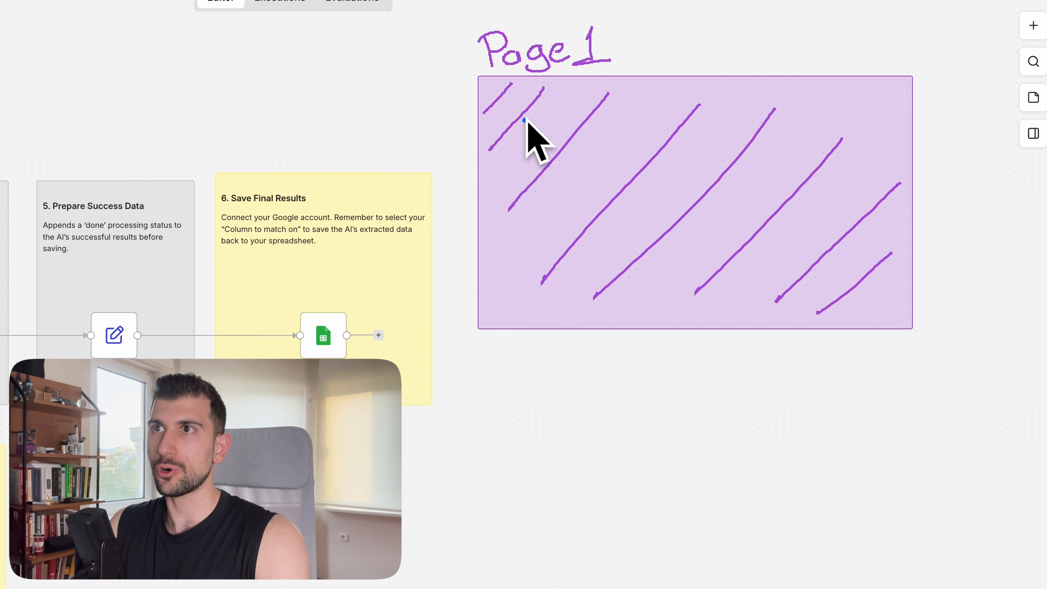
{"action": "left_click_drag", "start_coordinate": [554, 89], "coordinate": [657, 121]}
{"action": "left_click_drag", "start_coordinate": [727, 91], "coordinate": [833, 120]}
{"action": "left_click_drag", "start_coordinate": [525, 293], "coordinate": [628, 317]}
{"action": "left_click_drag", "start_coordinate": [763, 287], "coordinate": [882, 320]}
{"action": "left_click_drag", "start_coordinate": [575, 96], "coordinate": [587, 115]}
{"action": "left_click_drag", "start_coordinate": [749, 97], "coordinate": [757, 114]}
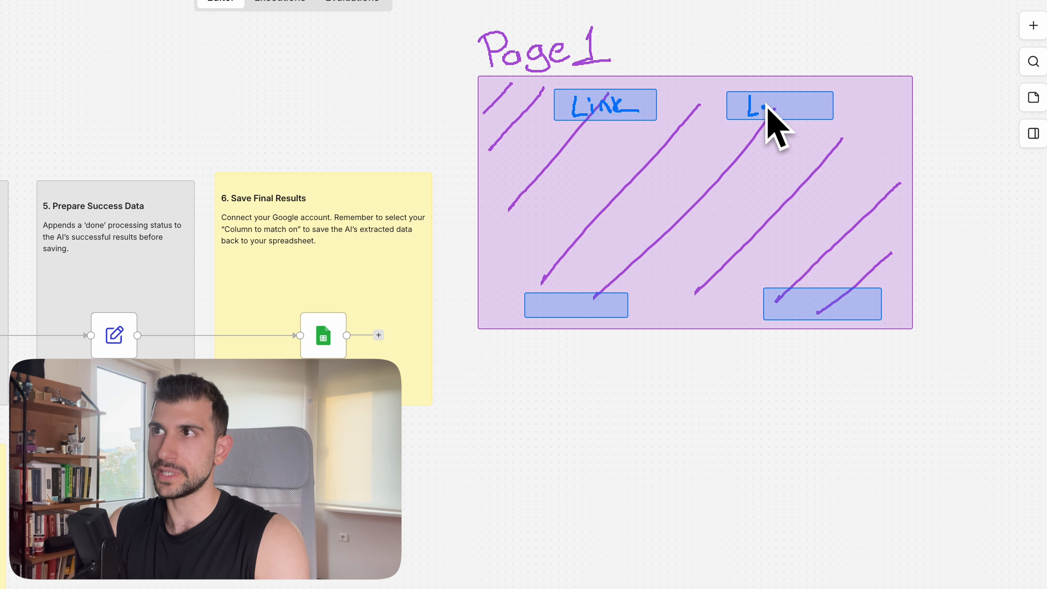
{"action": "left_click_drag", "start_coordinate": [541, 301], "coordinate": [550, 314]}
{"action": "mouse_move", "coordinate": [781, 295]}
{"action": "left_mouse_down"}
{"action": "mouse_move", "coordinate": [794, 310]}
{"action": "mouse_move", "coordinate": [855, 311]}
{"action": "left_mouse_up"}
Step: Label each Link box with its target page, including Page Z and Page T
{"action": "left_click_drag", "start_coordinate": [581, 122], "coordinate": [592, 141]}
{"action": "left_click_drag", "start_coordinate": [660, 107], "coordinate": [670, 136]}
{"action": "left_click_drag", "start_coordinate": [751, 121], "coordinate": [751, 144]}
{"action": "left_click_drag", "start_coordinate": [826, 117], "coordinate": [823, 145]}
{"action": "left_click_drag", "start_coordinate": [546, 270], "coordinate": [544, 287]}
{"action": "left_click_drag", "start_coordinate": [624, 253], "coordinate": [622, 280]}
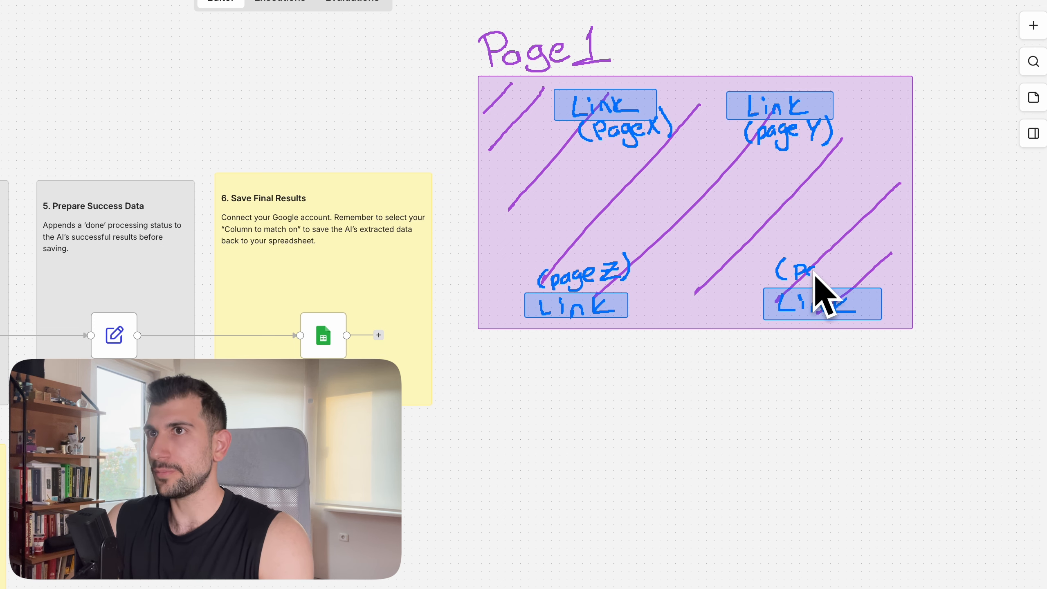
{"action": "left_click_drag", "start_coordinate": [832, 270], "coordinate": [865, 258]}
{"action": "left_click_drag", "start_coordinate": [857, 259], "coordinate": [856, 274]}
{"action": "left_click_drag", "start_coordinate": [868, 256], "coordinate": [869, 279]}
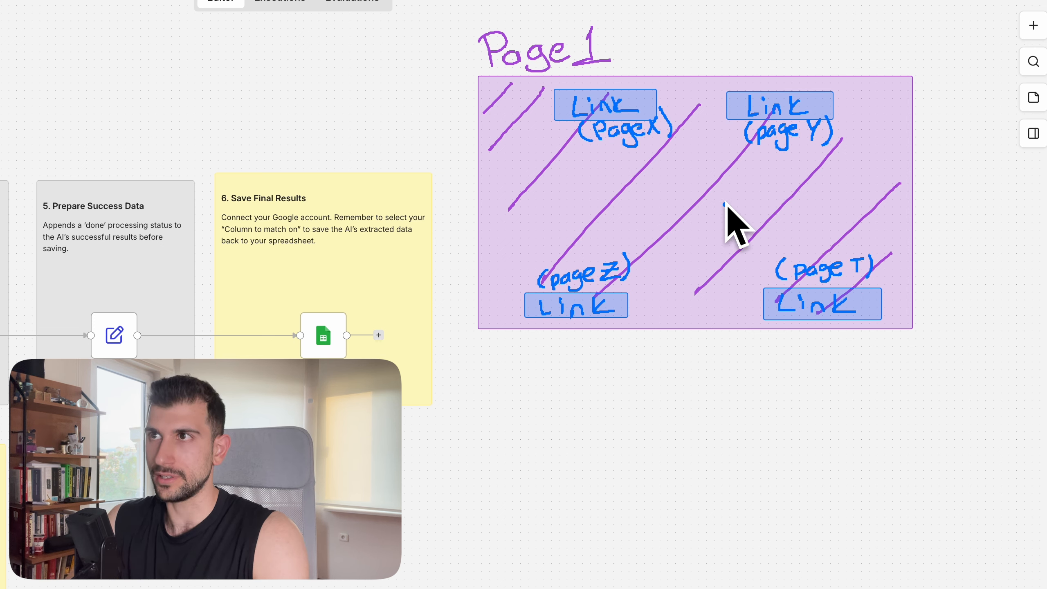
Step: Draw an arrow from the Page Z link to a new blue, hatched Page Z box
{"action": "left_click_drag", "start_coordinate": [574, 316], "coordinate": [476, 436]}
{"action": "mouse_move", "coordinate": [354, 449]}
{"action": "left_mouse_down"}
{"action": "mouse_move", "coordinate": [540, 556]}
{"action": "mouse_move", "coordinate": [603, 570]}
{"action": "left_mouse_up"}
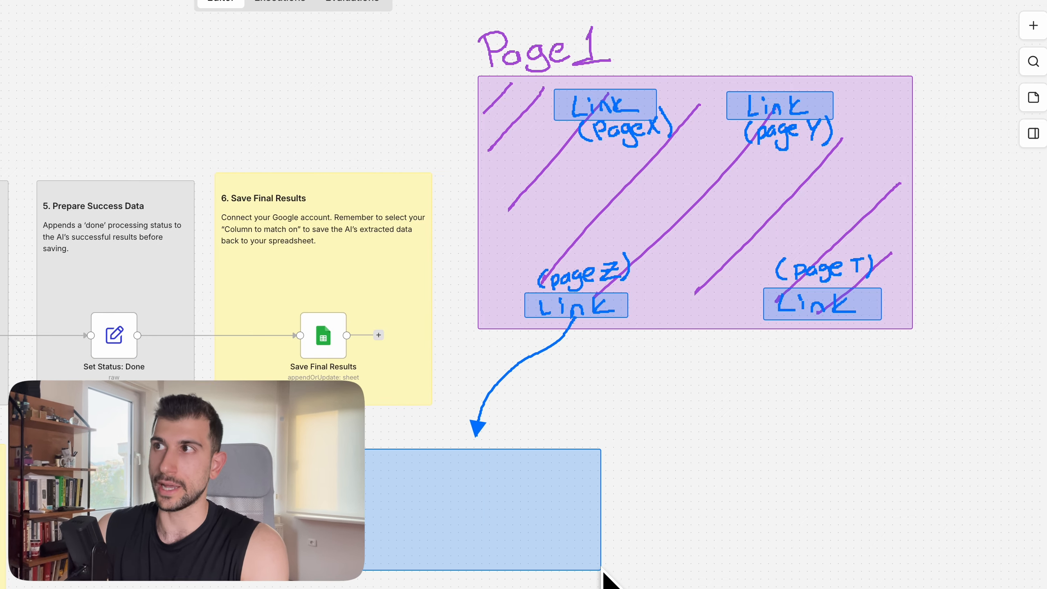
{"action": "left_click_drag", "start_coordinate": [361, 414], "coordinate": [364, 443]}
{"action": "mouse_move", "coordinate": [357, 421]}
{"action": "left_mouse_down"}
{"action": "mouse_move", "coordinate": [406, 440]}
{"action": "mouse_move", "coordinate": [456, 421]}
{"action": "mouse_move", "coordinate": [459, 429]}
{"action": "left_mouse_up"}
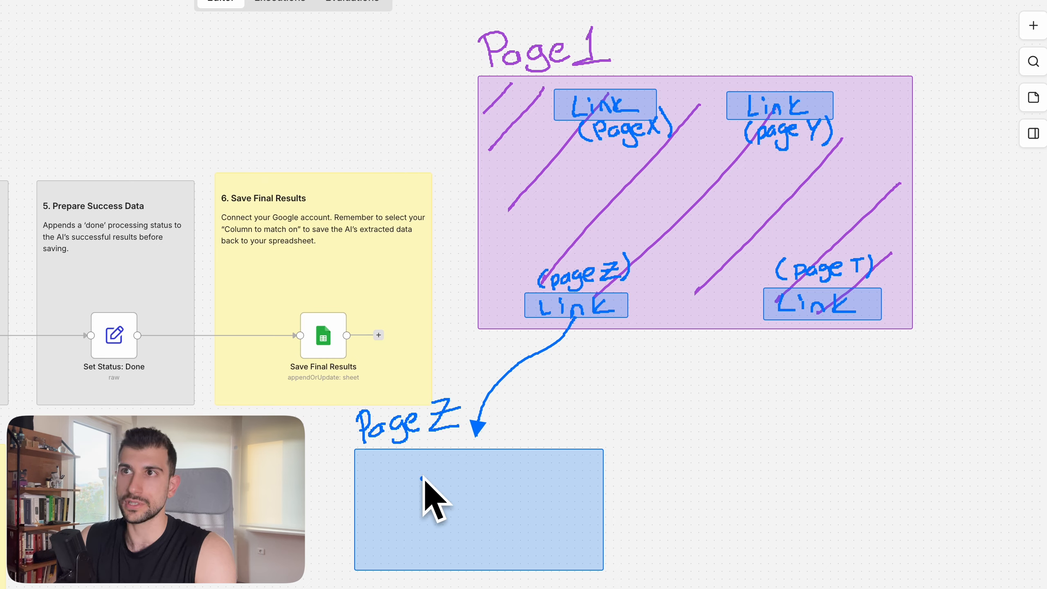
{"action": "left_click", "coordinate": [386, 481]}
{"action": "left_click_drag", "start_coordinate": [381, 456], "coordinate": [360, 485]}
{"action": "left_click_drag", "start_coordinate": [401, 458], "coordinate": [368, 516]}
{"action": "left_click_drag", "start_coordinate": [444, 460], "coordinate": [385, 553]}
{"action": "left_click_drag", "start_coordinate": [479, 484], "coordinate": [412, 561]}
{"action": "left_click_drag", "start_coordinate": [531, 453], "coordinate": [462, 561]}
{"action": "mouse_move", "coordinate": [571, 460]}
{"action": "left_mouse_down"}
{"action": "mouse_move", "coordinate": [509, 553]}
{"action": "mouse_move", "coordinate": [536, 554]}
{"action": "left_mouse_up"}
{"action": "left_click_drag", "start_coordinate": [597, 516], "coordinate": [572, 557]}
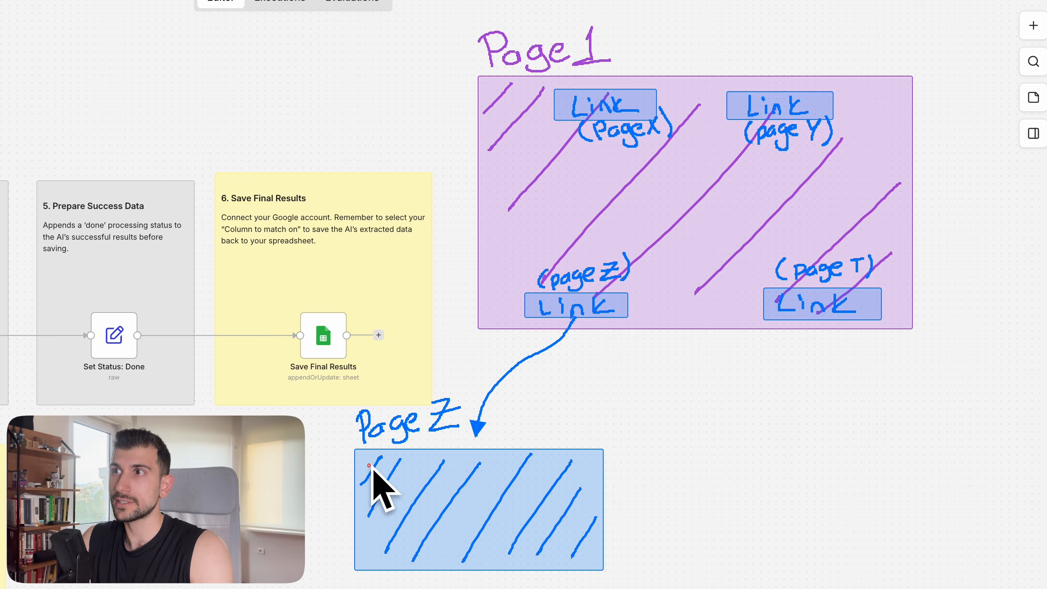
Step: Add red boxes reading 'Info' inside Page Z
{"action": "left_click_drag", "start_coordinate": [368, 461], "coordinate": [596, 558]}
{"action": "left_click_drag", "start_coordinate": [381, 470], "coordinate": [399, 489]}
{"action": "left_click_drag", "start_coordinate": [412, 473], "coordinate": [405, 490]}
{"action": "left_click_drag", "start_coordinate": [430, 477], "coordinate": [428, 479]}
{"action": "left_click_drag", "start_coordinate": [513, 526], "coordinate": [532, 545]}
{"action": "left_click_drag", "start_coordinate": [536, 545], "coordinate": [549, 544]}
{"action": "mouse_move", "coordinate": [563, 522]}
{"action": "left_mouse_down"}
{"action": "mouse_move", "coordinate": [553, 548]}
{"action": "mouse_move", "coordinate": [585, 533]}
{"action": "left_mouse_up"}
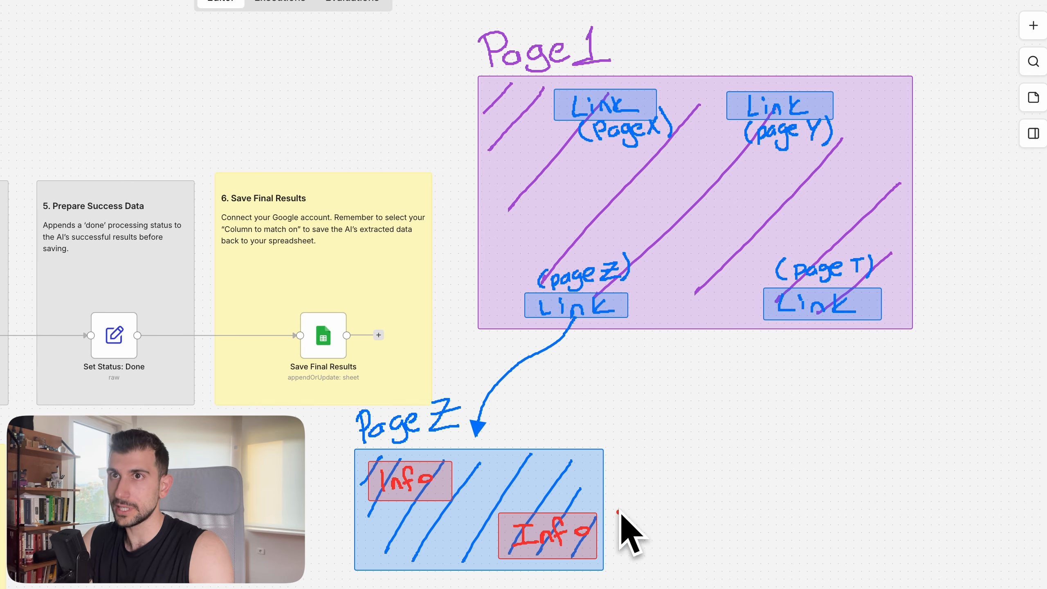
Step: Add red Info boxes to Page 1
{"action": "left_click_drag", "start_coordinate": [510, 149], "coordinate": [631, 193]}
{"action": "left_click_drag", "start_coordinate": [721, 179], "coordinate": [846, 227]}
{"action": "left_click_drag", "start_coordinate": [529, 161], "coordinate": [530, 188]}
{"action": "mouse_move", "coordinate": [562, 166]}
{"action": "left_mouse_down"}
{"action": "mouse_move", "coordinate": [572, 190]}
{"action": "mouse_move", "coordinate": [589, 169]}
{"action": "left_mouse_up"}
{"action": "left_click_drag", "start_coordinate": [737, 189], "coordinate": [738, 213]}
Step: Draw an arrow from the Page T link down to a new blue, hatched Page T box
{"action": "left_click_drag", "start_coordinate": [772, 200], "coordinate": [777, 218]}
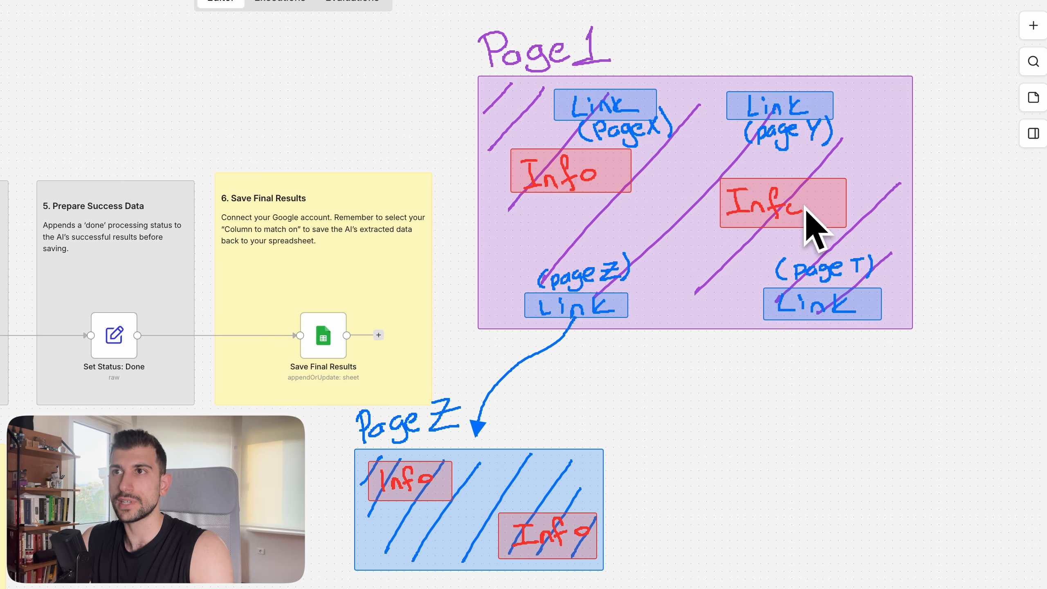
{"action": "left_click_drag", "start_coordinate": [814, 323], "coordinate": [845, 451]}
{"action": "left_click_drag", "start_coordinate": [726, 448], "coordinate": [1003, 588]}
{"action": "left_click_drag", "start_coordinate": [761, 459], "coordinate": [733, 502]}
{"action": "left_click_drag", "start_coordinate": [794, 465], "coordinate": [740, 554]}
{"action": "left_click_drag", "start_coordinate": [862, 473], "coordinate": [785, 578]}
{"action": "left_click_drag", "start_coordinate": [934, 457], "coordinate": [840, 585]}
{"action": "left_click_drag", "start_coordinate": [985, 482], "coordinate": [909, 588]}
{"action": "left_click_drag", "start_coordinate": [999, 533], "coordinate": [959, 588]}
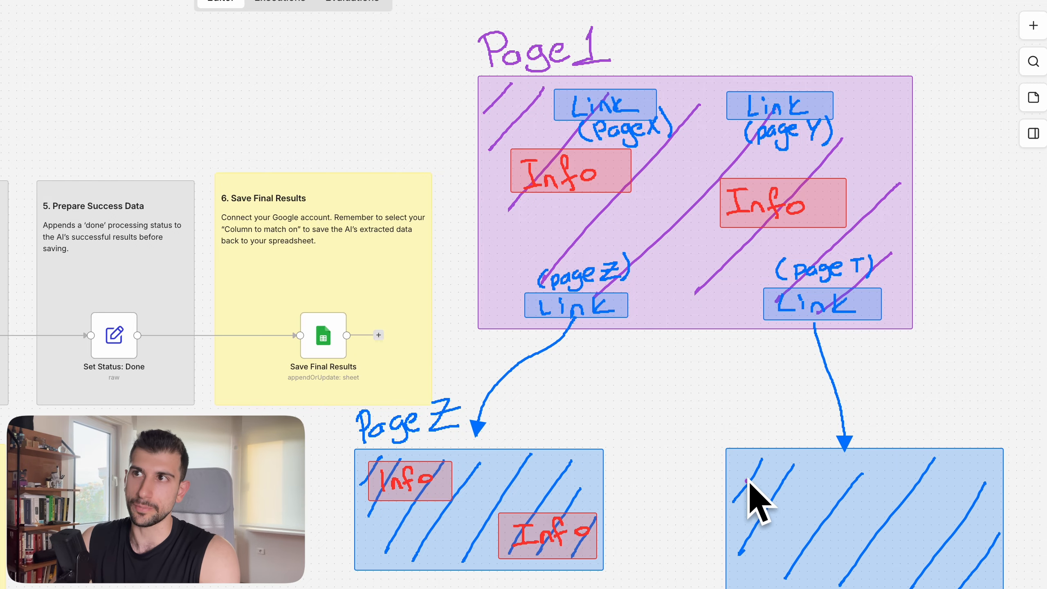
Step: Add red Info boxes inside the Page T box and label it Page T
{"action": "left_click_drag", "start_coordinate": [742, 467], "coordinate": [833, 523]}
{"action": "key", "text": "ctrl+z"}
{"action": "left_click_drag", "start_coordinate": [820, 471], "coordinate": [936, 510]}
{"action": "left_click_drag", "start_coordinate": [754, 537], "coordinate": [877, 582]}
{"action": "left_click_drag", "start_coordinate": [841, 480], "coordinate": [845, 500]}
{"action": "left_click_drag", "start_coordinate": [857, 492], "coordinate": [868, 500]}
{"action": "left_click_drag", "start_coordinate": [883, 478], "coordinate": [881, 509]}
{"action": "left_click_drag", "start_coordinate": [905, 489], "coordinate": [906, 490]}
{"action": "left_click_drag", "start_coordinate": [765, 546], "coordinate": [767, 543]}
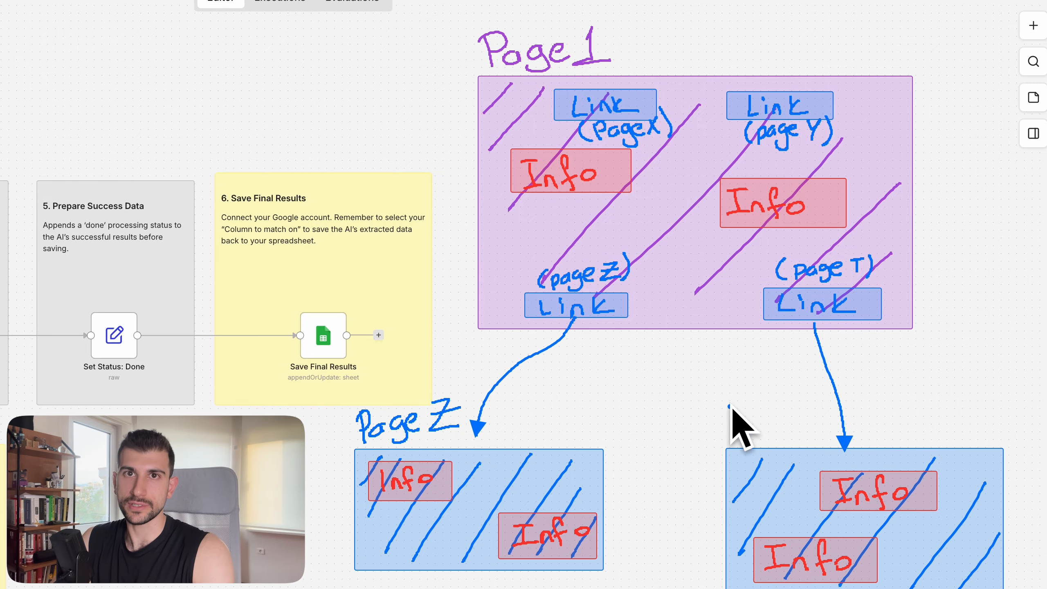
{"action": "left_click_drag", "start_coordinate": [729, 406], "coordinate": [731, 430]}
Step: Draw a red arrow from a Page Z Info to a new red, hatched Page K box
{"action": "left_click_drag", "start_coordinate": [810, 403], "coordinate": [808, 428]}
{"action": "left_click_drag", "start_coordinate": [372, 477], "coordinate": [279, 505]}
{"action": "mouse_move", "coordinate": [256, 360]}
{"action": "left_mouse_down"}
{"action": "mouse_move", "coordinate": [426, 476]}
{"action": "mouse_move", "coordinate": [269, 394]}
{"action": "left_mouse_up"}
{"action": "left_click_drag", "start_coordinate": [347, 378], "coordinate": [312, 457]}
{"action": "left_click_drag", "start_coordinate": [373, 375], "coordinate": [336, 462]}
{"action": "left_click_drag", "start_coordinate": [400, 388], "coordinate": [365, 457]}
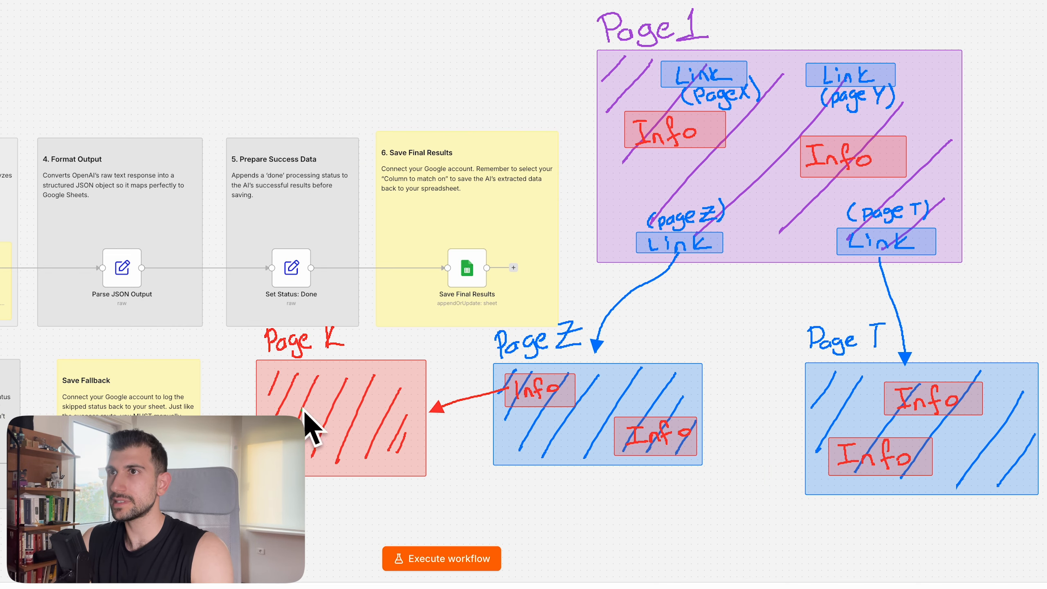
Step: Add green boxes reading 'Info' inside Page K
{"action": "left_click_drag", "start_coordinate": [264, 386], "coordinate": [327, 416]}
{"action": "left_click_drag", "start_coordinate": [335, 430], "coordinate": [396, 459]}
{"action": "left_click_drag", "start_coordinate": [281, 395], "coordinate": [279, 409]}
{"action": "left_click_drag", "start_coordinate": [290, 400], "coordinate": [298, 407]}
{"action": "left_click_drag", "start_coordinate": [306, 395], "coordinate": [300, 409]}
{"action": "left_click_drag", "start_coordinate": [314, 398], "coordinate": [315, 399]}
{"action": "left_click_drag", "start_coordinate": [350, 434], "coordinate": [348, 452]}
{"action": "left_click_drag", "start_coordinate": [342, 455], "coordinate": [357, 446]}
Step: Draw a red arrow from a Page T Info to another red, hatched page box
{"action": "left_click_drag", "start_coordinate": [837, 463], "coordinate": [760, 504]}
{"action": "left_click_drag", "start_coordinate": [582, 480], "coordinate": [755, 572]}
{"action": "left_click_drag", "start_coordinate": [613, 482], "coordinate": [582, 517]}
{"action": "left_click_drag", "start_coordinate": [639, 487], "coordinate": [597, 538]}
{"action": "left_click_drag", "start_coordinate": [677, 491], "coordinate": [618, 553]}
{"action": "left_click_drag", "start_coordinate": [713, 492], "coordinate": [651, 560]}
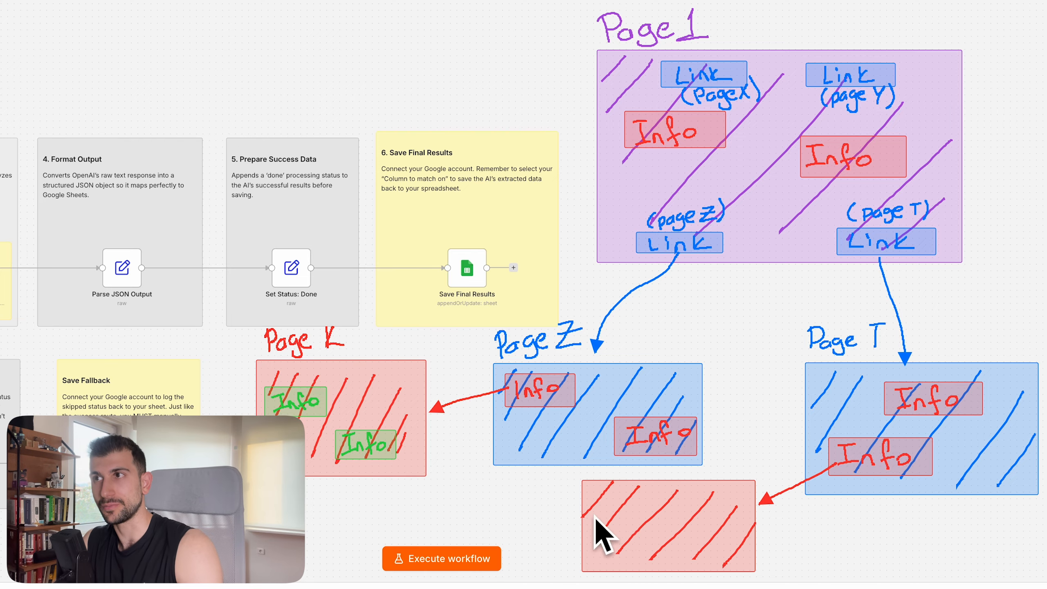
{"action": "left_click_drag", "start_coordinate": [594, 518], "coordinate": [666, 552]}
{"action": "left_click_drag", "start_coordinate": [667, 489], "coordinate": [745, 513]}
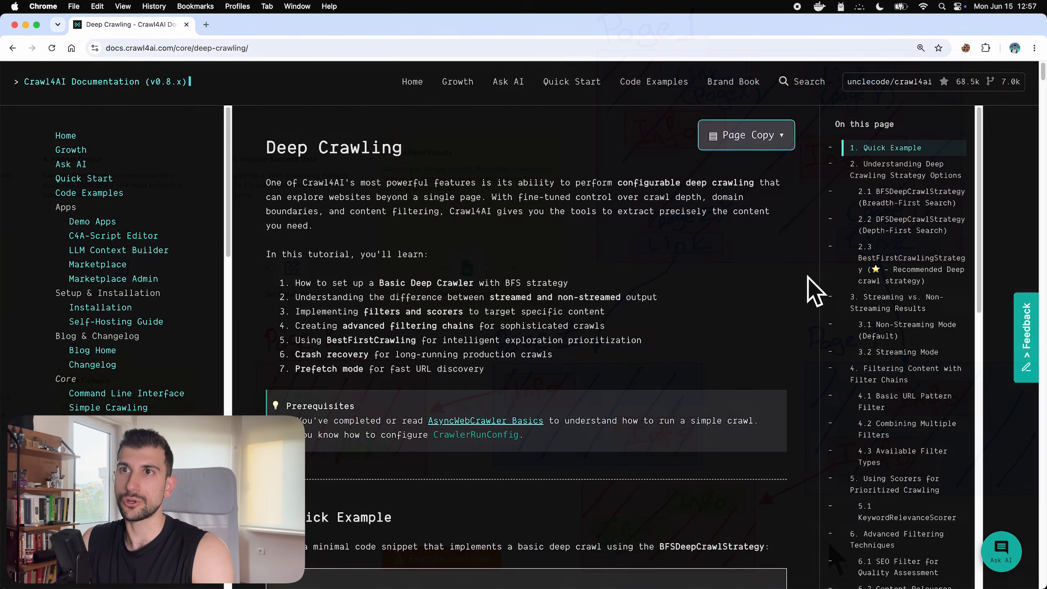
Step: Scroll the Crawl4AI Deep Crawling docs and jump to 2.3 BestFirstCrawlingStrategy
{"action": "scroll", "coordinate": [807, 277], "scroll_direction": "down", "scroll_amount": 3}
{"action": "scroll", "coordinate": [807, 277], "scroll_direction": "down", "scroll_amount": 15}
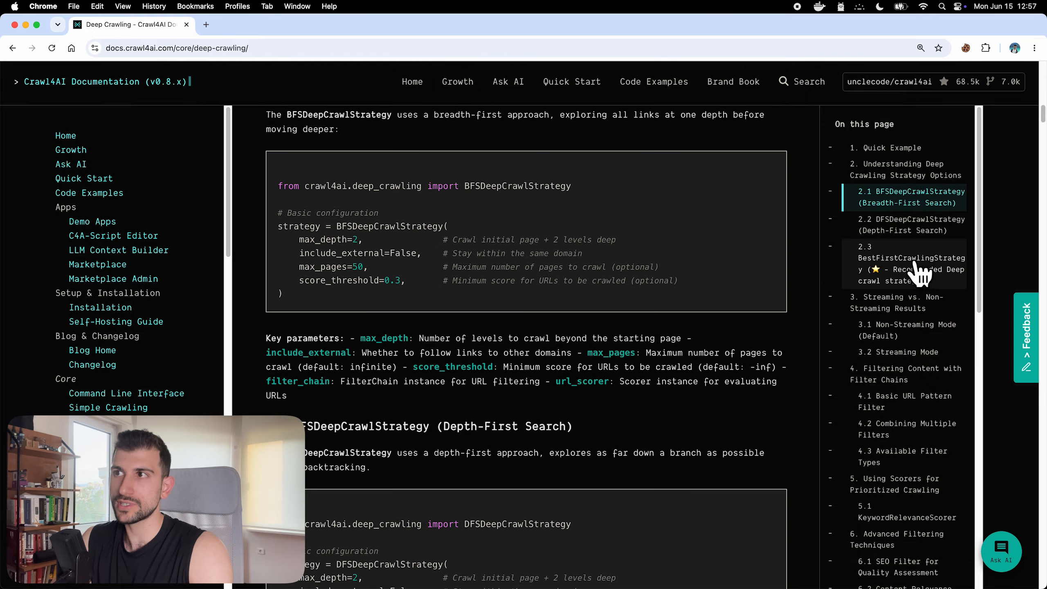
{"action": "left_click", "coordinate": [920, 272]}
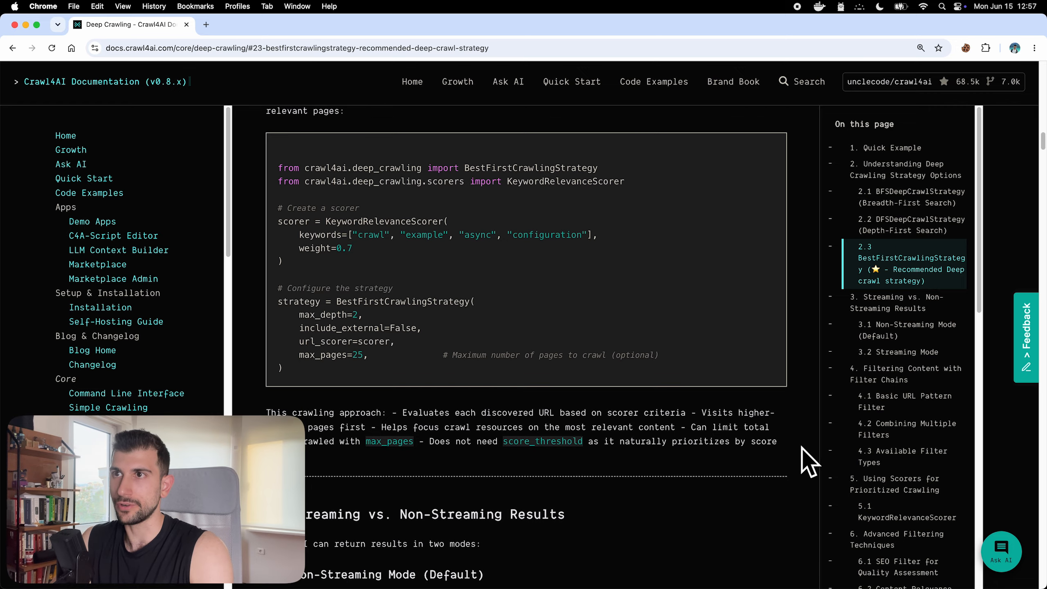
{"action": "scroll", "coordinate": [802, 447], "scroll_direction": "down", "scroll_amount": 5}
{"action": "scroll", "coordinate": [802, 446], "scroll_direction": "up", "scroll_amount": 7}
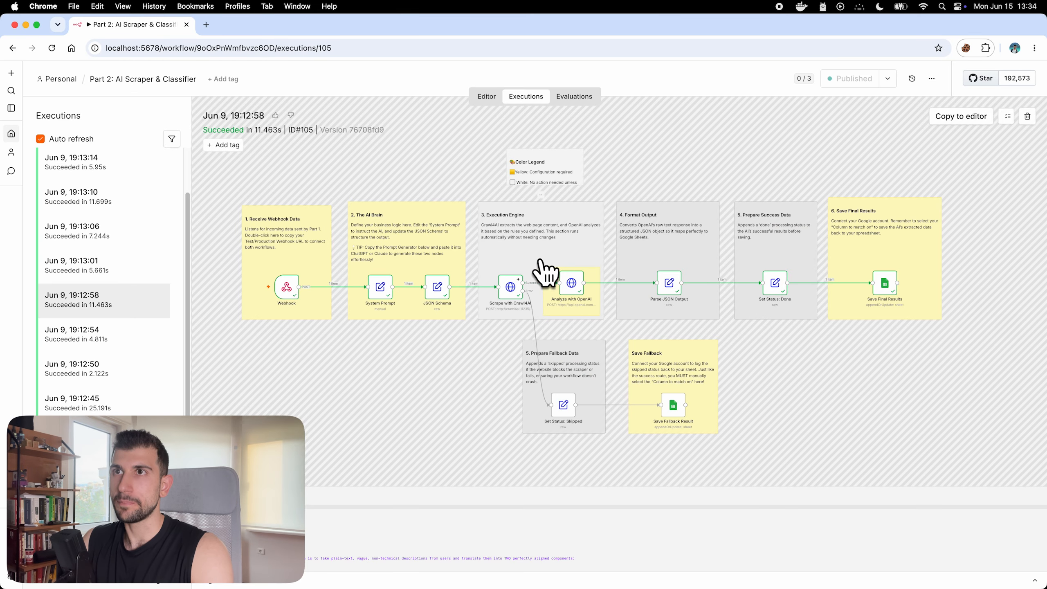
Step: Open run #105's Scrape with Crawl4AI step and scroll through its raw HTML output
{"action": "scroll", "coordinate": [545, 272], "scroll_direction": "up", "scroll_amount": 5}
{"action": "scroll", "coordinate": [688, 146], "scroll_direction": "up", "scroll_amount": 4}
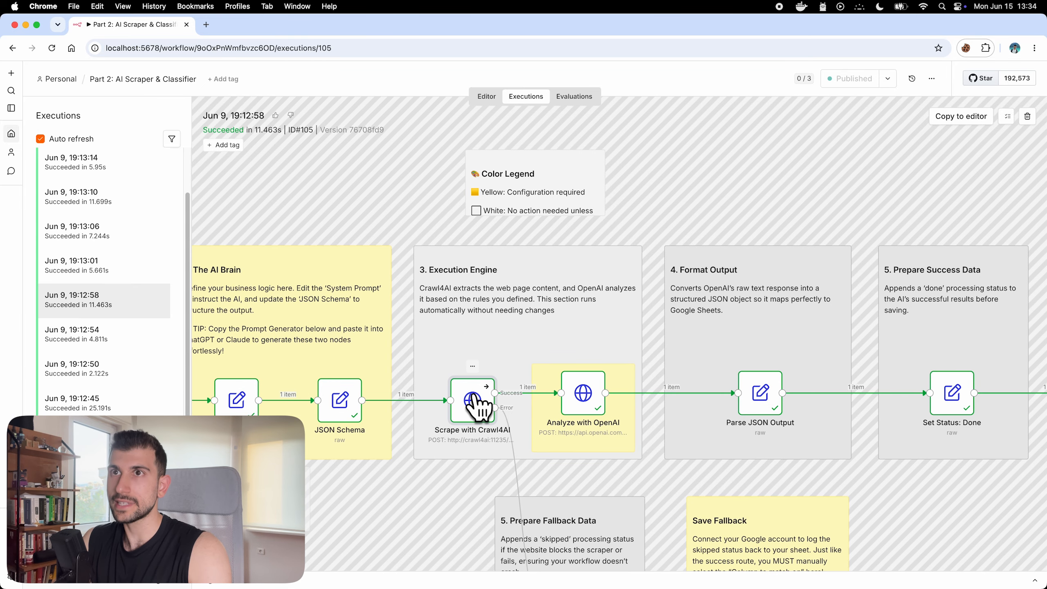
{"action": "double_click", "coordinate": [474, 397]}
{"action": "scroll", "coordinate": [866, 322], "scroll_direction": "down", "scroll_amount": 5}
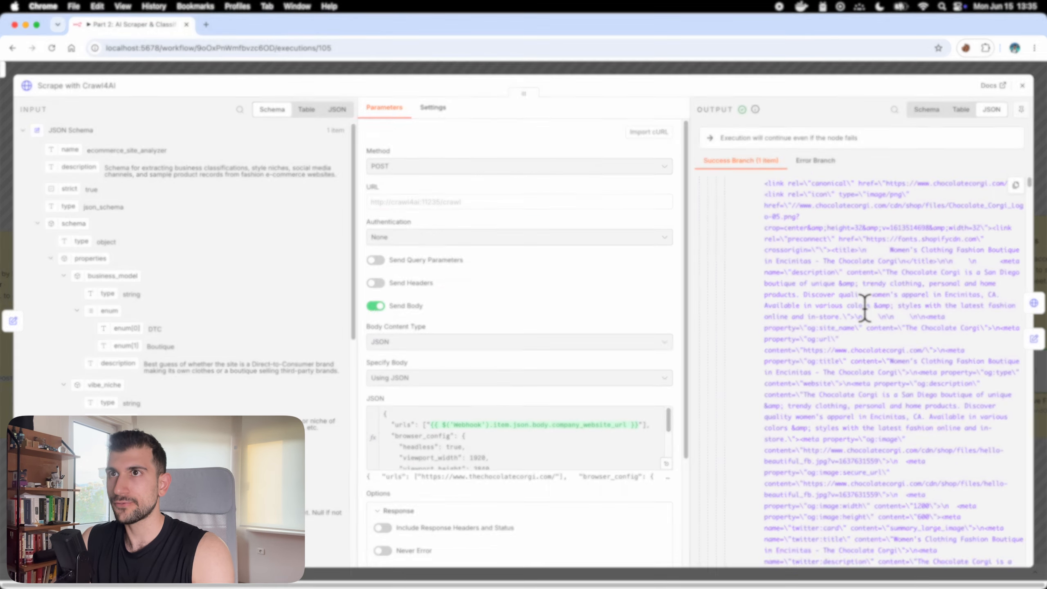
{"action": "scroll", "coordinate": [868, 321], "scroll_direction": "down", "scroll_amount": 10}
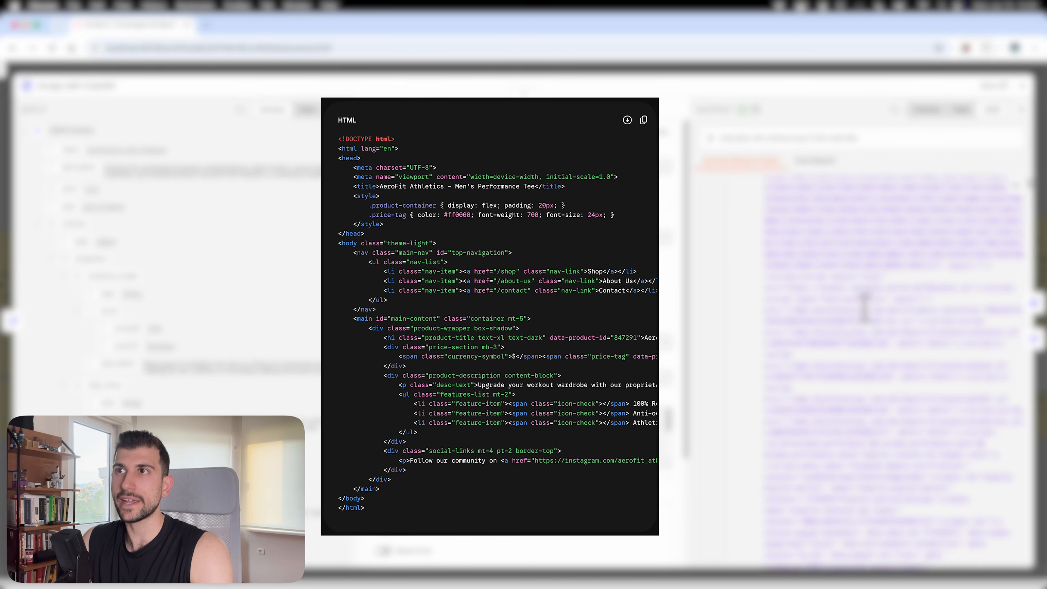
{"action": "scroll", "coordinate": [869, 321], "scroll_direction": "down", "scroll_amount": 10}
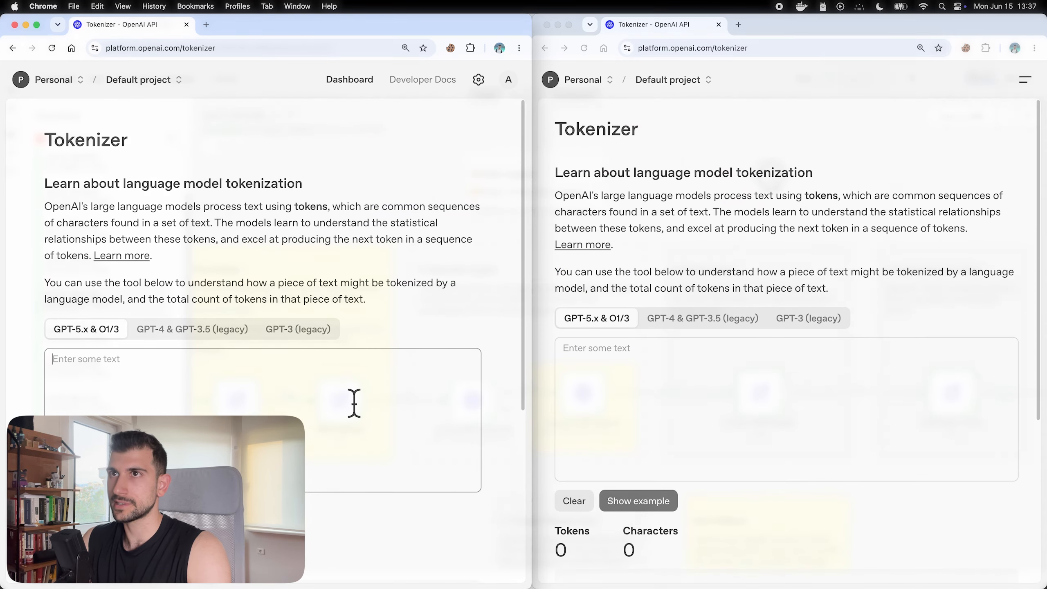
Step: Paste the raw page HTML into the first tokenizer, showing 549 tokens and 2144 characters
{"action": "key", "text": "super+v"}
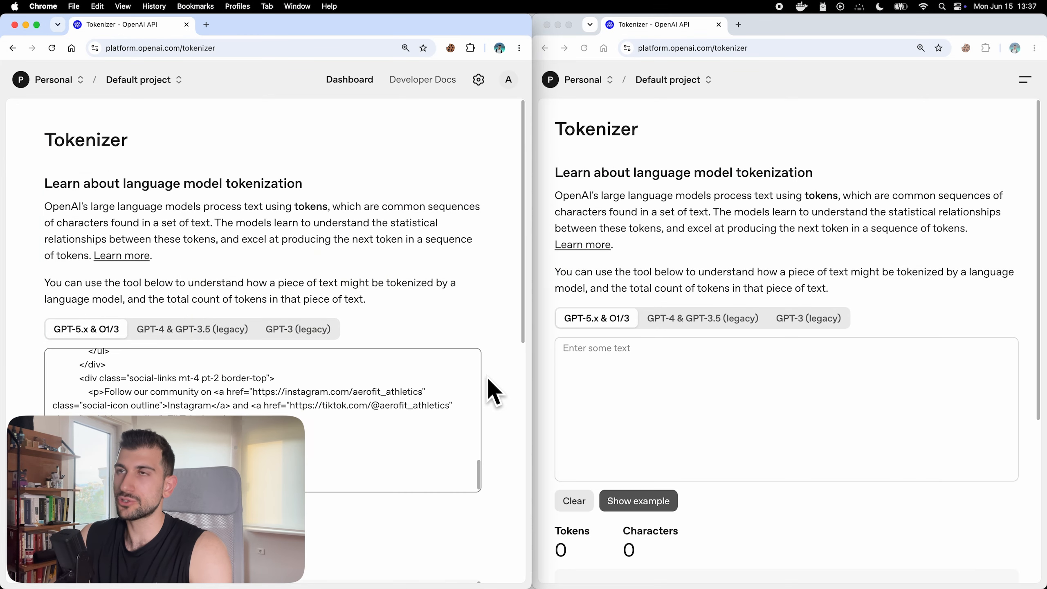
{"action": "scroll", "coordinate": [490, 390], "scroll_direction": "down", "scroll_amount": 5}
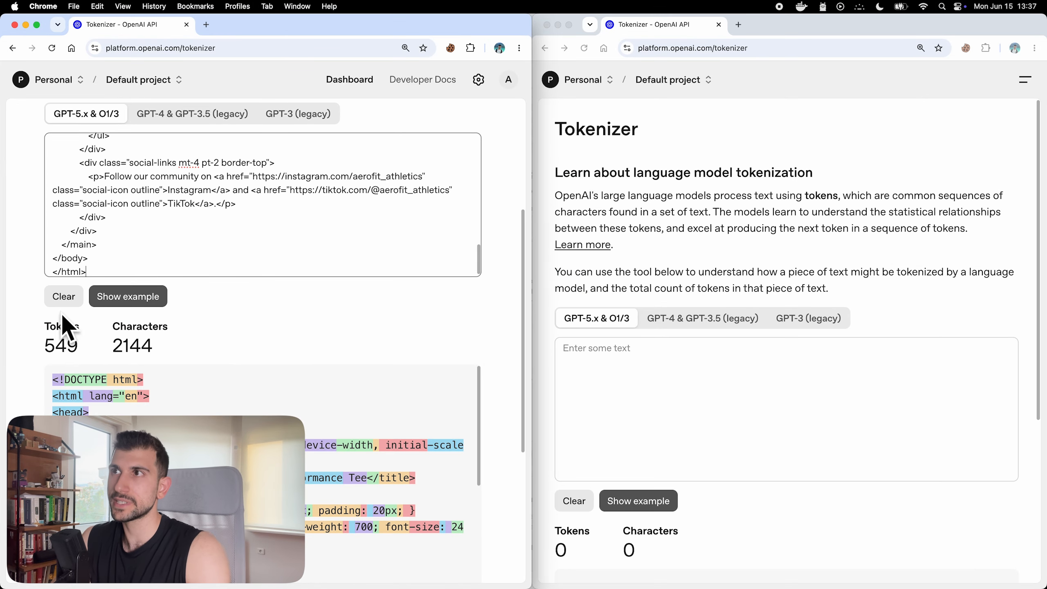
{"action": "left_click_drag", "start_coordinate": [45, 327], "coordinate": [82, 333]}
Step: Paste the cleaned markdown into the second tokenizer, showing 125 tokens and 488 characters
{"action": "left_click", "coordinate": [159, 347]}
{"action": "scroll", "coordinate": [762, 321], "scroll_direction": "down", "scroll_amount": 3}
{"action": "left_click", "coordinate": [762, 321]}
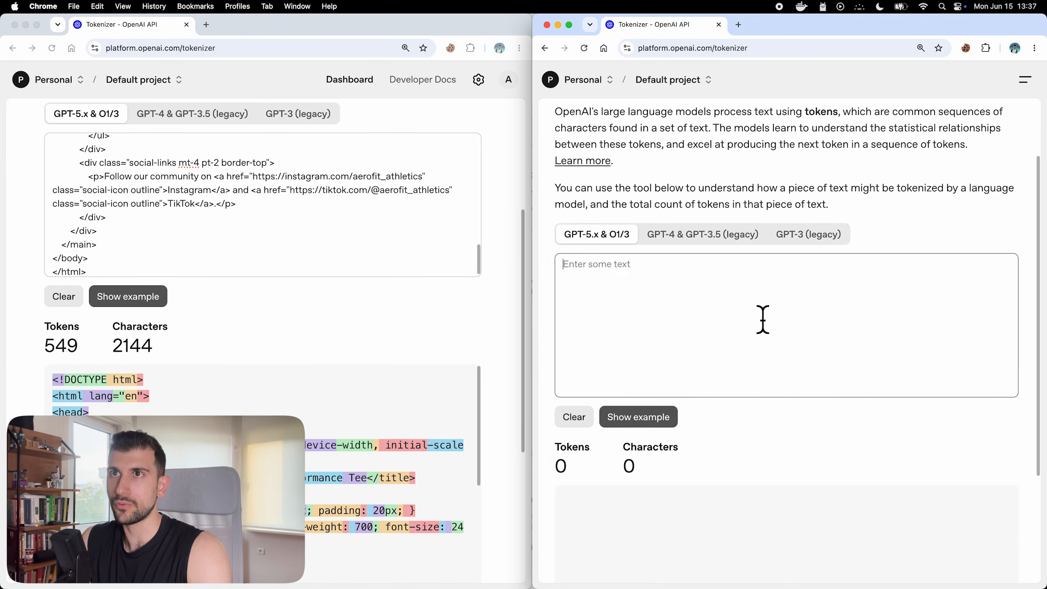
{"action": "type", "text": "# AeroFit Ultra-Breathable Performance Tee  **Price:** $35.00  Upgrade your workout wardrobe with our proprietary moisture-wicking fabric. Designed specifically for high-intensity training and running.  **Features:** * 100% Recycled Polyester * Anti-odor technology * Athletic fit  Follow our community on [Instagram](https://instagram.com/aerofit_athletics) and [TikTok](https://tiktok.com/@aerofit_athletics).  **Navigation:** [Shop](/shop) | [About Us](/about-us) | [Contact](/contact)"}
{"action": "scroll", "coordinate": [1012, 210], "scroll_direction": "down", "scroll_amount": 1}
{"action": "scroll", "coordinate": [1011, 210], "scroll_direction": "down", "scroll_amount": 2}
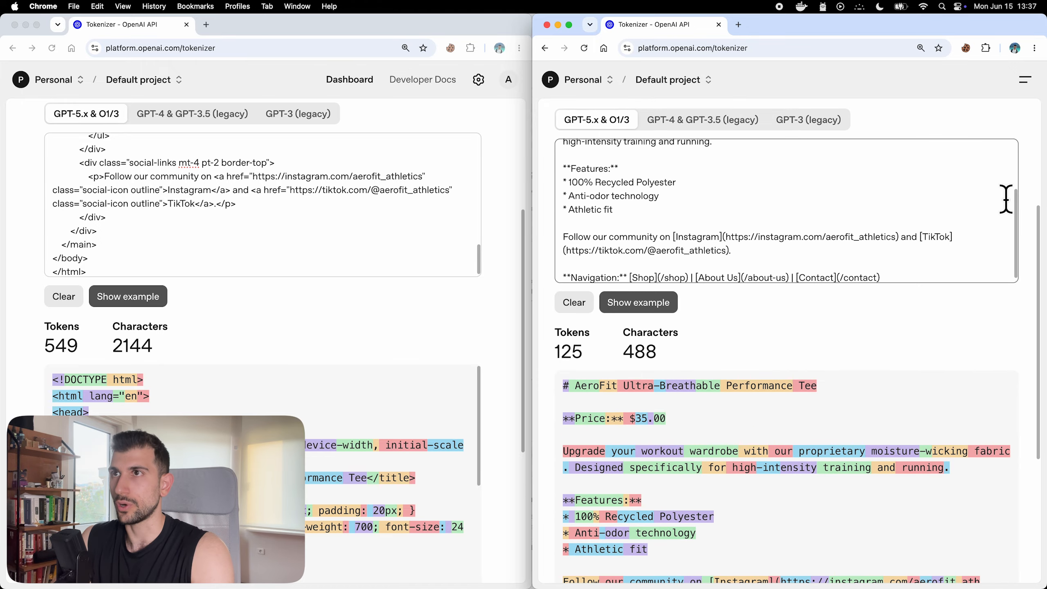
{"action": "left_click_drag", "start_coordinate": [564, 325], "coordinate": [663, 356]}
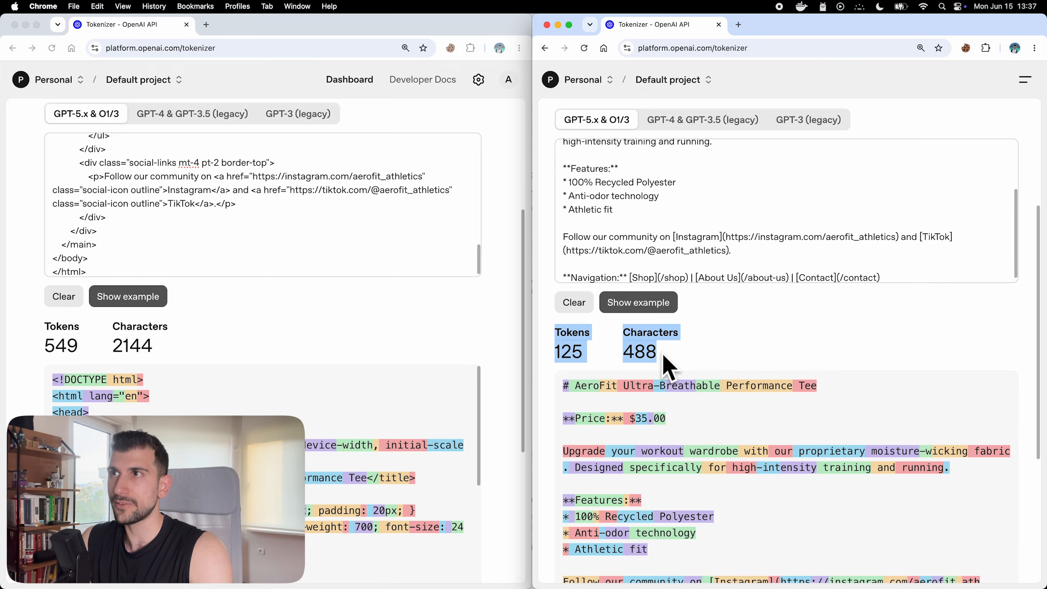
{"action": "left_click", "coordinate": [742, 332]}
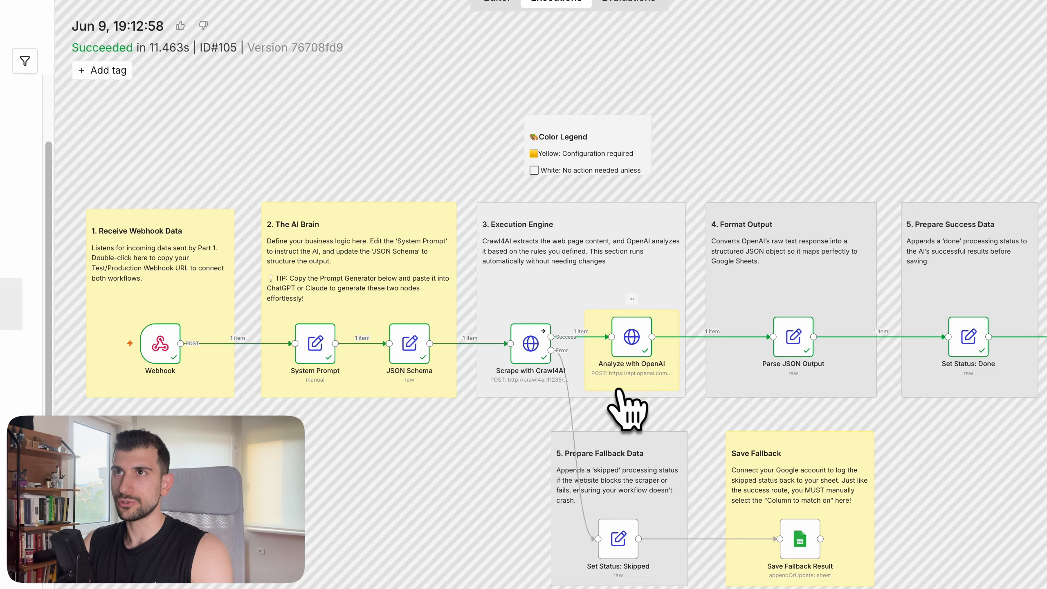
Step: Open the Analyze with OpenAI node and highlight gpt-4.1-nano in its JSON body
{"action": "scroll", "coordinate": [627, 408], "scroll_direction": "up", "scroll_amount": 5}
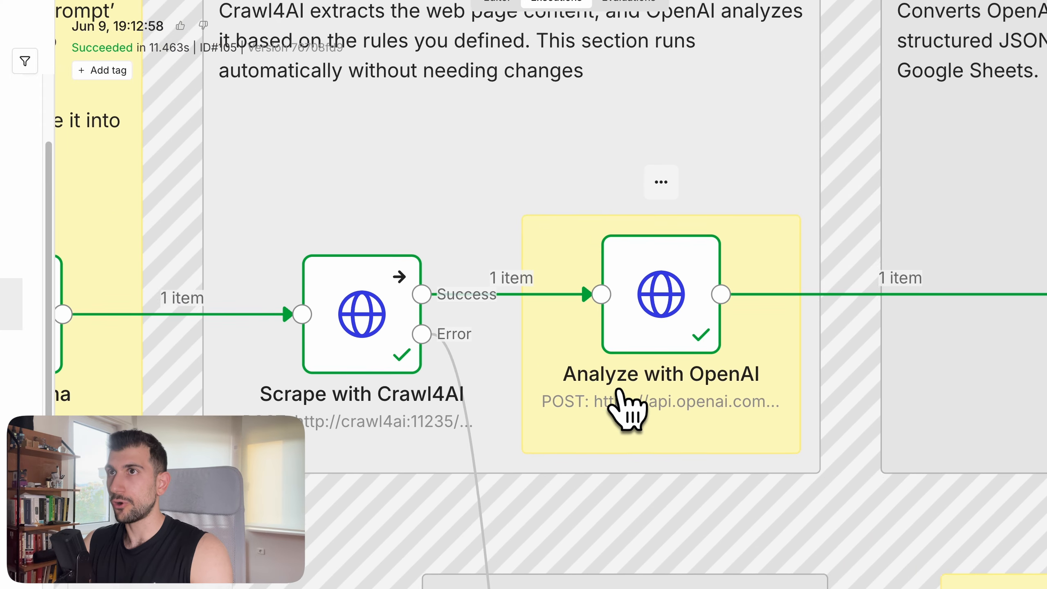
{"action": "double_click", "coordinate": [659, 359]}
{"action": "scroll", "coordinate": [661, 374], "scroll_direction": "down", "scroll_amount": 8}
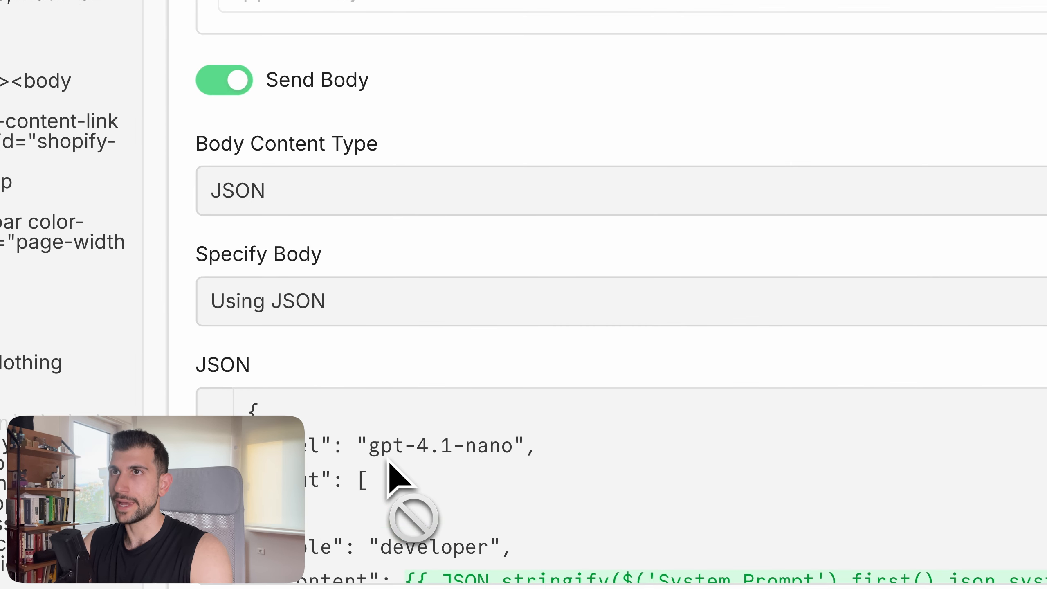
{"action": "left_click_drag", "start_coordinate": [401, 482], "coordinate": [449, 482]}
{"action": "left_click_drag", "start_coordinate": [468, 447], "coordinate": [526, 451]}
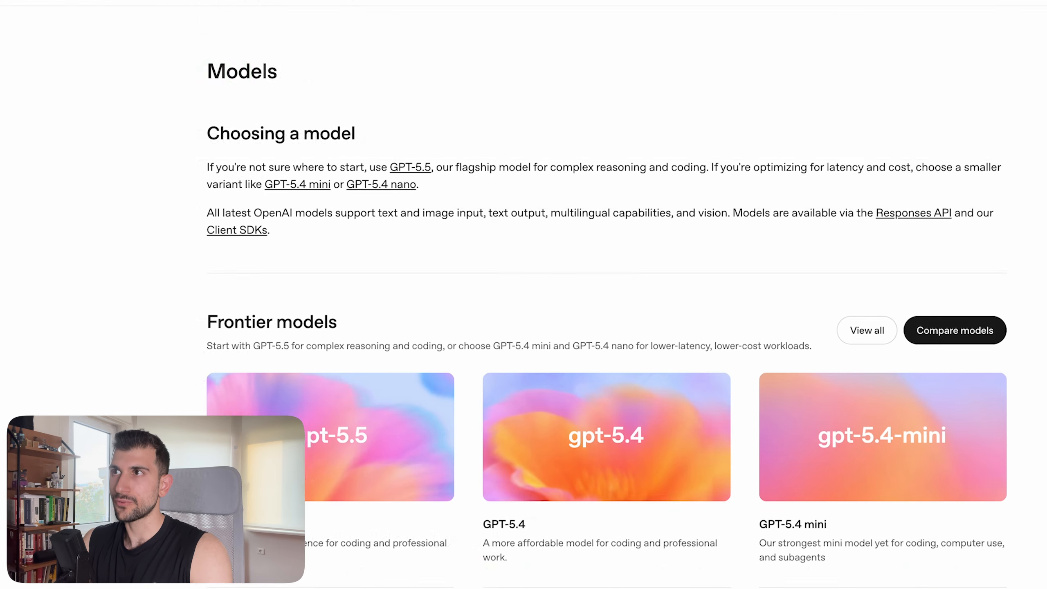
{"action": "scroll", "coordinate": [989, 57], "scroll_direction": "down", "scroll_amount": 7}
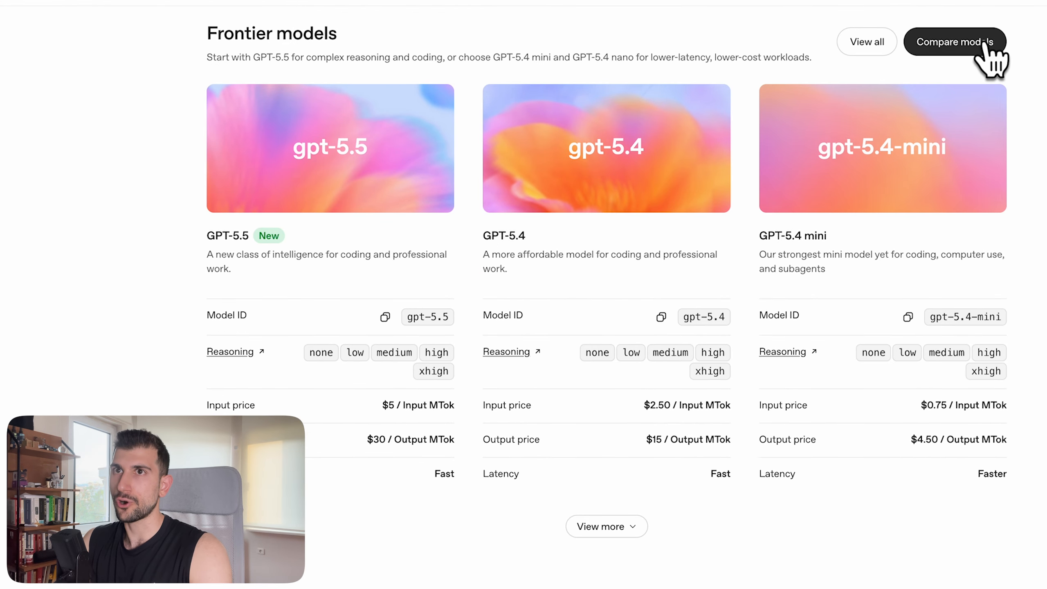
Step: In Compare models, put GPT-4.1 nano in the third column and GPT-5 in the first
{"action": "left_click", "coordinate": [975, 45]}
{"action": "left_click", "coordinate": [886, 142]}
{"action": "type", "text": "gpt-4.1"}
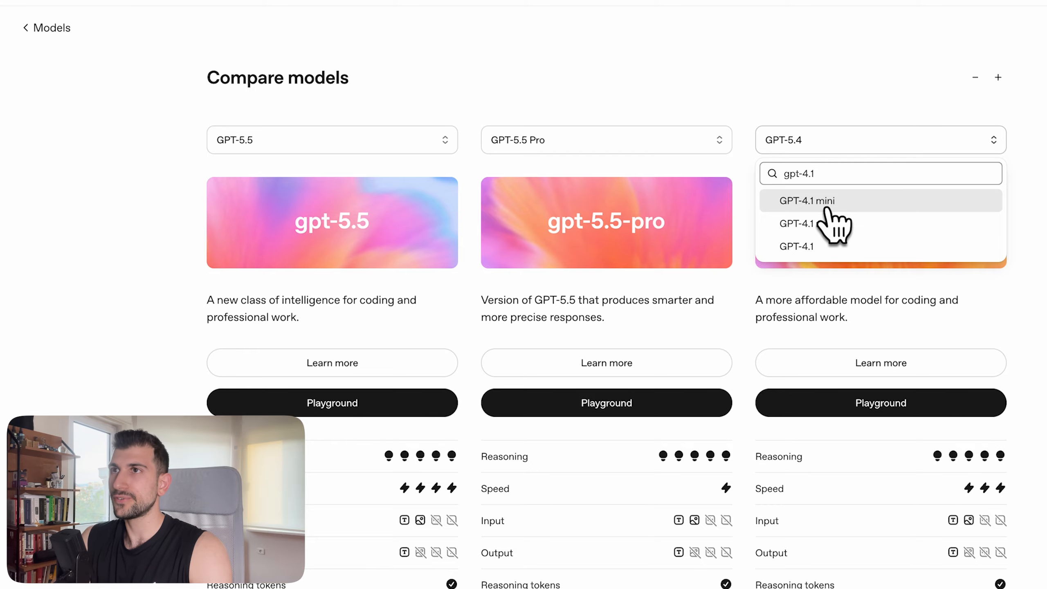
{"action": "left_click", "coordinate": [824, 223]}
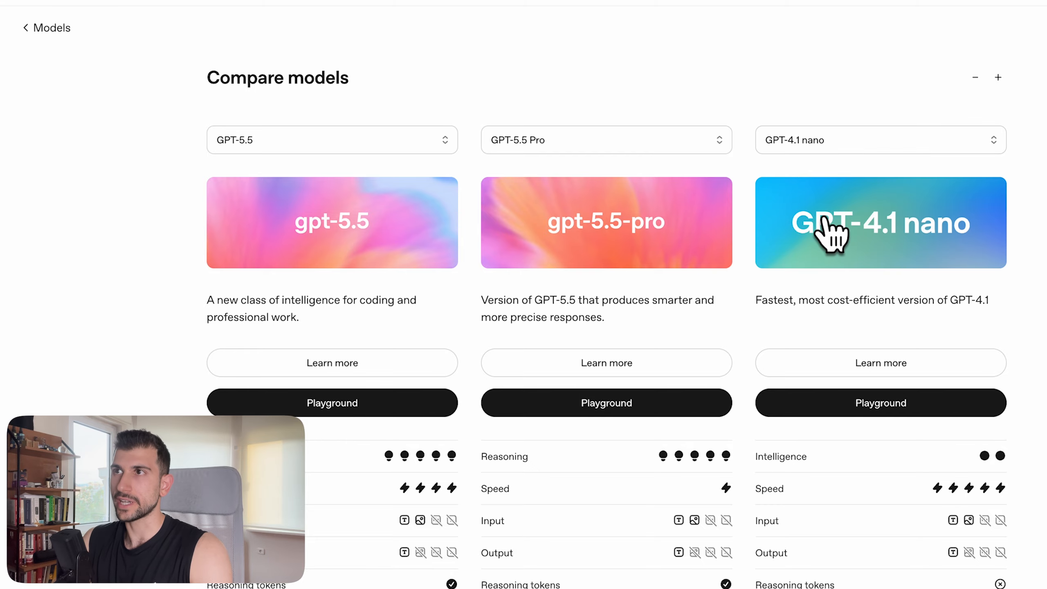
{"action": "left_click", "coordinate": [403, 144]}
{"action": "left_click", "coordinate": [310, 321]}
Step: Scroll down to the comparison rows and point out GPT-5's Reasoning rating
{"action": "scroll", "coordinate": [455, 354], "scroll_direction": "down", "scroll_amount": 3}
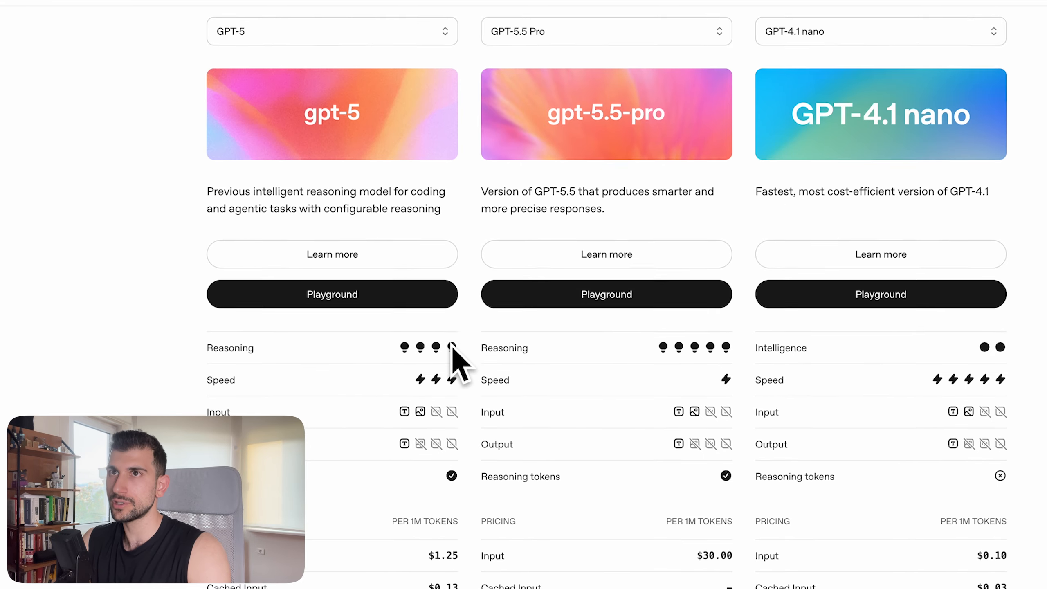
{"action": "scroll", "coordinate": [453, 347], "scroll_direction": "down", "scroll_amount": 1}
{"action": "left_click_drag", "start_coordinate": [206, 305], "coordinate": [272, 305]}
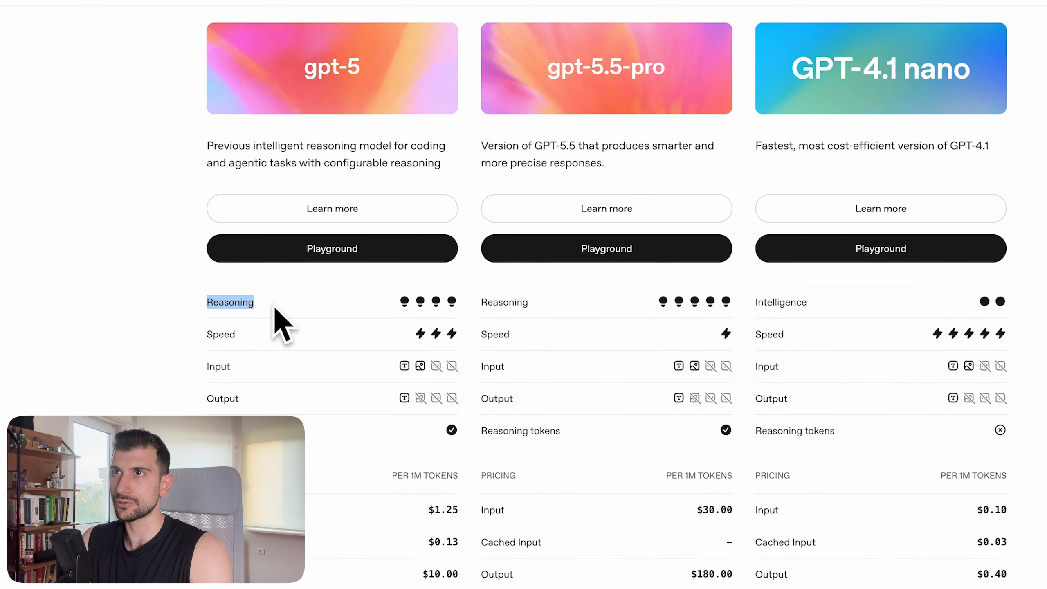
{"action": "left_click", "coordinate": [285, 321]}
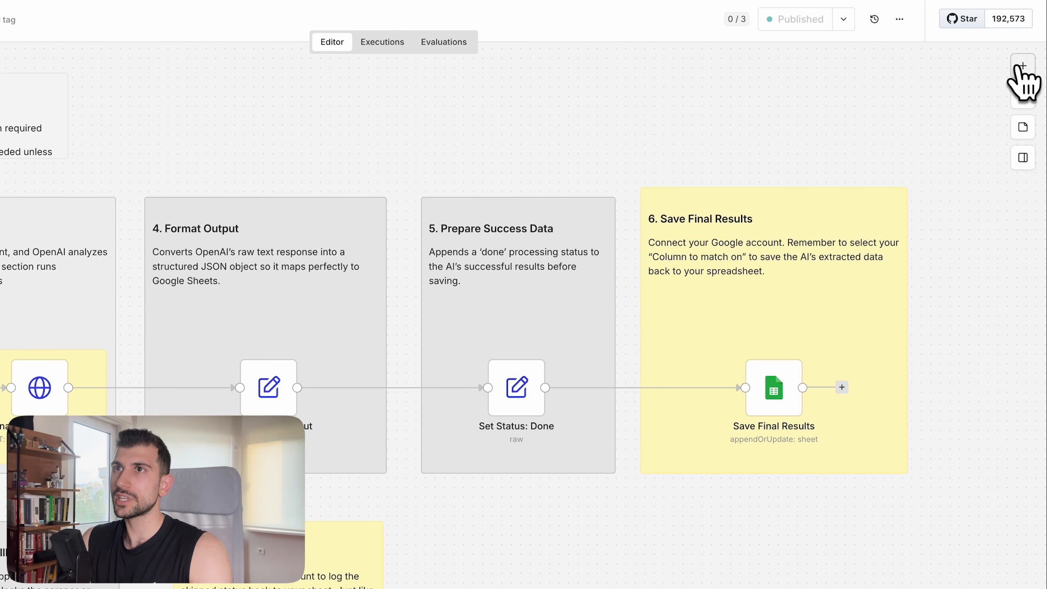
Step: Search nodes for 'Instant', open the uninstalled Instantly node, and browse its Actions list
{"action": "left_click", "coordinate": [1021, 66]}
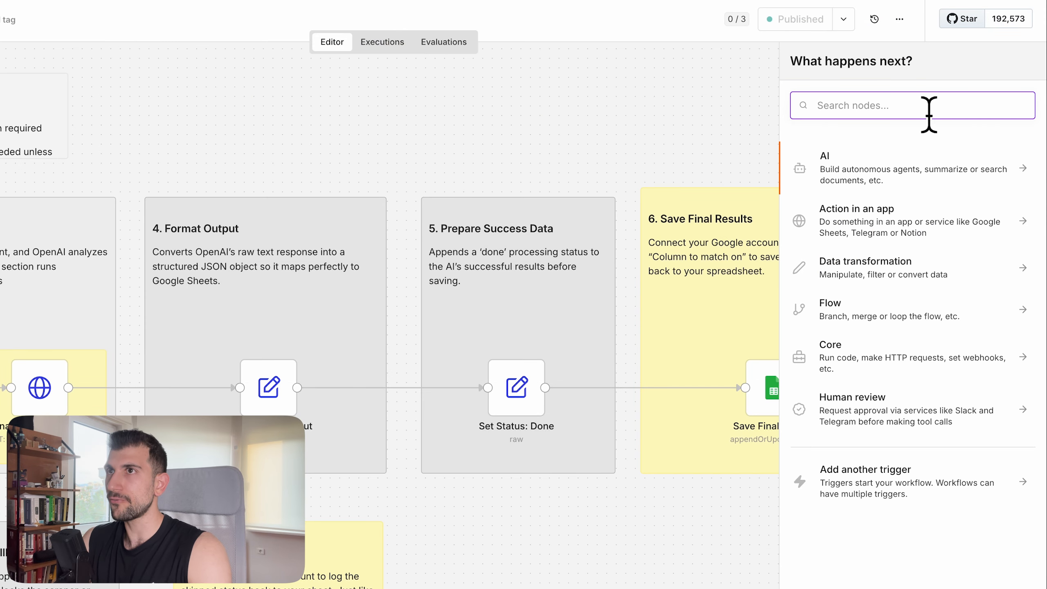
{"action": "type", "text": "Instant"}
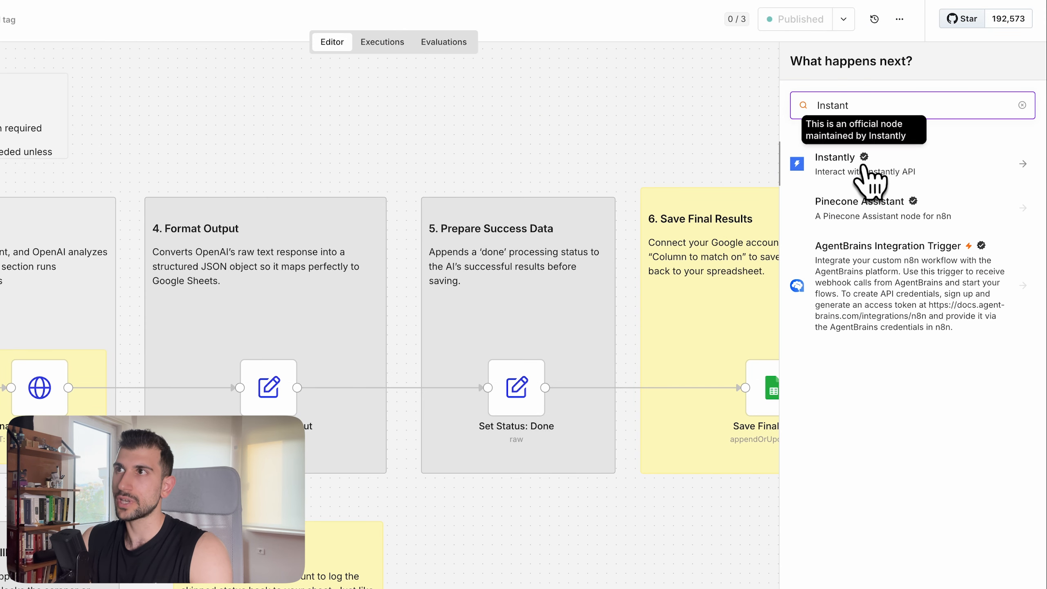
{"action": "left_click", "coordinate": [866, 173]}
{"action": "scroll", "coordinate": [919, 381], "scroll_direction": "down", "scroll_amount": 10}
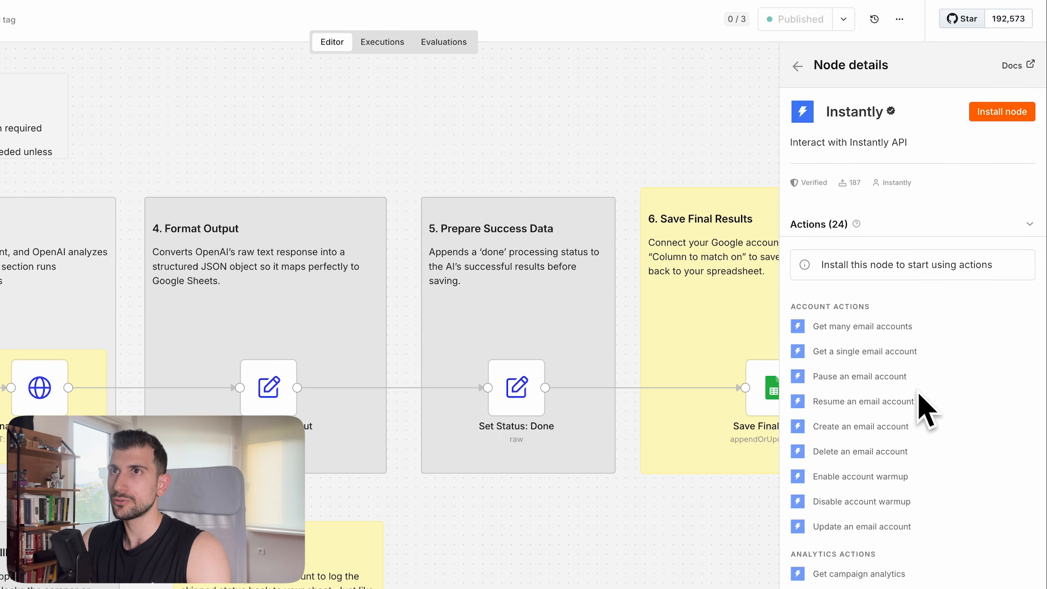
{"action": "scroll", "coordinate": [924, 408], "scroll_direction": "up", "scroll_amount": 10}
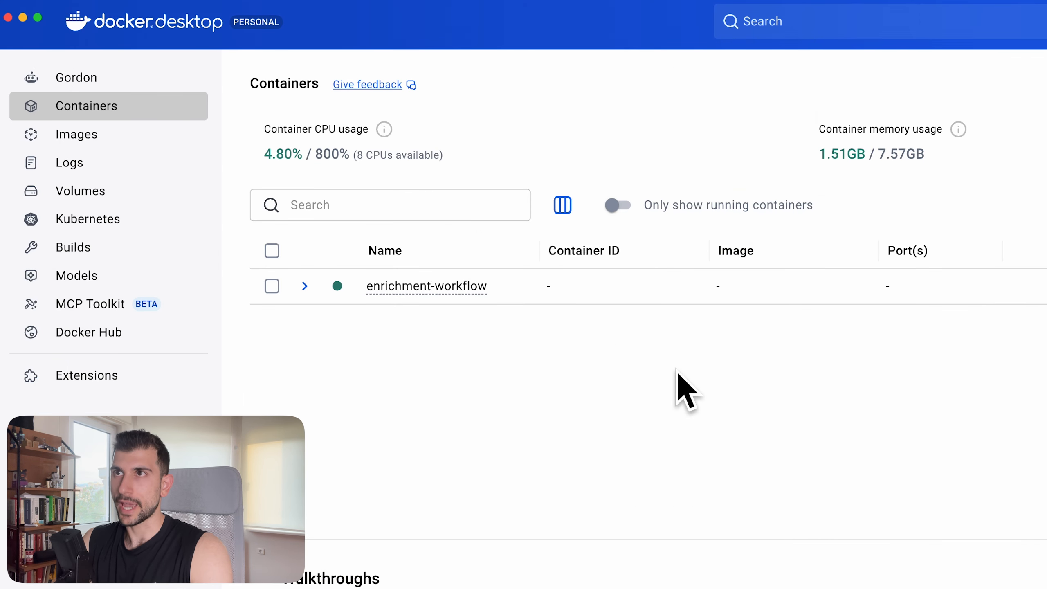
Step: View the enrichment-workflow project's services, then start sketching a laptop over the Containers list
{"action": "left_click", "coordinate": [427, 286]}
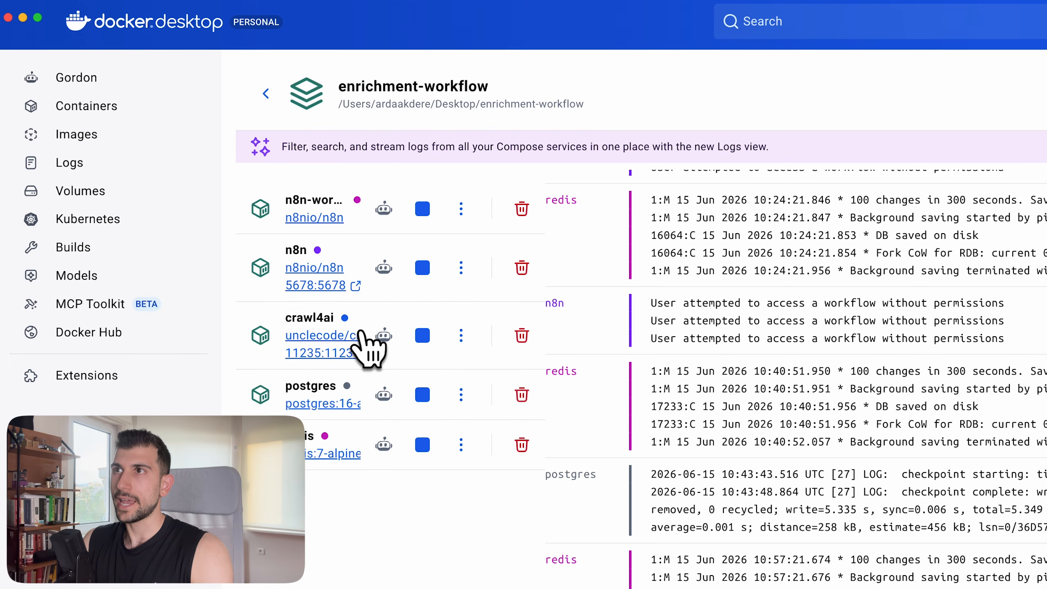
{"action": "left_click", "coordinate": [266, 94]}
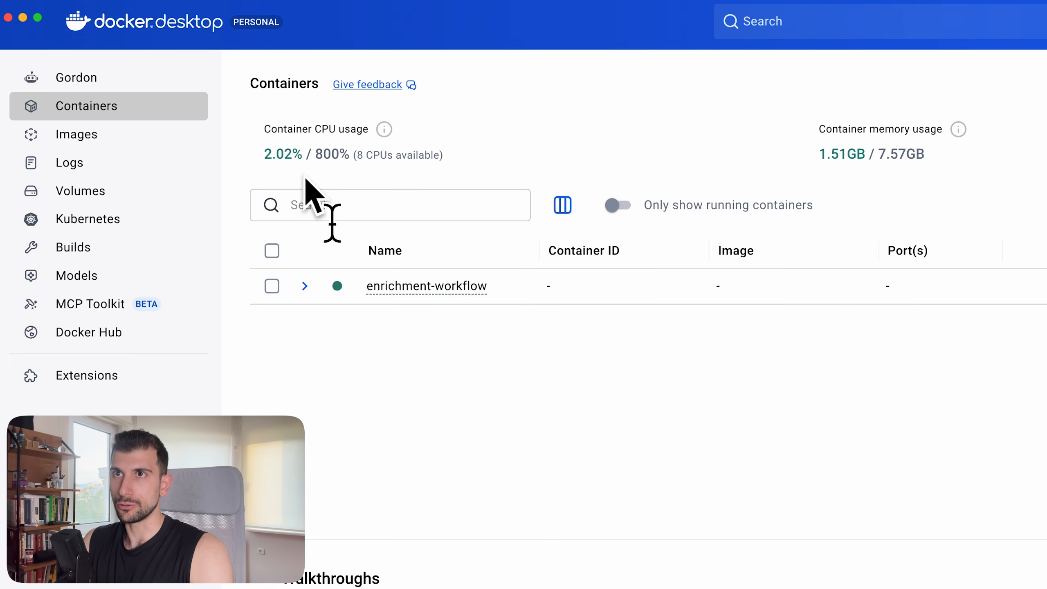
{"action": "mouse_move", "coordinate": [426, 338]}
{"action": "left_mouse_down"}
{"action": "mouse_move", "coordinate": [569, 322]}
{"action": "mouse_move", "coordinate": [426, 338]}
{"action": "left_mouse_up"}
{"action": "mouse_move", "coordinate": [437, 427]}
{"action": "left_mouse_down"}
{"action": "mouse_move", "coordinate": [469, 497]}
{"action": "mouse_move", "coordinate": [589, 416]}
{"action": "left_mouse_up"}
Step: Finish the laptop with a sleeping face and Zz, and draw a hatched cloud beside it
{"action": "left_click_drag", "start_coordinate": [374, 527], "coordinate": [549, 476]}
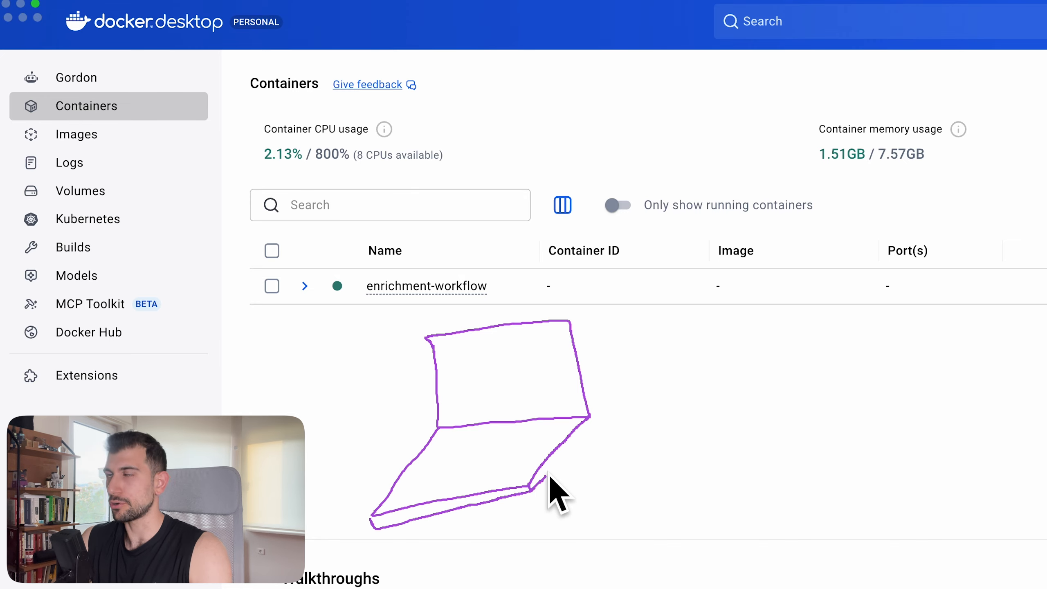
{"action": "mouse_move", "coordinate": [437, 348]}
{"action": "left_mouse_down"}
{"action": "mouse_move", "coordinate": [584, 413]}
{"action": "mouse_move", "coordinate": [553, 435]}
{"action": "left_mouse_up"}
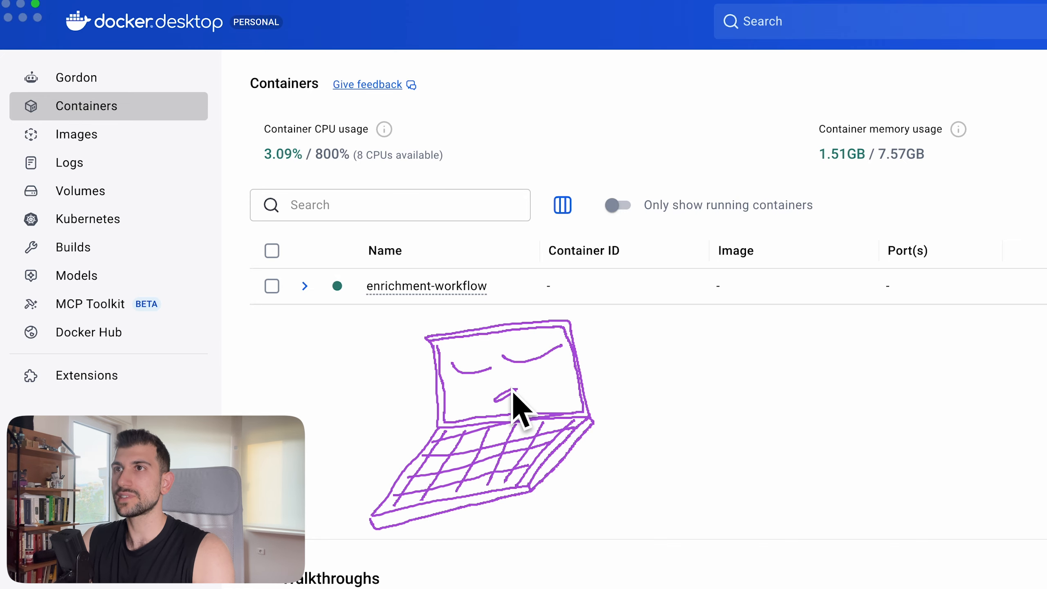
{"action": "left_click_drag", "start_coordinate": [514, 390], "coordinate": [494, 399]}
{"action": "left_click_drag", "start_coordinate": [587, 339], "coordinate": [657, 350]}
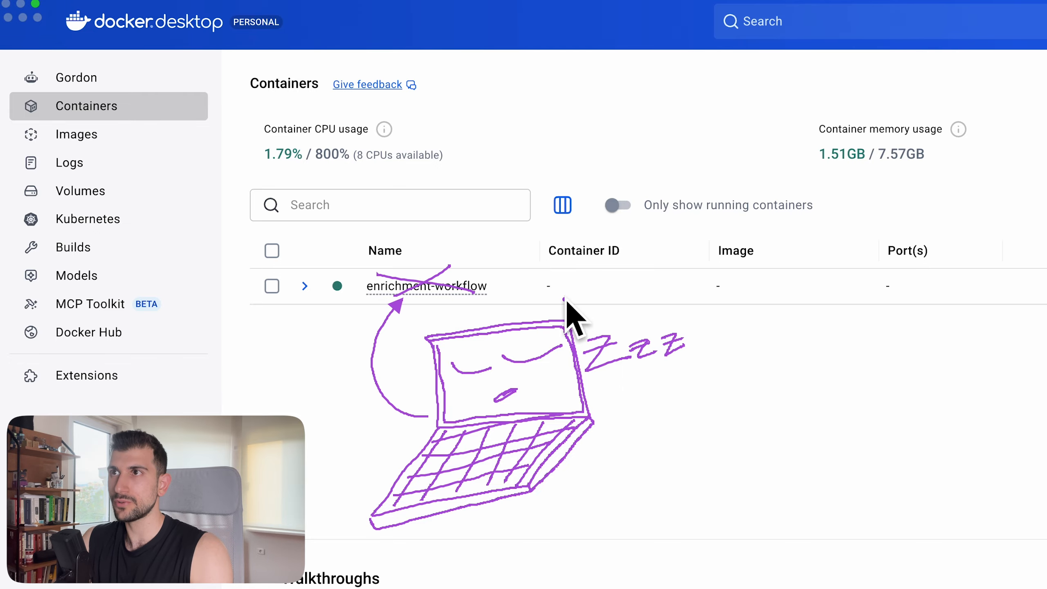
{"action": "mouse_move", "coordinate": [1034, 411]}
{"action": "left_mouse_down"}
{"action": "mouse_move", "coordinate": [802, 393]}
{"action": "mouse_move", "coordinate": [1017, 428]}
{"action": "mouse_move", "coordinate": [1004, 420]}
{"action": "mouse_move", "coordinate": [984, 438]}
{"action": "left_mouse_up"}
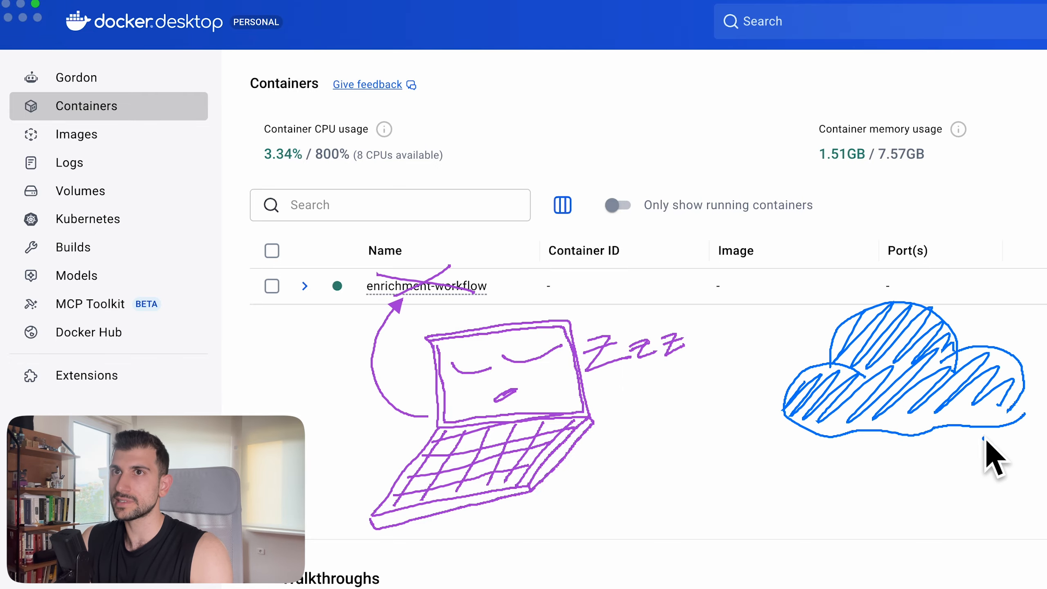